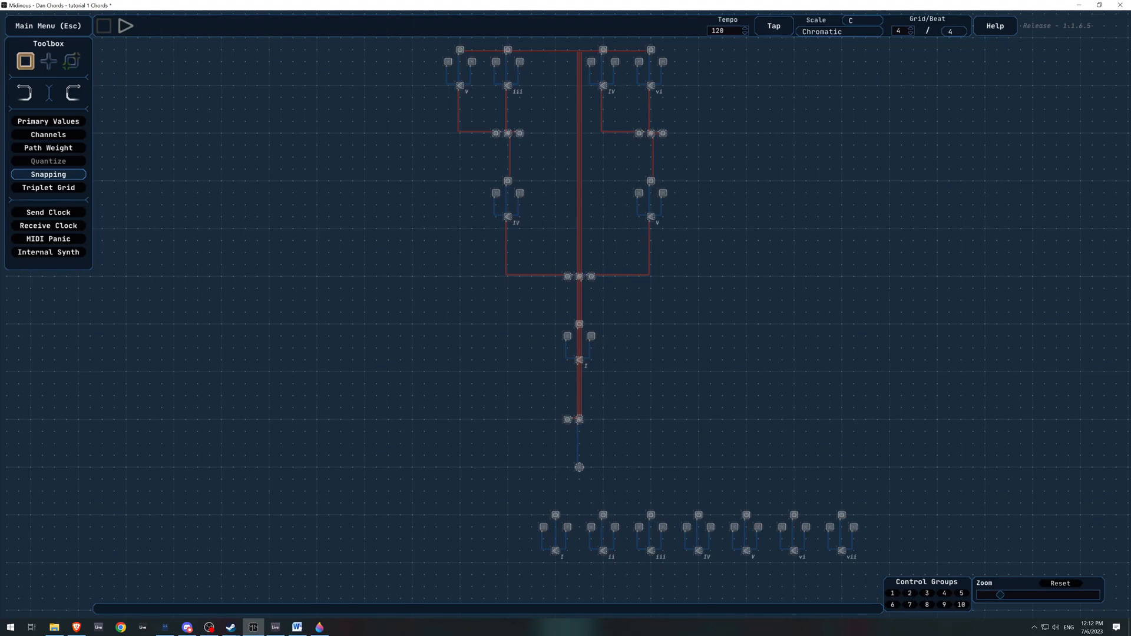
Colour the nodes of the four uppermost chords V, iii, IV and vi yellow by lowering their blue value.
{"action": "left_click_drag", "start_coordinate": [450, 150], "coordinate": [403, 306]}
{"action": "scroll", "coordinate": [400, 304], "scroll_direction": "up", "scroll_amount": 1}
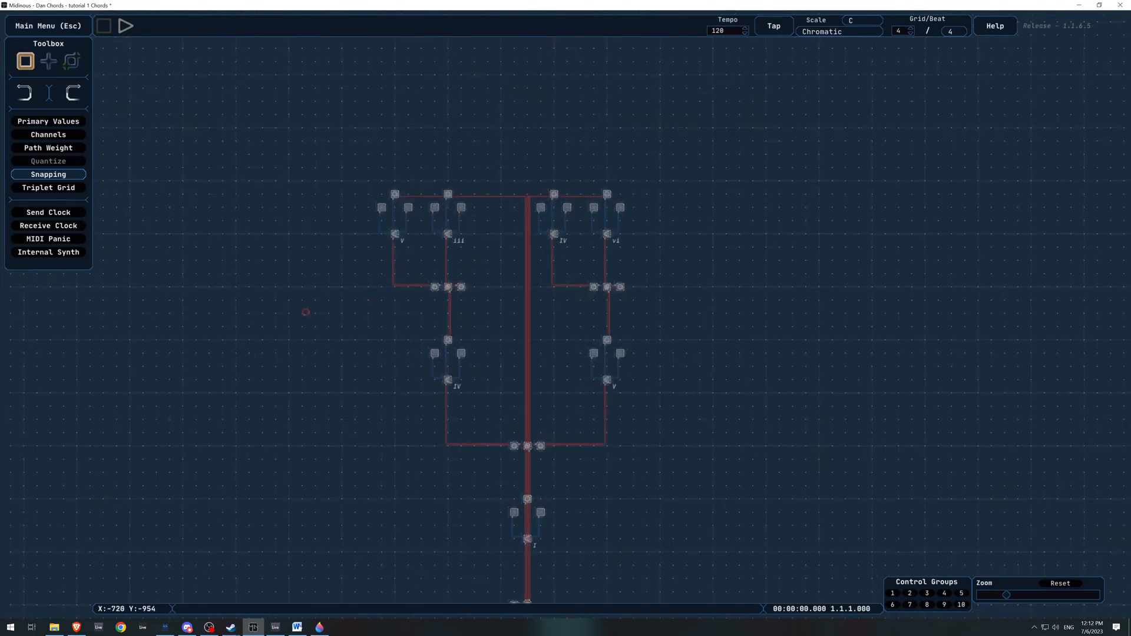
{"action": "left_click_drag", "start_coordinate": [732, 126], "coordinate": [356, 206]}
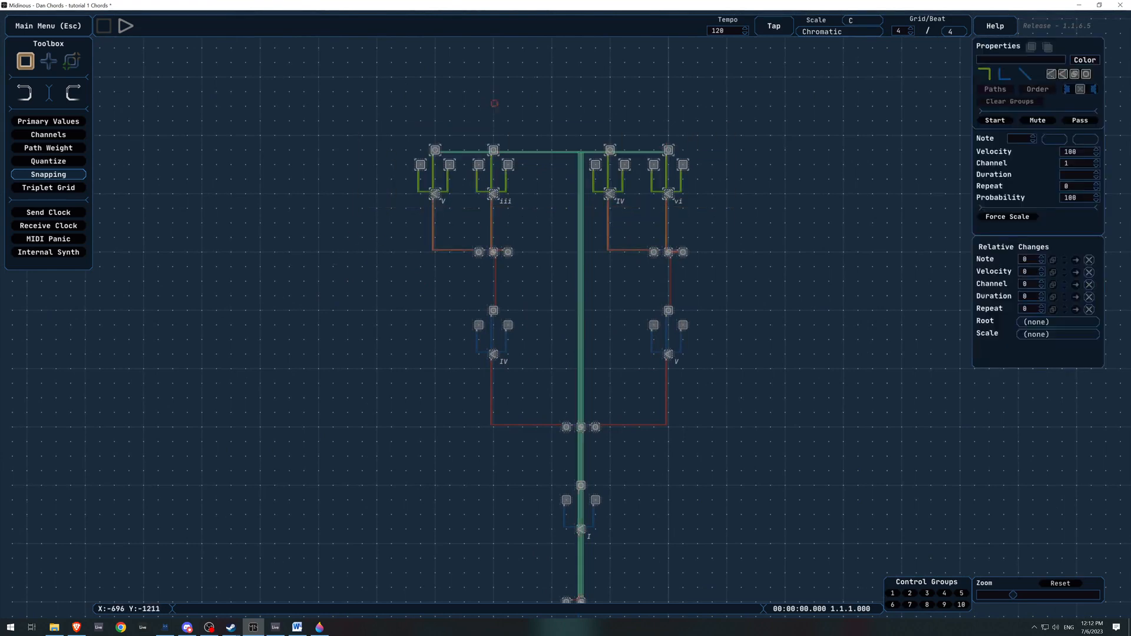
{"action": "left_click", "coordinate": [1082, 59]}
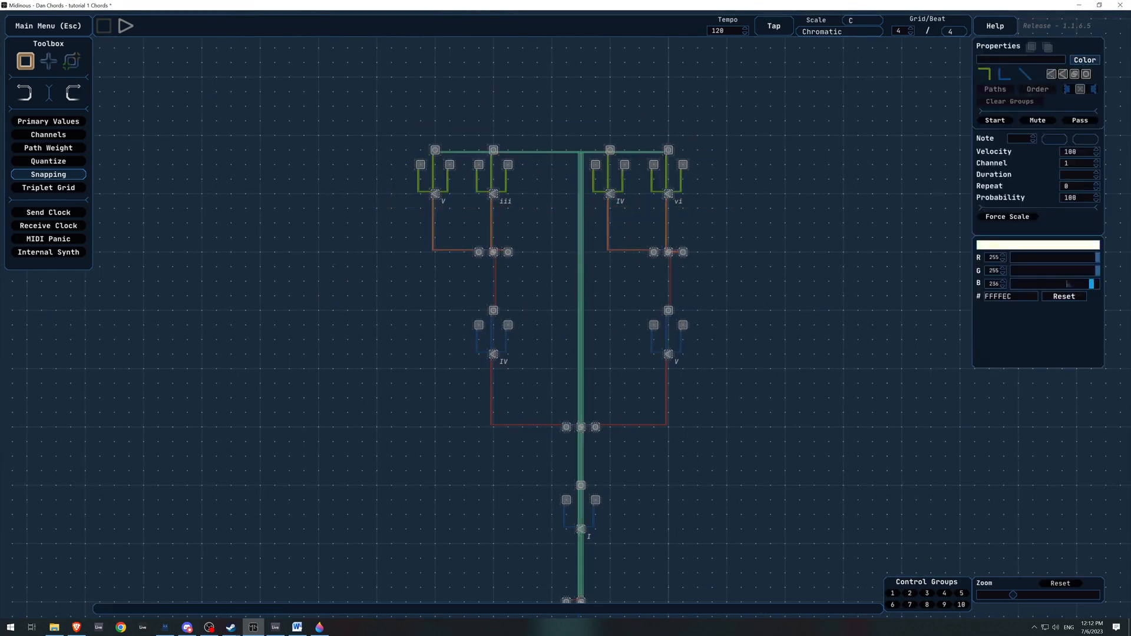
{"action": "left_click_drag", "start_coordinate": [1067, 284], "coordinate": [823, 248]}
{"action": "left_click", "coordinate": [774, 212]}
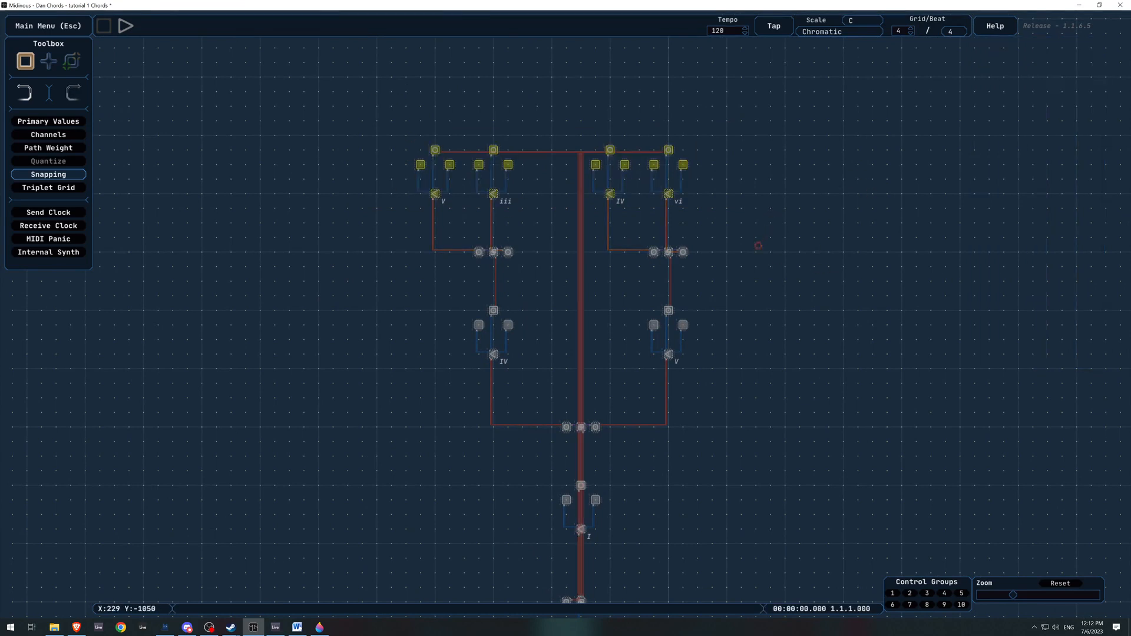
{"action": "left_click_drag", "start_coordinate": [803, 328], "coordinate": [441, 298]}
{"action": "left_click", "coordinate": [1083, 60]}
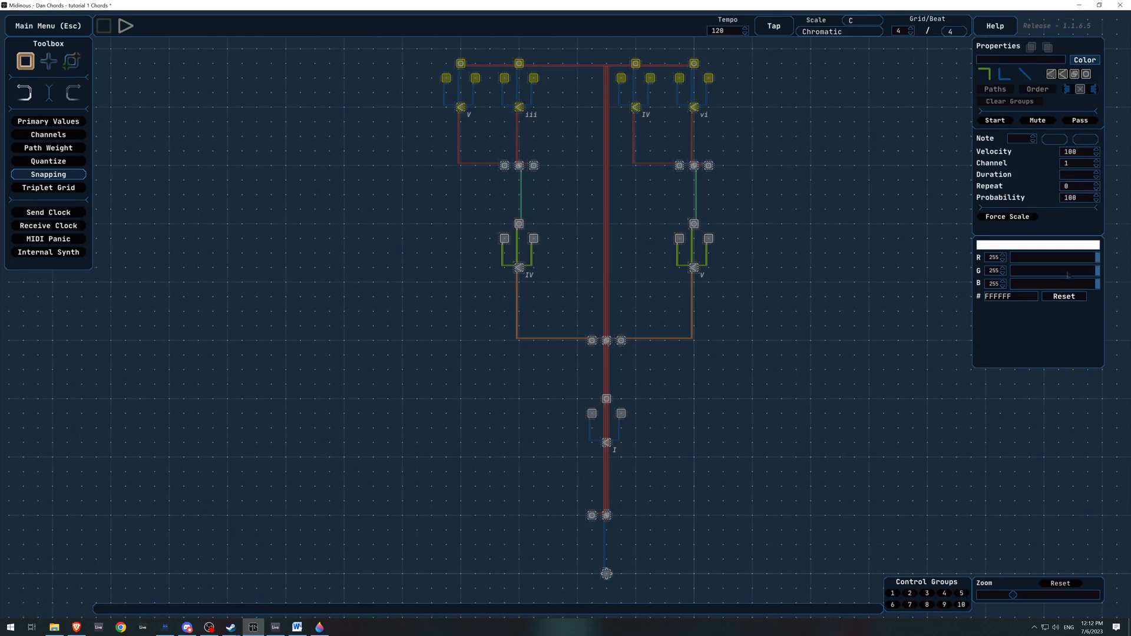
{"action": "left_click", "coordinate": [842, 322]}
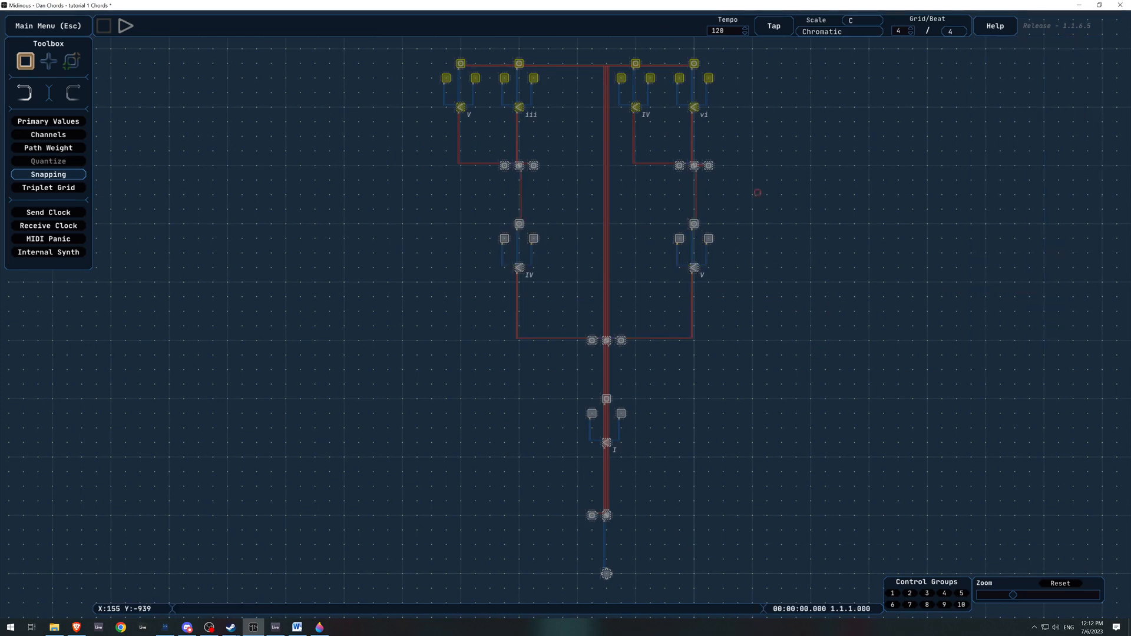
Colour the nodes of the second-row chords IV and V yellow by removing their blue component.
{"action": "left_click_drag", "start_coordinate": [757, 193], "coordinate": [430, 294]}
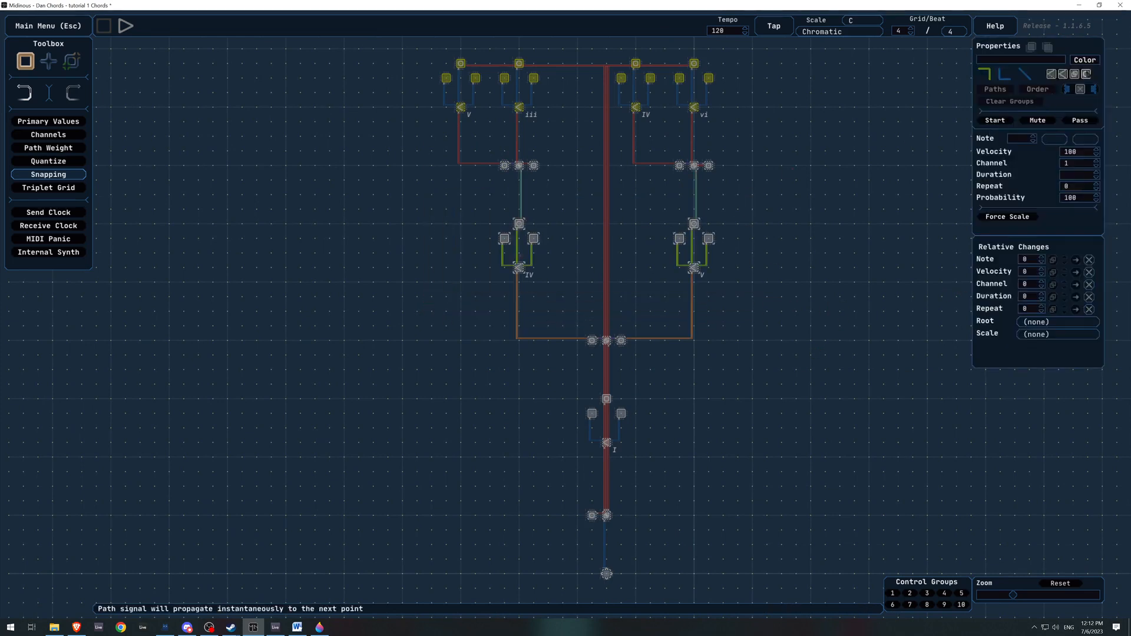
{"action": "left_click", "coordinate": [1084, 60]}
{"action": "left_click_drag", "start_coordinate": [1096, 284], "coordinate": [1011, 284]}
{"action": "left_click", "coordinate": [789, 373]}
Colour the nodes of the single I chord above the start point yellow by removing the blue component.
{"action": "left_click_drag", "start_coordinate": [737, 394], "coordinate": [535, 365]}
{"action": "left_click", "coordinate": [1093, 64]}
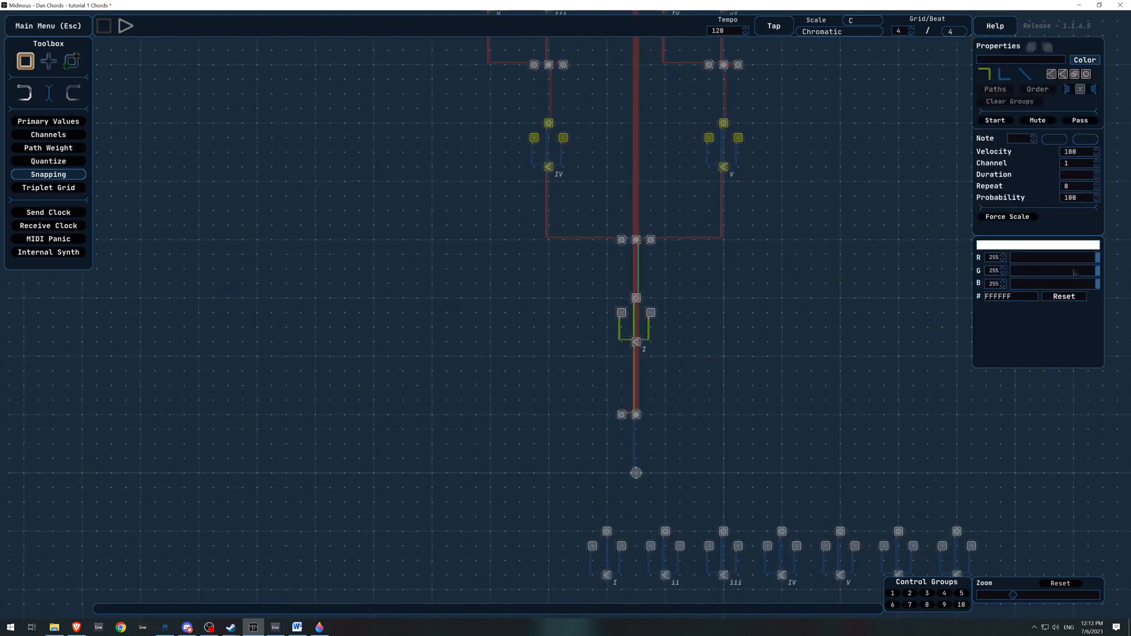
{"action": "left_click_drag", "start_coordinate": [1097, 284], "coordinate": [1011, 283]}
{"action": "left_click", "coordinate": [851, 346]}
Colour all nodes in the separate row of seven chords, I to vii, yellow by removing the blue component.
{"action": "left_click_drag", "start_coordinate": [828, 365], "coordinate": [782, 189]}
{"action": "left_click_drag", "start_coordinate": [978, 323], "coordinate": [484, 435]}
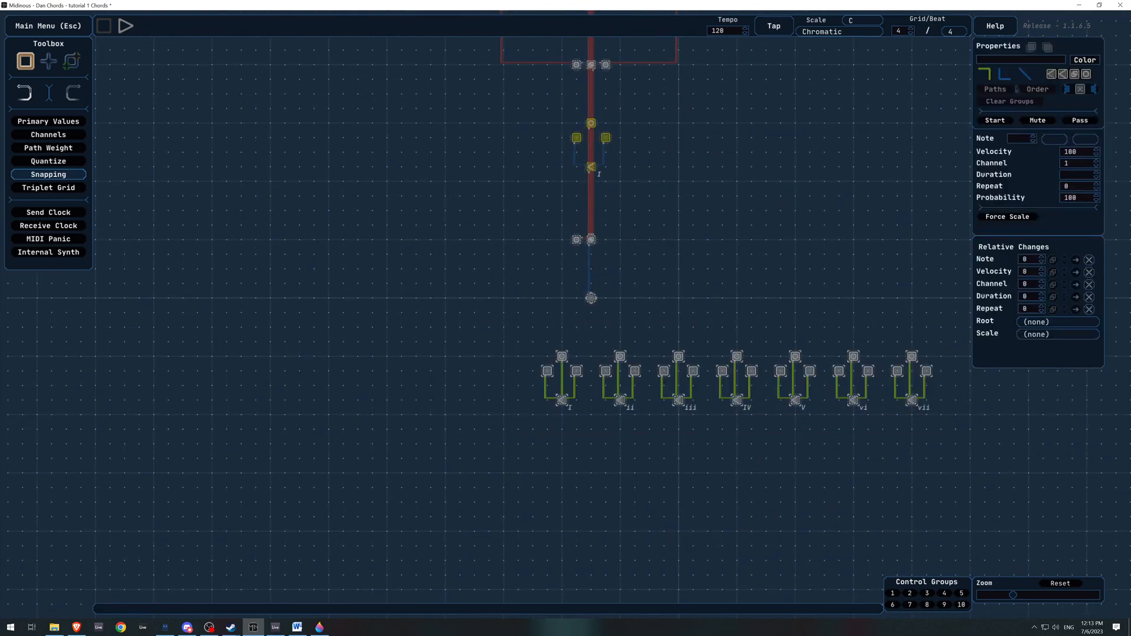
{"action": "left_click", "coordinate": [1085, 60]}
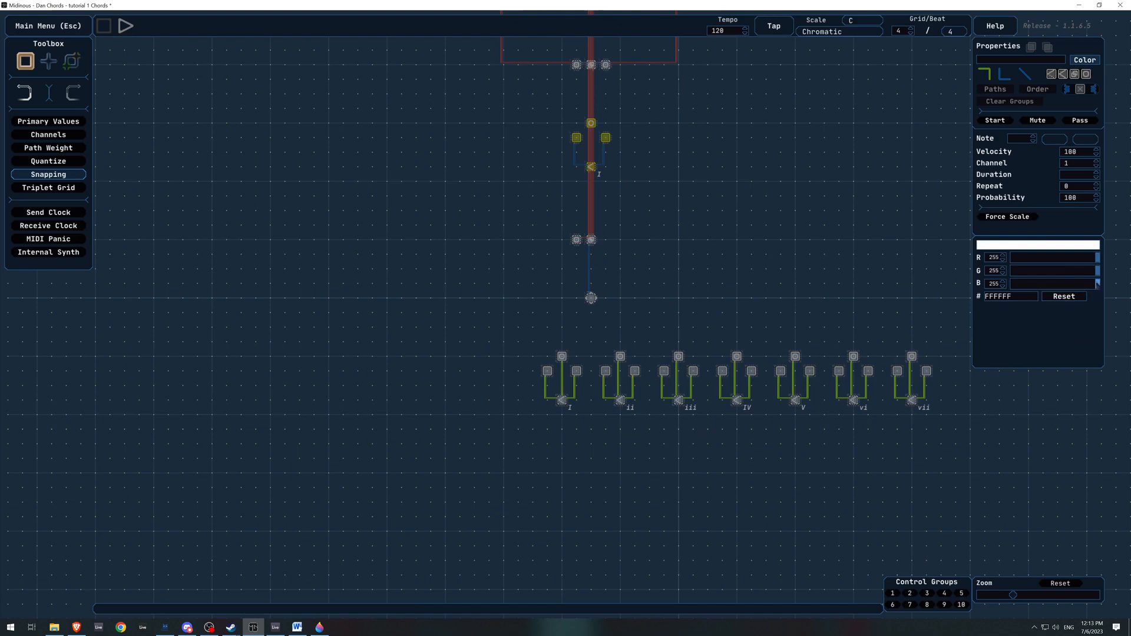
{"action": "left_click_drag", "start_coordinate": [1096, 284], "coordinate": [1011, 284]}
{"action": "left_click", "coordinate": [689, 236]}
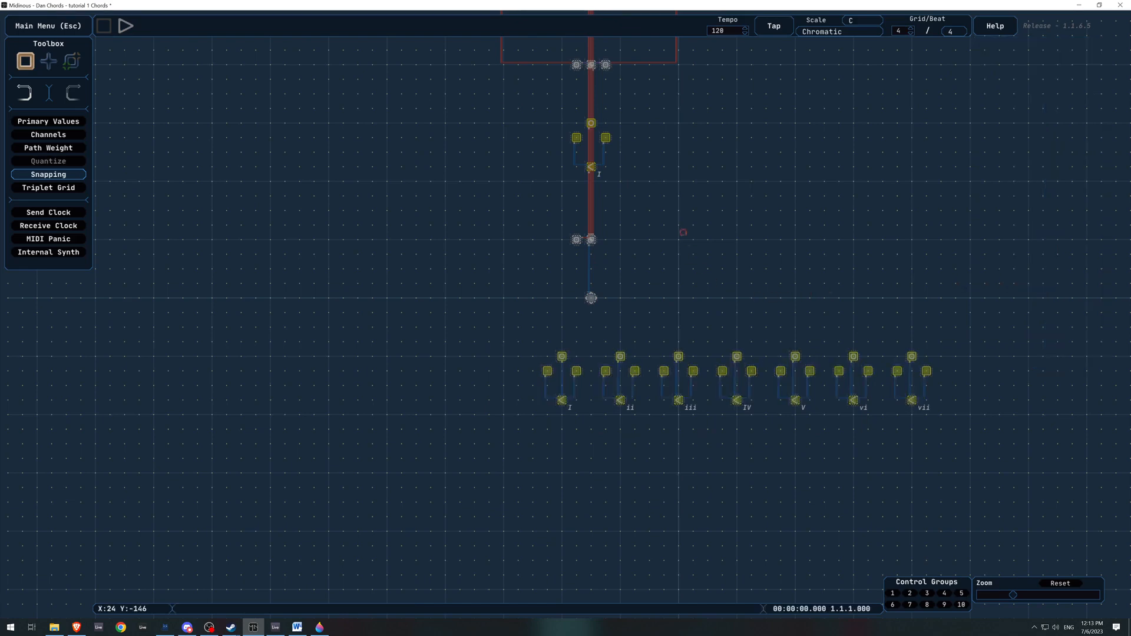
Colour the six muted nodes between the two upper chord rows cyan (00FFFF).
{"action": "left_click_drag", "start_coordinate": [683, 244], "coordinate": [726, 378]}
{"action": "left_click_drag", "start_coordinate": [733, 268], "coordinate": [771, 460]}
{"action": "left_click_drag", "start_coordinate": [826, 185], "coordinate": [523, 227]}
{"action": "left_click", "coordinate": [1084, 59]}
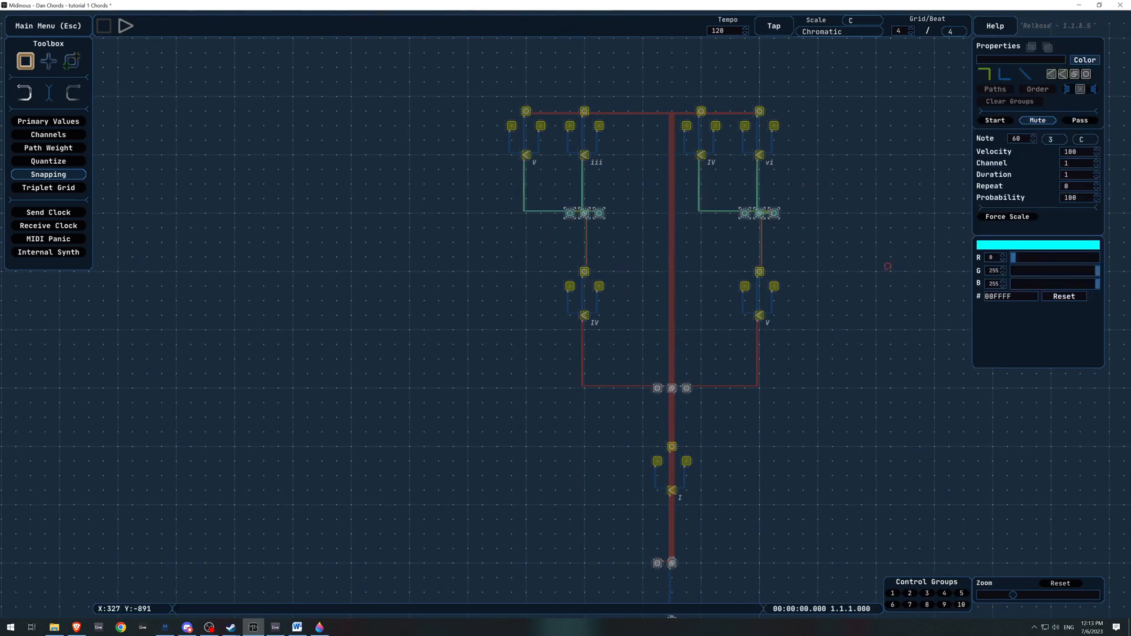
{"action": "left_click", "coordinate": [858, 354]}
Colour the three muted nodes where the second-row IV and V paths join cyan by removing the red component.
{"action": "left_click_drag", "start_coordinate": [723, 373], "coordinate": [624, 408]}
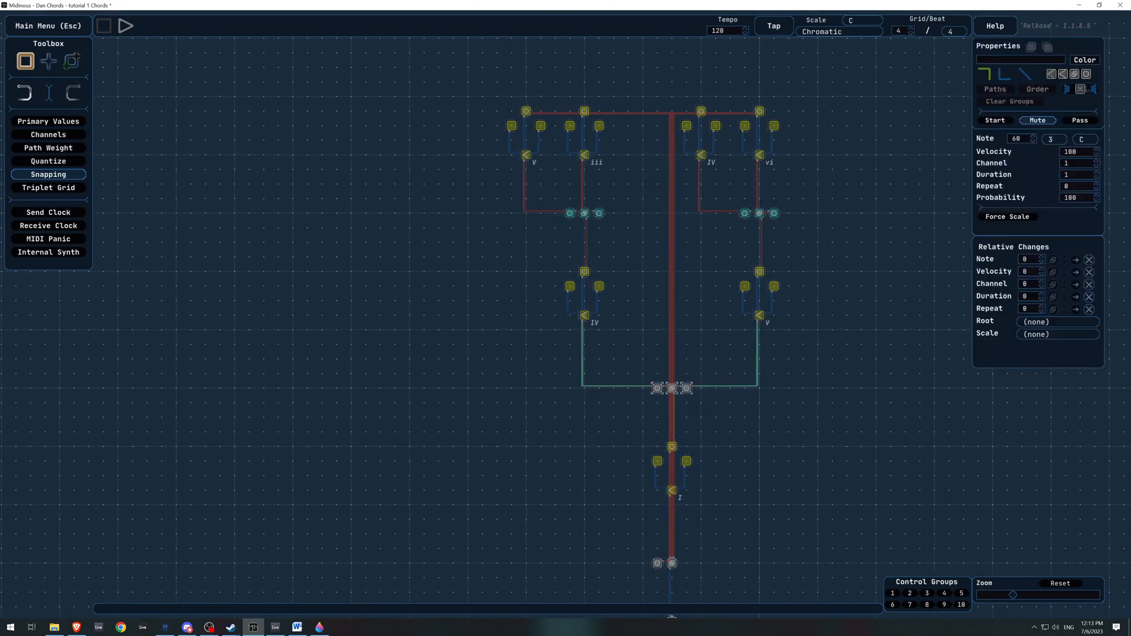
{"action": "left_click", "coordinate": [1084, 59]}
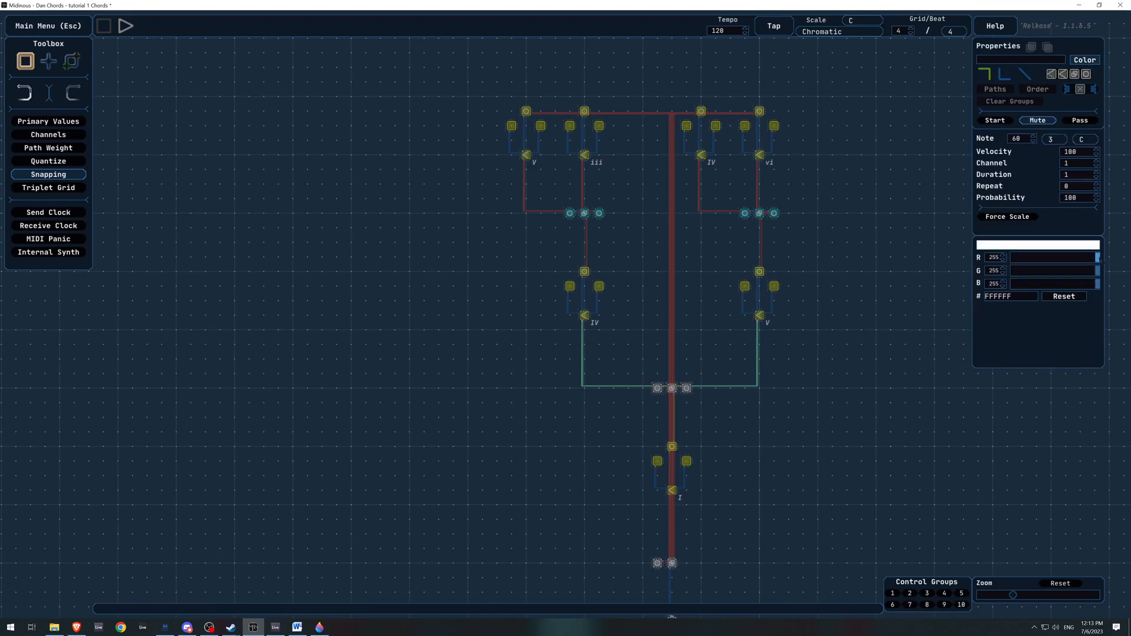
{"action": "left_click_drag", "start_coordinate": [1098, 257], "coordinate": [1012, 257]}
{"action": "left_click", "coordinate": [853, 422]}
Colour the start point and the two nodes just above it cyan.
{"action": "left_click_drag", "start_coordinate": [815, 533], "coordinate": [618, 377]}
{"action": "left_click", "coordinate": [1084, 59]}
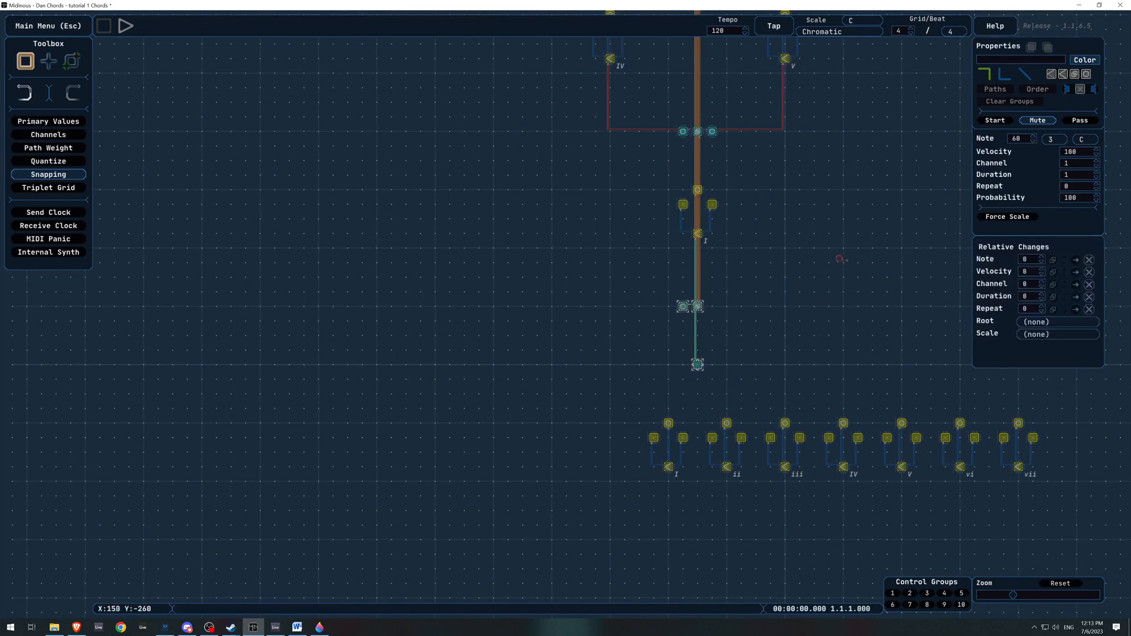
{"action": "left_click", "coordinate": [783, 301]}
Move chords ii to vii of the separate chord row one row down, with ii directly below I.
{"action": "scroll", "coordinate": [810, 303], "scroll_direction": "down", "scroll_amount": 1}
{"action": "mouse_move", "coordinate": [837, 311]}
{"action": "left_mouse_down"}
{"action": "mouse_move", "coordinate": [758, 346]}
{"action": "mouse_move", "coordinate": [763, 422]}
{"action": "left_mouse_up"}
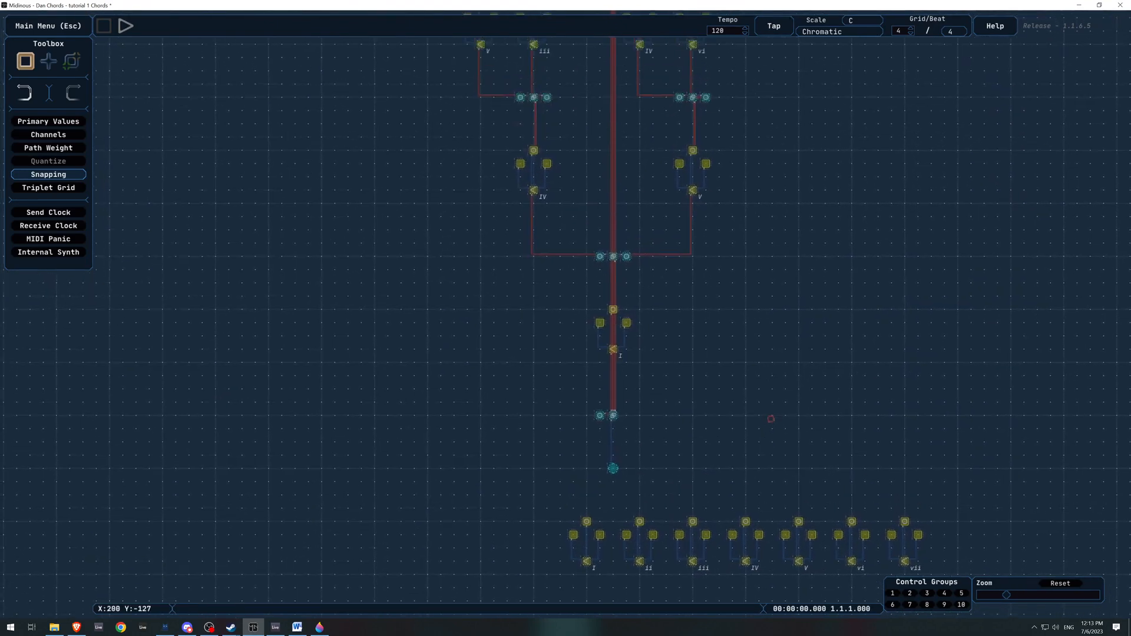
{"action": "left_click_drag", "start_coordinate": [767, 341], "coordinate": [758, 147]}
{"action": "left_click_drag", "start_coordinate": [771, 239], "coordinate": [778, 168]}
{"action": "scroll", "coordinate": [863, 227], "scroll_direction": "up", "scroll_amount": 1}
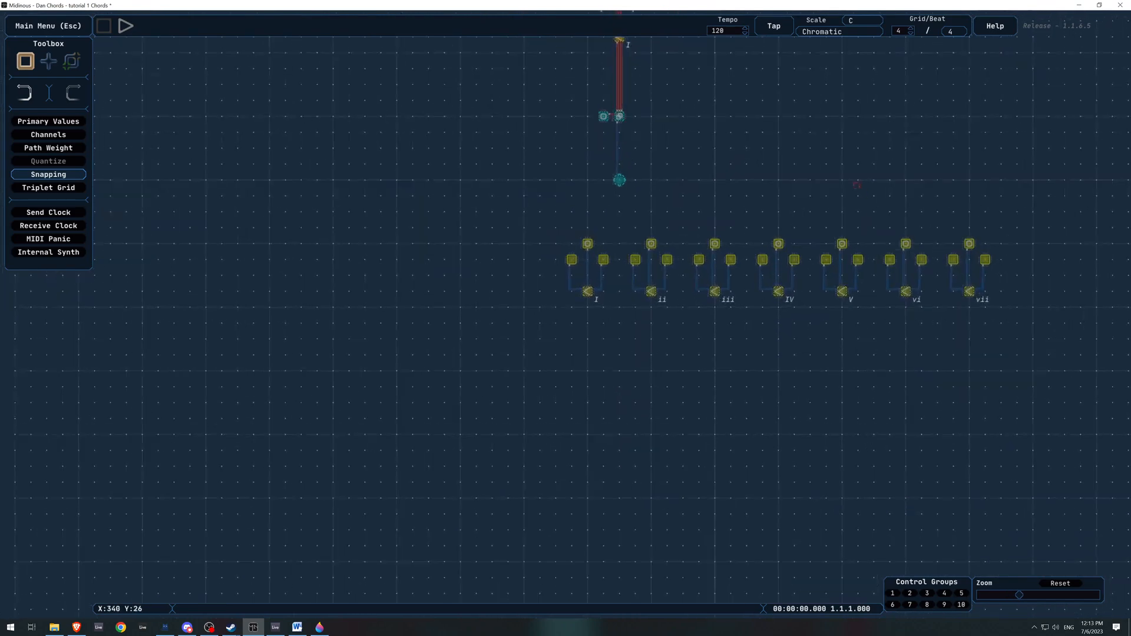
{"action": "left_click_drag", "start_coordinate": [994, 178], "coordinate": [613, 317]}
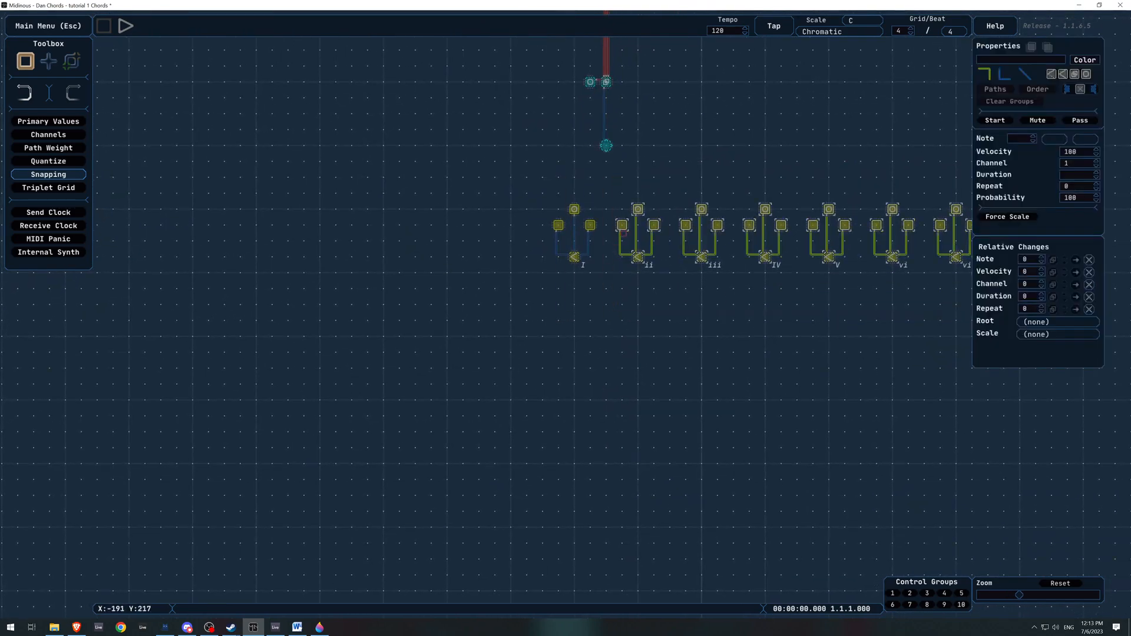
{"action": "key", "text": "ctrl+c"}
{"action": "key", "text": "ctrl+v"}
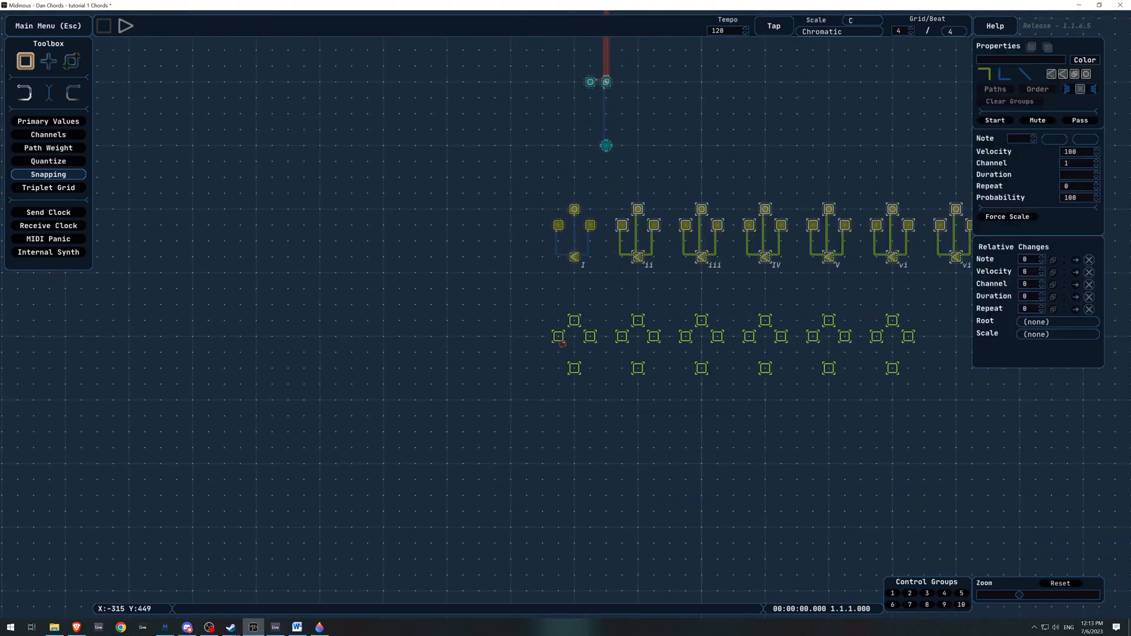
{"action": "left_click", "coordinate": [561, 359]}
Move chords iii to vii one row further down, with iii directly below ii.
{"action": "left_click_drag", "start_coordinate": [605, 323], "coordinate": [664, 191]}
{"action": "left_click_drag", "start_coordinate": [941, 214], "coordinate": [636, 260]}
{"action": "key", "text": "ctrl+c"}
{"action": "key", "text": "ctrl+v"}
{"action": "left_click", "coordinate": [563, 385]}
Continue the chord column by moving IV to vii below iii, and V to vii below IV.
{"action": "left_click_drag", "start_coordinate": [865, 247], "coordinate": [565, 427]}
{"action": "key", "text": "ctrl+c"}
{"action": "key", "text": "ctrl+v"}
{"action": "left_click_drag", "start_coordinate": [610, 349], "coordinate": [617, 227]}
{"action": "left_click_drag", "start_coordinate": [823, 265], "coordinate": [602, 373]}
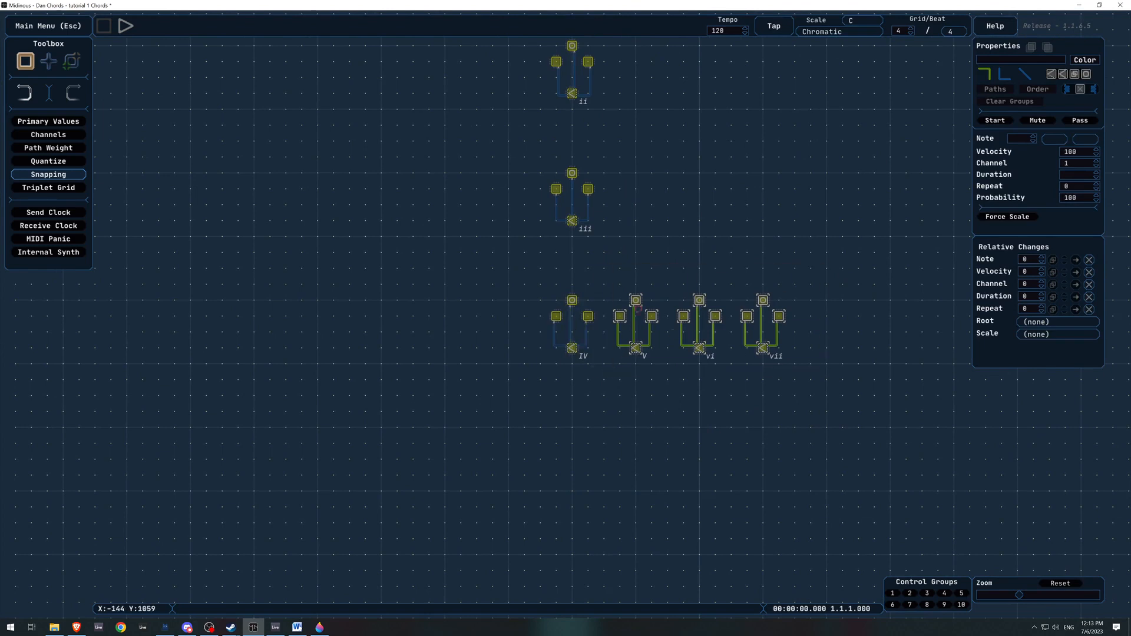
{"action": "left_click_drag", "start_coordinate": [636, 301], "coordinate": [570, 432]}
Complete the chord column by placing vi directly below V and vii directly below vi.
{"action": "scroll", "coordinate": [621, 380], "scroll_direction": "down", "scroll_amount": 3}
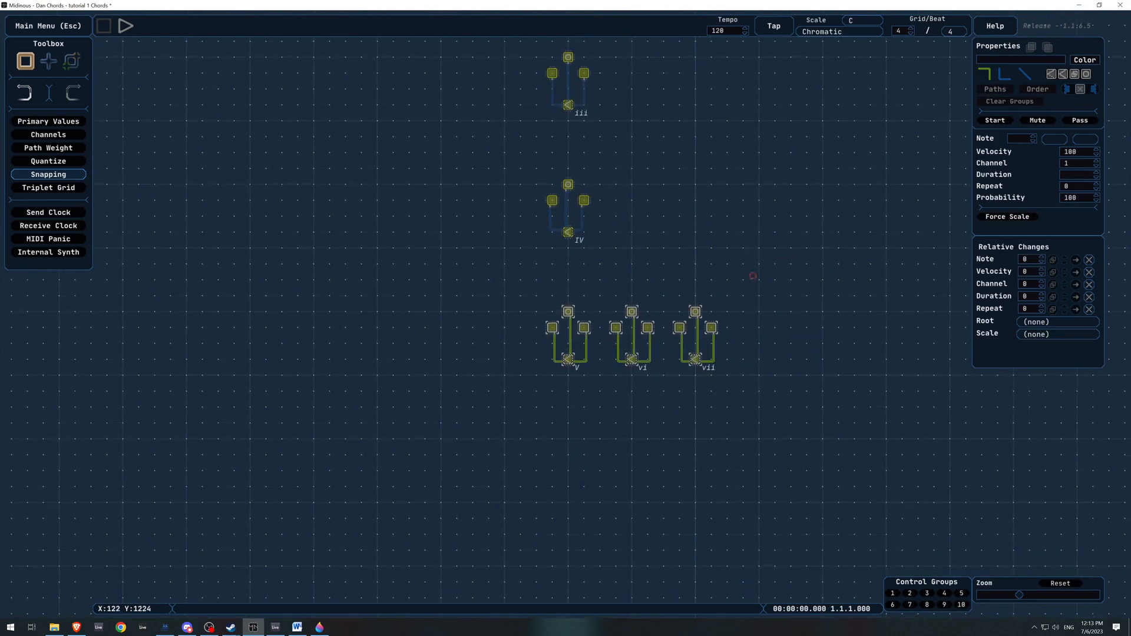
{"action": "left_click_drag", "start_coordinate": [753, 274], "coordinate": [603, 405]}
{"action": "left_click_drag", "start_coordinate": [631, 311], "coordinate": [567, 439]}
{"action": "scroll", "coordinate": [695, 289], "scroll_direction": "down", "scroll_amount": 3}
{"action": "left_click_drag", "start_coordinate": [698, 288], "coordinate": [616, 401]}
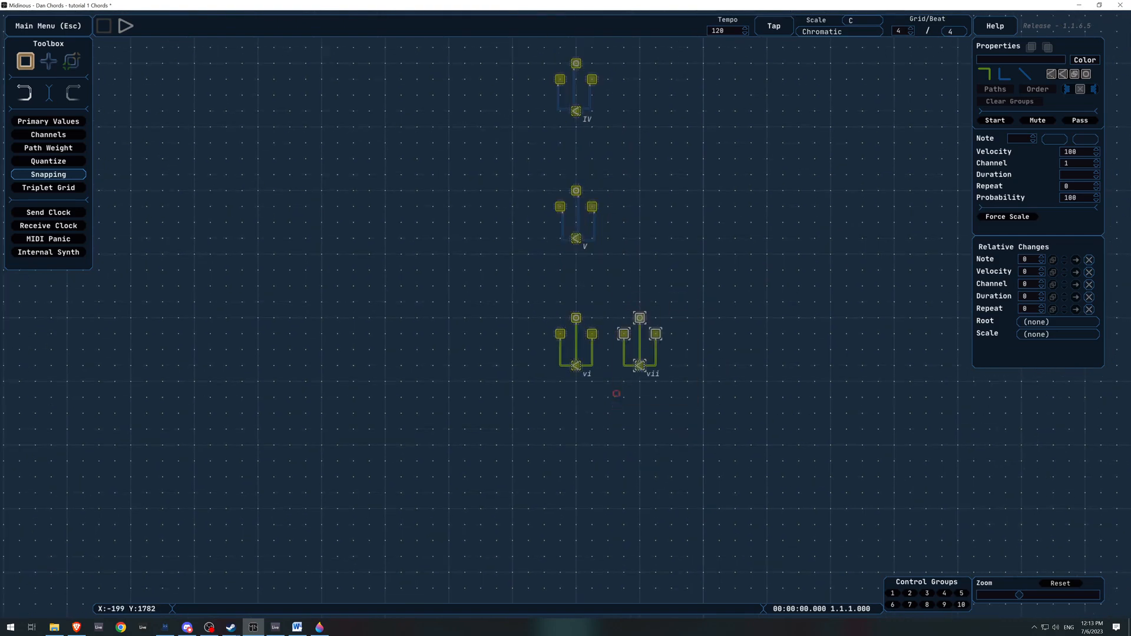
{"action": "left_click_drag", "start_coordinate": [636, 318], "coordinate": [575, 445]}
{"action": "left_click", "coordinate": [666, 260]}
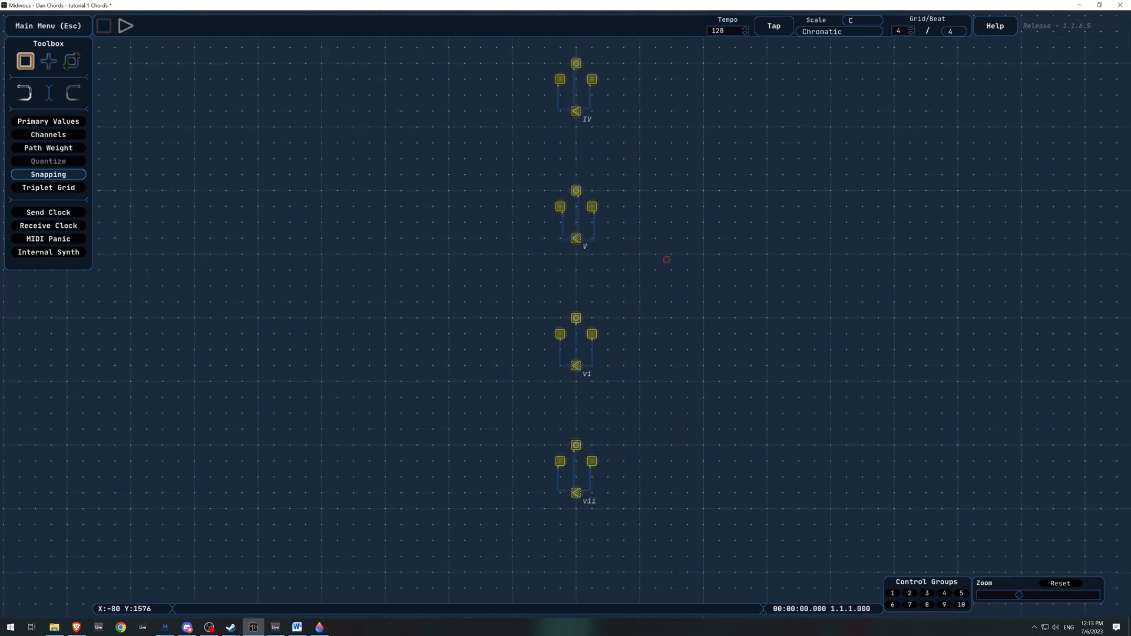
Duplicate the I chord from the column and place the copy to its right in the same row.
{"action": "scroll", "coordinate": [669, 228], "scroll_direction": "down", "scroll_amount": 1}
{"action": "left_click_drag", "start_coordinate": [669, 227], "coordinate": [664, 475]}
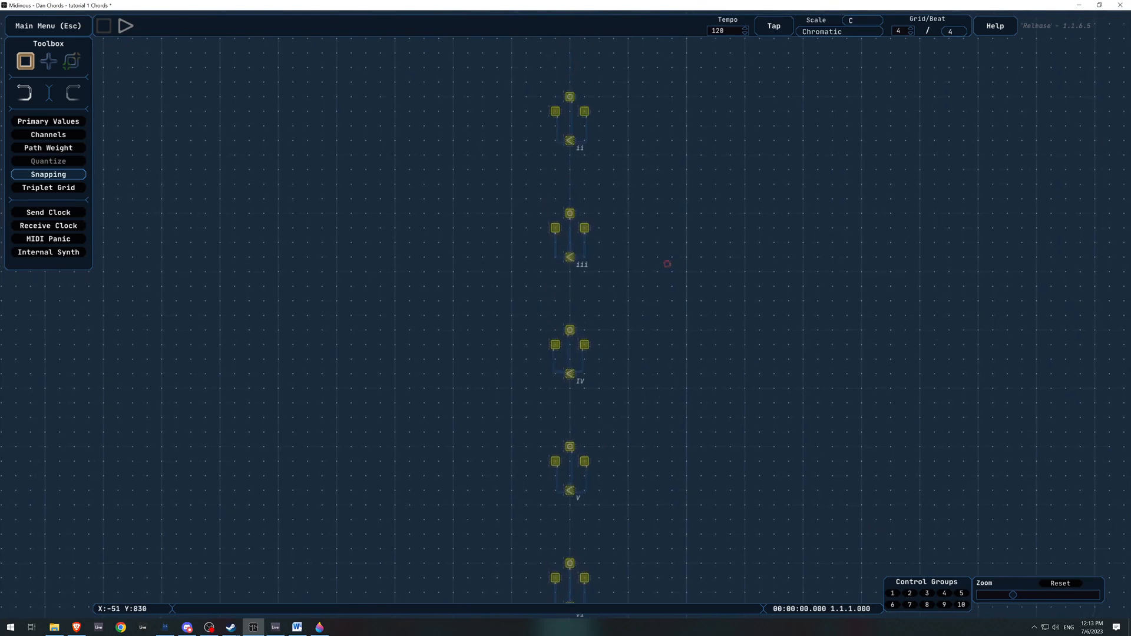
{"action": "left_click_drag", "start_coordinate": [667, 264], "coordinate": [685, 422]}
{"action": "left_click_drag", "start_coordinate": [691, 224], "coordinate": [691, 396]}
{"action": "left_click_drag", "start_coordinate": [643, 282], "coordinate": [534, 375]}
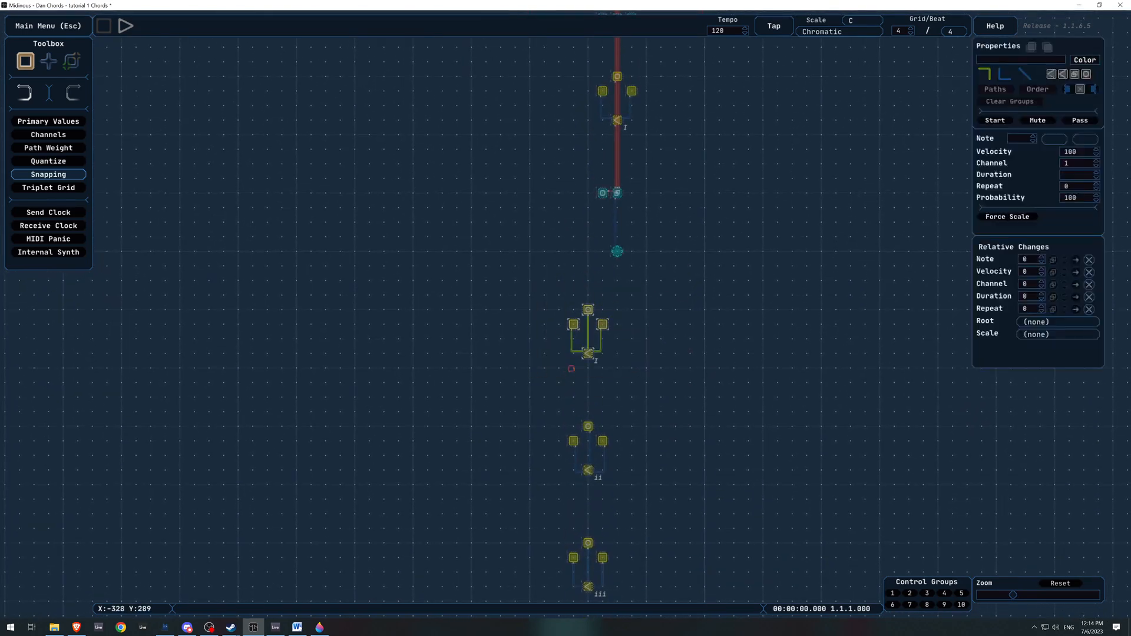
{"action": "key", "text": "ctrl+v"}
{"action": "left_click", "coordinate": [683, 331]}
Check the copied I chord's three notes and stack them vertically, with G above E and C below E.
{"action": "scroll", "coordinate": [792, 380], "scroll_direction": "up", "scroll_amount": 1}
{"action": "left_click_drag", "start_coordinate": [828, 342], "coordinate": [674, 358]}
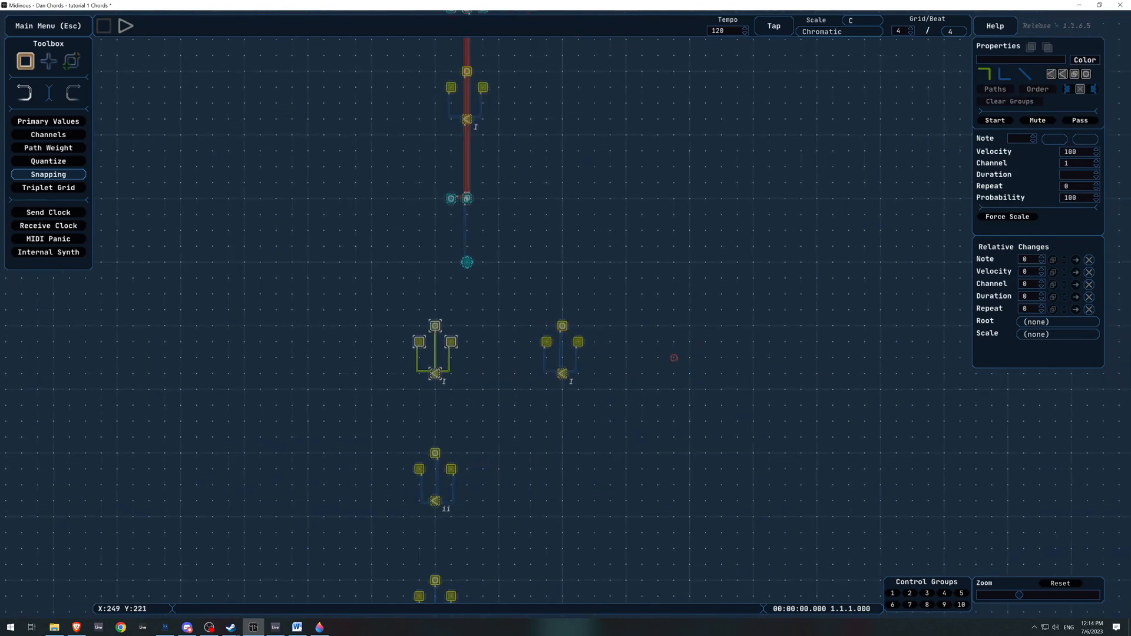
{"action": "scroll", "coordinate": [673, 358], "scroll_direction": "up", "scroll_amount": 3}
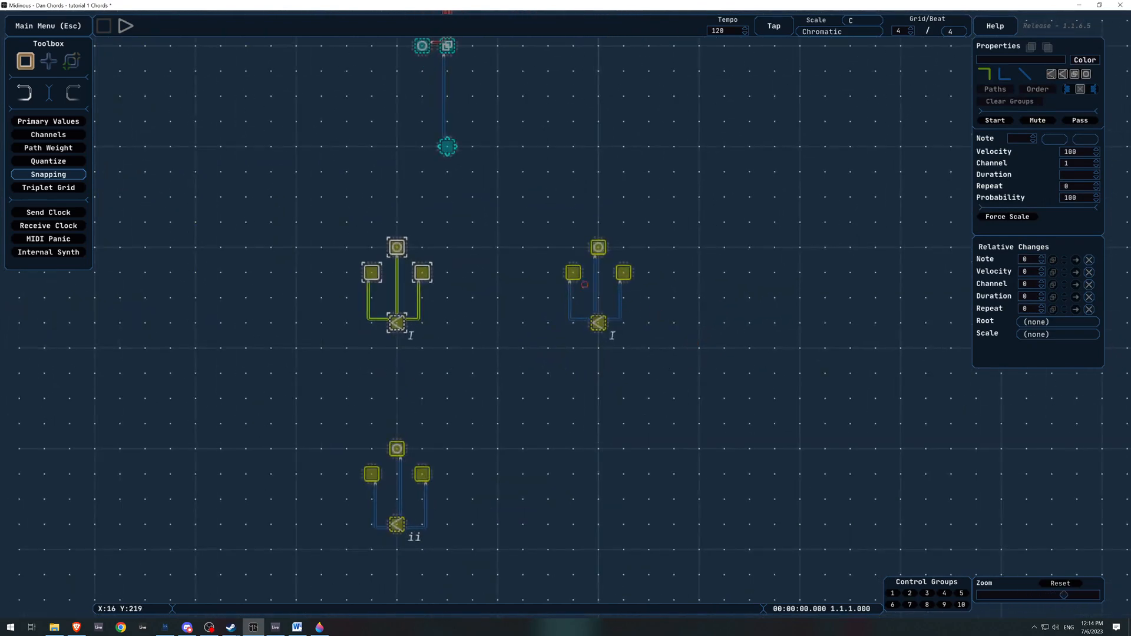
{"action": "left_click", "coordinate": [575, 278]}
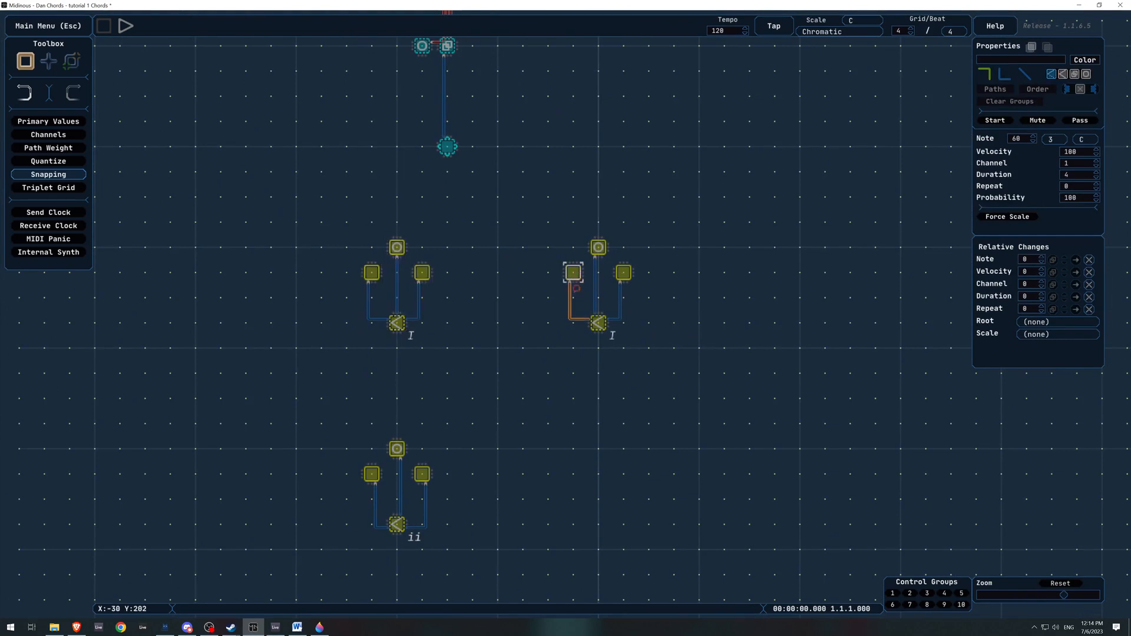
{"action": "left_click", "coordinate": [598, 247]}
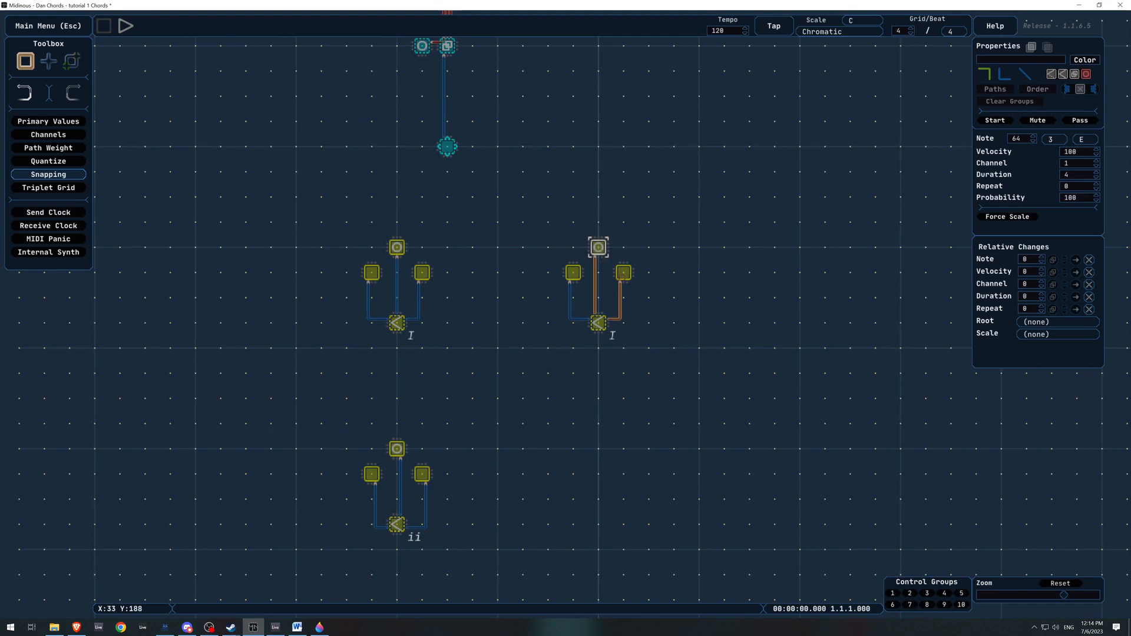
{"action": "left_click", "coordinate": [623, 273]}
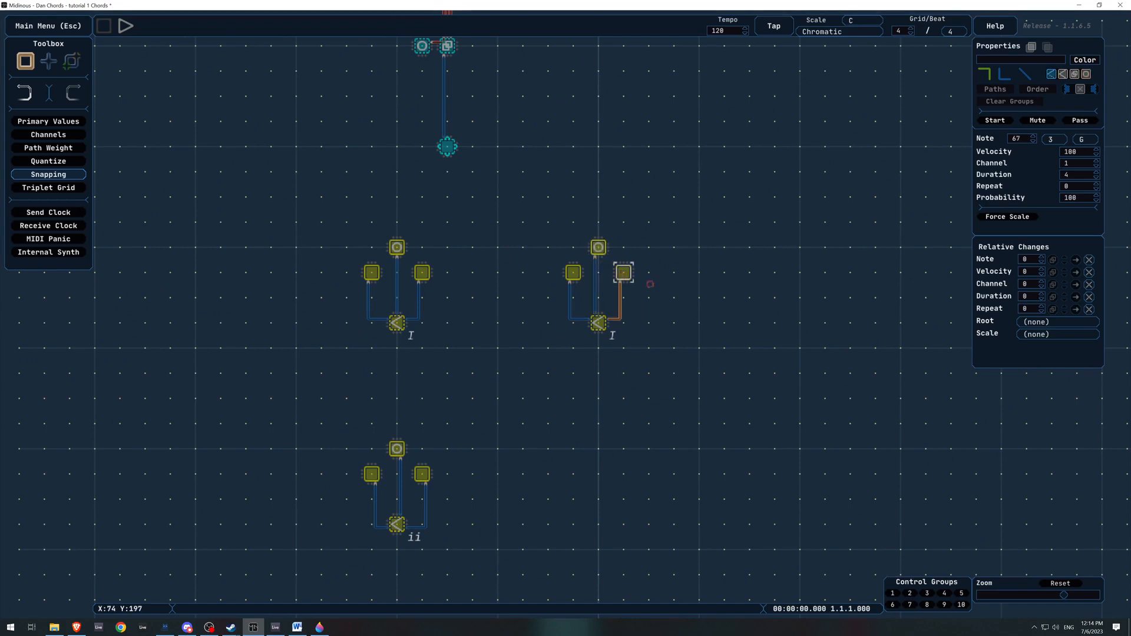
{"action": "left_click_drag", "start_coordinate": [623, 273], "coordinate": [598, 222]}
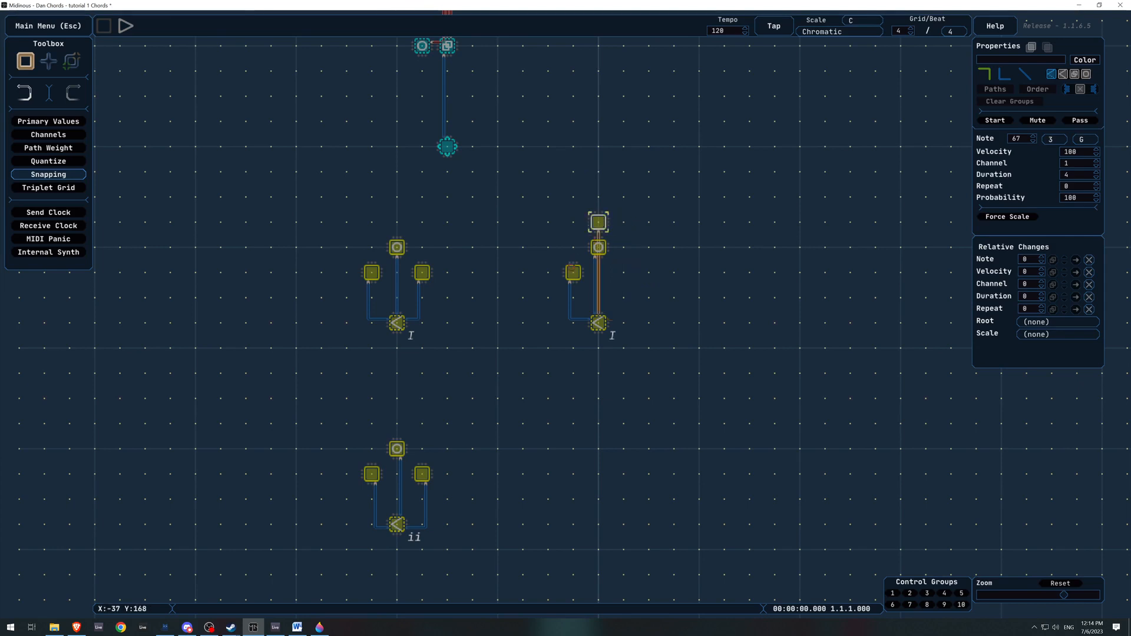
{"action": "left_click_drag", "start_coordinate": [572, 271], "coordinate": [598, 273]}
Set the stacked chord's C node to note 72 and rename the chord I1.
{"action": "left_click", "coordinate": [671, 270]}
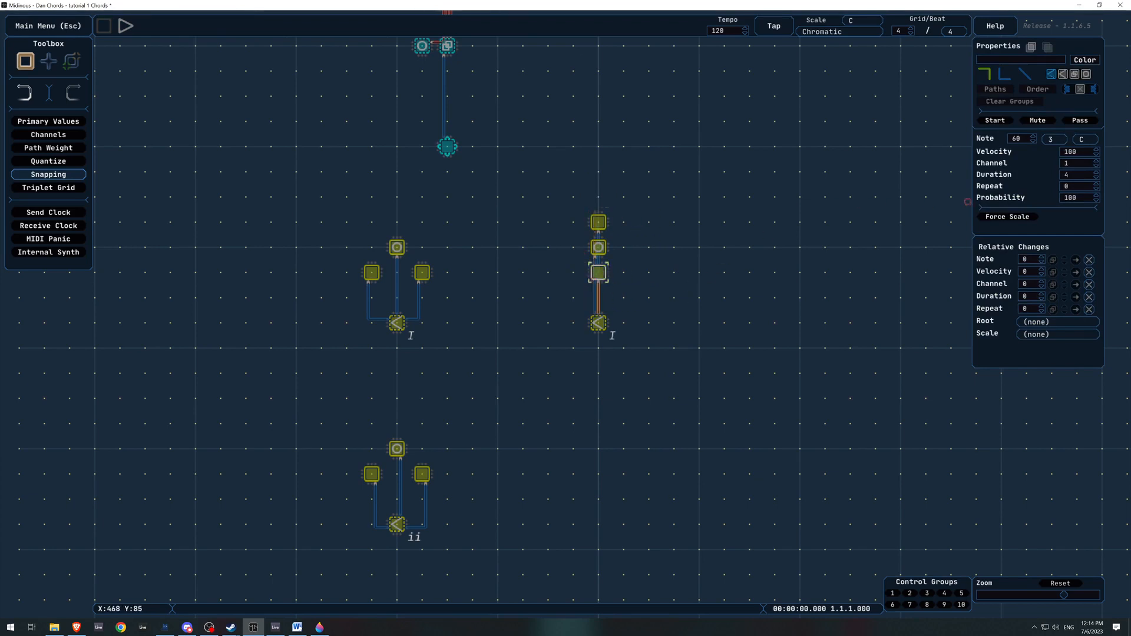
{"action": "left_click", "coordinate": [1015, 138]}
{"action": "type", "text": "72"}
{"action": "left_click", "coordinate": [789, 291]}
{"action": "left_click", "coordinate": [598, 295]}
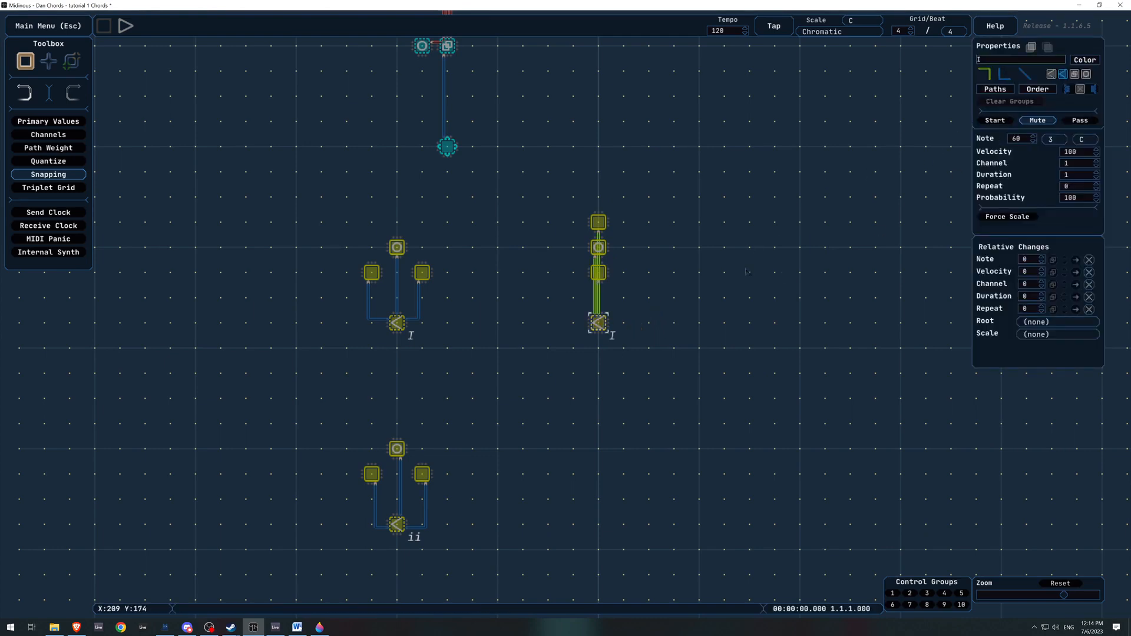
{"action": "left_click", "coordinate": [727, 278]}
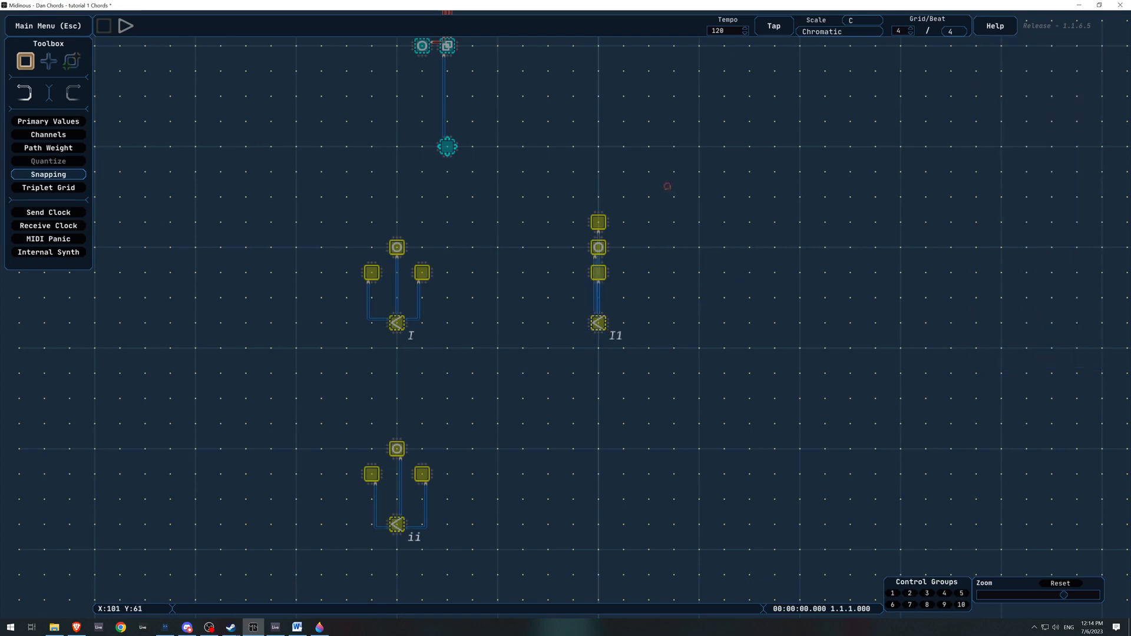
Duplicate the whole I1 chord and place the copy to its right in the same row.
{"action": "left_click_drag", "start_coordinate": [666, 185], "coordinate": [536, 368]}
{"action": "key", "text": "ctrl+c"}
{"action": "key", "text": "ctrl+v"}
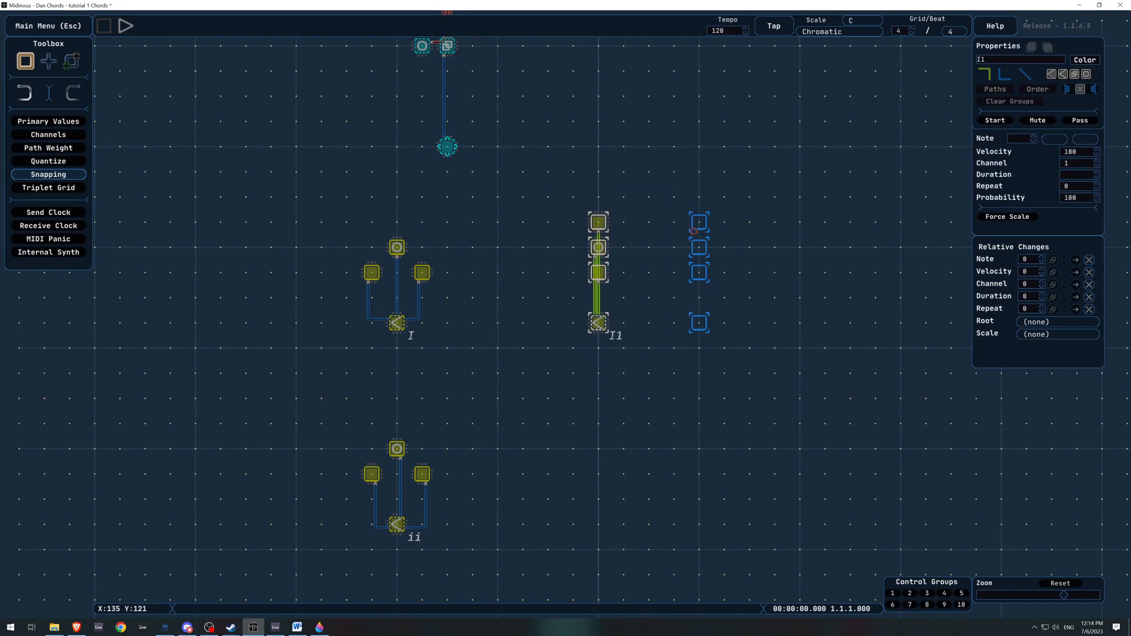
{"action": "left_click", "coordinate": [693, 231]}
{"action": "left_click", "coordinate": [648, 266]}
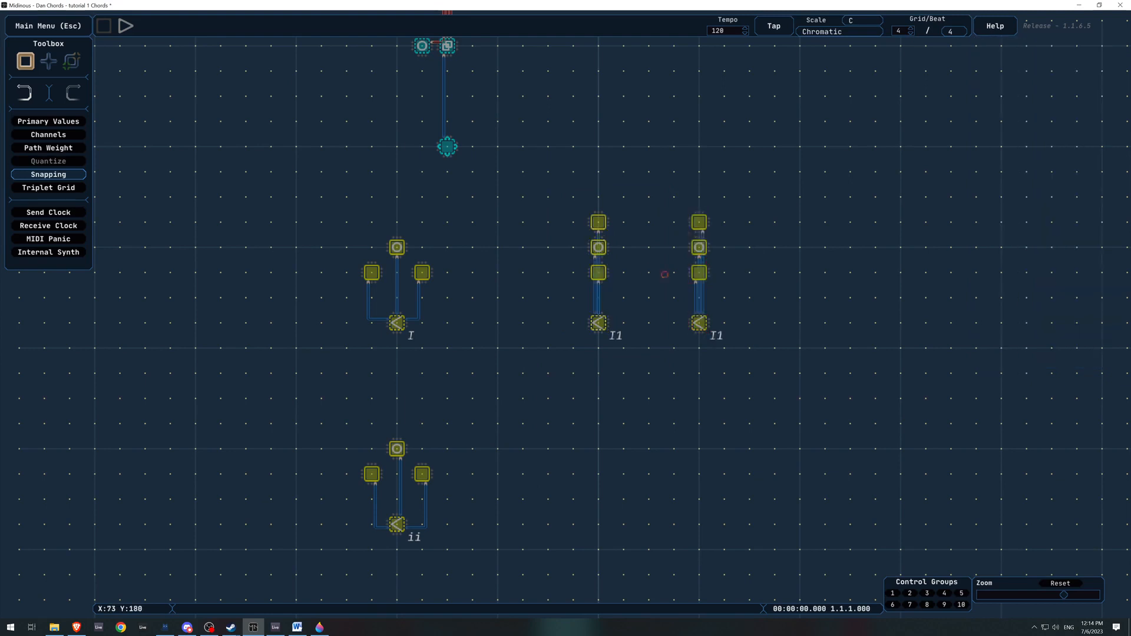
Restack the copied I1 chord by moving its C node above G and its E node above C.
{"action": "left_click", "coordinate": [695, 273]}
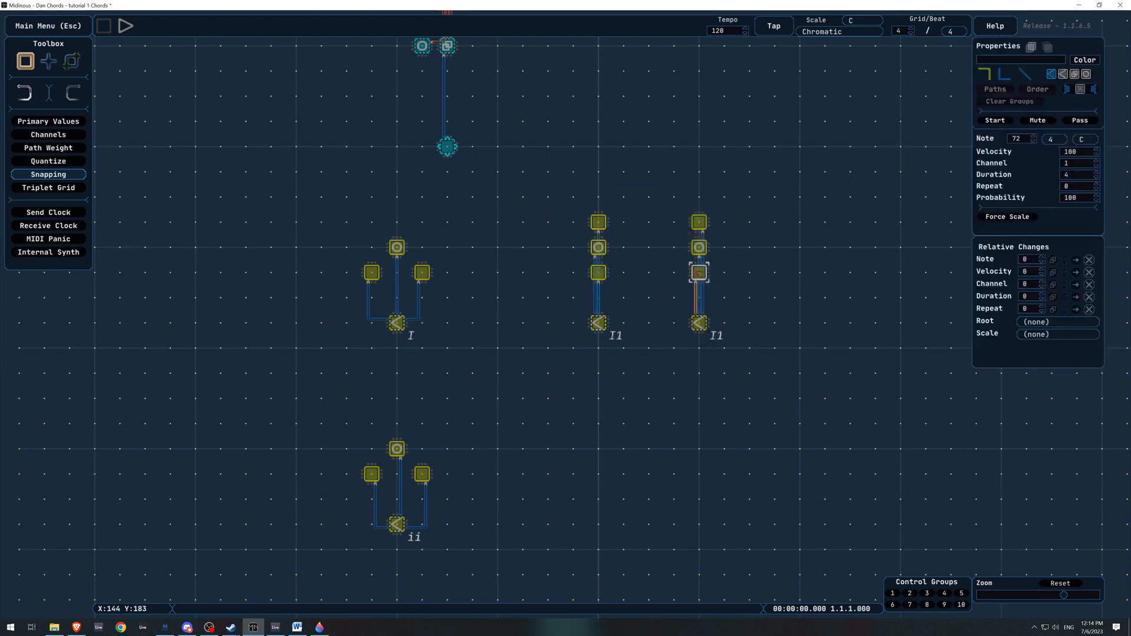
{"action": "left_click_drag", "start_coordinate": [699, 273], "coordinate": [700, 197]}
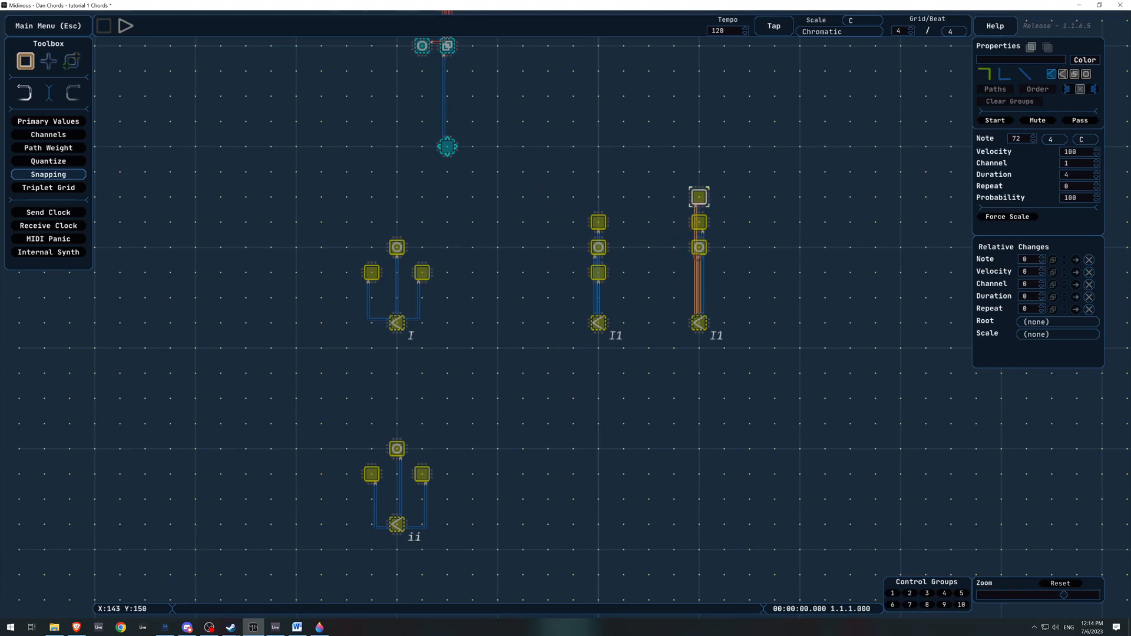
{"action": "left_click", "coordinate": [699, 247]}
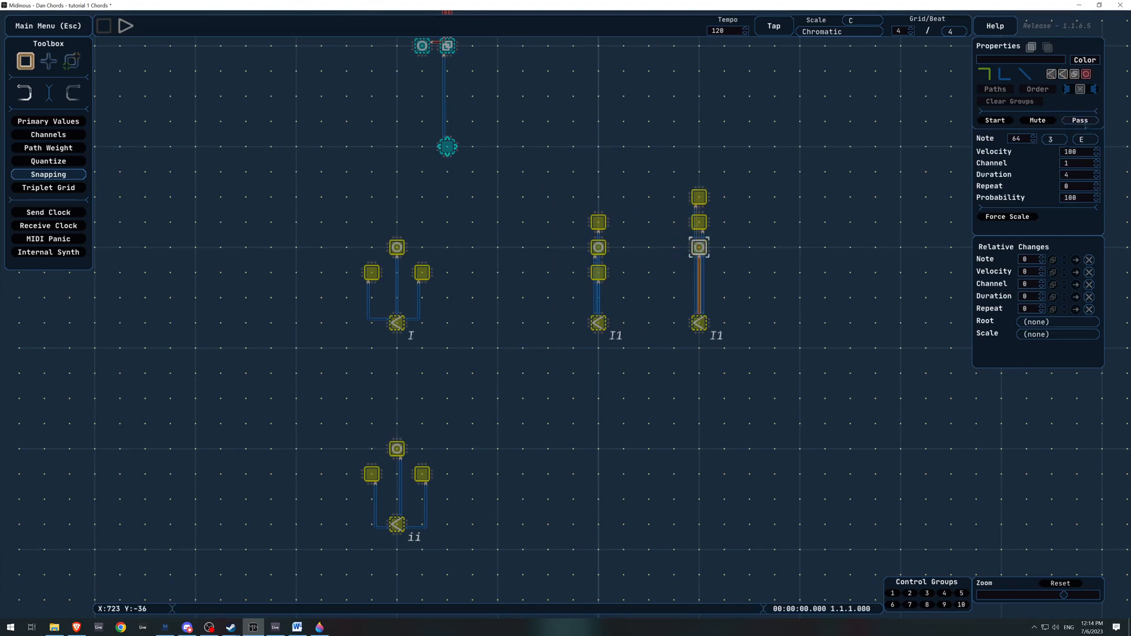
{"action": "left_click_drag", "start_coordinate": [699, 248], "coordinate": [699, 171]}
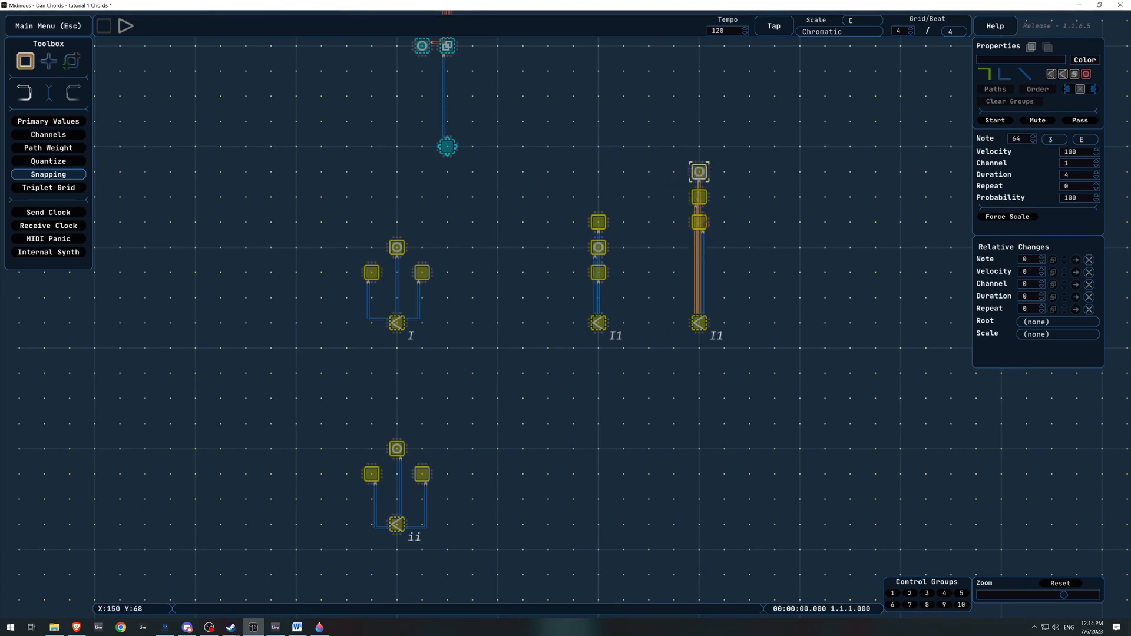
{"action": "left_click", "coordinate": [699, 223]}
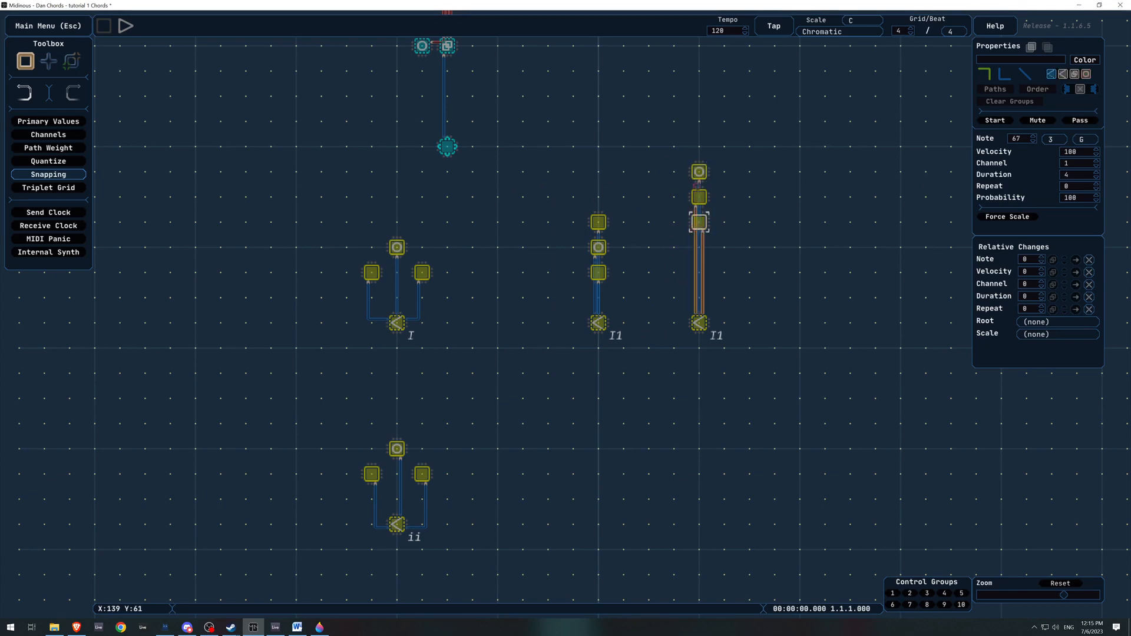
Set the restacked chord's top E node to note 76 and rename the chord I2.
{"action": "left_click", "coordinate": [698, 173]}
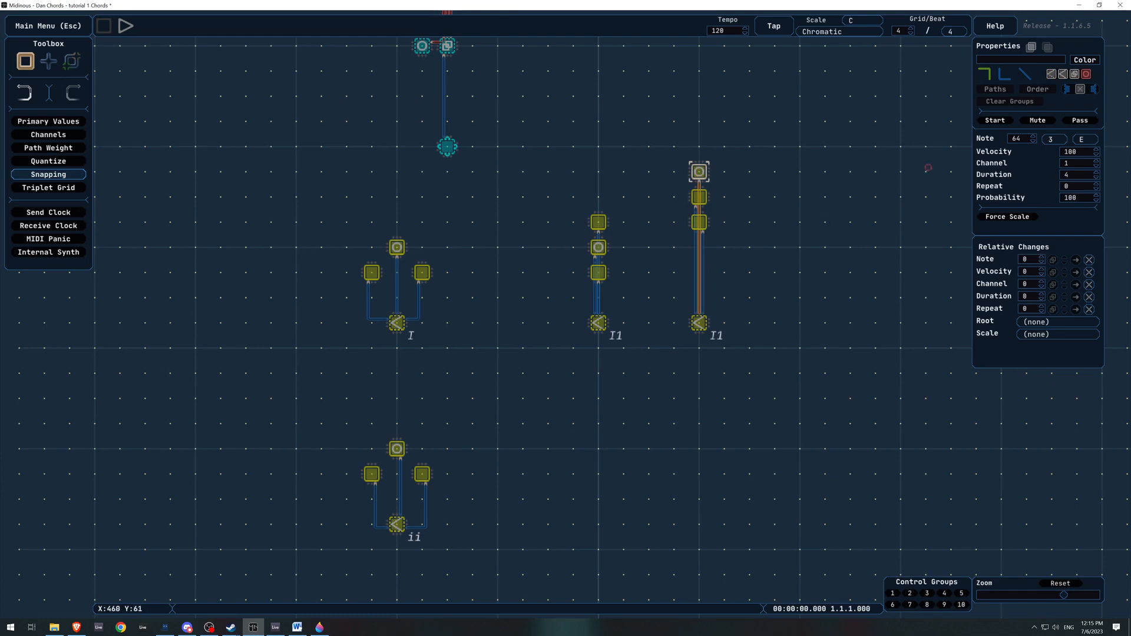
{"action": "left_click", "coordinate": [1023, 140]}
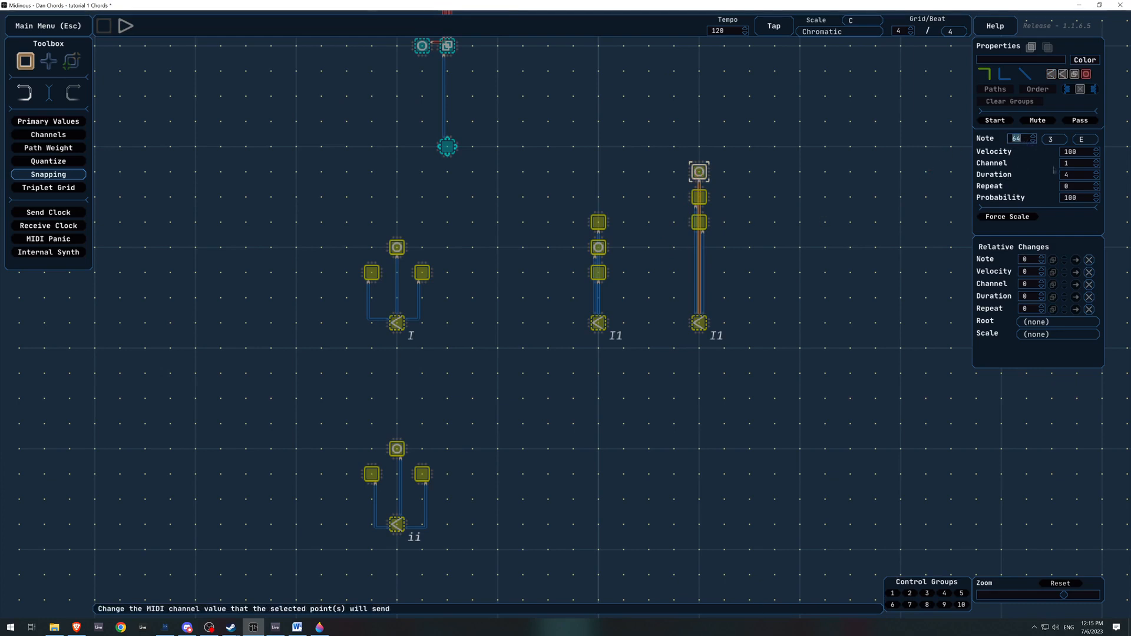
{"action": "type", "text": "76"}
{"action": "left_click", "coordinate": [825, 305]}
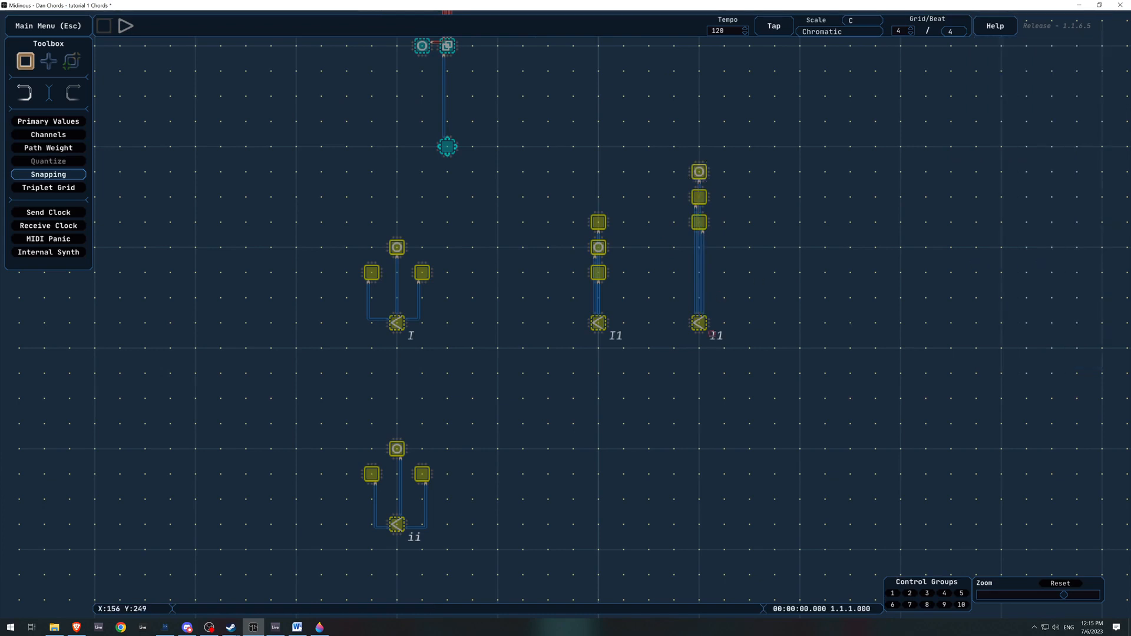
{"action": "left_click", "coordinate": [701, 323]}
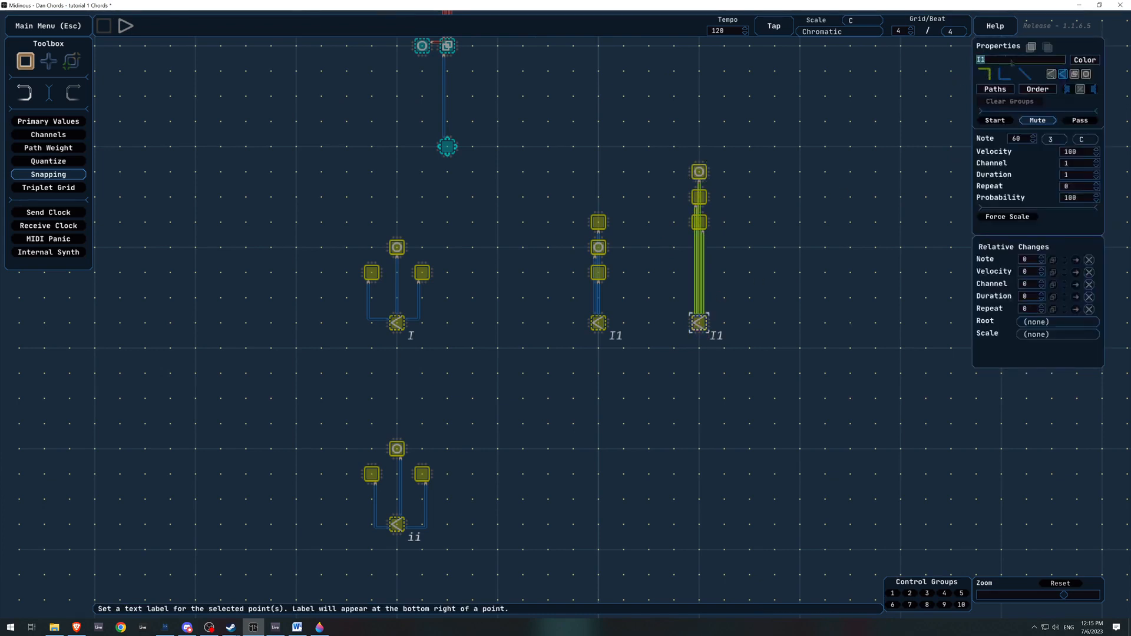
{"action": "type", "text": "2"}
{"action": "left_click", "coordinate": [791, 325]}
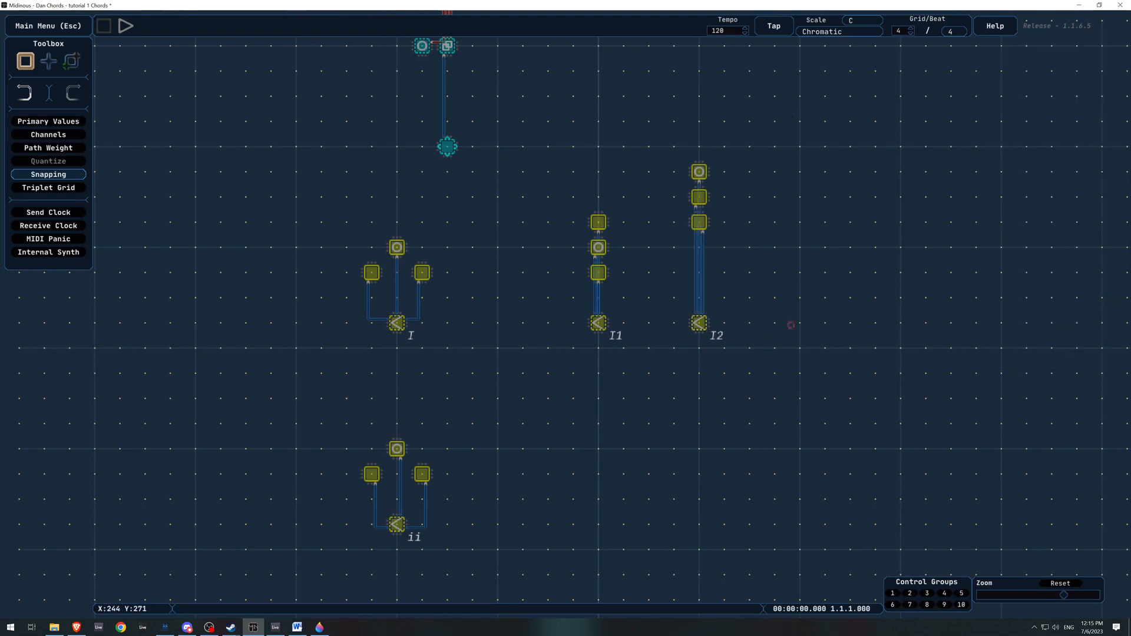
Rearrange the I1 and I2 nodes into the same fork layout as I, and move both chords beside I.
{"action": "left_click_drag", "start_coordinate": [697, 172], "coordinate": [571, 272]}
{"action": "left_click_drag", "start_coordinate": [572, 218], "coordinate": [732, 270]}
{"action": "left_click", "coordinate": [749, 366]}
{"action": "left_click_drag", "start_coordinate": [772, 212], "coordinate": [510, 355]}
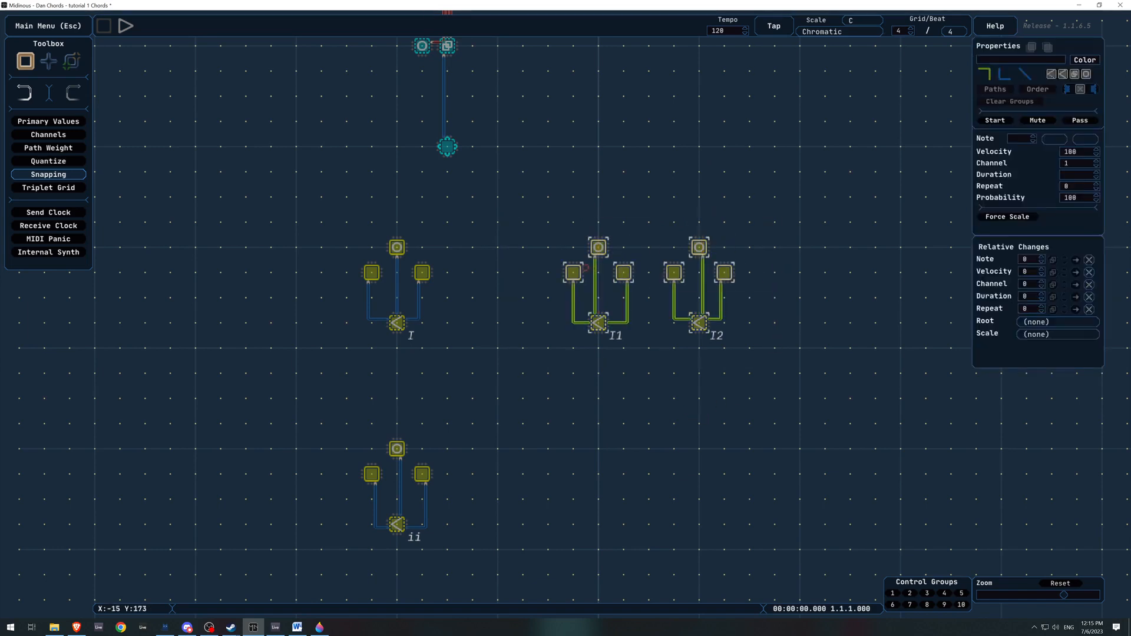
{"action": "left_click_drag", "start_coordinate": [572, 273], "coordinate": [472, 272]}
{"action": "left_click", "coordinate": [574, 413]}
Duplicate the ii chord to its right, leaving a chord-wide gap, and set the copy's D node to note 74.
{"action": "left_click_drag", "start_coordinate": [573, 421], "coordinate": [664, 273]}
{"action": "left_click_drag", "start_coordinate": [580, 263], "coordinate": [394, 411]}
{"action": "key", "text": "ctrl+v"}
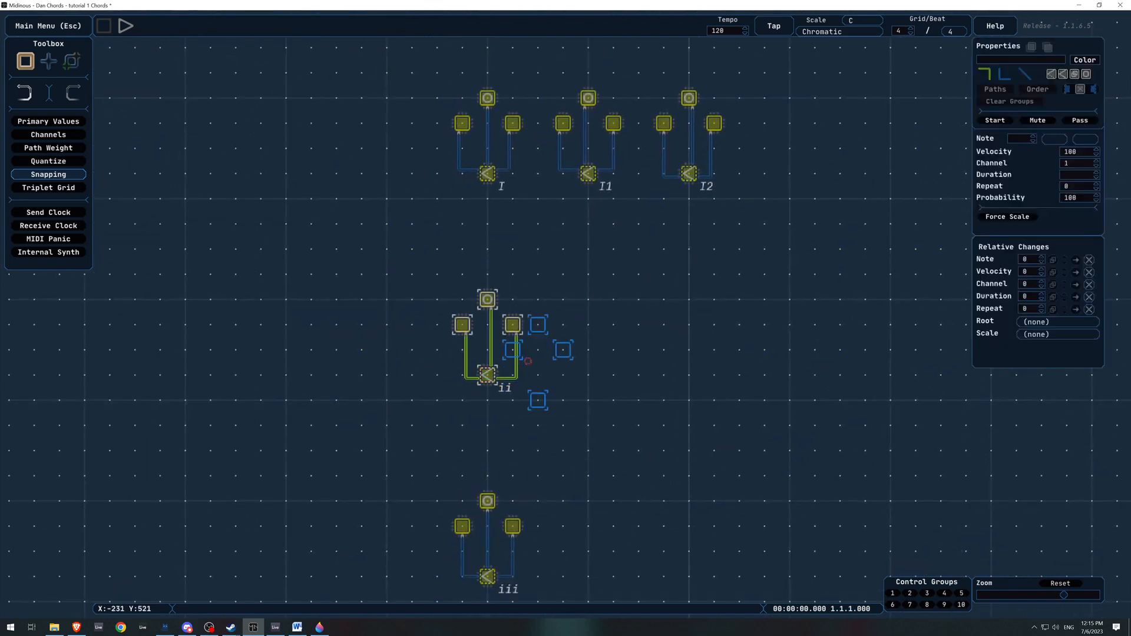
{"action": "left_click", "coordinate": [657, 312]}
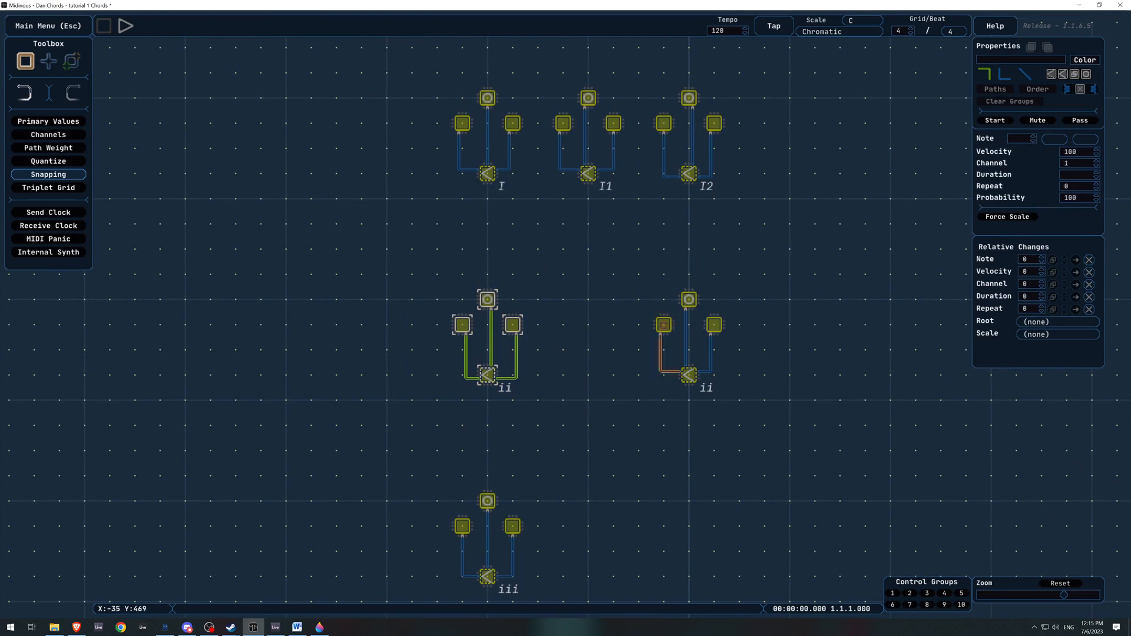
{"action": "left_click", "coordinate": [664, 325]}
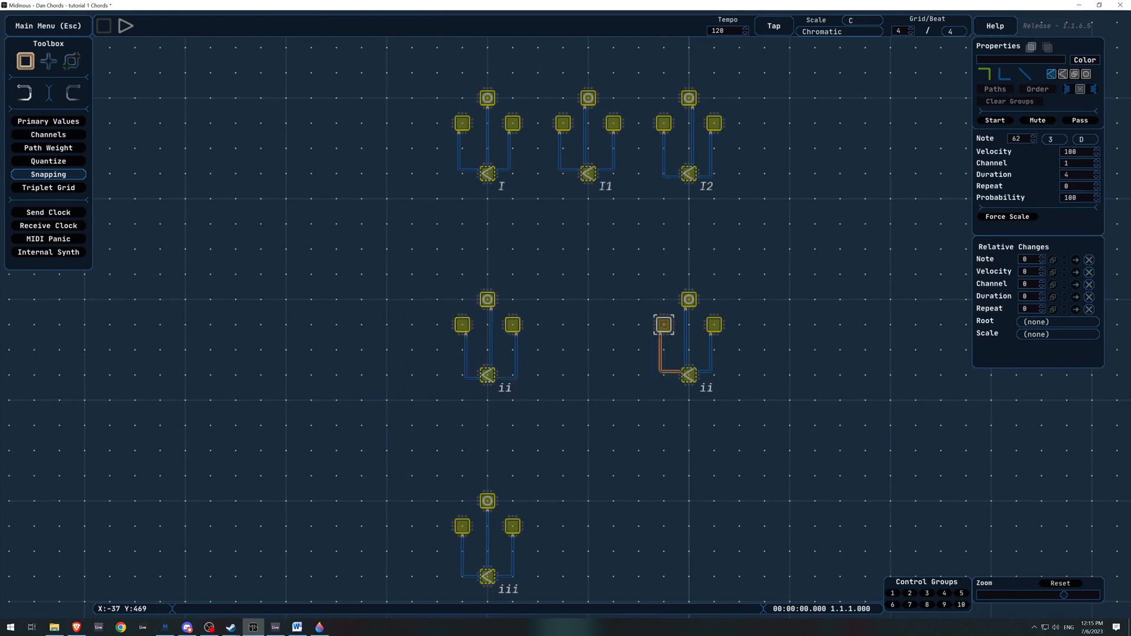
{"action": "left_click", "coordinate": [1016, 138]}
{"action": "type", "text": "74"}
Duplicate the edited ii copy directly to its right and set the new copy's F node to note 77.
{"action": "left_click_drag", "start_coordinate": [771, 262], "coordinate": [650, 386]}
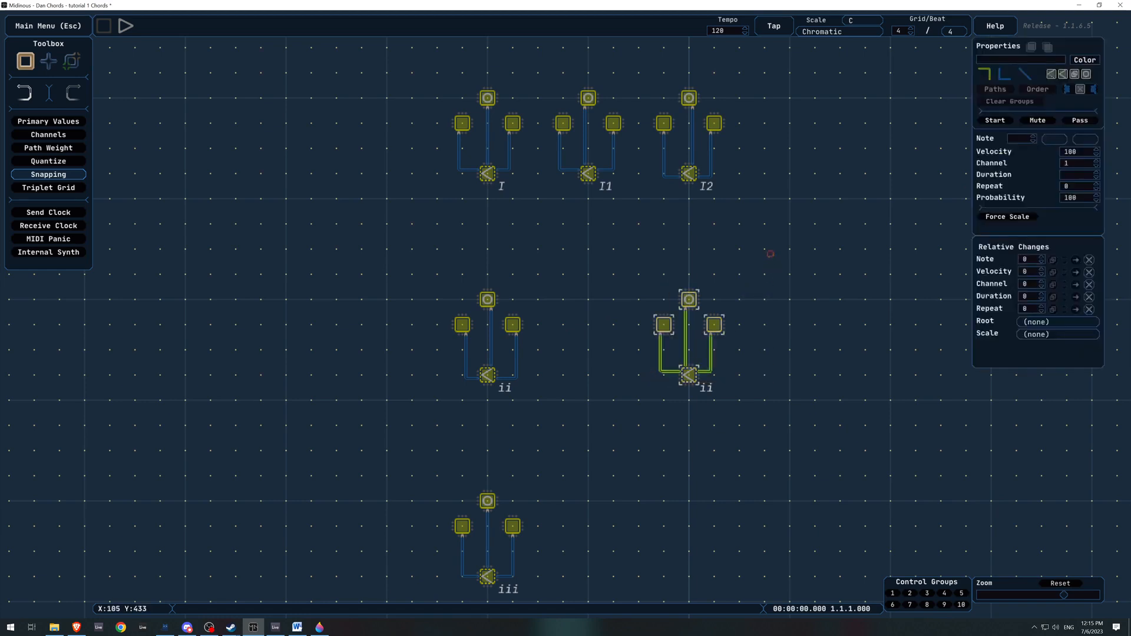
{"action": "key", "text": "ctrl+v"}
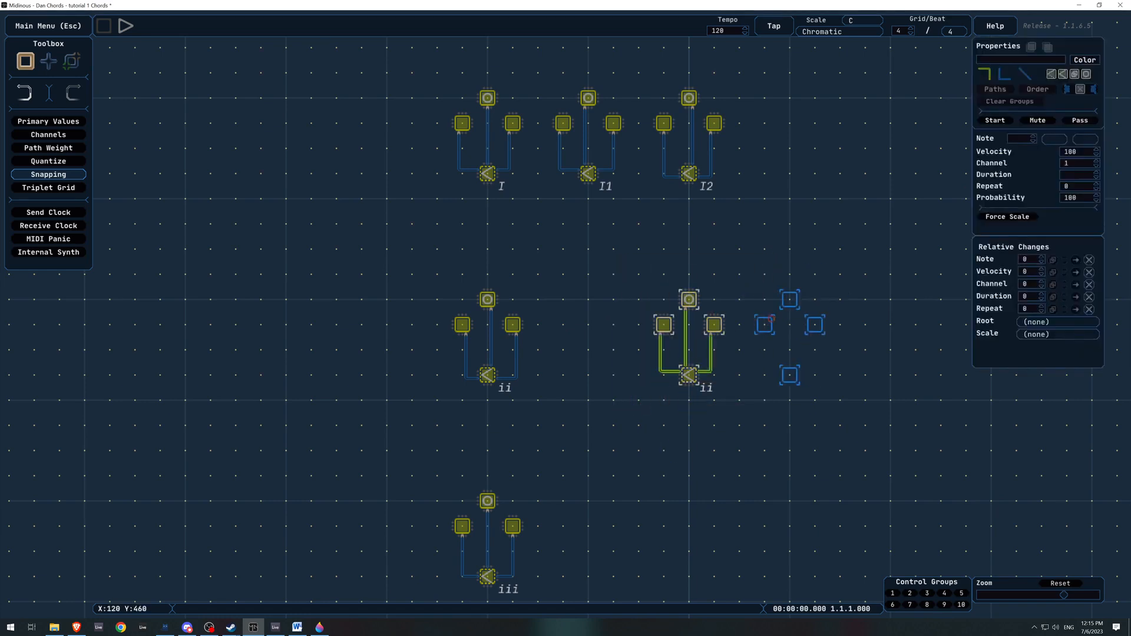
{"action": "left_click", "coordinate": [773, 318]}
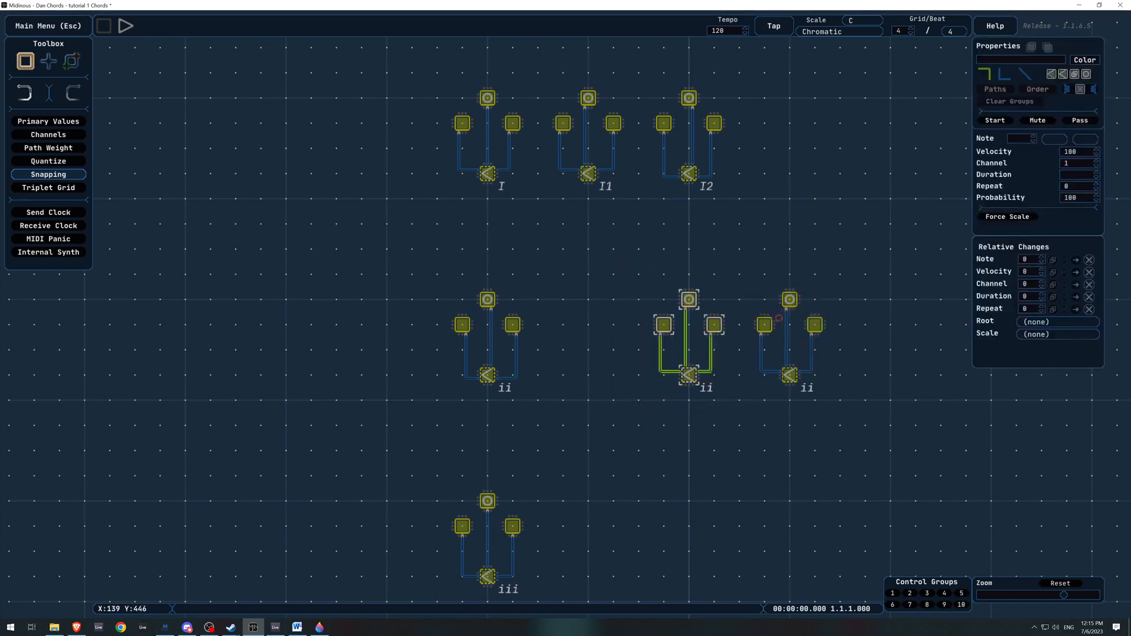
{"action": "left_click", "coordinate": [789, 299]}
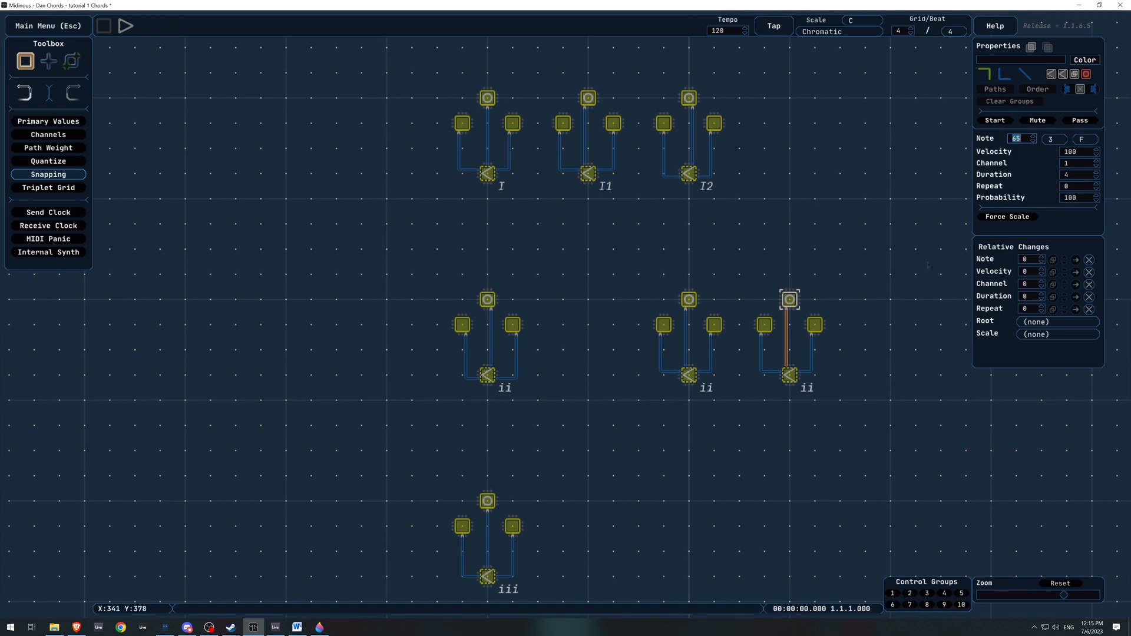
{"action": "type", "text": "77"}
{"action": "left_click", "coordinate": [776, 435]}
Duplicate the iii chord directly to its right and set the copy's E node to note 76.
{"action": "left_click_drag", "start_coordinate": [732, 437], "coordinate": [751, 253]}
{"action": "left_click_drag", "start_coordinate": [624, 288], "coordinate": [409, 447]}
{"action": "key", "text": "ctrl+c"}
{"action": "key", "text": "ctrl+v"}
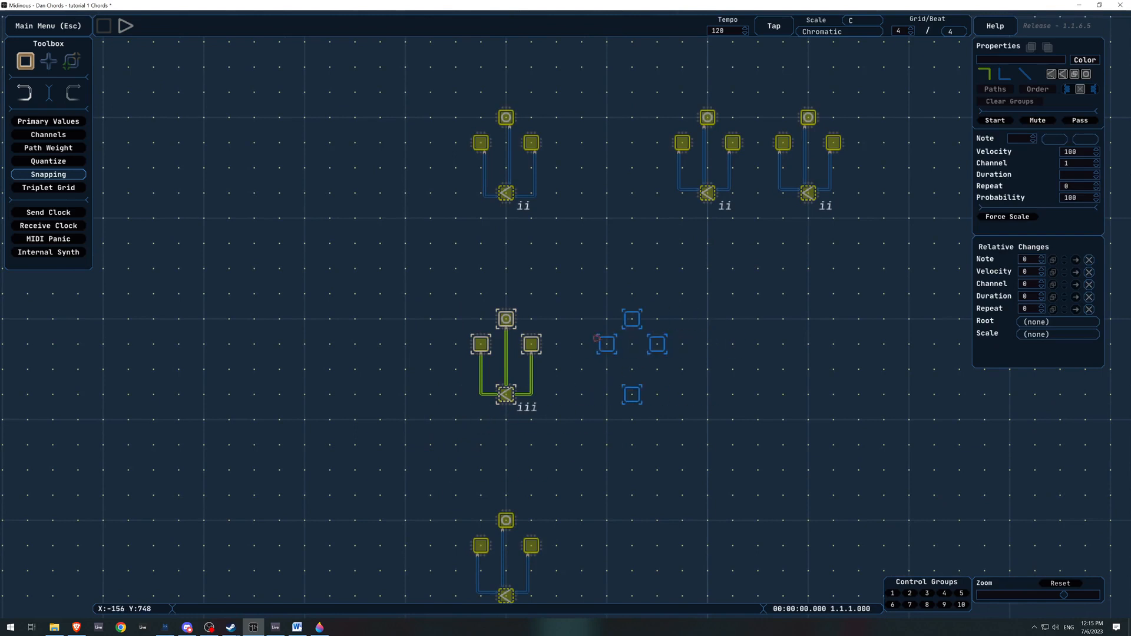
{"action": "left_click", "coordinate": [618, 333]}
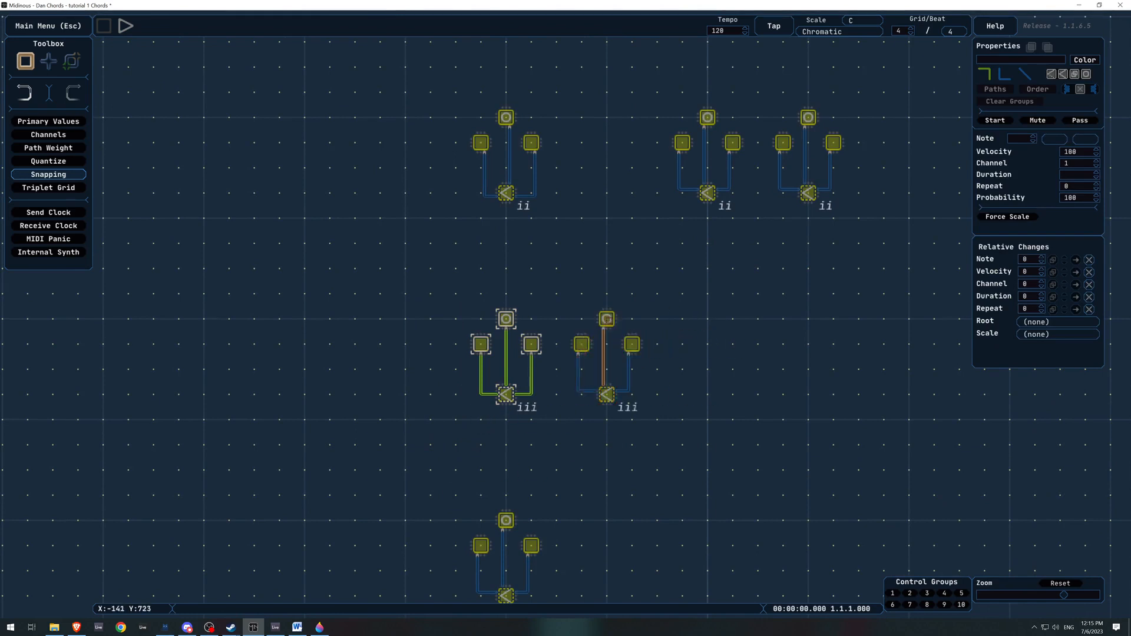
{"action": "left_click", "coordinate": [607, 321]}
{"action": "left_click", "coordinate": [582, 345]}
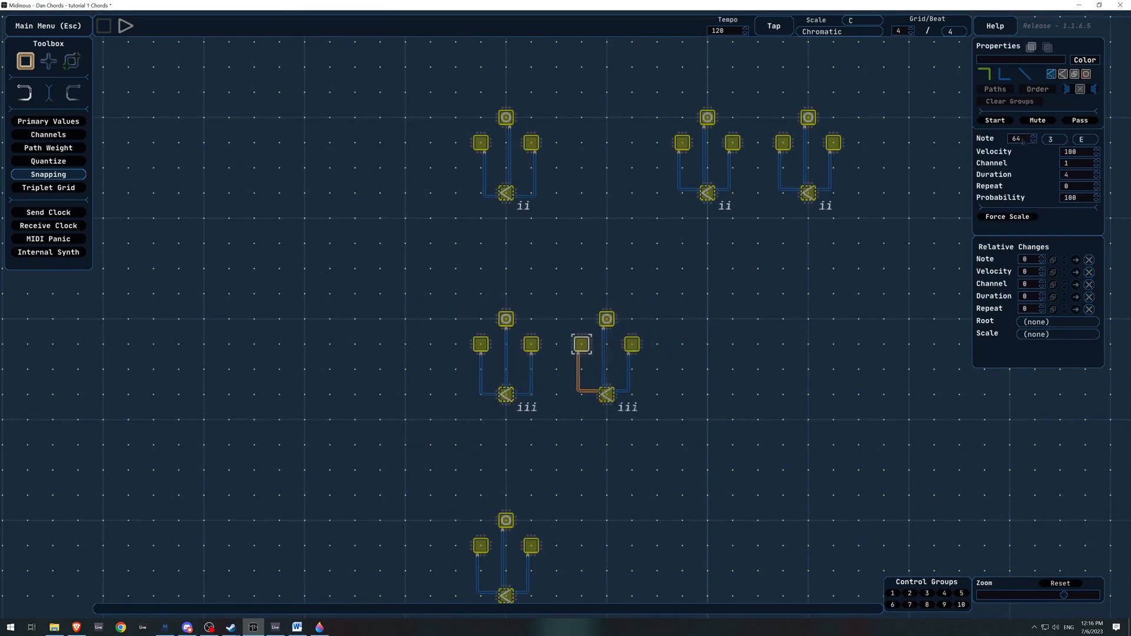
{"action": "left_click", "coordinate": [1016, 139]}
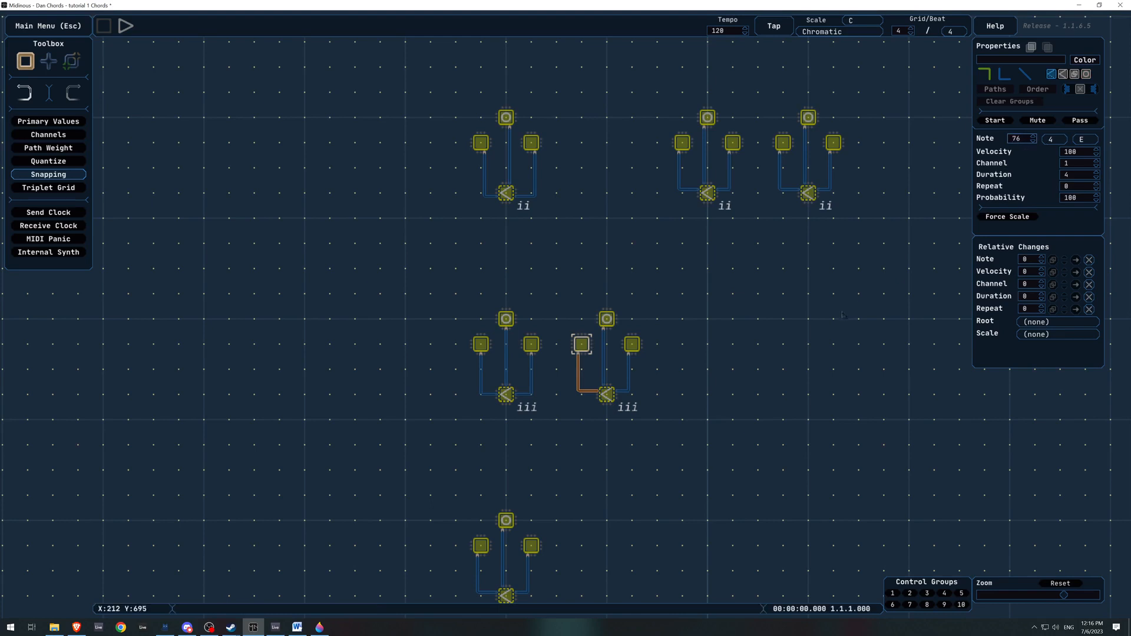
Duplicate the edited iii copy to its right and change the note number of the new copy's G node.
{"action": "left_click_drag", "start_coordinate": [658, 281], "coordinate": [568, 418]}
{"action": "key", "text": "ctrl+c"}
{"action": "key", "text": "ctrl+v"}
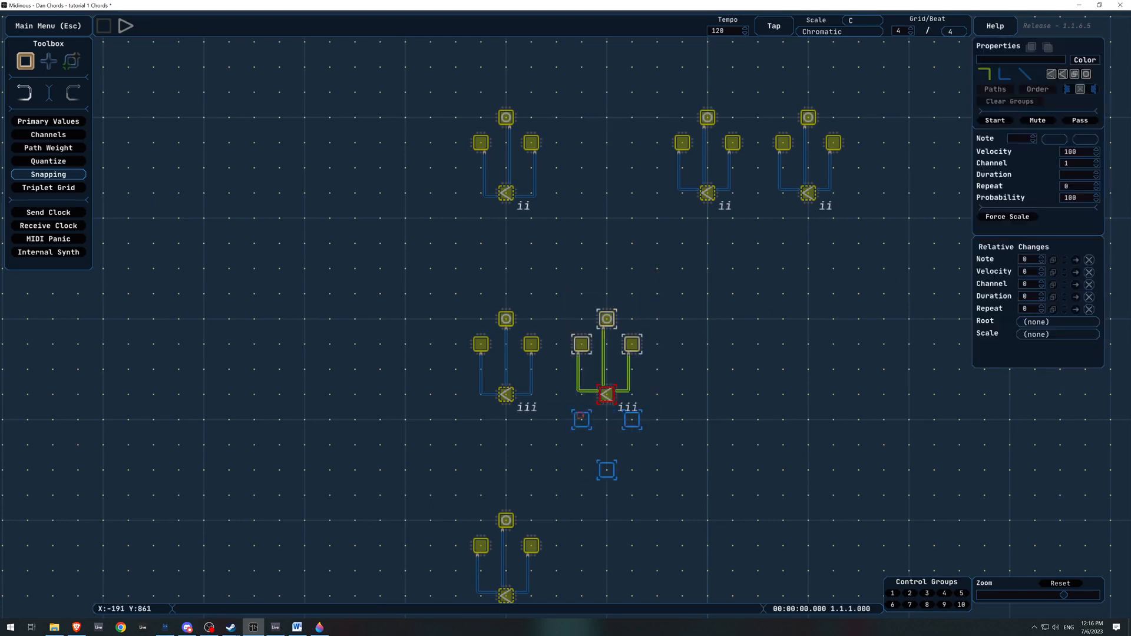
{"action": "left_click", "coordinate": [708, 319]}
{"action": "left_click", "coordinate": [708, 319]}
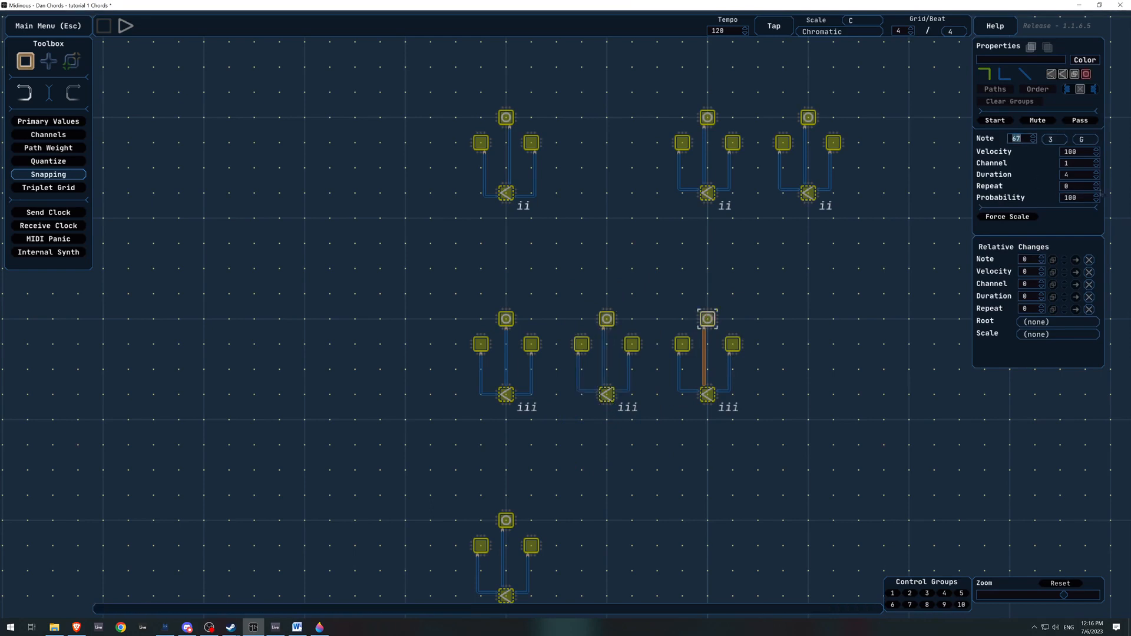
{"action": "type", "text": "7"}
Duplicate the IV chord and place the copy directly to its right in the same row.
{"action": "left_click_drag", "start_coordinate": [810, 435], "coordinate": [868, 150]}
{"action": "left_click_drag", "start_coordinate": [628, 224], "coordinate": [510, 331]}
{"action": "key", "text": "ctrl+c"}
{"action": "key", "text": "ctrl+v"}
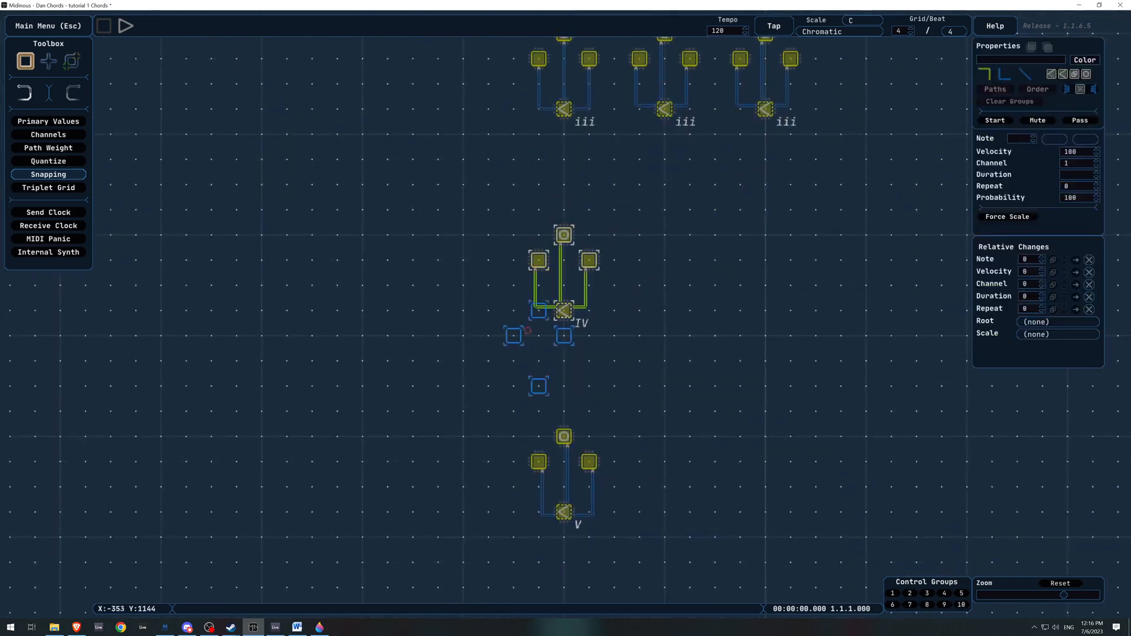
{"action": "left_click", "coordinate": [653, 264]}
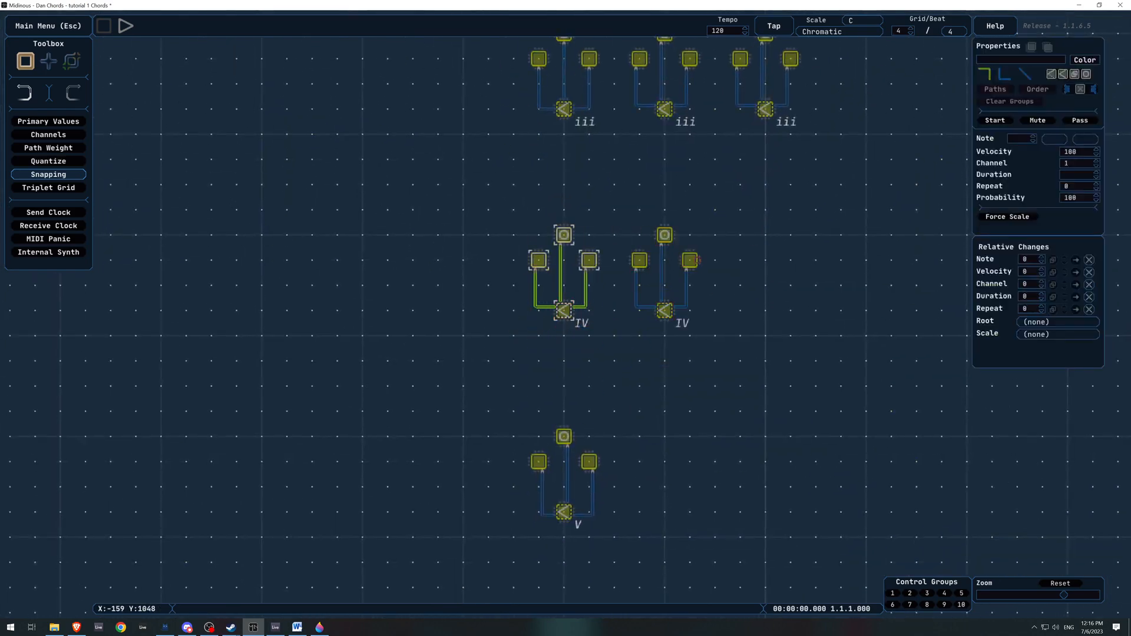
Change the note number of the copied IV chord's F node.
{"action": "key", "text": "ctrl+v"}
{"action": "right_click", "coordinate": [743, 256]}
{"action": "left_click", "coordinate": [639, 260]}
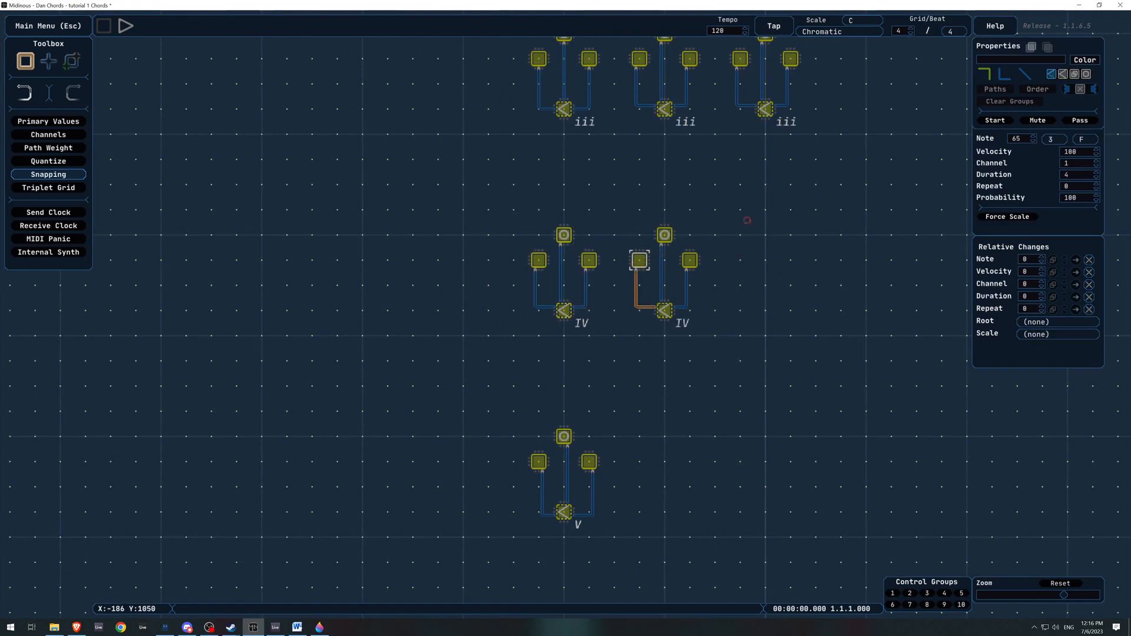
{"action": "double_click", "coordinate": [1017, 139]}
{"action": "left_click", "coordinate": [843, 284]}
Duplicate the edited IV copy to its right and change the note number of the new copy's A node.
{"action": "left_click_drag", "start_coordinate": [711, 206], "coordinate": [622, 333]}
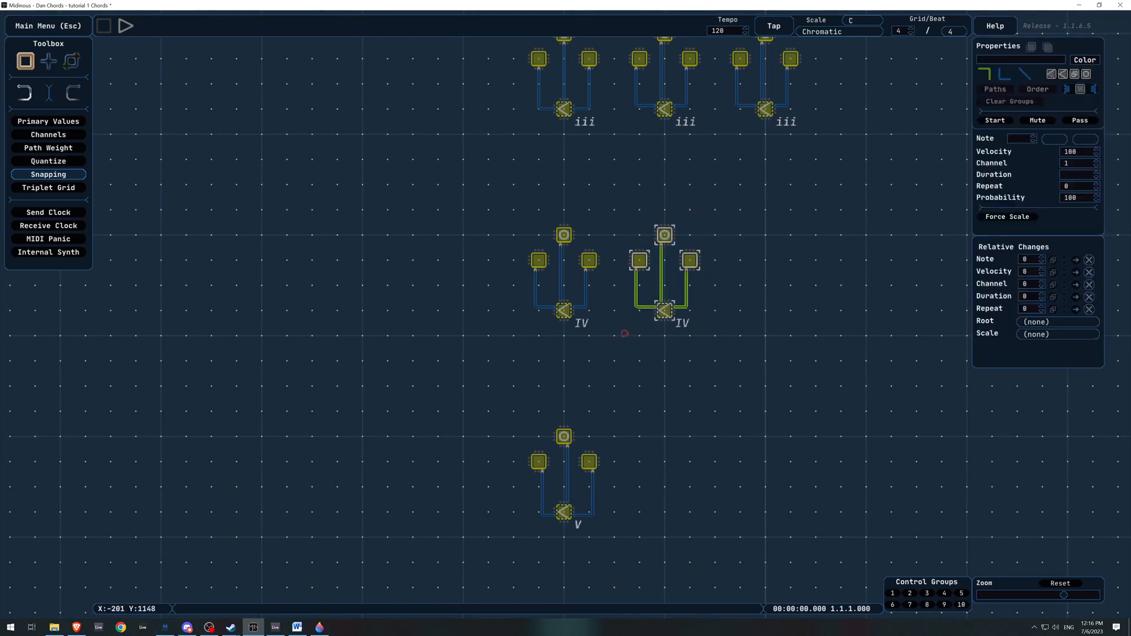
{"action": "key", "text": "ctrl+c"}
{"action": "key", "text": "ctrl+v"}
{"action": "left_click", "coordinate": [762, 247]}
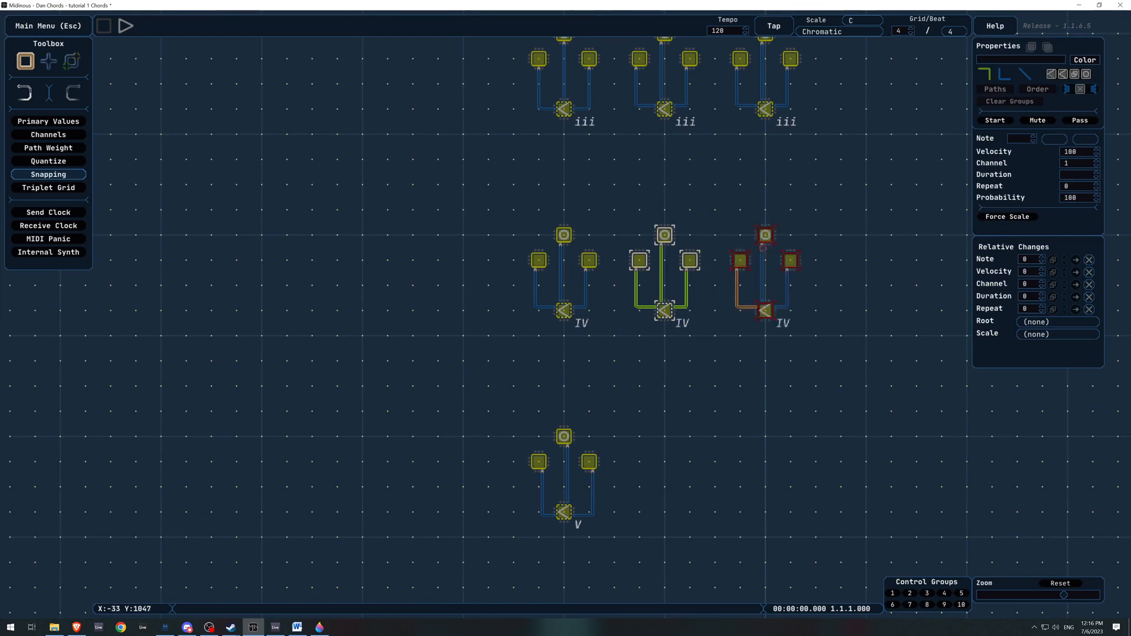
{"action": "left_click", "coordinate": [765, 236]}
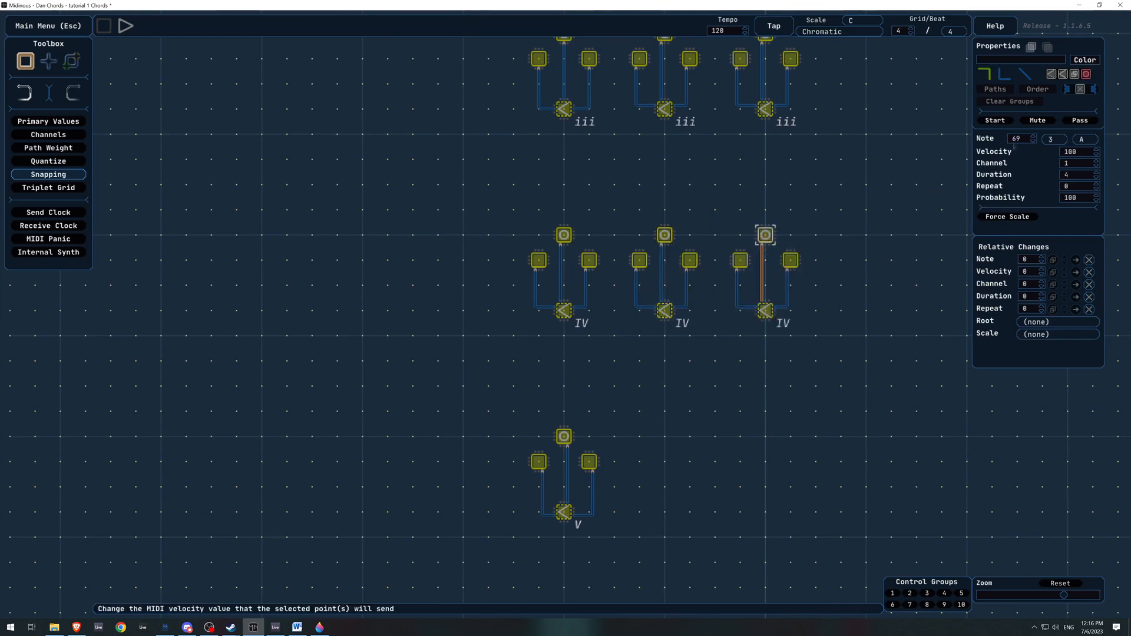
{"action": "left_click", "coordinate": [1023, 143]}
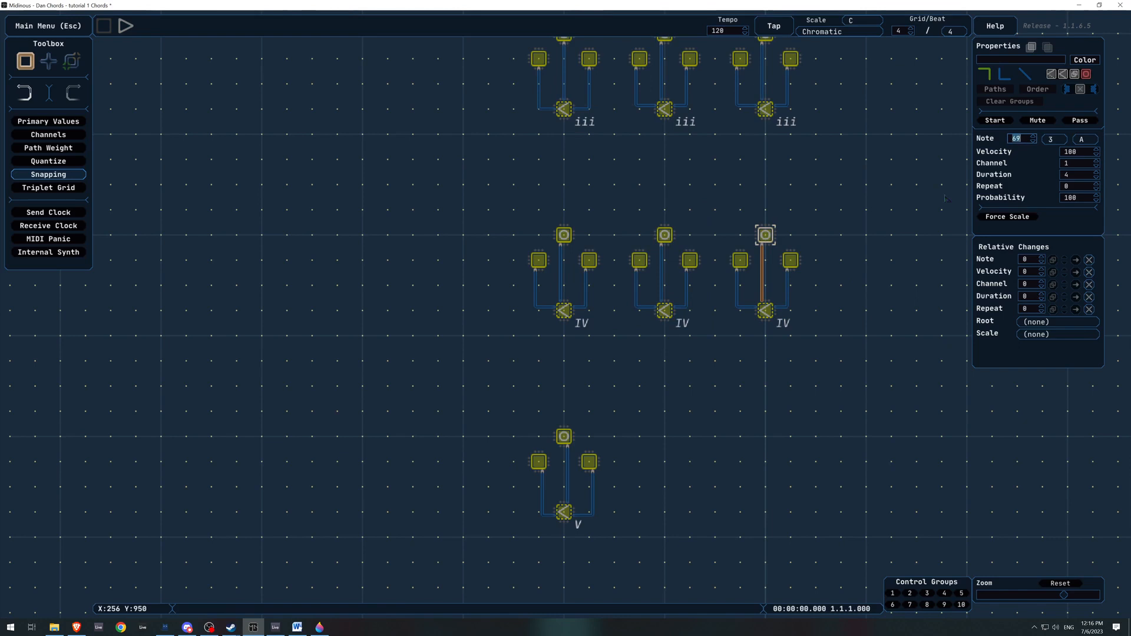
{"action": "left_click", "coordinate": [944, 199]}
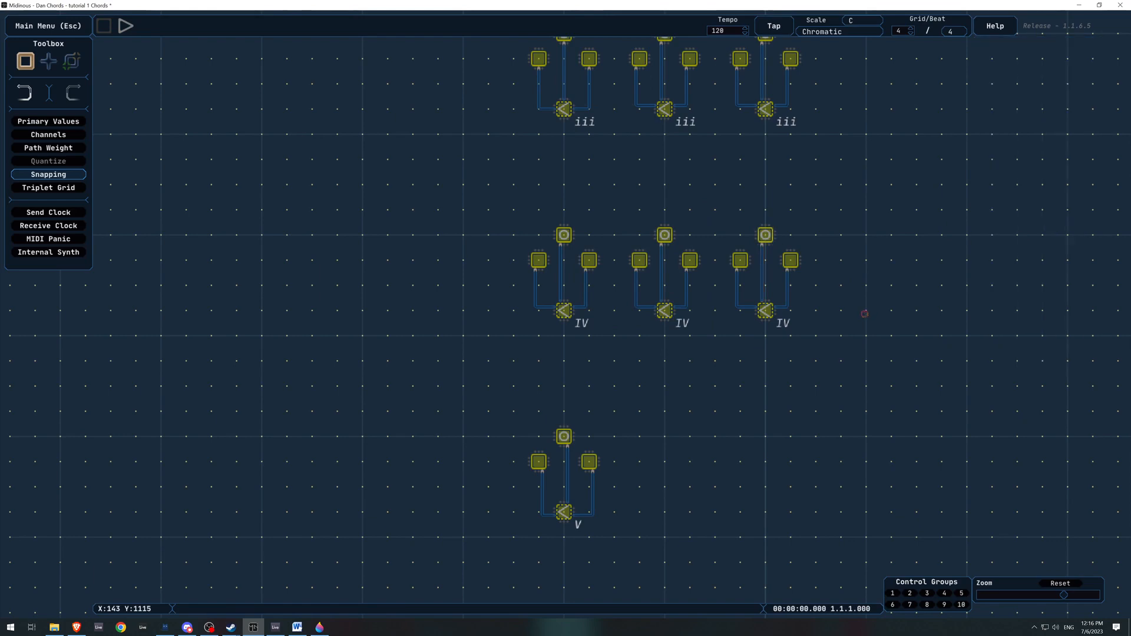
Duplicate the V chord directly to its right and change the note number of the copy's G node.
{"action": "left_click_drag", "start_coordinate": [775, 422], "coordinate": [756, 391]}
{"action": "left_click_drag", "start_coordinate": [770, 310], "coordinate": [781, 245]}
{"action": "left_click_drag", "start_coordinate": [642, 303], "coordinate": [511, 434]}
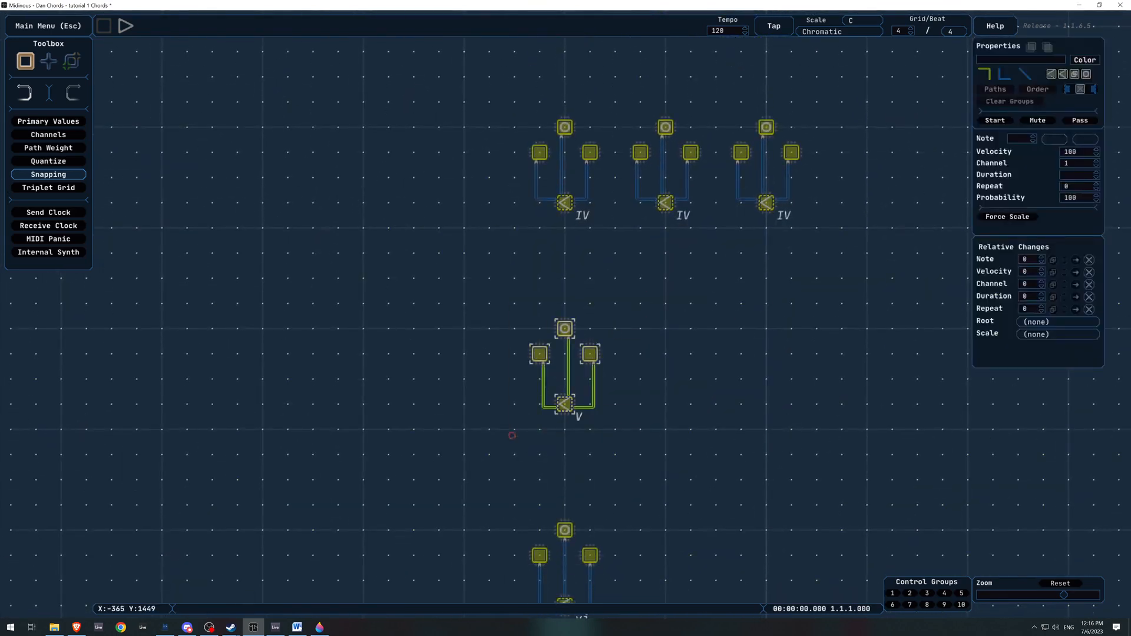
{"action": "key", "text": "ctrl+c"}
{"action": "key", "text": "ctrl+v"}
{"action": "left_click", "coordinate": [686, 356]}
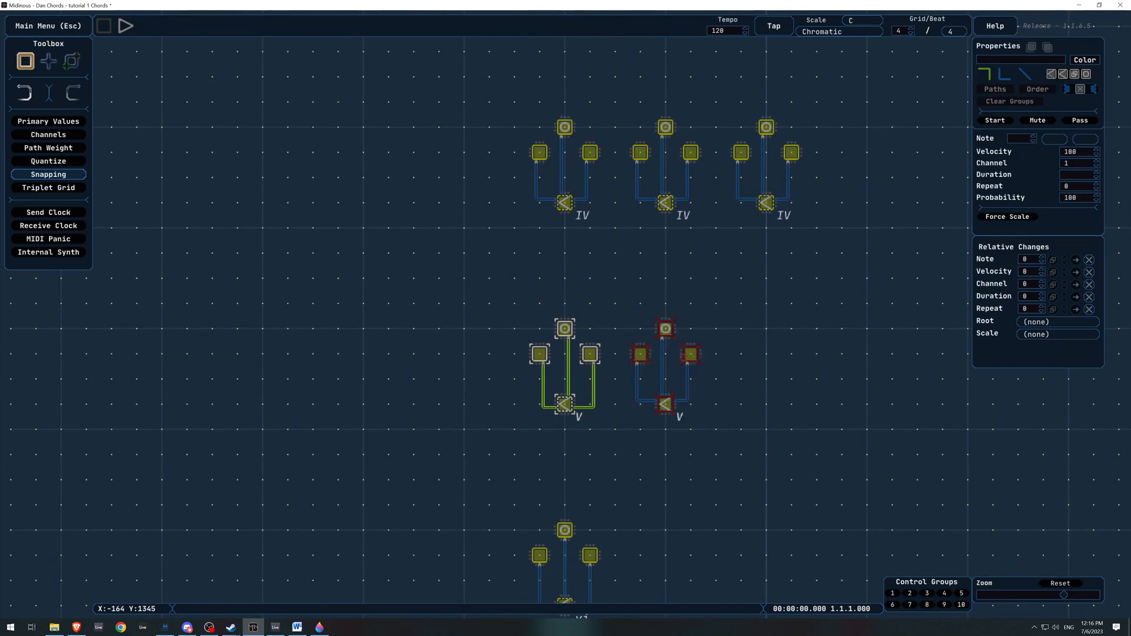
{"action": "left_click", "coordinate": [643, 355]}
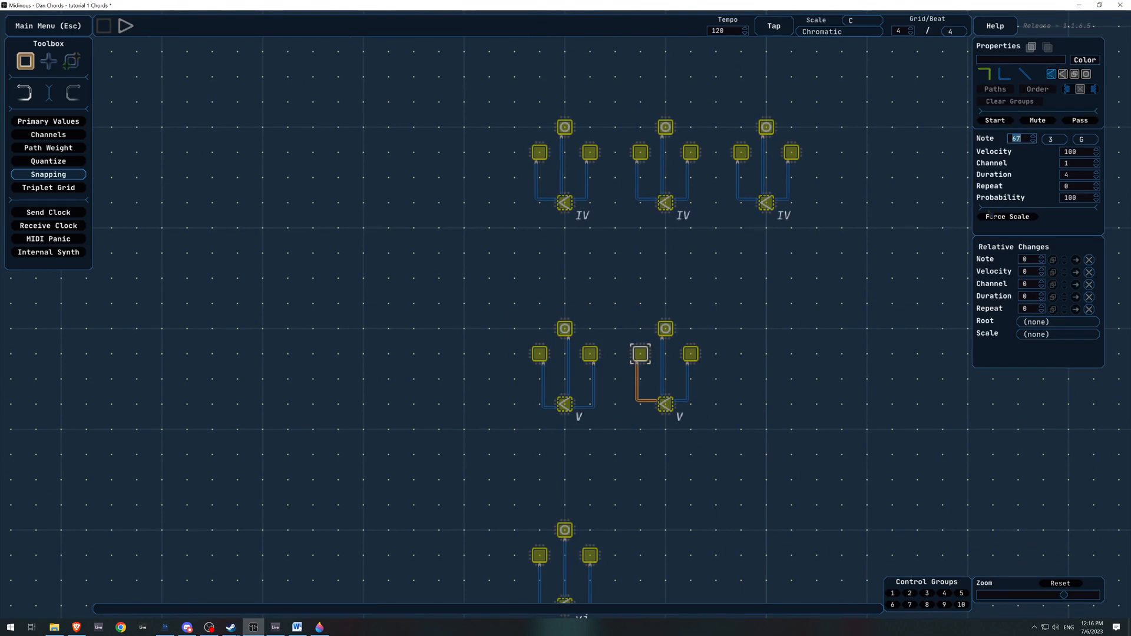
{"action": "left_click", "coordinate": [795, 346]}
Duplicate the edited V copy to its right and set the note number of the new copy's B node to 83.
{"action": "left_click_drag", "start_coordinate": [719, 305], "coordinate": [625, 423]}
{"action": "key", "text": "ctrl+c"}
{"action": "key", "text": "ctrl+v"}
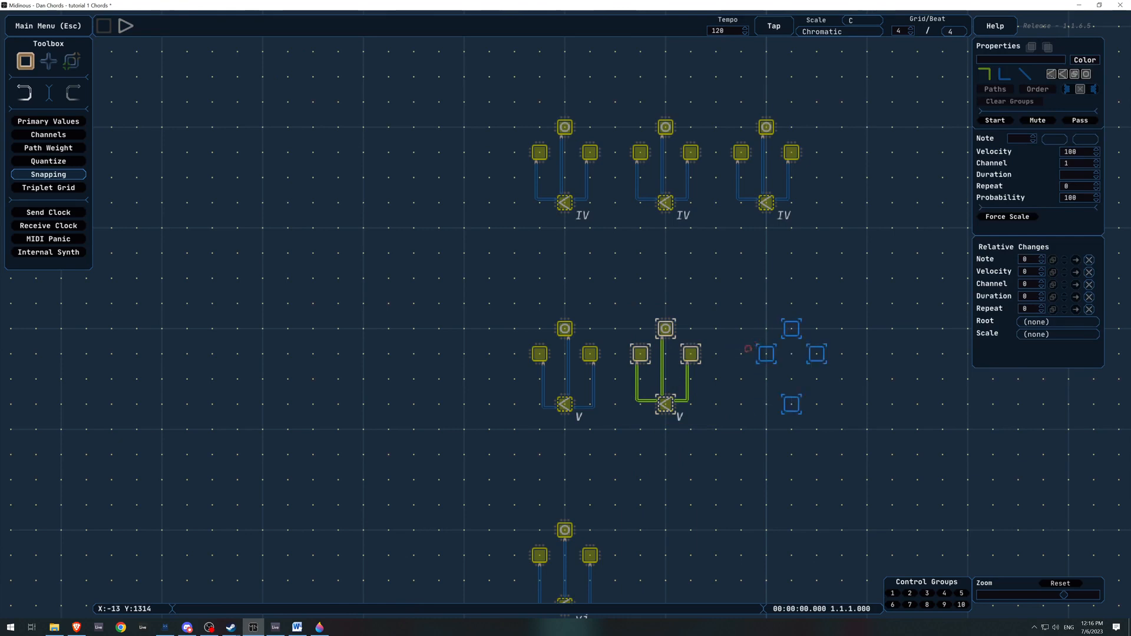
{"action": "left_click", "coordinate": [765, 328]}
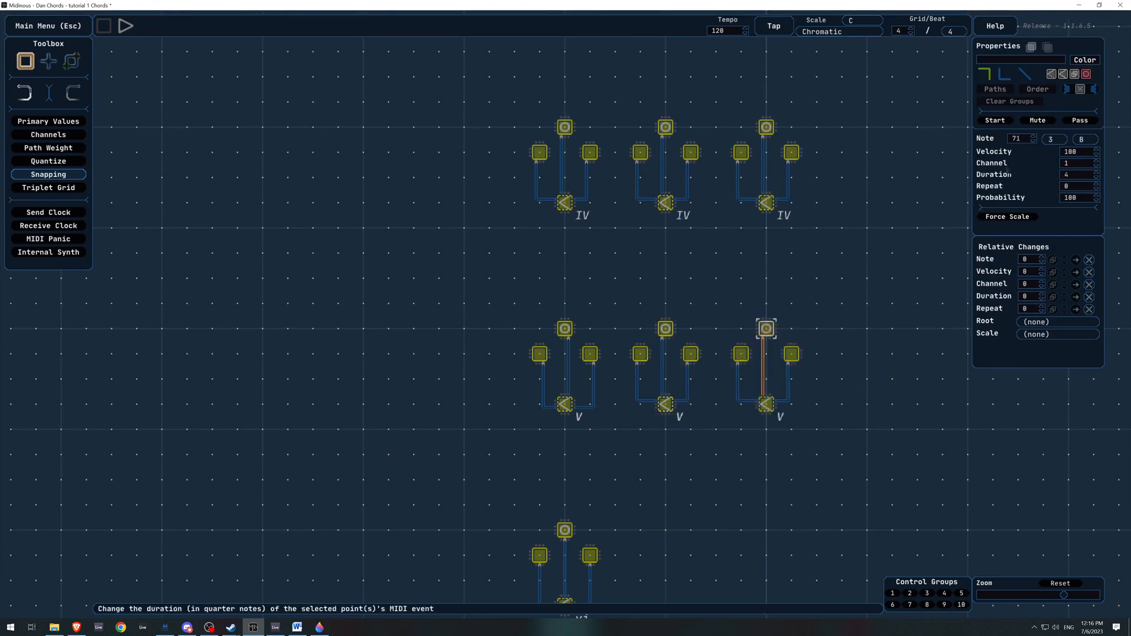
{"action": "left_click", "coordinate": [1016, 138]}
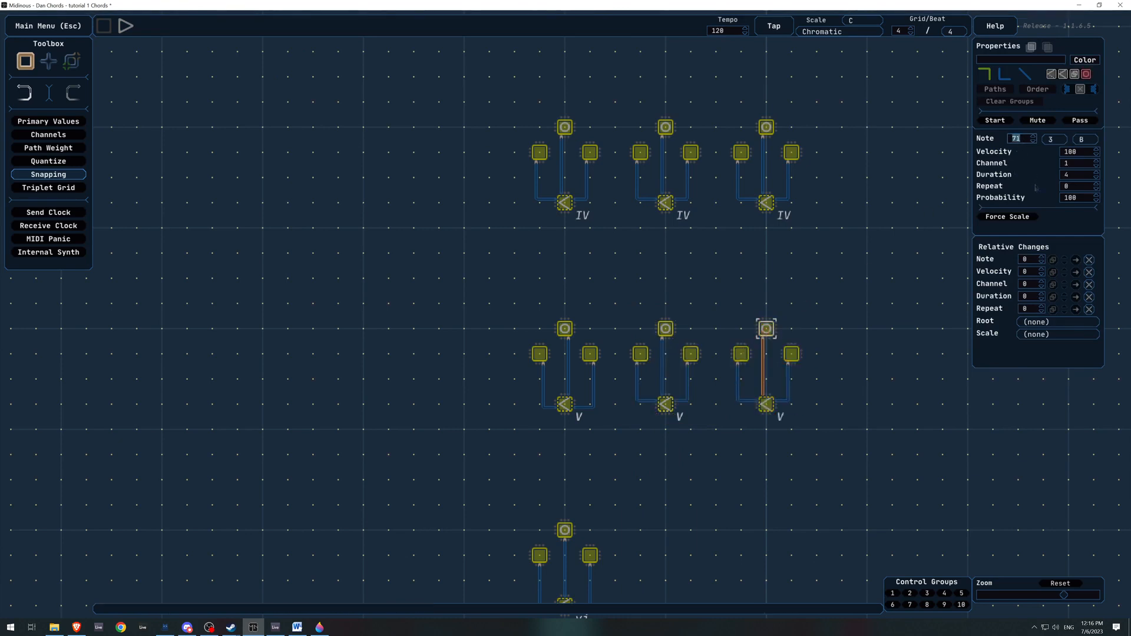
{"action": "type", "text": "83"}
{"action": "left_click", "coordinate": [826, 384]}
Duplicate the vi chord and place the copy directly to its right in the same row.
{"action": "left_click_drag", "start_coordinate": [828, 366], "coordinate": [860, 153]}
{"action": "left_click_drag", "start_coordinate": [687, 286], "coordinate": [512, 422]}
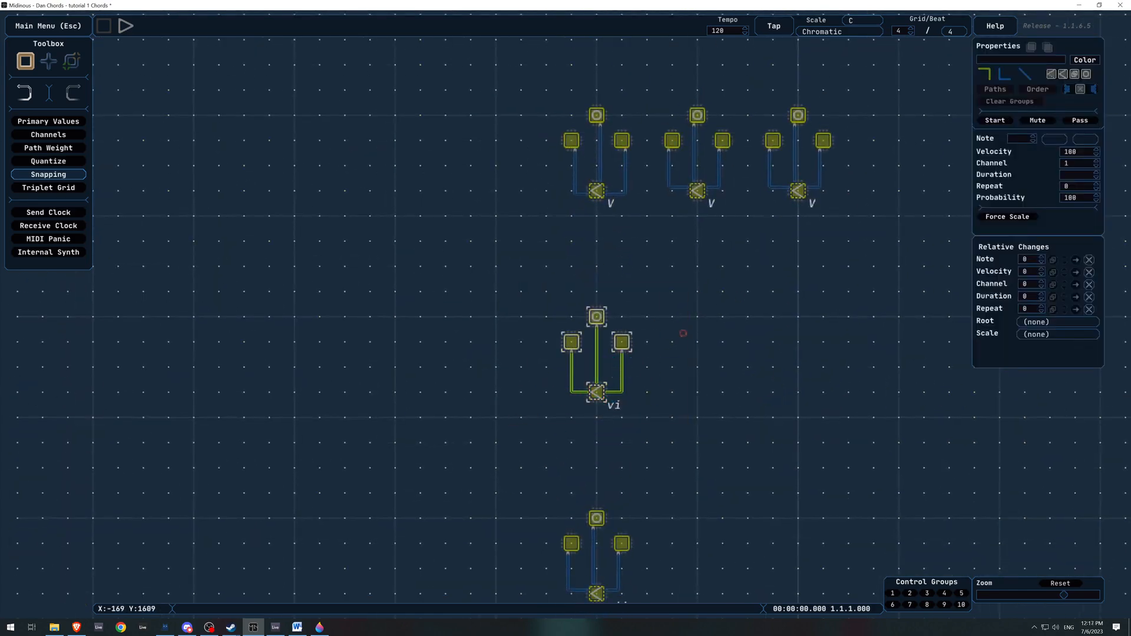
{"action": "key", "text": "ctrl+c"}
{"action": "key", "text": "ctrl+v"}
{"action": "left_click", "coordinate": [709, 325]}
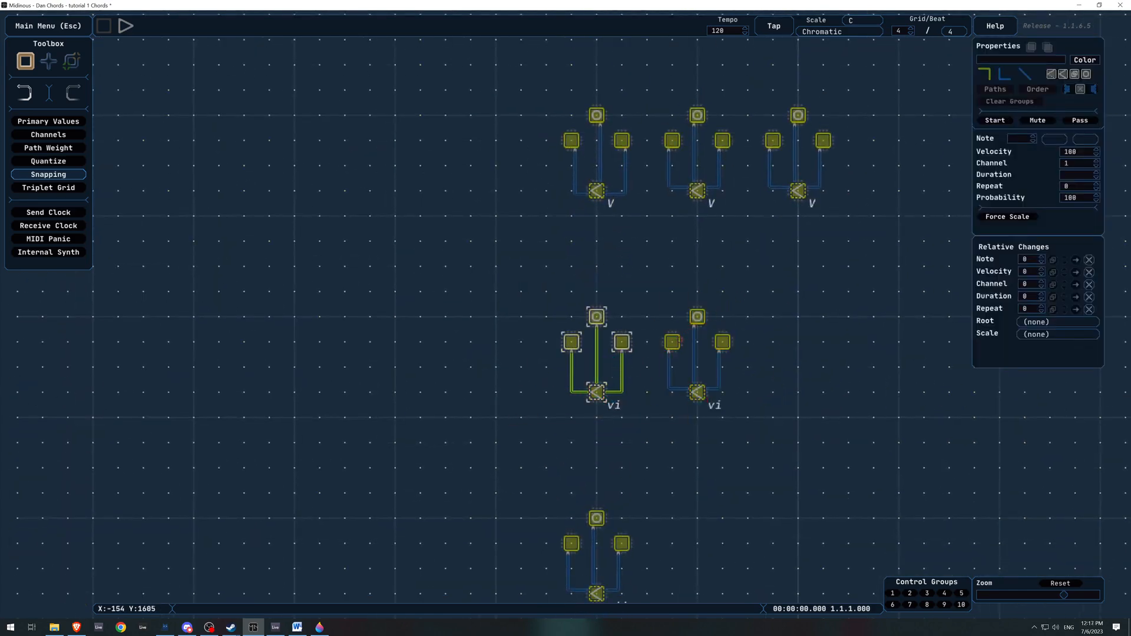
Try changing the note number of the copied vi chord's A node and compare it with the original chord's A node.
{"action": "left_click", "coordinate": [672, 341]}
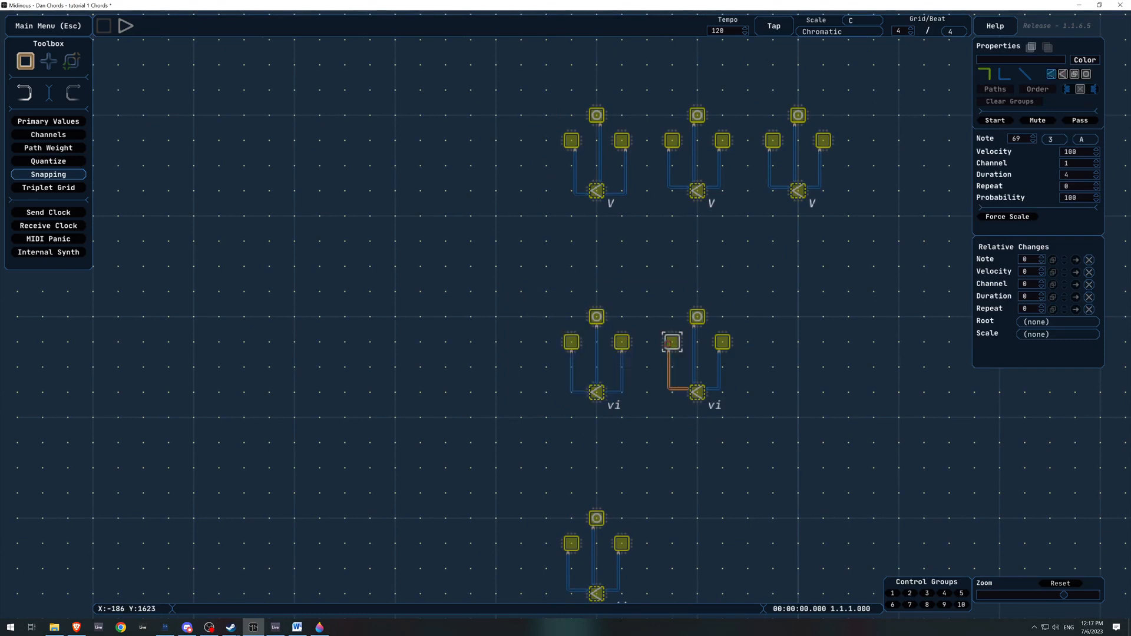
{"action": "left_click", "coordinate": [1018, 139]}
{"action": "left_click", "coordinate": [705, 356]}
{"action": "left_click", "coordinate": [673, 342]}
{"action": "left_click", "coordinate": [571, 342]}
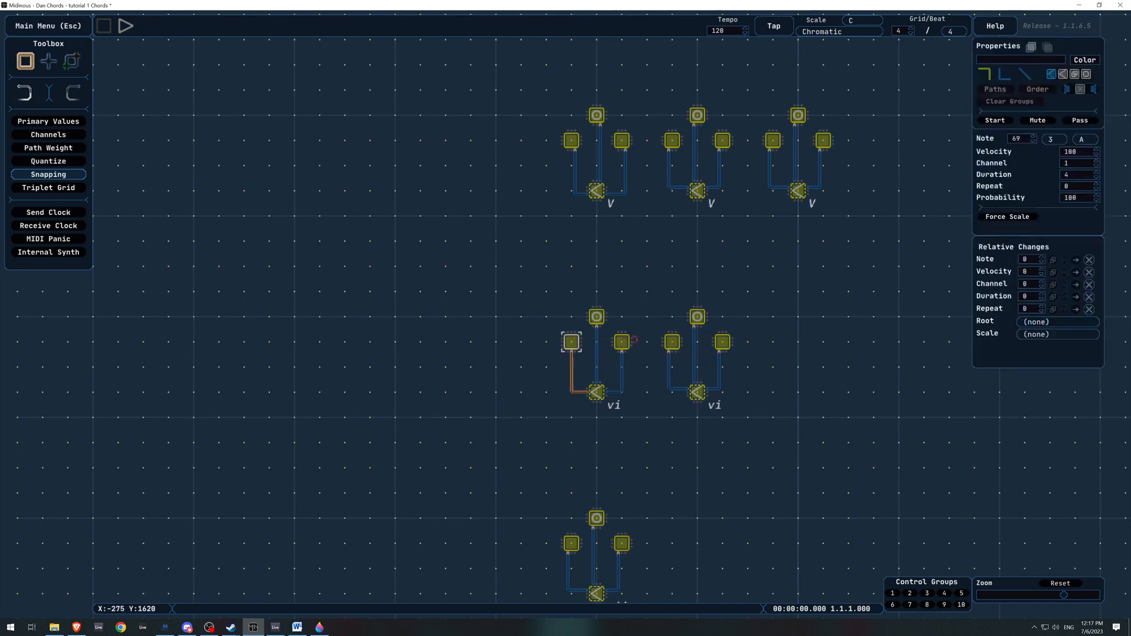
{"action": "left_click", "coordinate": [672, 342]}
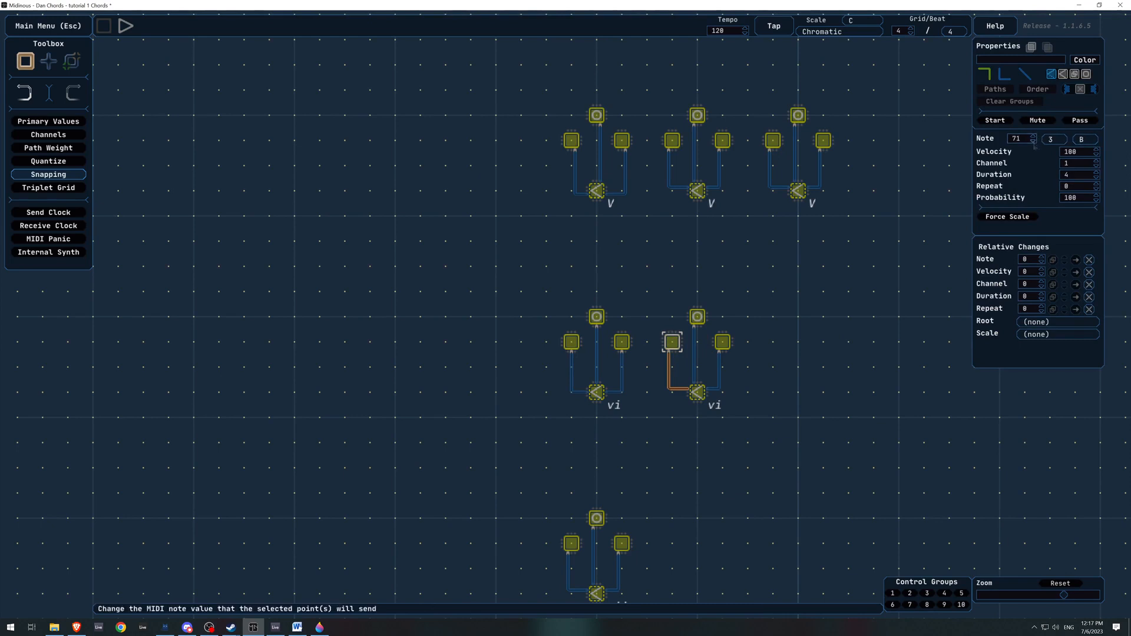
{"action": "left_click", "coordinate": [571, 341]}
{"action": "left_click", "coordinate": [671, 341]}
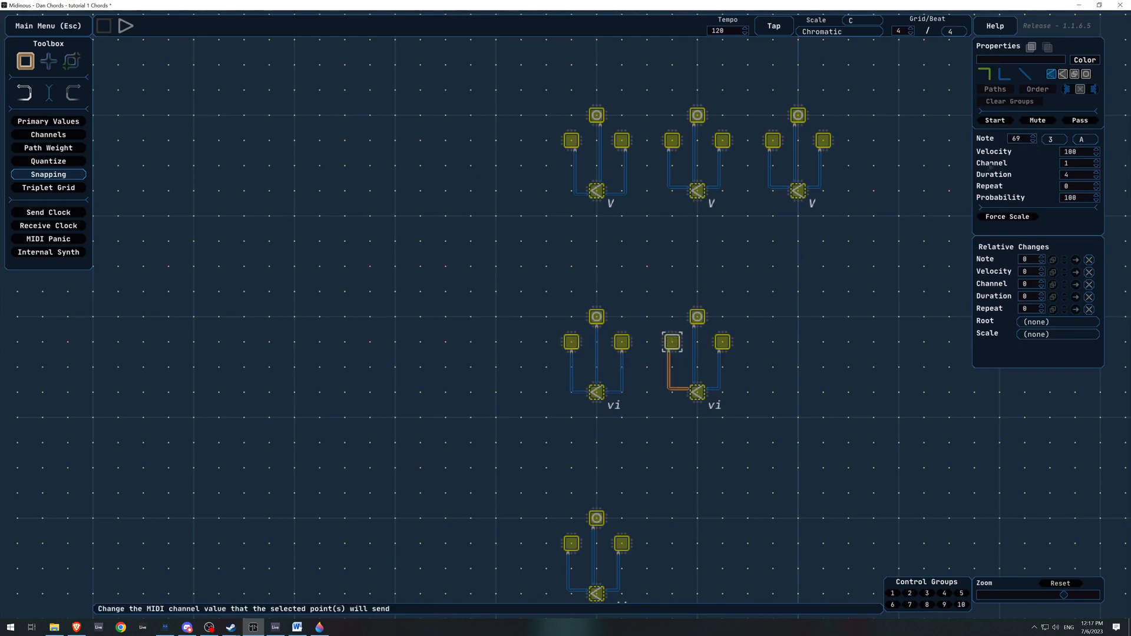
Set the note number of the copied vi chord's A node to 81.
{"action": "left_click_drag", "start_coordinate": [1011, 139], "coordinate": [1027, 140]}
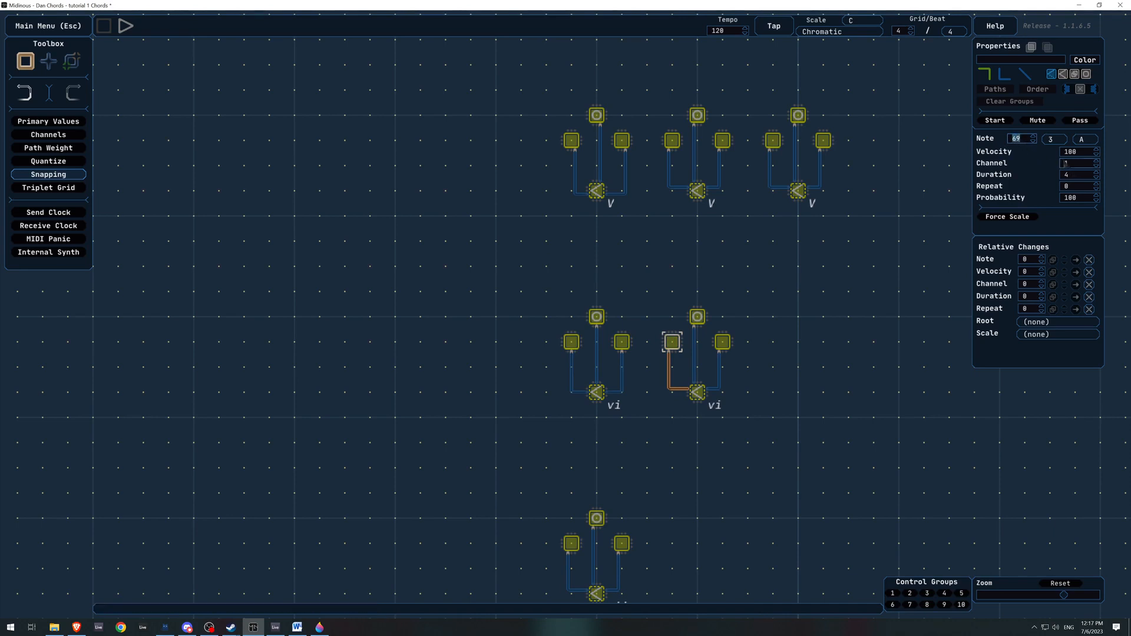
{"action": "type", "text": "81"}
{"action": "left_click", "coordinate": [741, 332]}
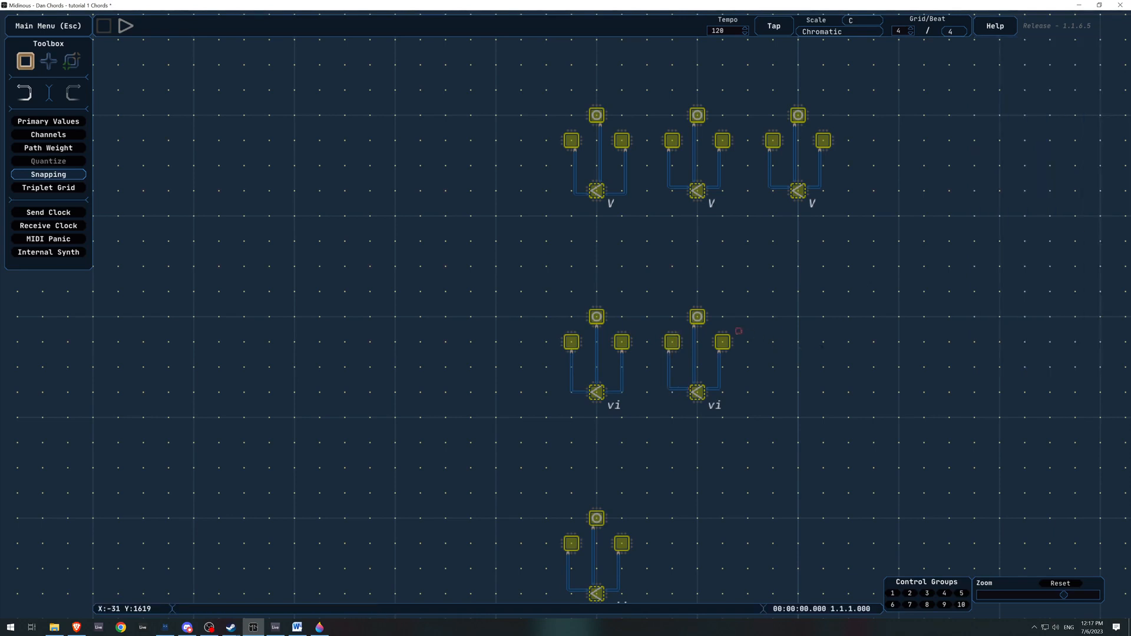
Duplicate the edited vi copy and place the new copy directly to its right in the same row.
{"action": "left_click_drag", "start_coordinate": [783, 278], "coordinate": [628, 444]}
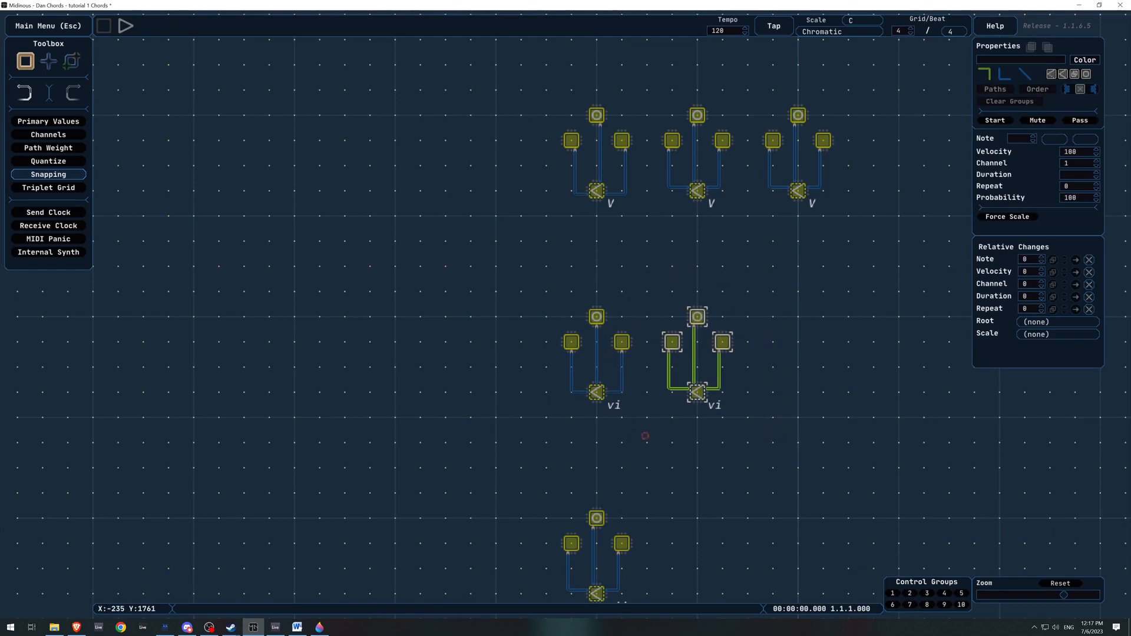
{"action": "key", "text": "ctrl+c"}
{"action": "key", "text": "ctrl+v"}
{"action": "left_click", "coordinate": [780, 340]}
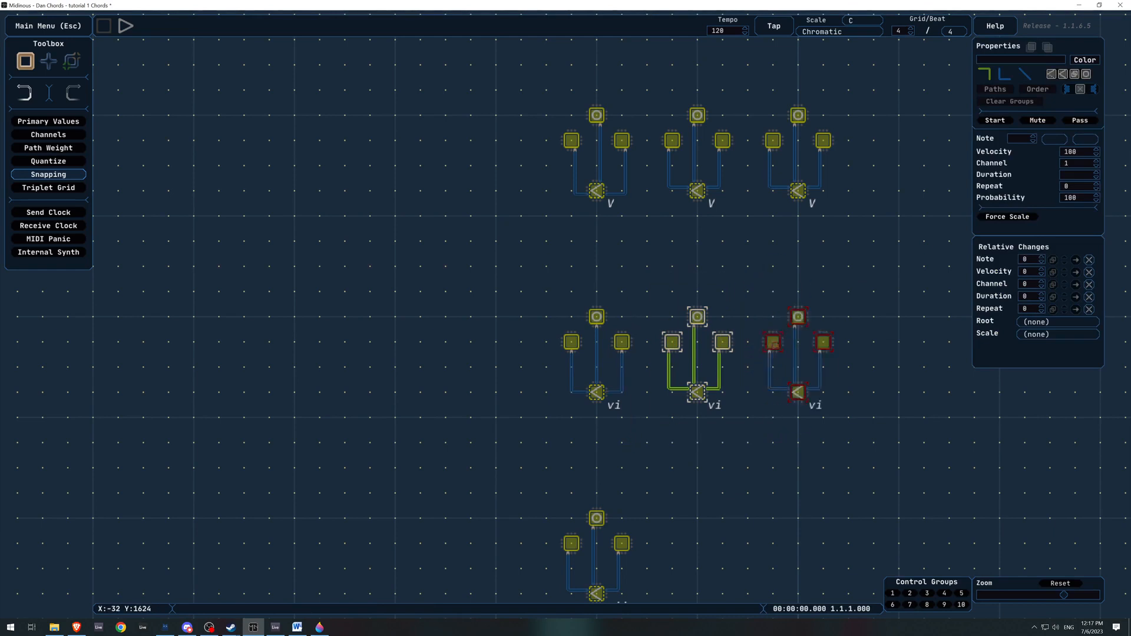
Change the note number of the second vi copy's C node and check it against the neighbouring nodes' notes.
{"action": "left_click", "coordinate": [798, 318]}
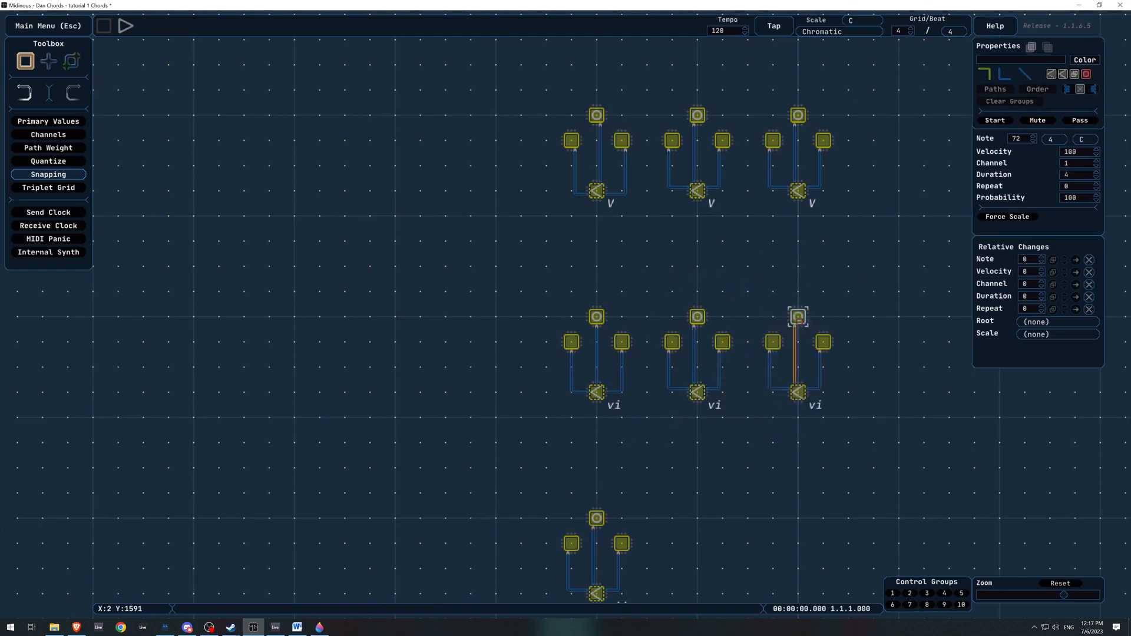
{"action": "double_click", "coordinate": [1016, 139]}
{"action": "left_click", "coordinate": [764, 473]}
{"action": "left_click", "coordinate": [823, 341]}
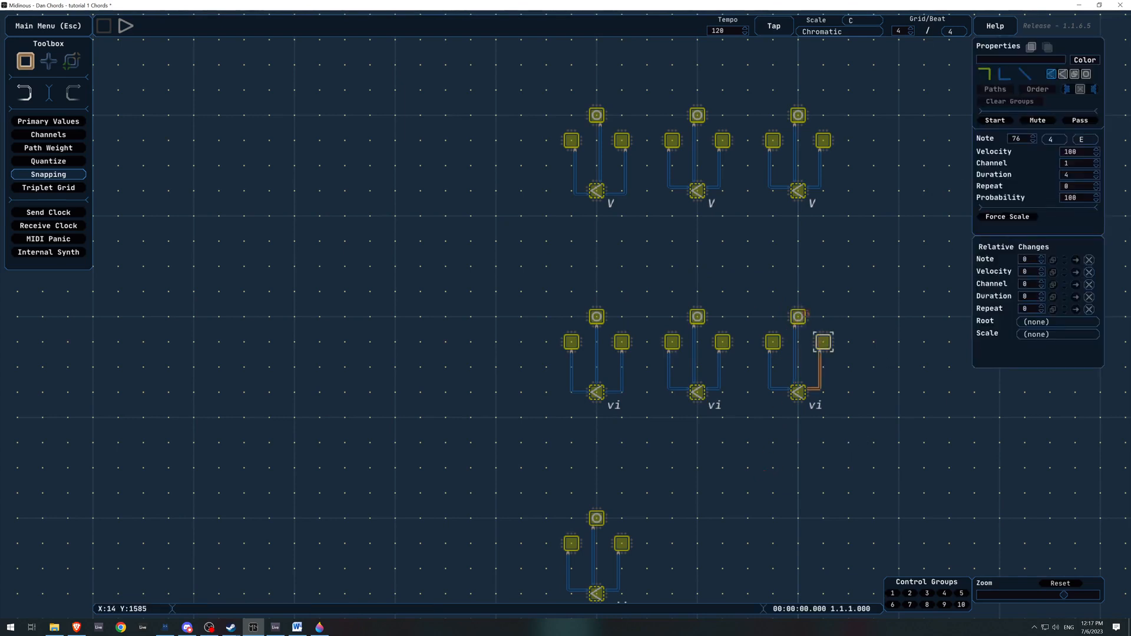
{"action": "left_click", "coordinate": [798, 317]}
{"action": "left_click", "coordinate": [698, 319]}
{"action": "left_click", "coordinate": [680, 470]}
Duplicate the vii chord directly to its right and change the note number of the copy's root node.
{"action": "left_click_drag", "start_coordinate": [674, 483], "coordinate": [539, 433]}
{"action": "key", "text": "ctrl+c"}
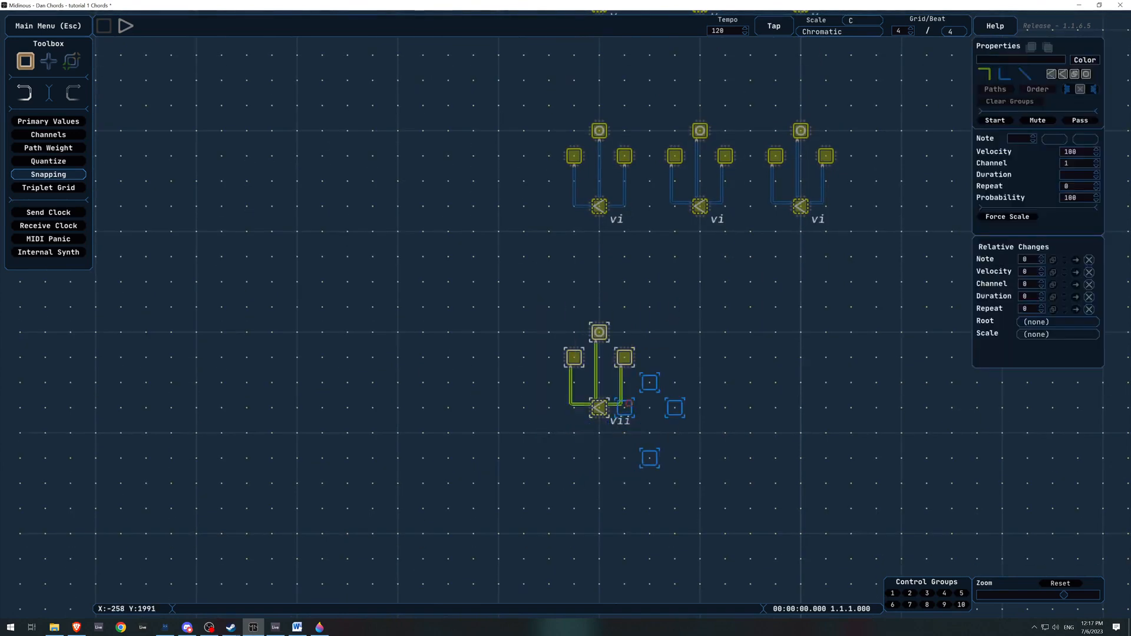
{"action": "left_click", "coordinate": [677, 355]}
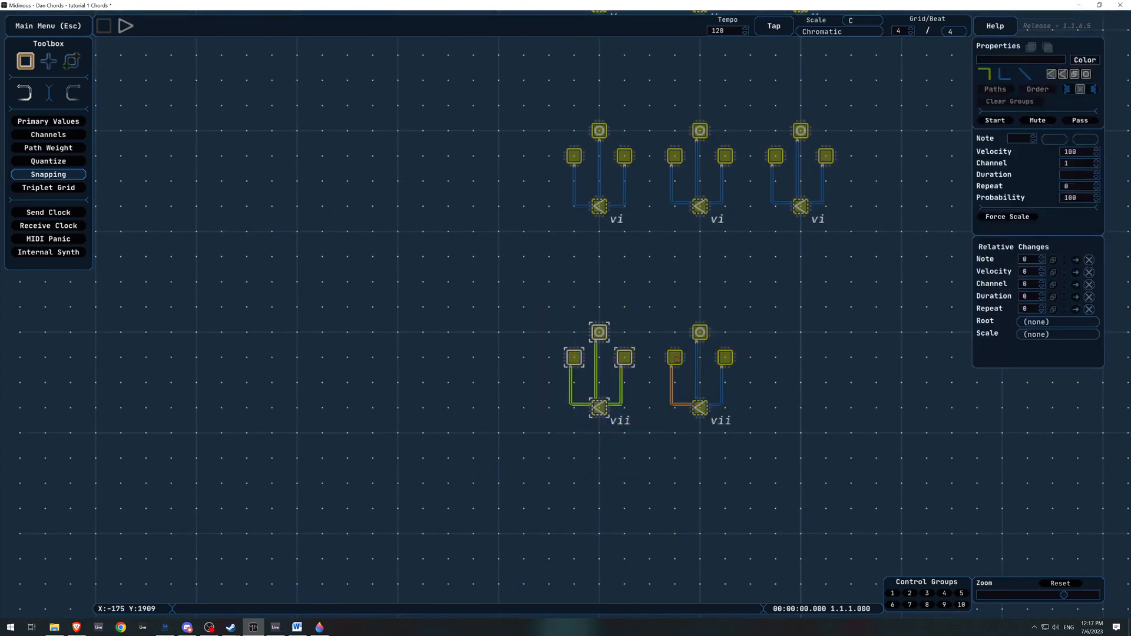
{"action": "left_click", "coordinate": [675, 357]}
{"action": "left_click", "coordinate": [1028, 139]}
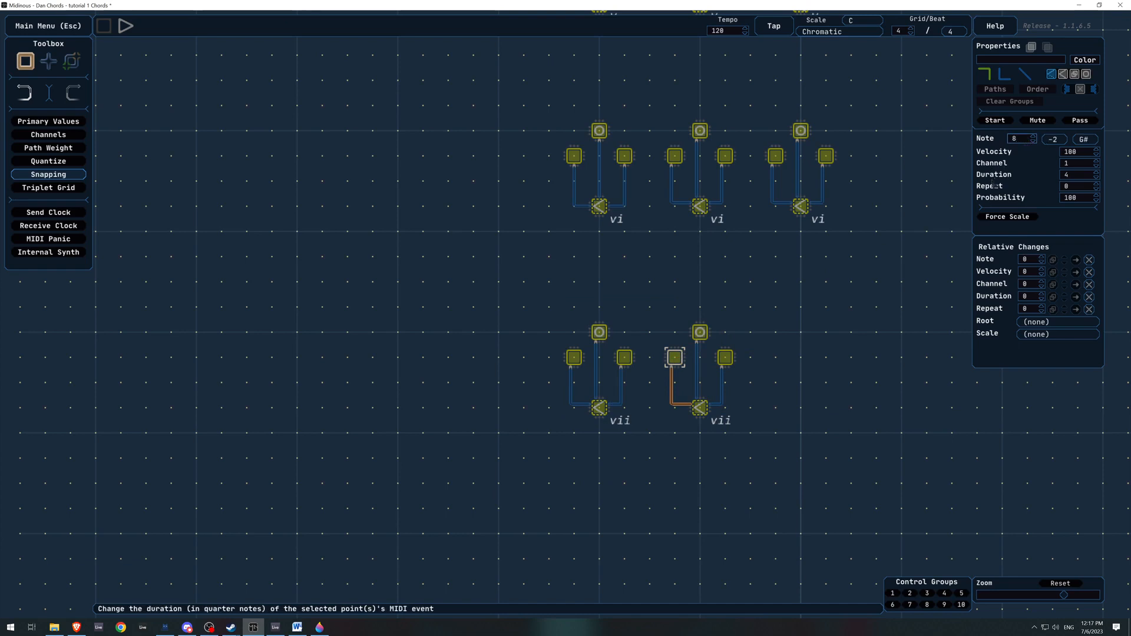
Duplicate the edited vii copy to its right and set the note number of the new copy's D node to 86.
{"action": "left_click_drag", "start_coordinate": [777, 302], "coordinate": [634, 425]}
{"action": "key", "text": "ctrl+c"}
{"action": "key", "text": "ctrl+v"}
{"action": "left_click", "coordinate": [778, 359]}
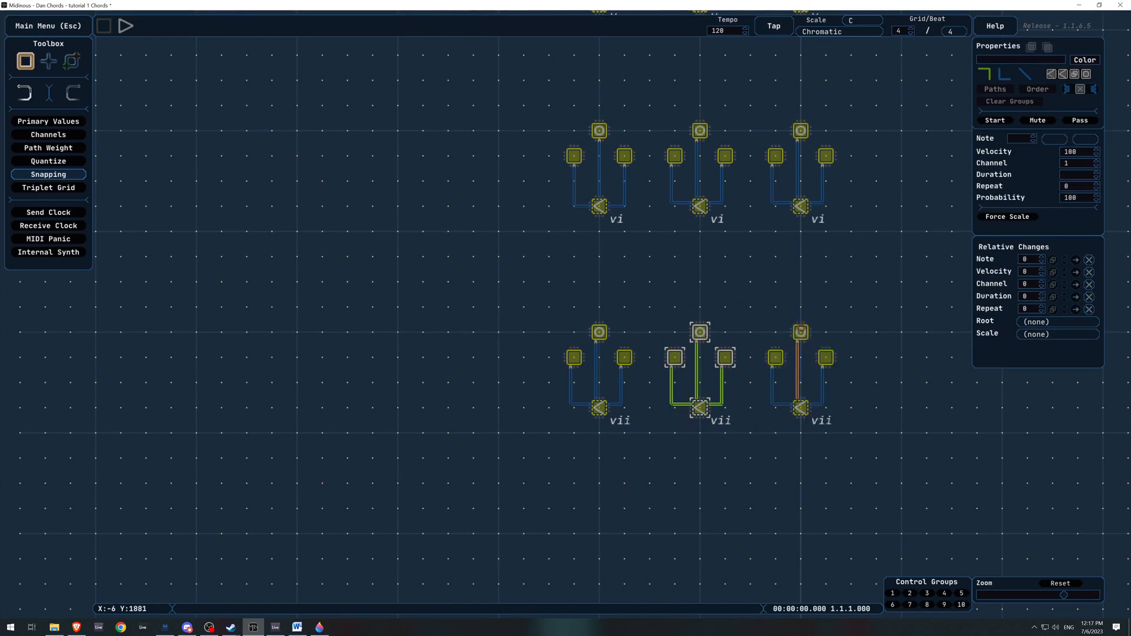
{"action": "left_click", "coordinate": [801, 332]}
{"action": "double_click", "coordinate": [1022, 142]}
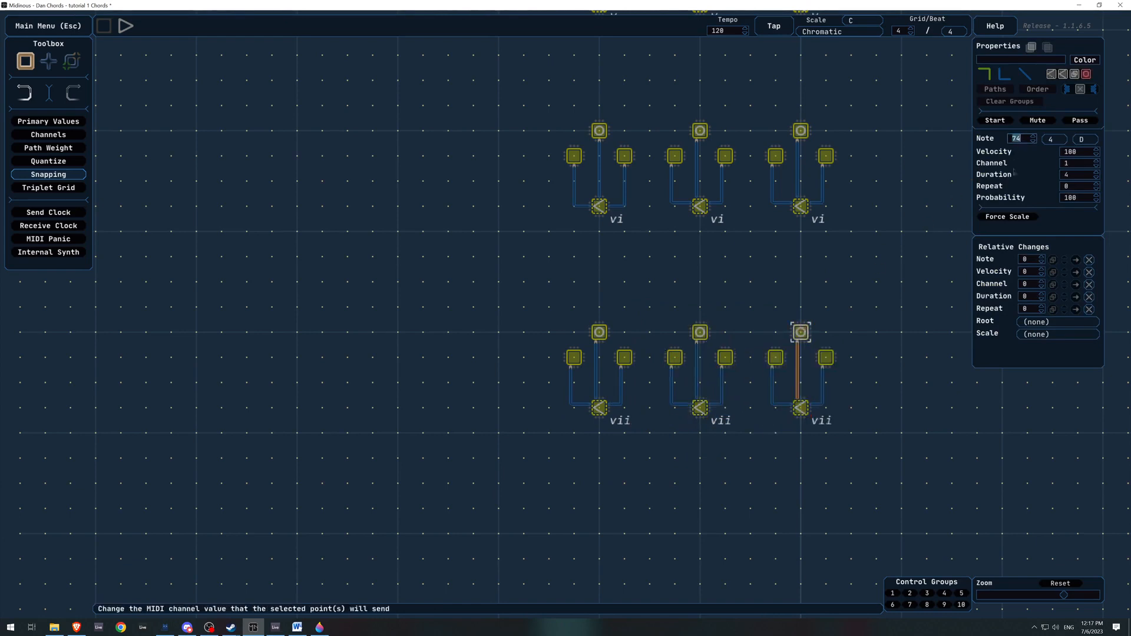
{"action": "type", "text": "86"}
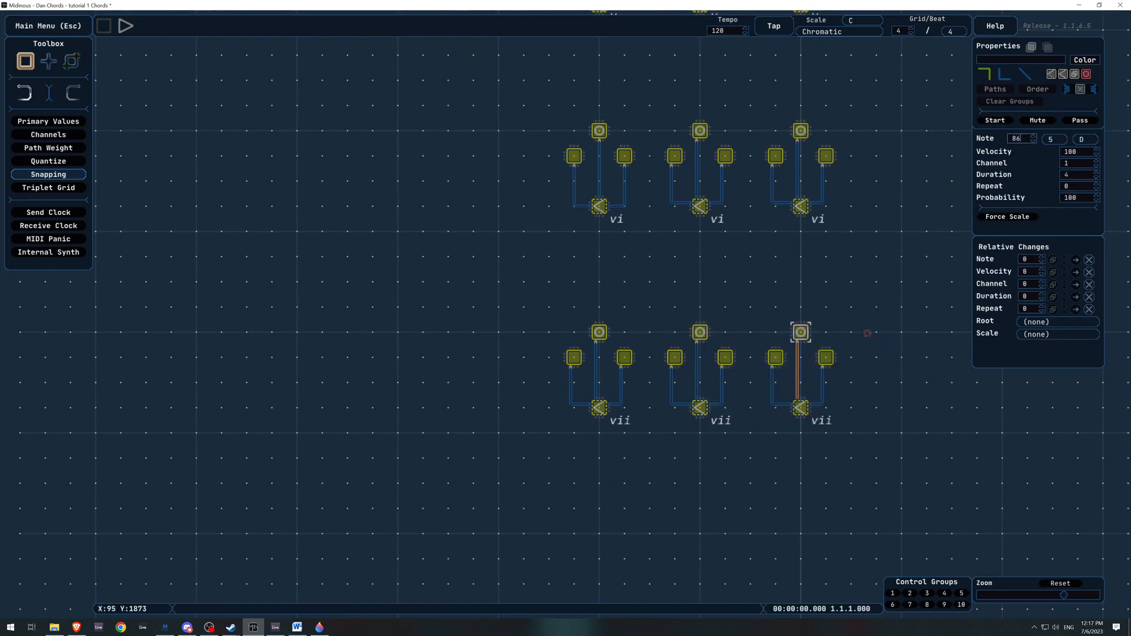
{"action": "left_click", "coordinate": [867, 334]}
{"action": "left_click", "coordinate": [700, 332]}
{"action": "left_click", "coordinate": [695, 272]}
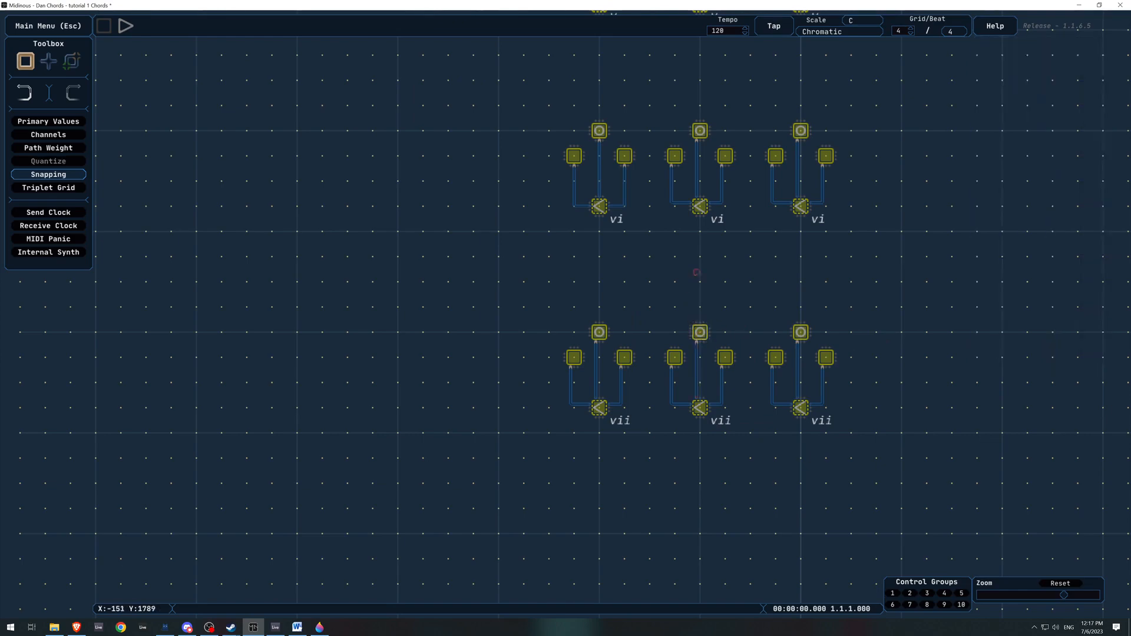
Move the two ii chord copies left so they line up with the inversion columns of the other rows.
{"action": "scroll", "coordinate": [695, 272], "scroll_direction": "down", "scroll_amount": 5}
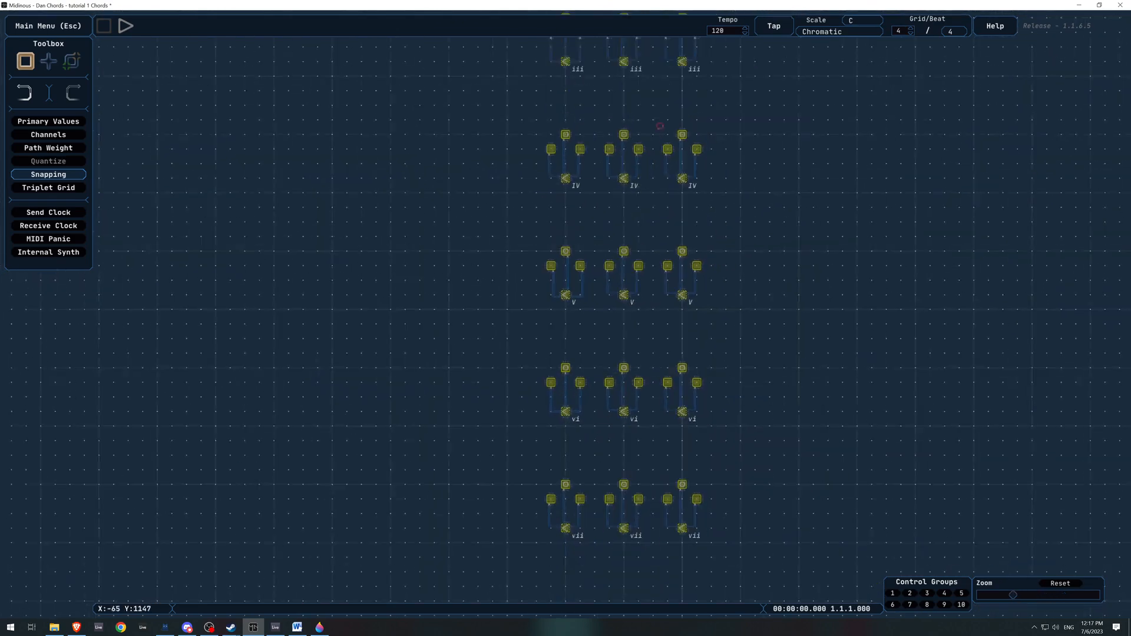
{"action": "scroll", "coordinate": [660, 125], "scroll_direction": "up", "scroll_amount": 6}
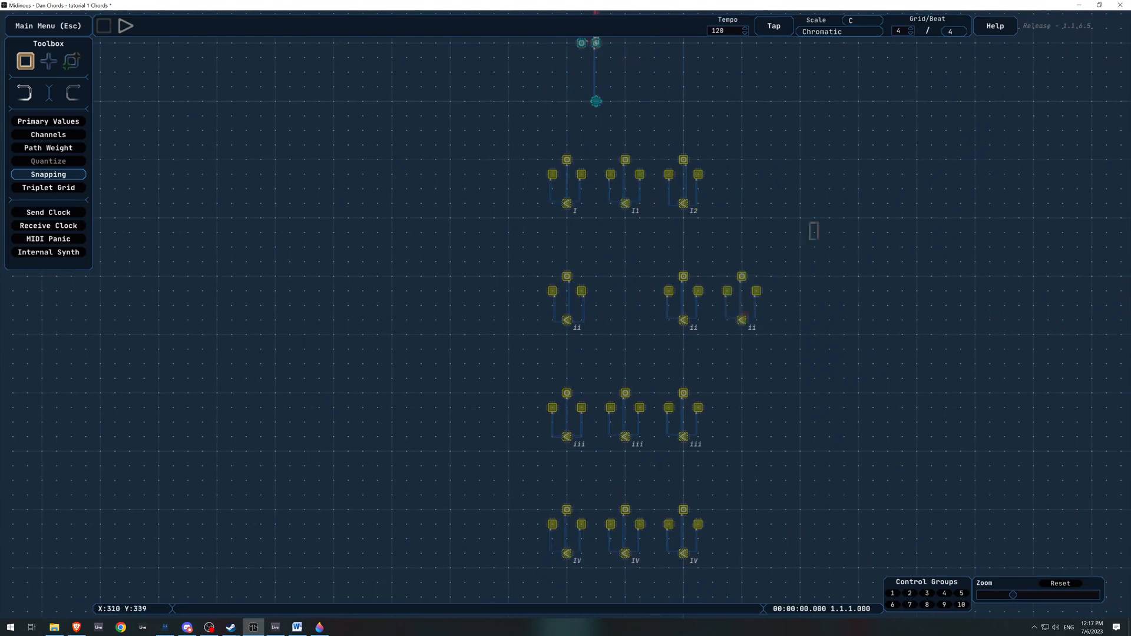
{"action": "left_click_drag", "start_coordinate": [810, 238], "coordinate": [626, 338]}
{"action": "left_click", "coordinate": [653, 357]}
Relabel the first ii copy as ii1 and the second ii copy as ii2.
{"action": "left_click", "coordinate": [625, 320]}
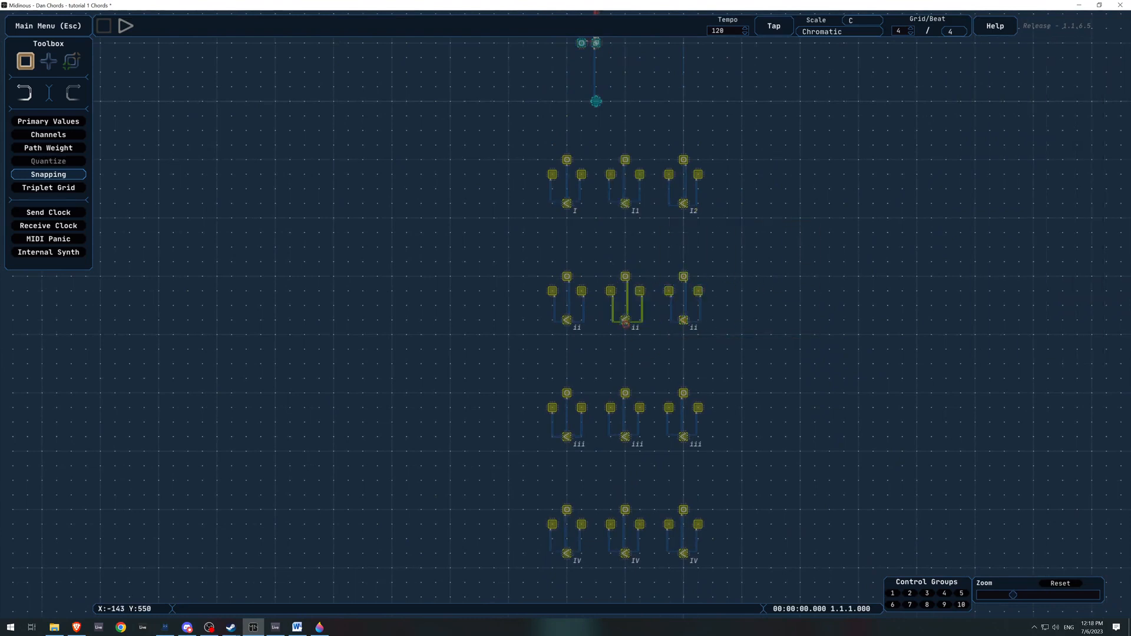
{"action": "left_click", "coordinate": [1006, 60]}
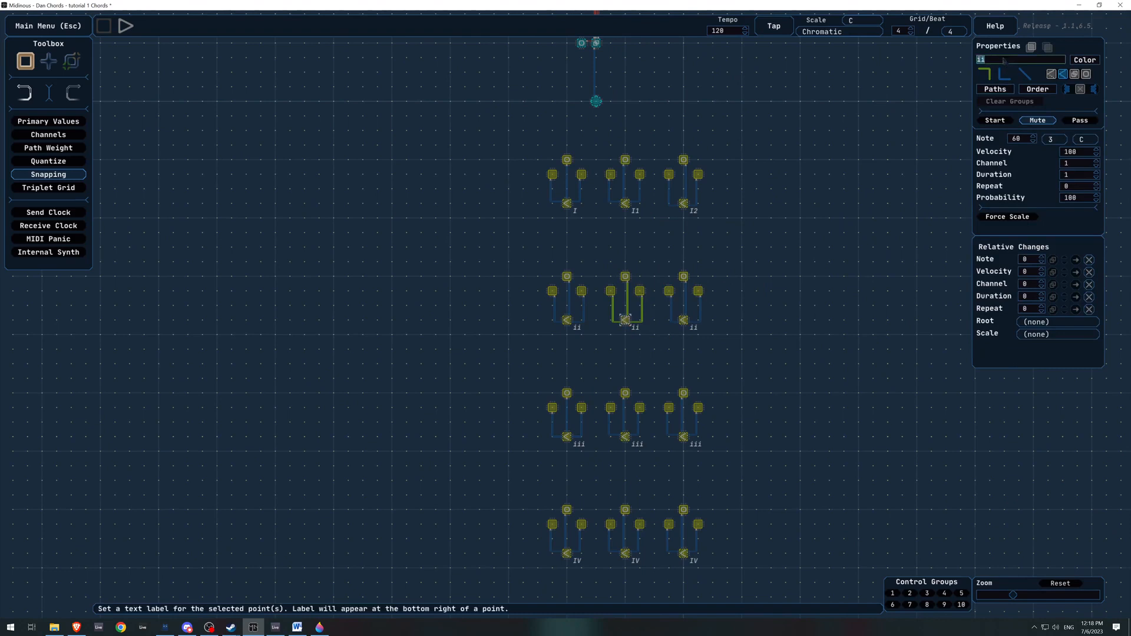
{"action": "type", "text": "1"}
{"action": "type", "text": "ii"}
{"action": "left_click", "coordinate": [720, 321]}
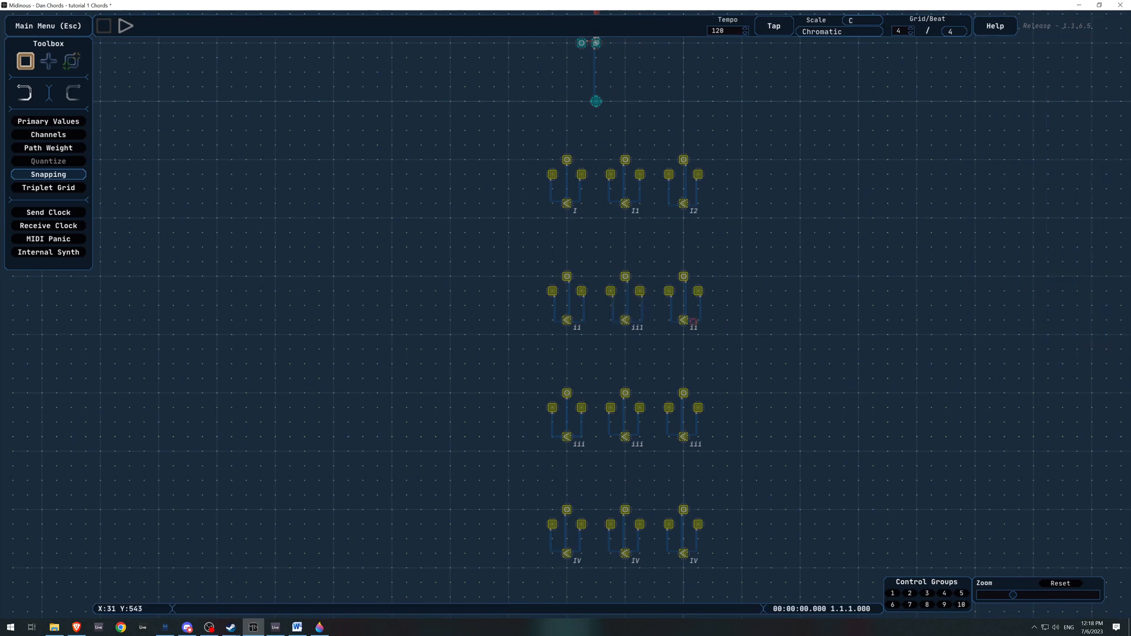
{"action": "left_click", "coordinate": [689, 321]}
{"action": "left_click", "coordinate": [995, 59]}
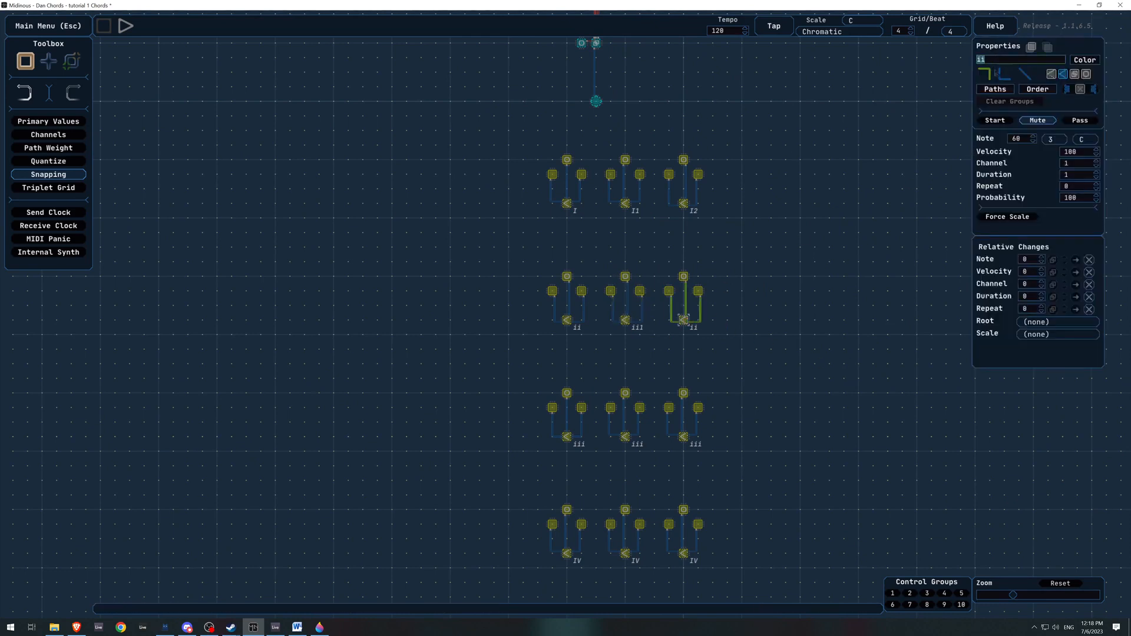
{"action": "key", "text": "BackSpace"}
{"action": "left_click", "coordinate": [790, 374]}
{"action": "scroll", "coordinate": [768, 395], "scroll_direction": "down", "scroll_amount": 1}
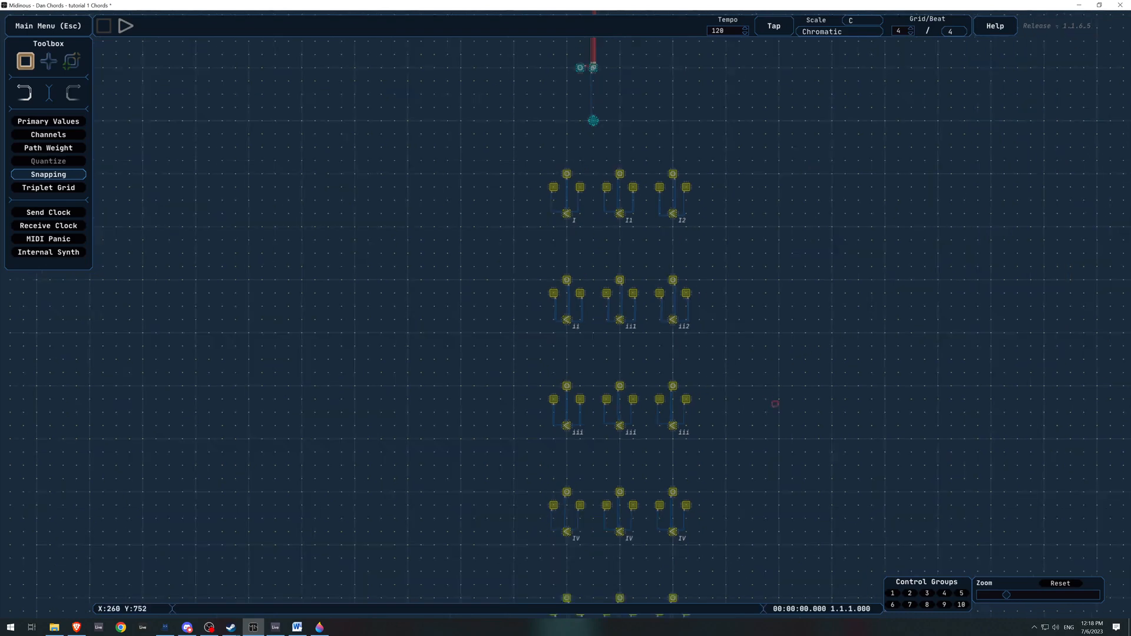
{"action": "left_click_drag", "start_coordinate": [775, 404], "coordinate": [769, 208]}
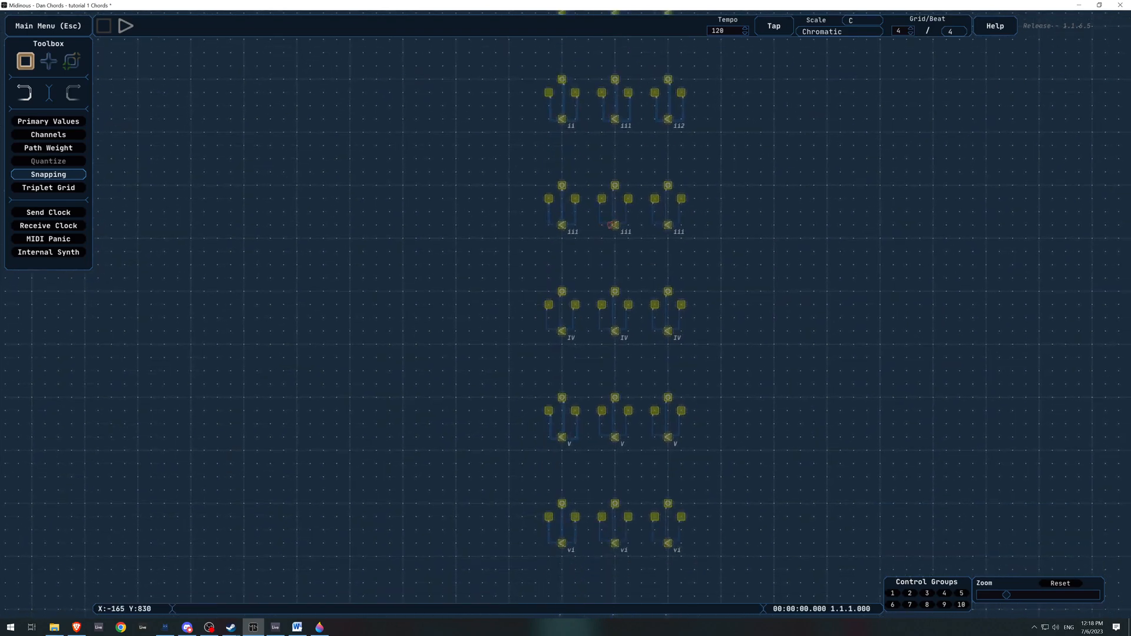
{"action": "left_click", "coordinate": [612, 225]}
{"action": "left_click", "coordinate": [613, 225]}
{"action": "left_click", "coordinate": [614, 225]}
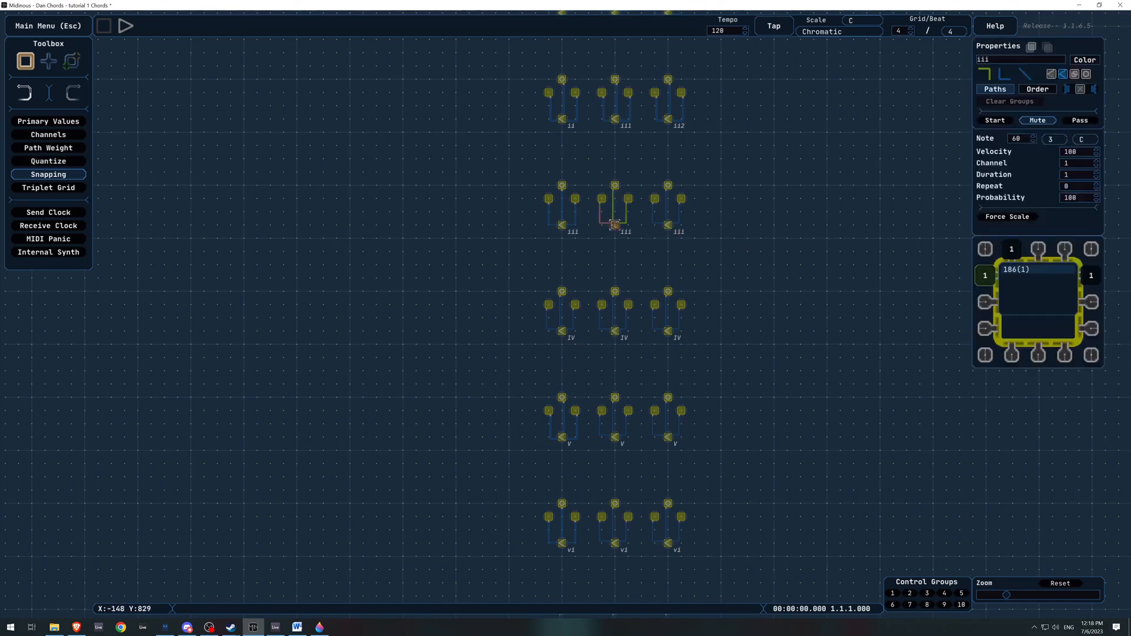
{"action": "left_click", "coordinate": [1010, 59]}
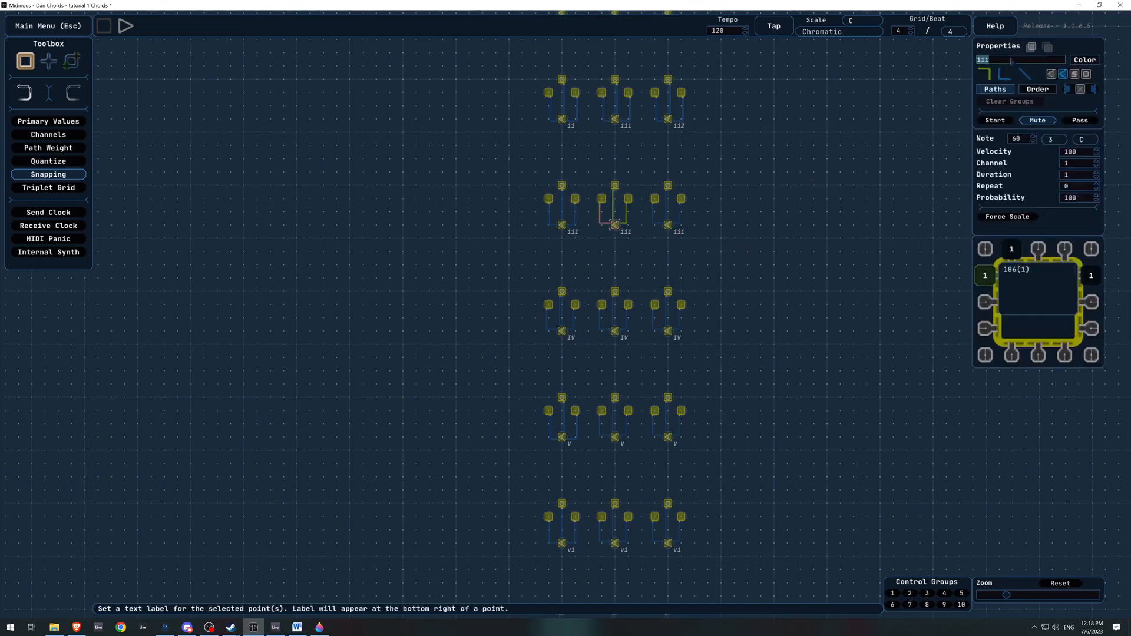
{"action": "left_click", "coordinate": [845, 265]}
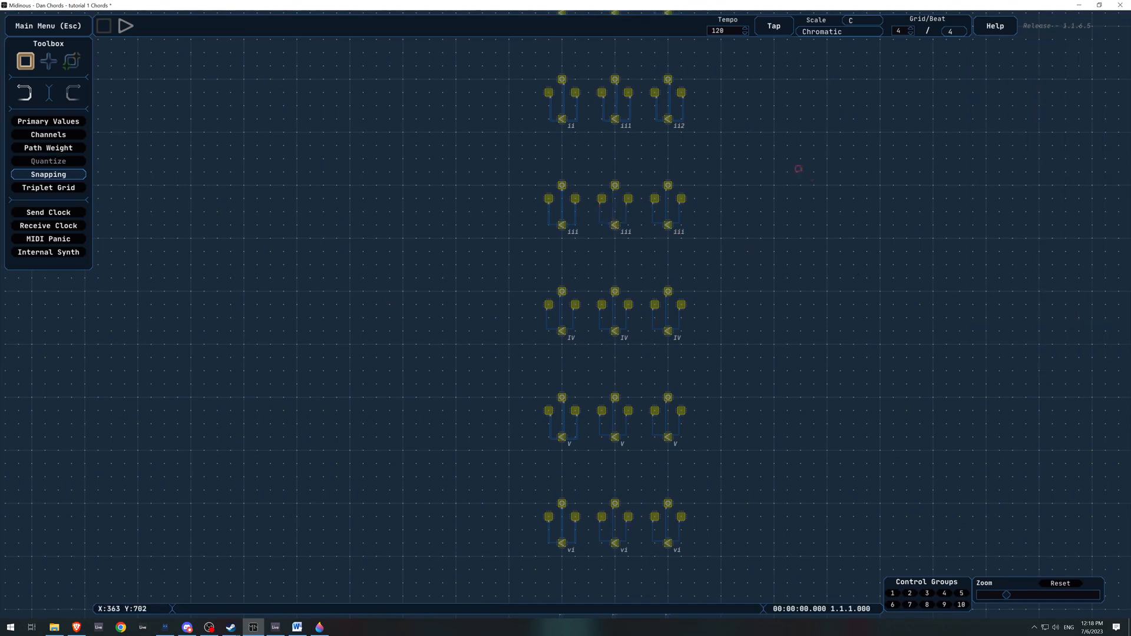
Select all nodes of the I, I1 and I2 chords and store them as control group 1.
{"action": "left_click_drag", "start_coordinate": [799, 160], "coordinate": [901, 414]}
{"action": "scroll", "coordinate": [869, 293], "scroll_direction": "down", "scroll_amount": 1}
{"action": "left_click_drag", "start_coordinate": [866, 259], "coordinate": [831, 331]}
{"action": "scroll", "coordinate": [805, 299], "scroll_direction": "up", "scroll_amount": 2}
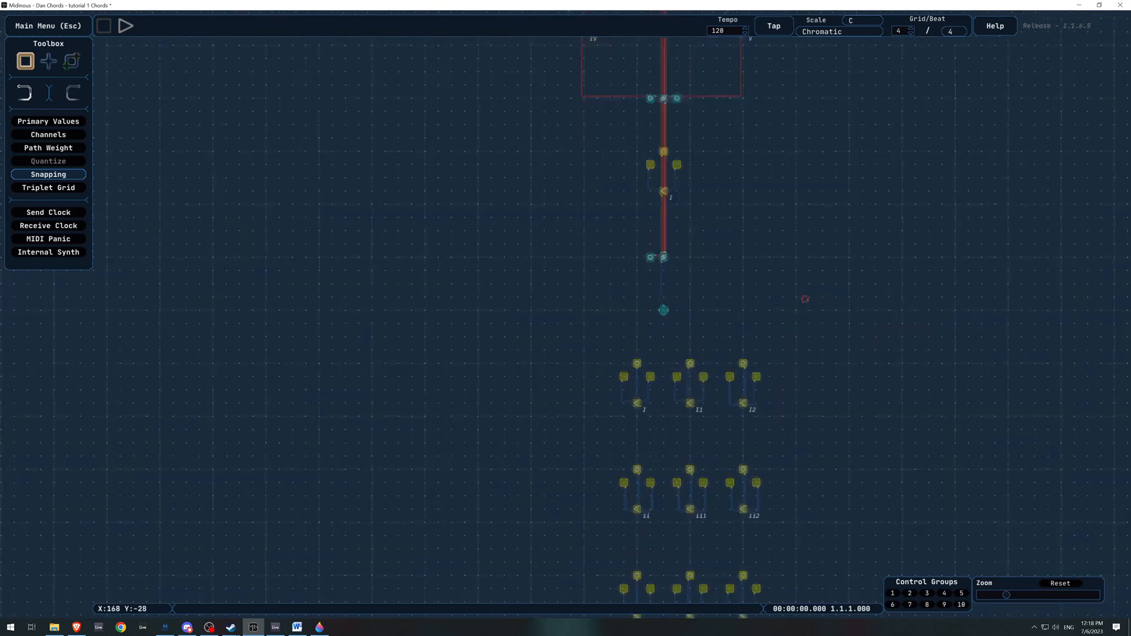
{"action": "left_click_drag", "start_coordinate": [838, 285], "coordinate": [787, 317]}
{"action": "scroll", "coordinate": [787, 316], "scroll_direction": "up", "scroll_amount": 1}
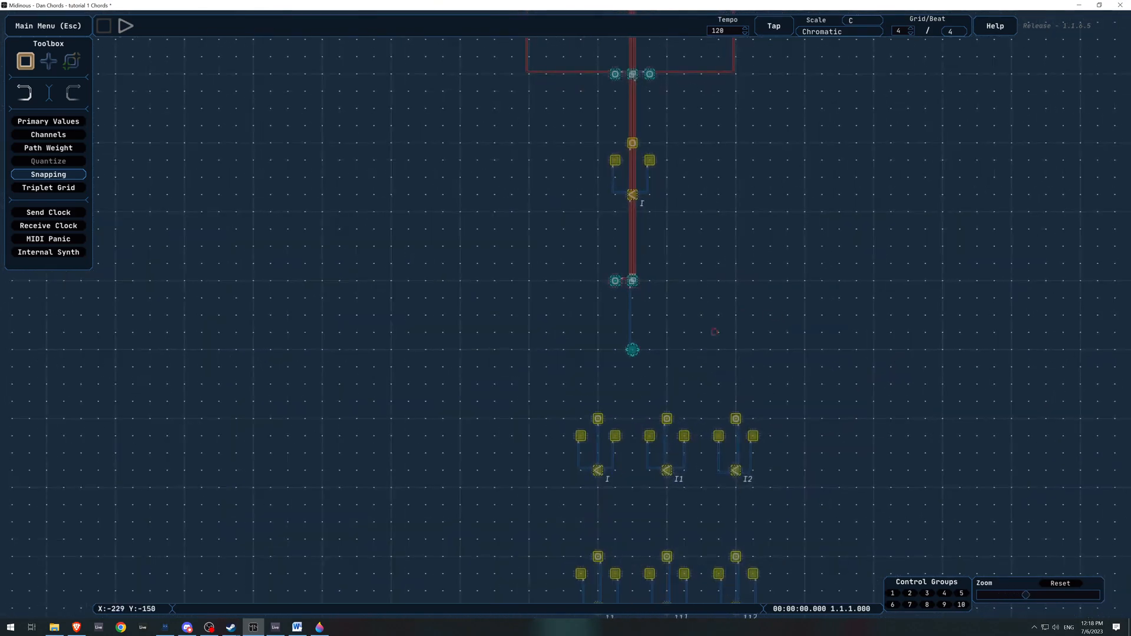
{"action": "left_click_drag", "start_coordinate": [811, 405], "coordinate": [583, 468]}
{"action": "left_click_drag", "start_coordinate": [803, 374], "coordinate": [521, 497]}
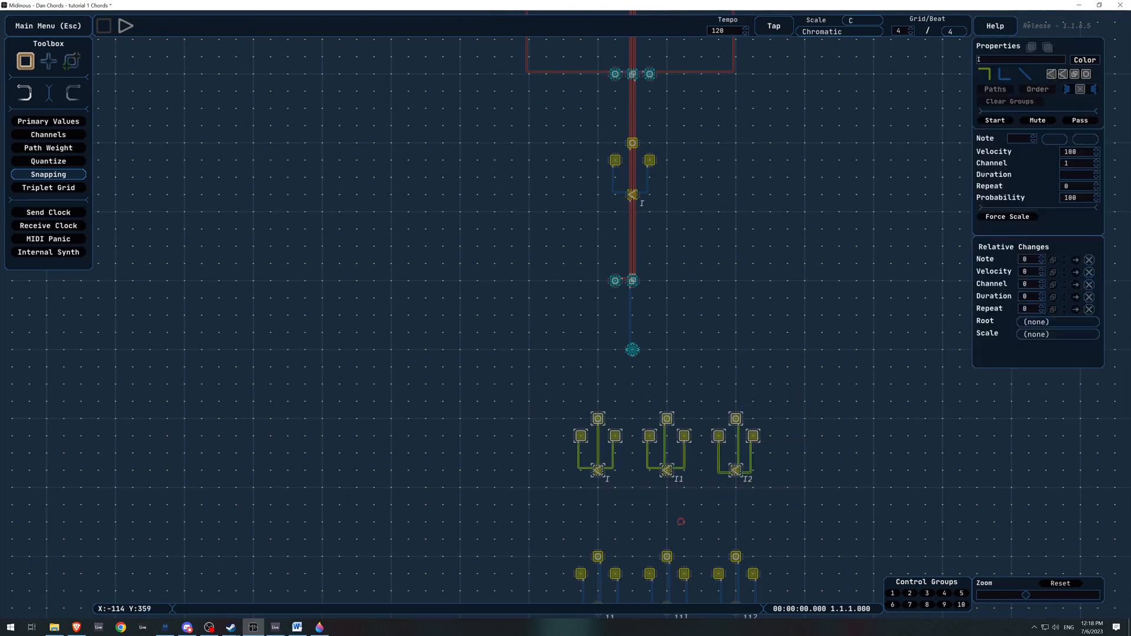
{"action": "key", "text": "ctrl+v"}
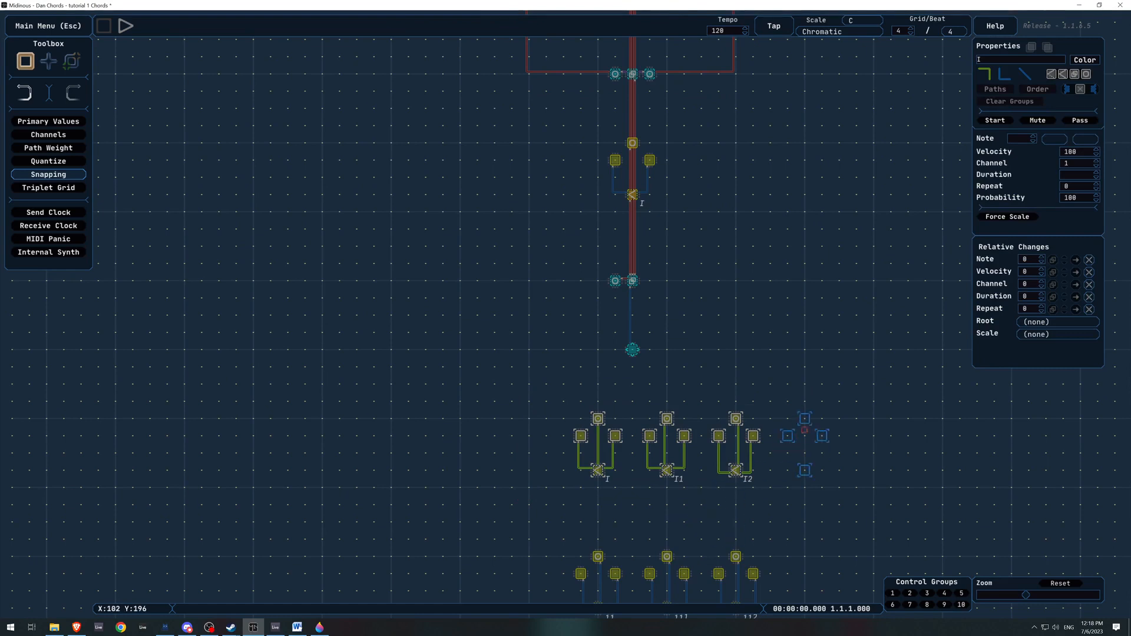
{"action": "key", "text": "ctrl+1"}
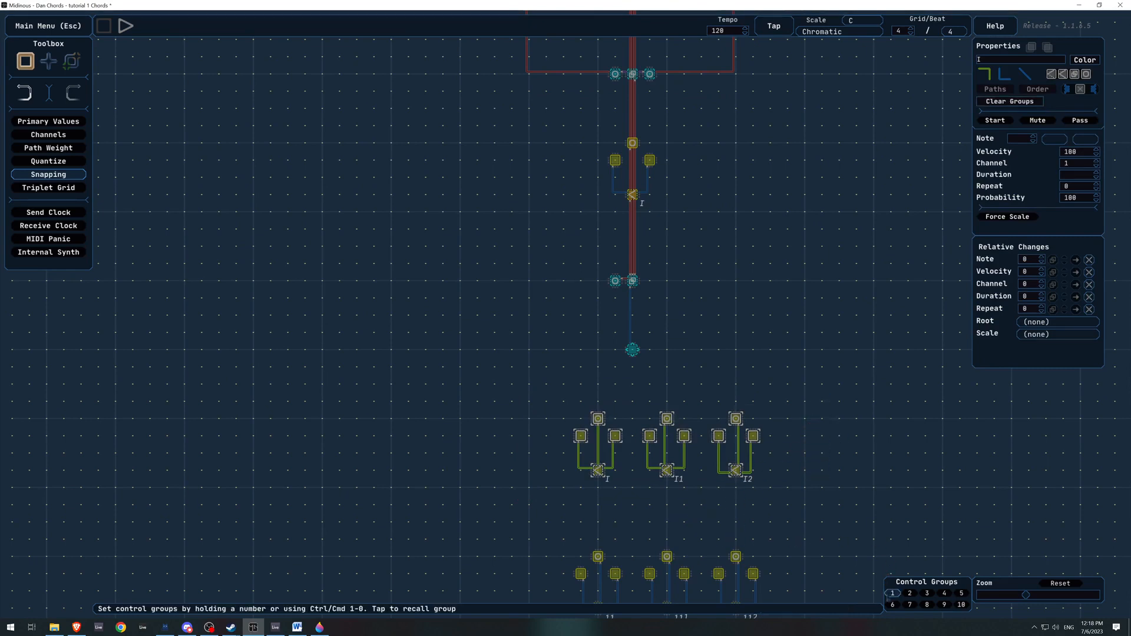
Clear the selection, go to another part of the canvas and recall control group 1 to test it.
{"action": "left_click", "coordinate": [436, 426]}
{"action": "scroll", "coordinate": [387, 383], "scroll_direction": "down", "scroll_amount": 3}
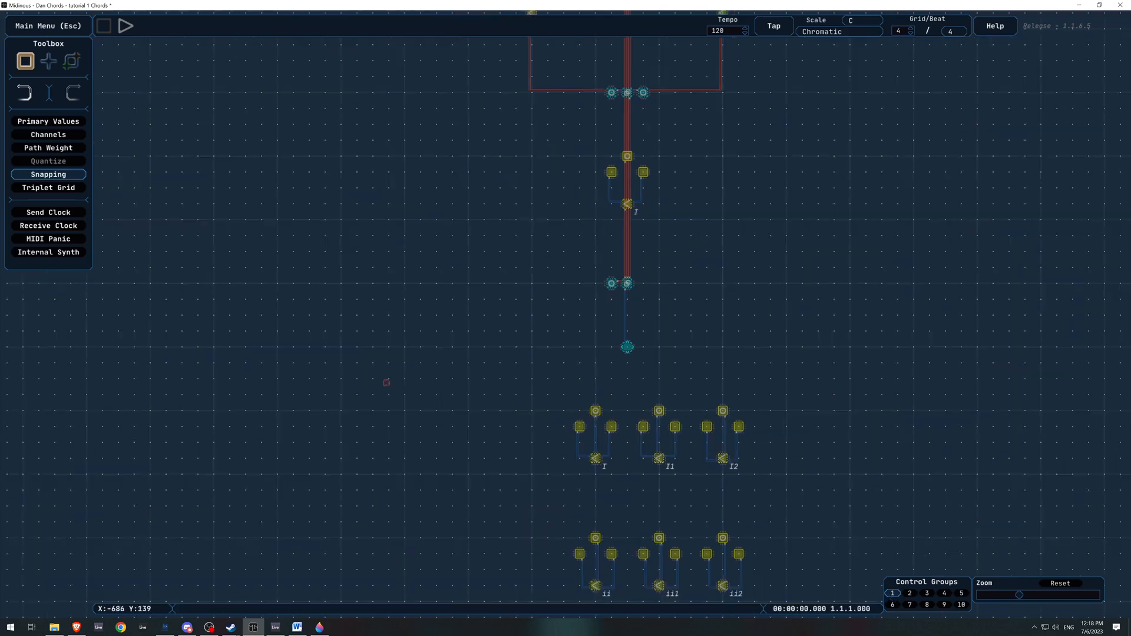
{"action": "left_click_drag", "start_coordinate": [397, 293], "coordinate": [458, 465]}
{"action": "left_click_drag", "start_coordinate": [383, 177], "coordinate": [424, 309]}
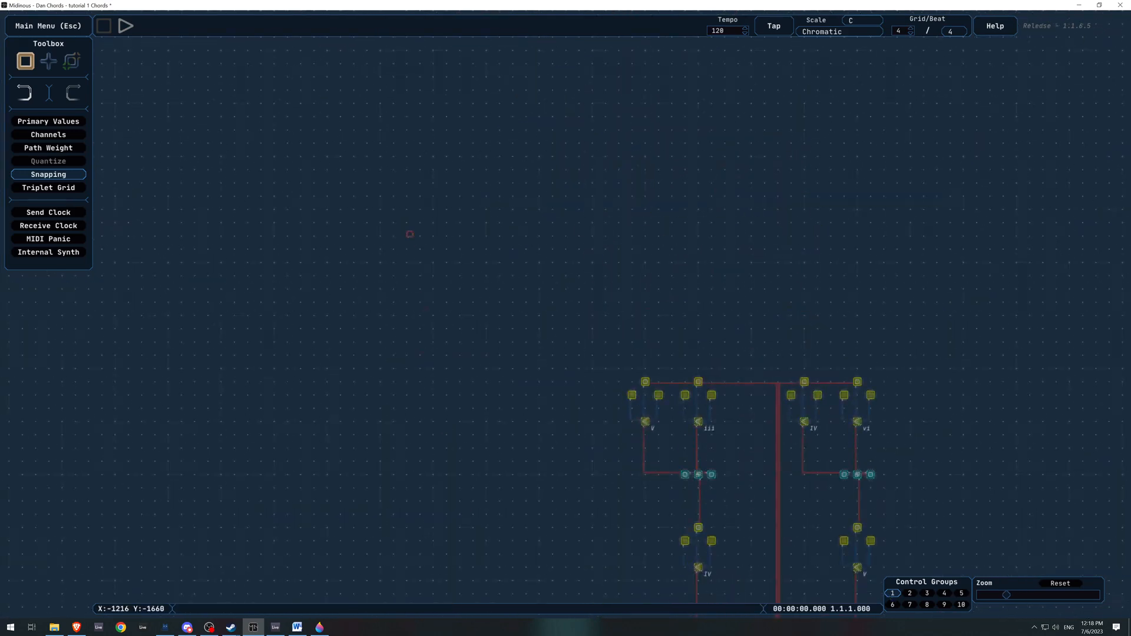
{"action": "key", "text": "1"}
{"action": "scroll", "coordinate": [489, 399], "scroll_direction": "up", "scroll_amount": 1}
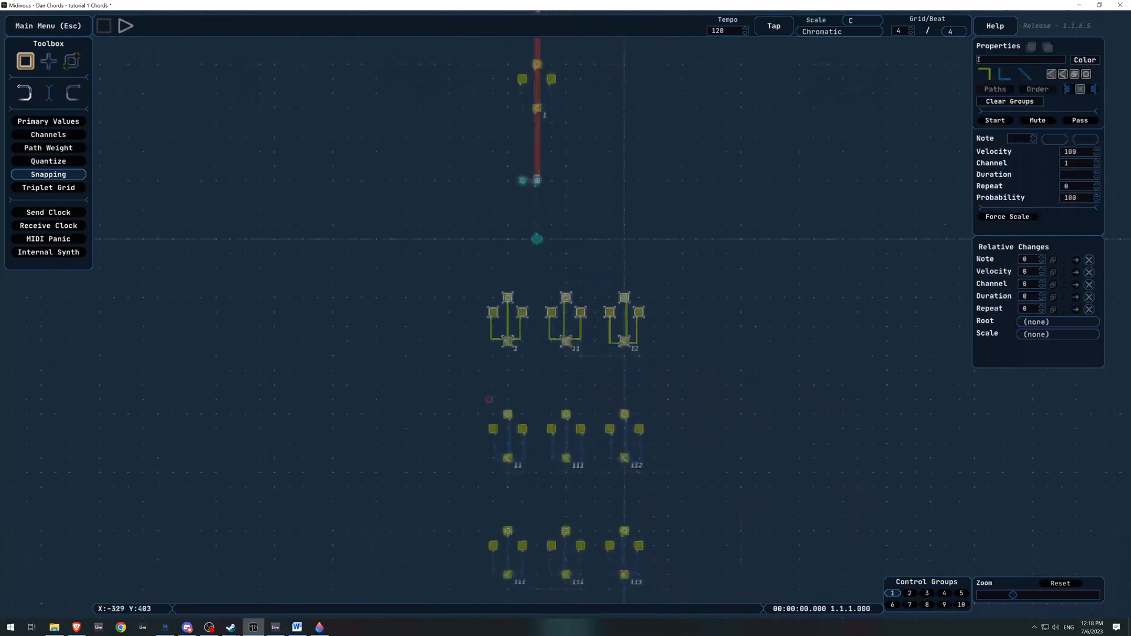
Store the row of ii chords as control group 2 and the row of iii chords as control group 3.
{"action": "scroll", "coordinate": [489, 399], "scroll_direction": "up", "scroll_amount": 1}
{"action": "left_click_drag", "start_coordinate": [703, 394], "coordinate": [427, 497]}
{"action": "key", "text": "ctrl+2"}
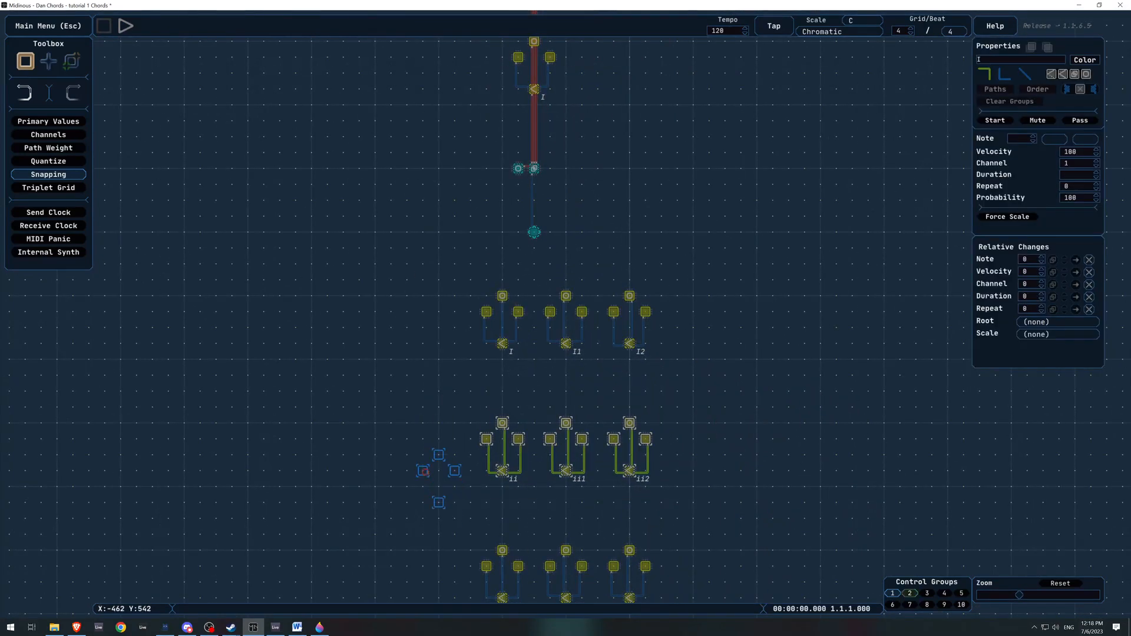
{"action": "left_click_drag", "start_coordinate": [663, 522], "coordinate": [452, 446]}
{"action": "key", "text": "ctrl+3"}
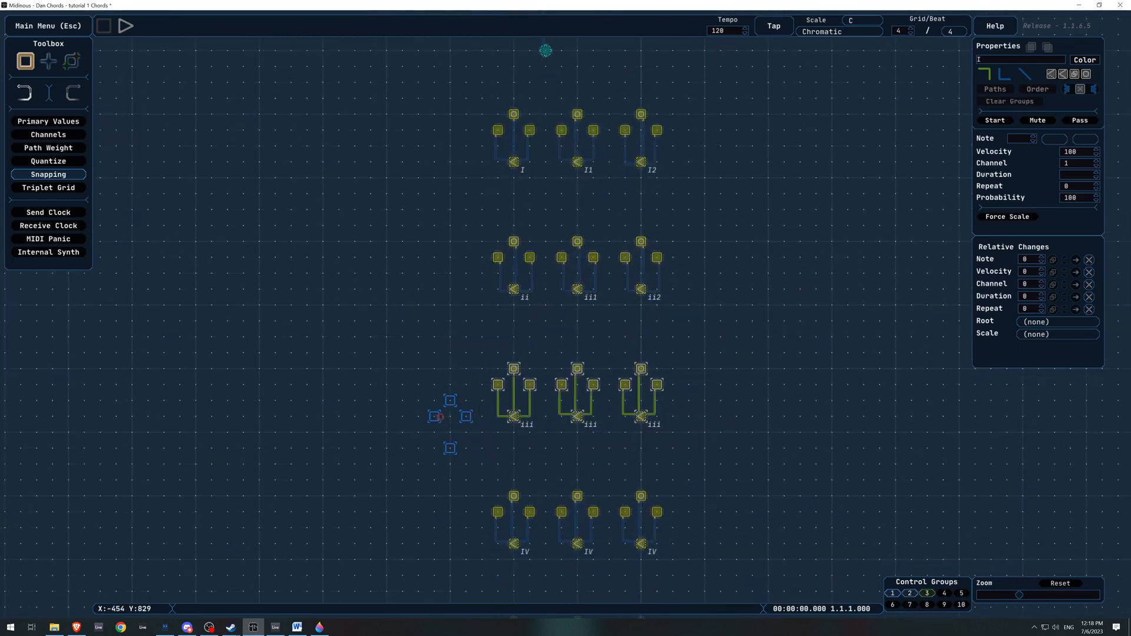
Store the row of IV chords as control group 4 and the row of V chords as control group 5.
{"action": "scroll", "coordinate": [438, 444], "scroll_direction": "down", "scroll_amount": 3}
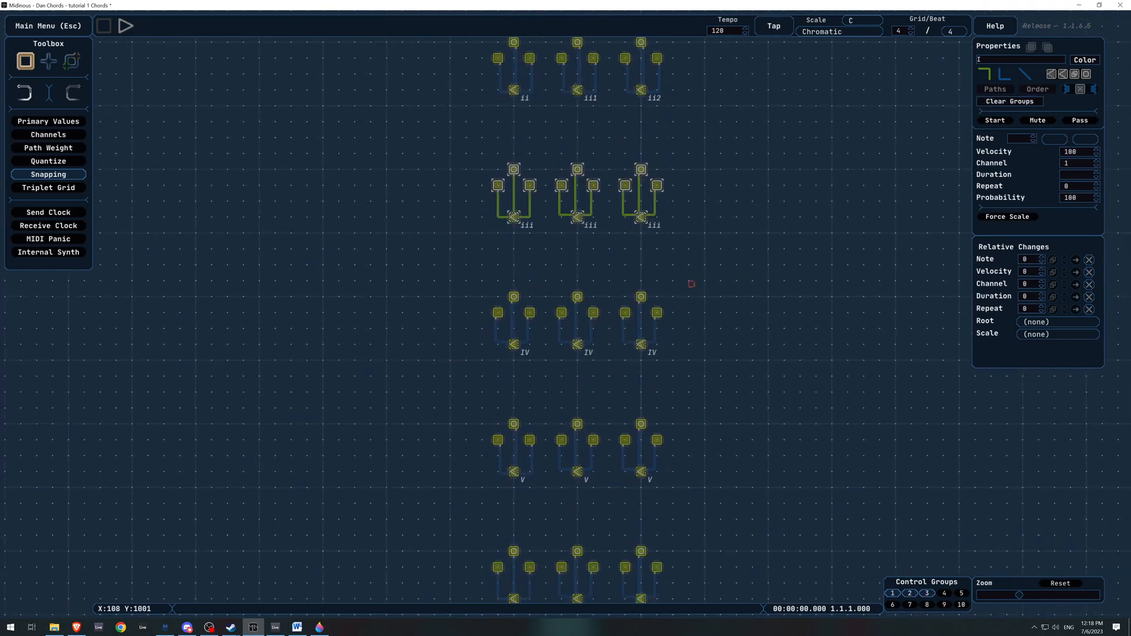
{"action": "left_click_drag", "start_coordinate": [691, 284], "coordinate": [443, 375]}
{"action": "key", "text": "ctrl+4"}
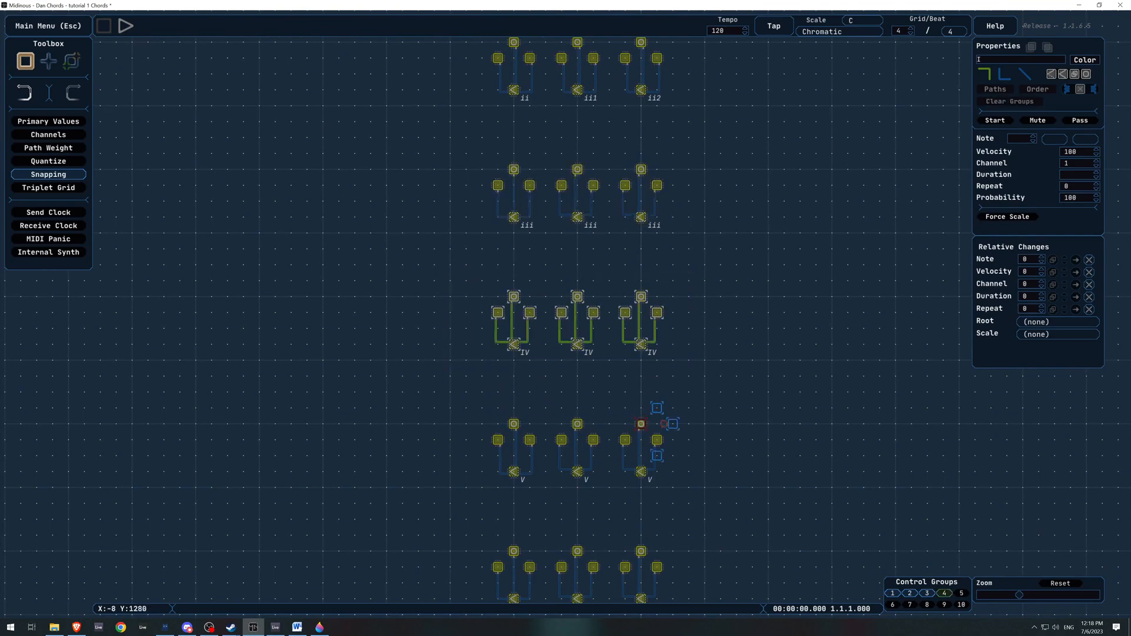
{"action": "left_click_drag", "start_coordinate": [701, 429], "coordinate": [468, 383]}
{"action": "key", "text": "ctrl+5"}
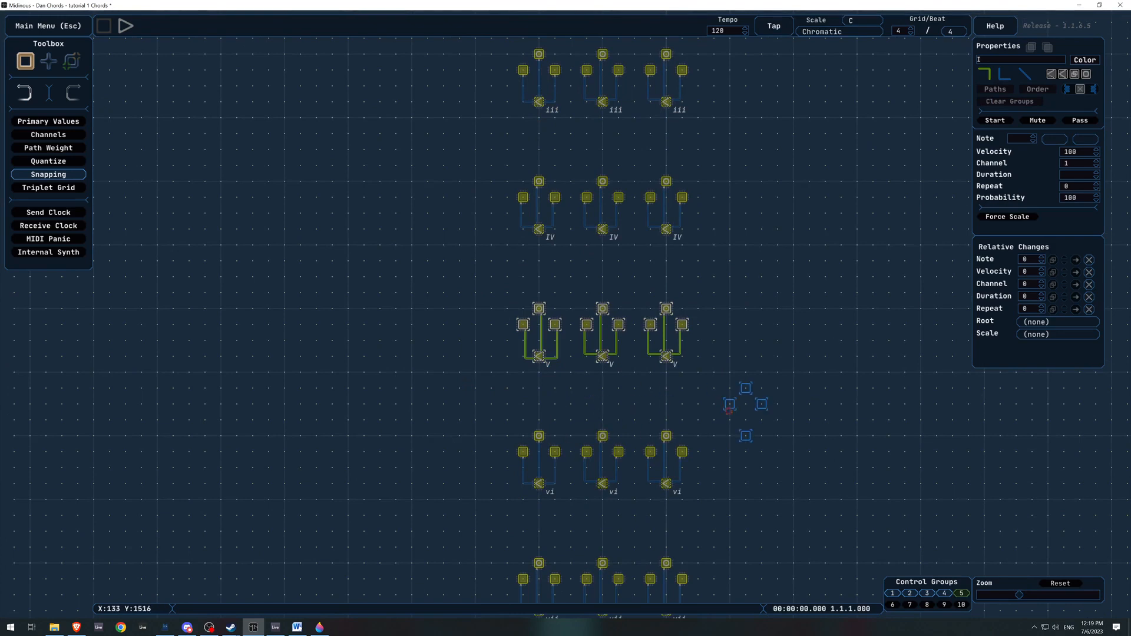
Store the row of vi chords as control group 6 and the row of vii chords as control group 7.
{"action": "left_click_drag", "start_coordinate": [743, 403], "coordinate": [528, 380]}
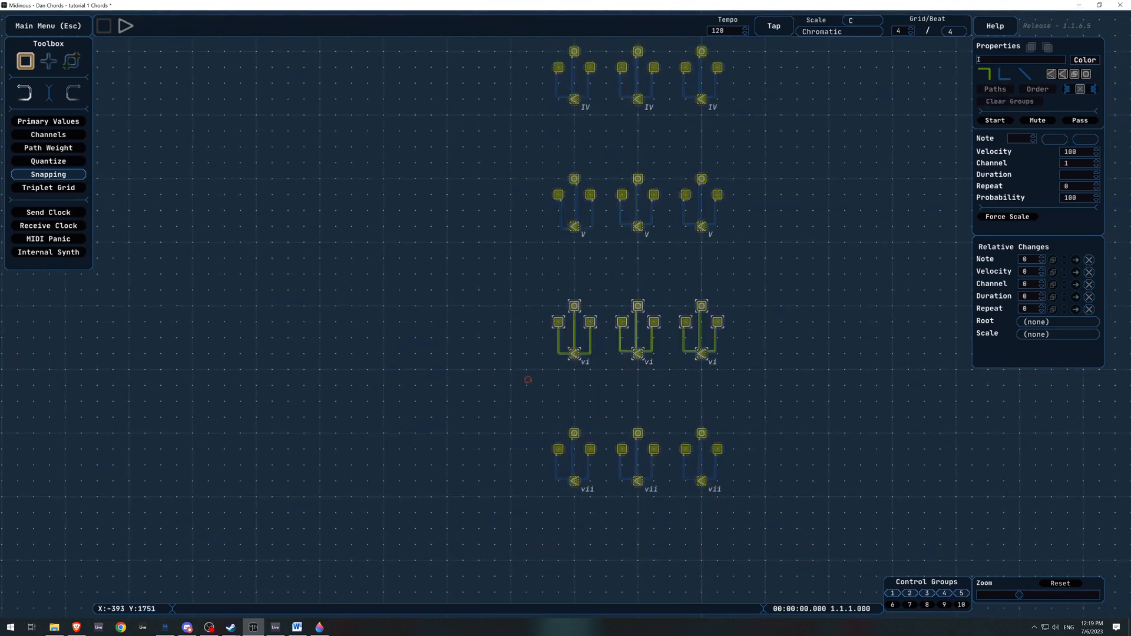
{"action": "key", "text": "ctrl+6"}
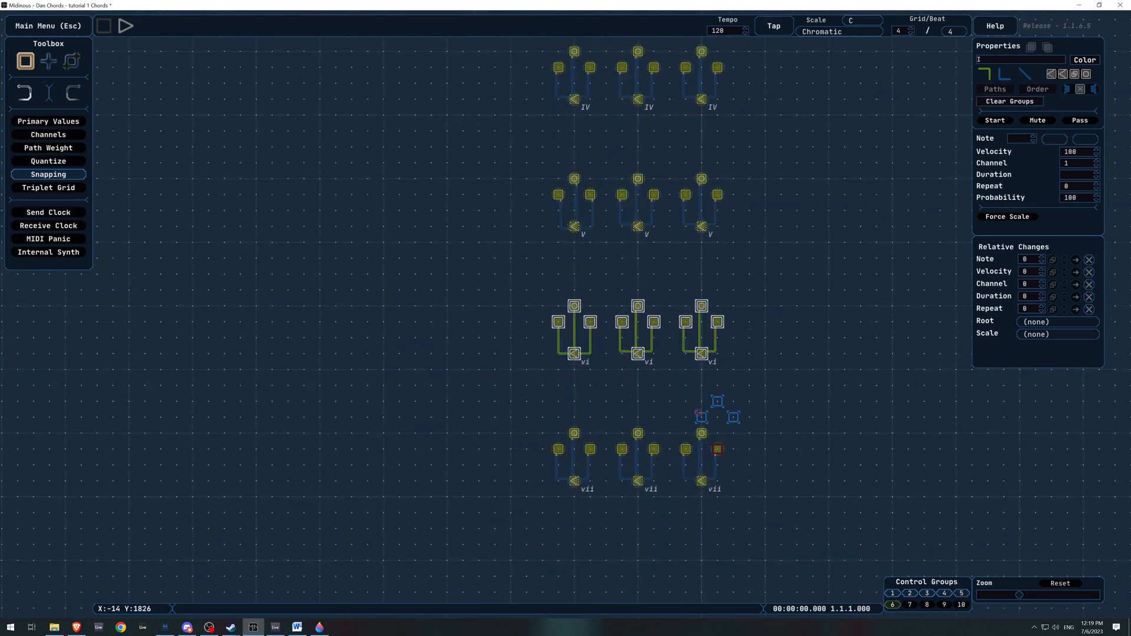
{"action": "left_click_drag", "start_coordinate": [756, 397], "coordinate": [502, 516]}
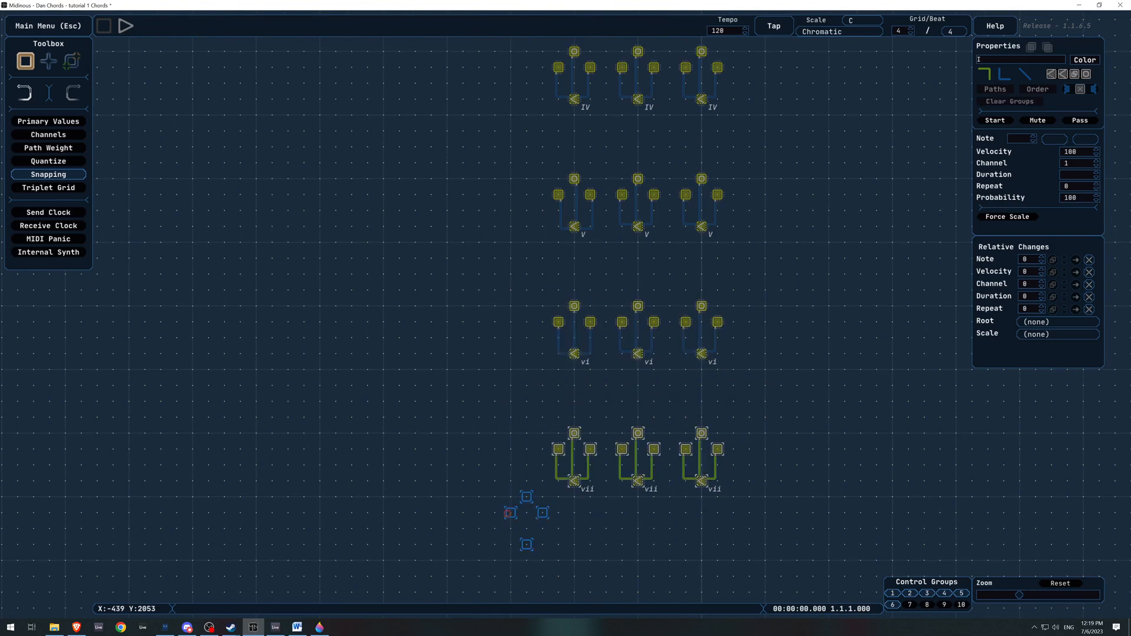
{"action": "key", "text": "ctrl+7"}
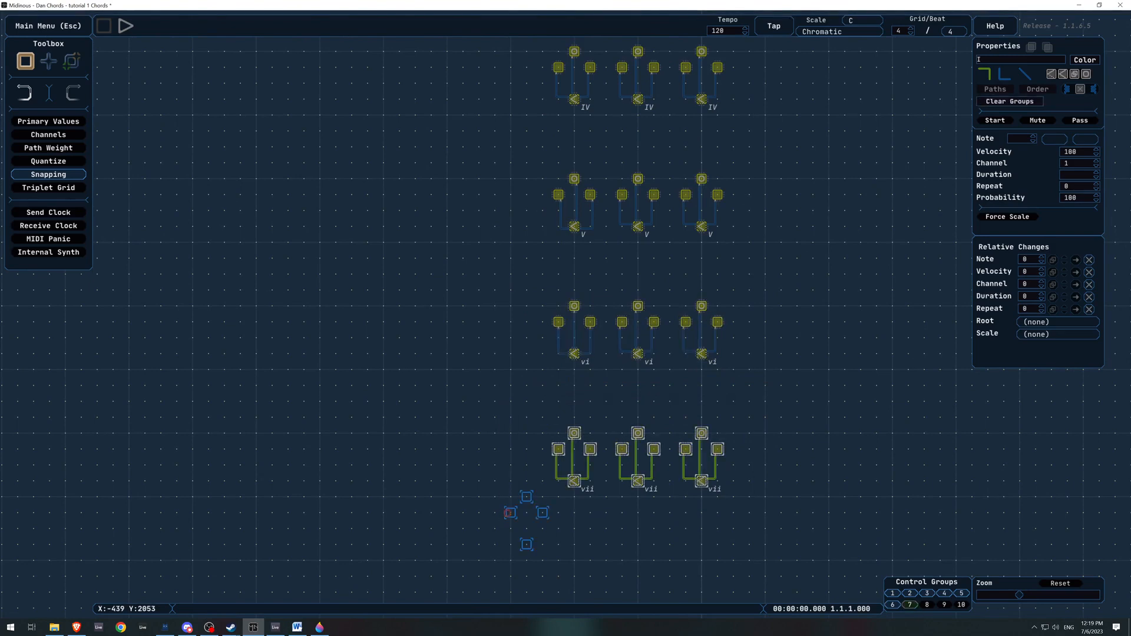
Delete the single I chord from the progression network, between the IV/V junction and the junction above the start point.
{"action": "left_click", "coordinate": [451, 300]}
{"action": "left_click_drag", "start_coordinate": [456, 351], "coordinate": [469, 493]}
{"action": "left_click_drag", "start_coordinate": [470, 288], "coordinate": [470, 489]}
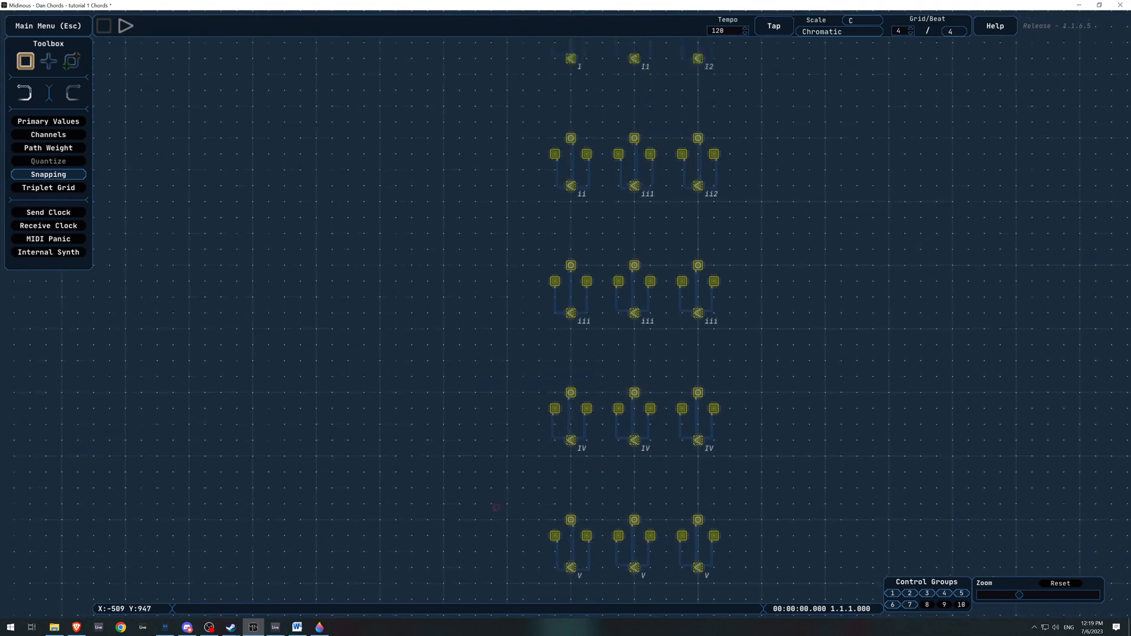
{"action": "left_click_drag", "start_coordinate": [467, 268], "coordinate": [492, 520]}
{"action": "mouse_move", "coordinate": [492, 253]}
{"action": "left_mouse_down"}
{"action": "mouse_move", "coordinate": [477, 496]}
{"action": "mouse_move", "coordinate": [480, 437]}
{"action": "left_mouse_up"}
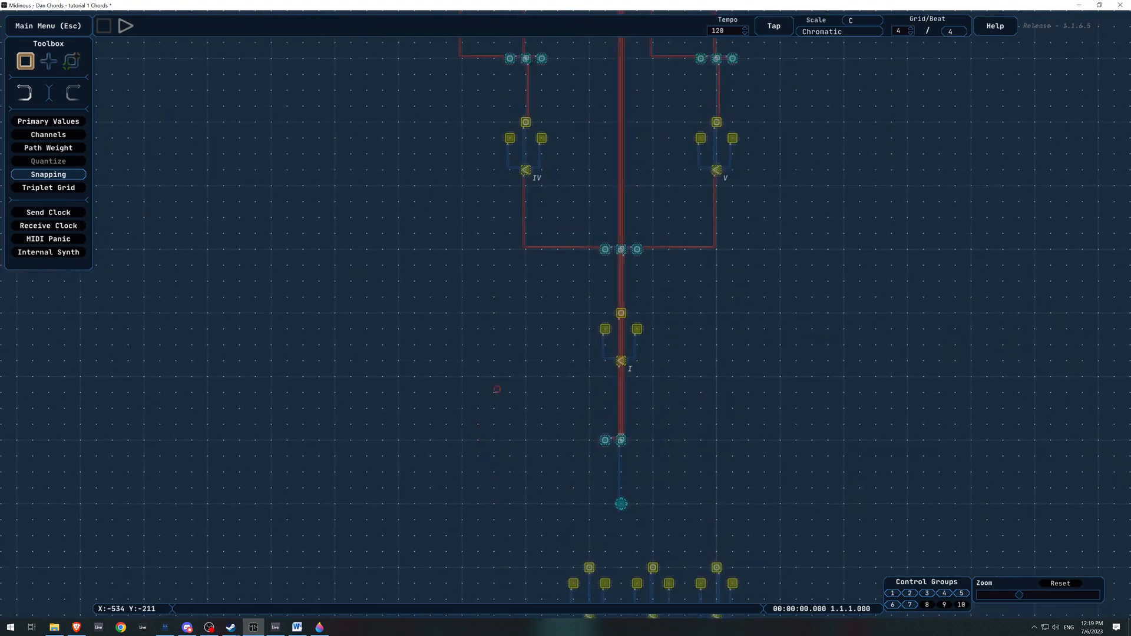
{"action": "left_click_drag", "start_coordinate": [672, 299], "coordinate": [569, 379]}
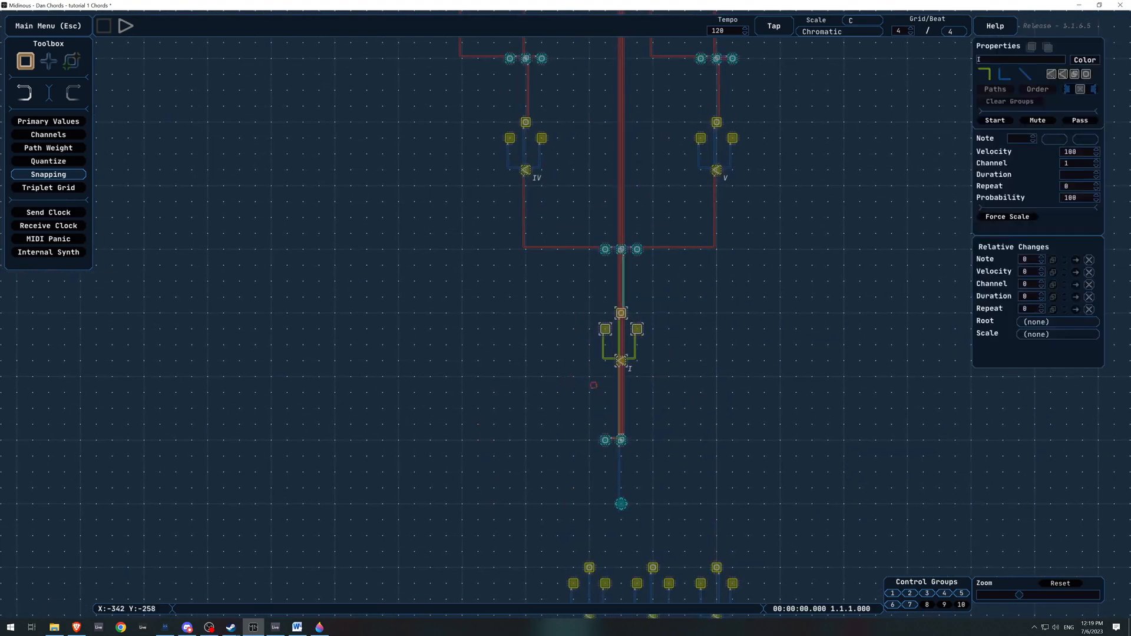
{"action": "left_click_drag", "start_coordinate": [602, 331], "coordinate": [459, 360]}
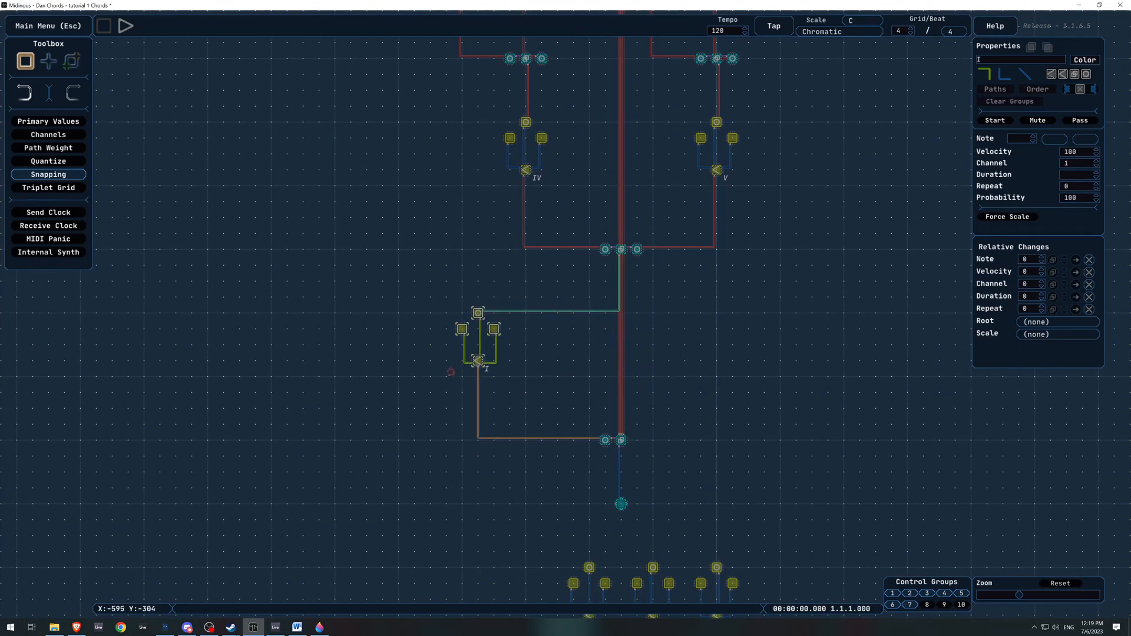
{"action": "mouse_move", "coordinate": [605, 440]}
{"action": "left_mouse_down"}
{"action": "mouse_move", "coordinate": [589, 472]}
{"action": "mouse_move", "coordinate": [605, 439]}
{"action": "left_mouse_up"}
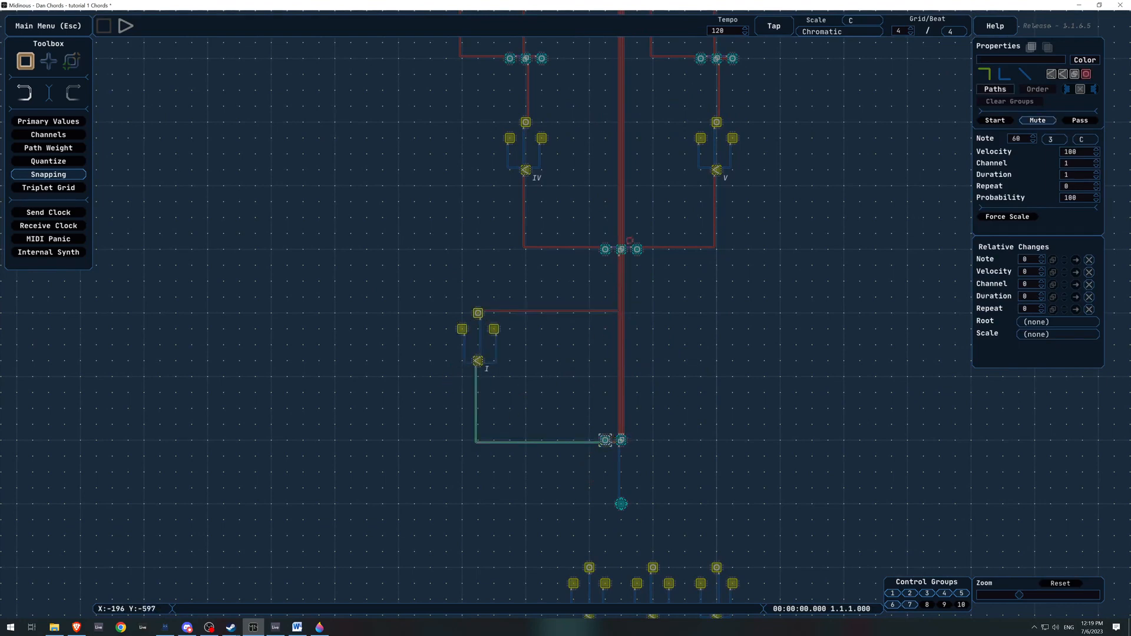
{"action": "left_click_drag", "start_coordinate": [522, 292], "coordinate": [442, 360]}
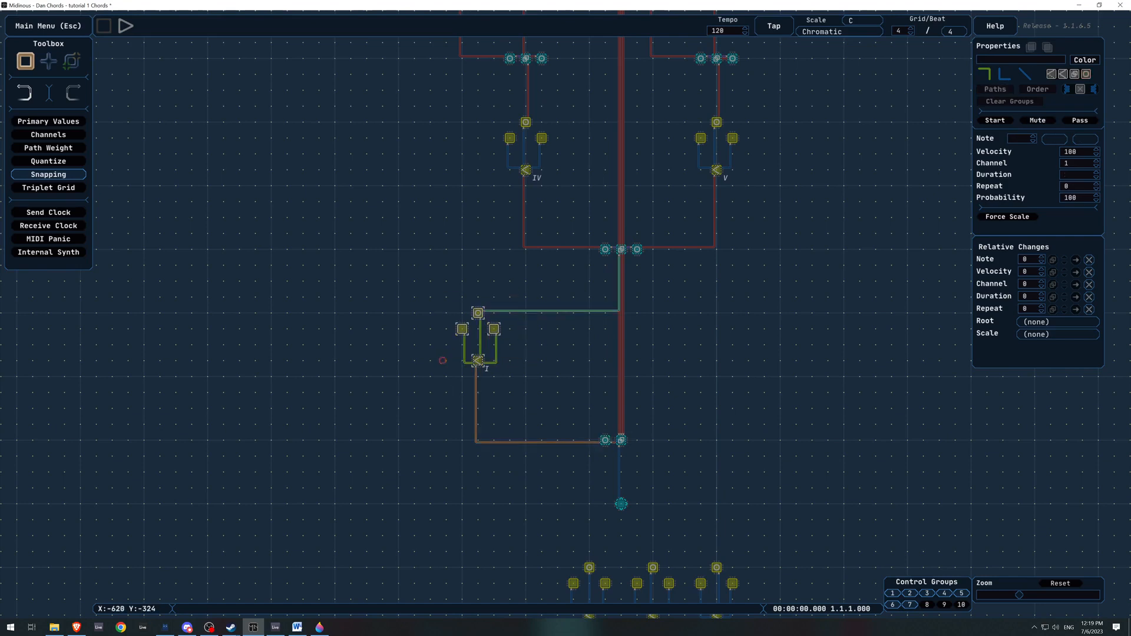
{"action": "key", "text": "Delete"}
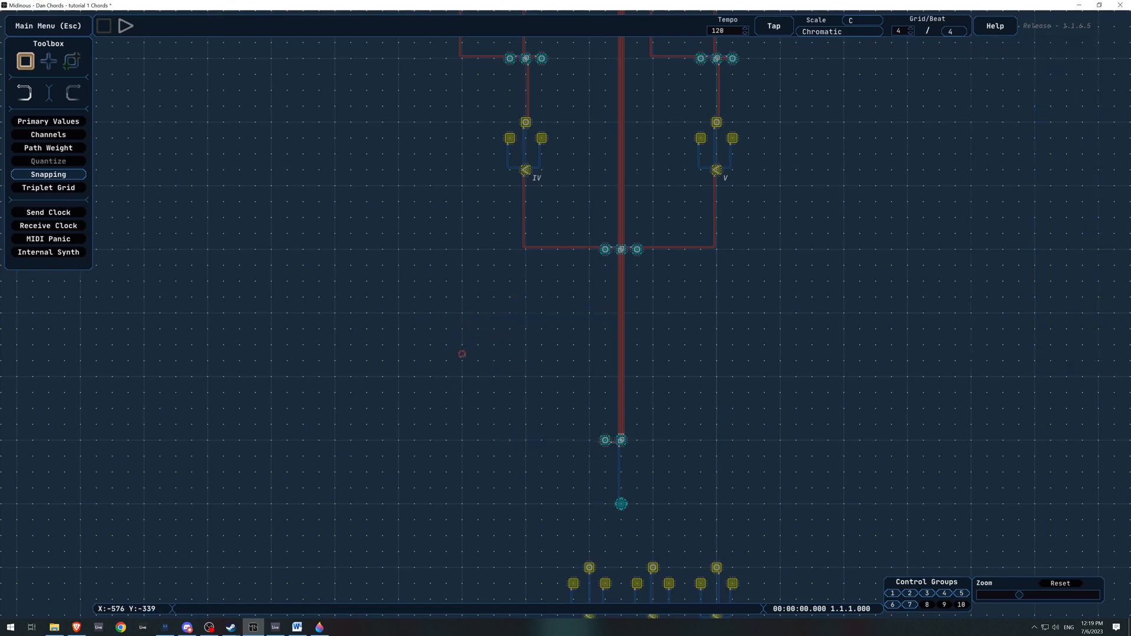
Recall control group 1 and paste a copy of its I, I1 and I2 chords between the two central junctions of the progression network.
{"action": "key", "text": "1"}
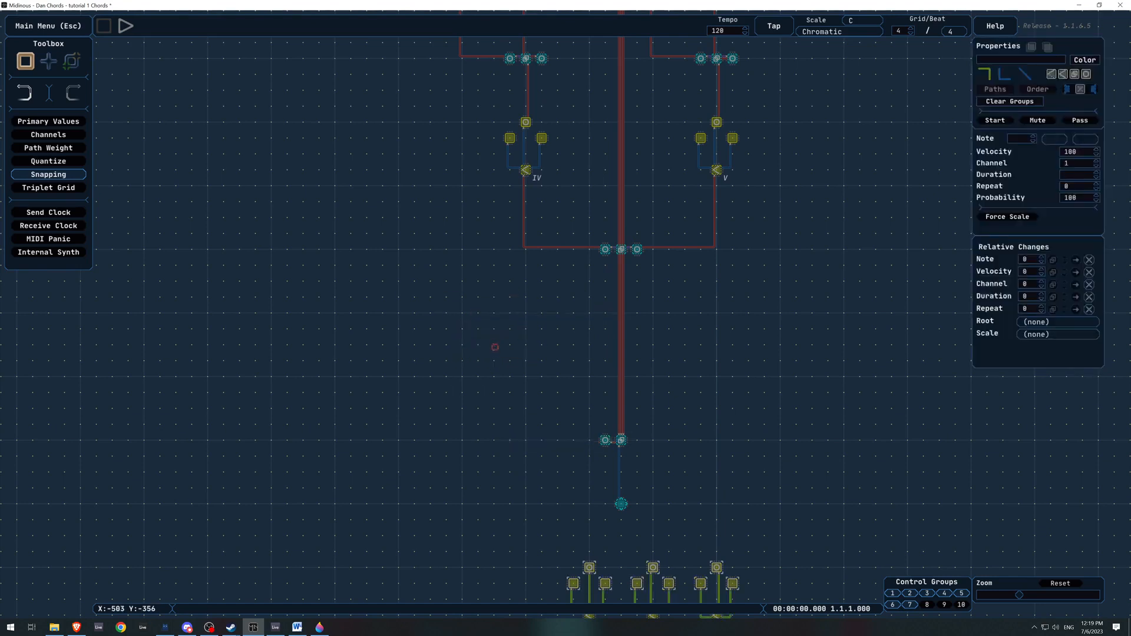
{"action": "key", "text": "ctrl+v"}
{"action": "key", "text": "ctrl+v"}
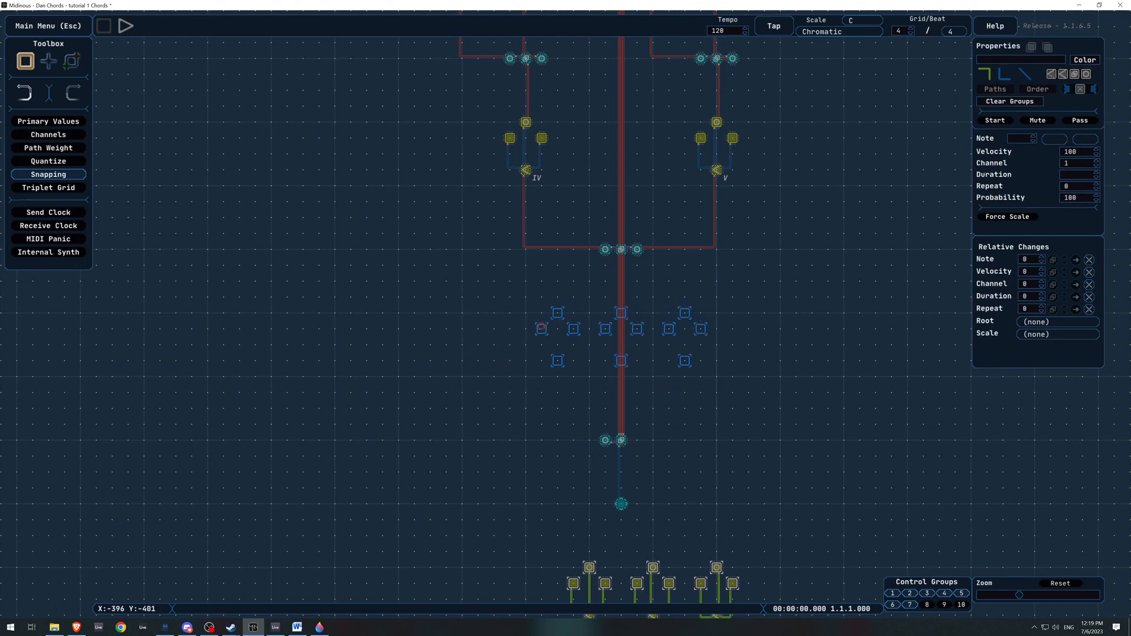
{"action": "left_click", "coordinate": [541, 327]}
{"action": "scroll", "coordinate": [526, 396], "scroll_direction": "up", "scroll_amount": 1}
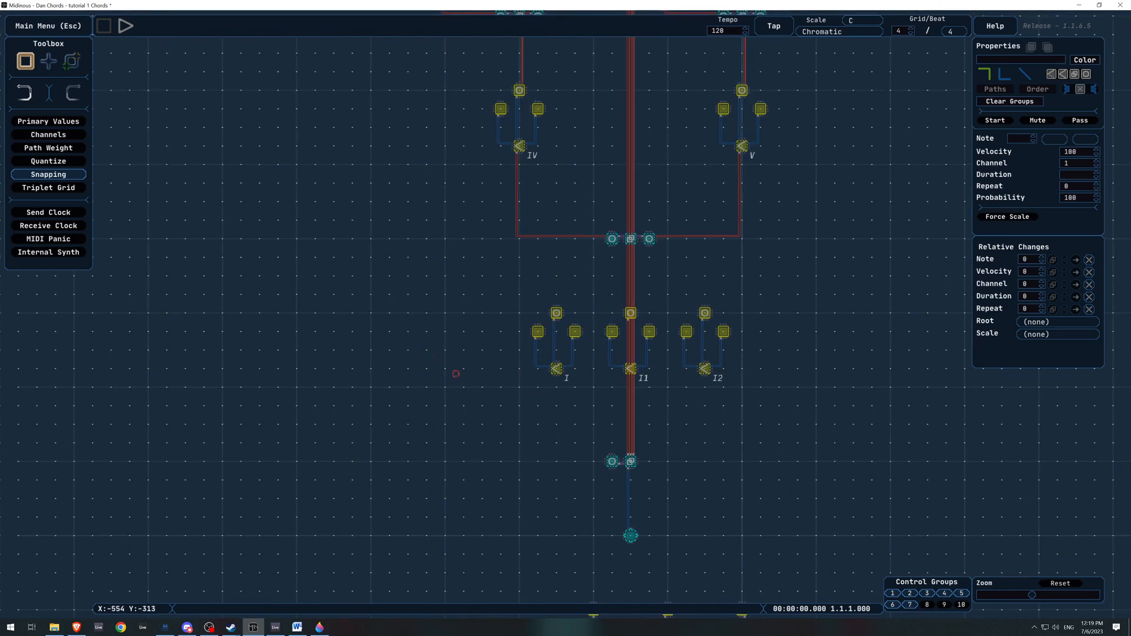
{"action": "left_click", "coordinate": [452, 371]}
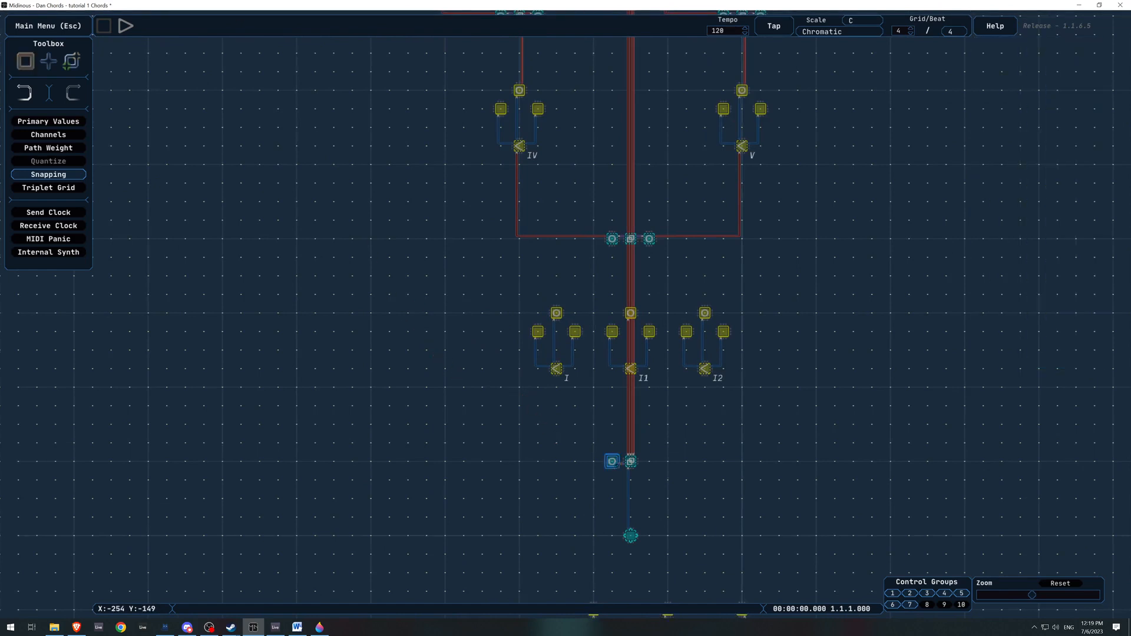
Draw paths from the node beside the junction above the start point to the root nodes of I, I1 and I2.
{"action": "left_click_drag", "start_coordinate": [612, 461], "coordinate": [556, 369]}
{"action": "left_click_drag", "start_coordinate": [612, 461], "coordinate": [630, 369]}
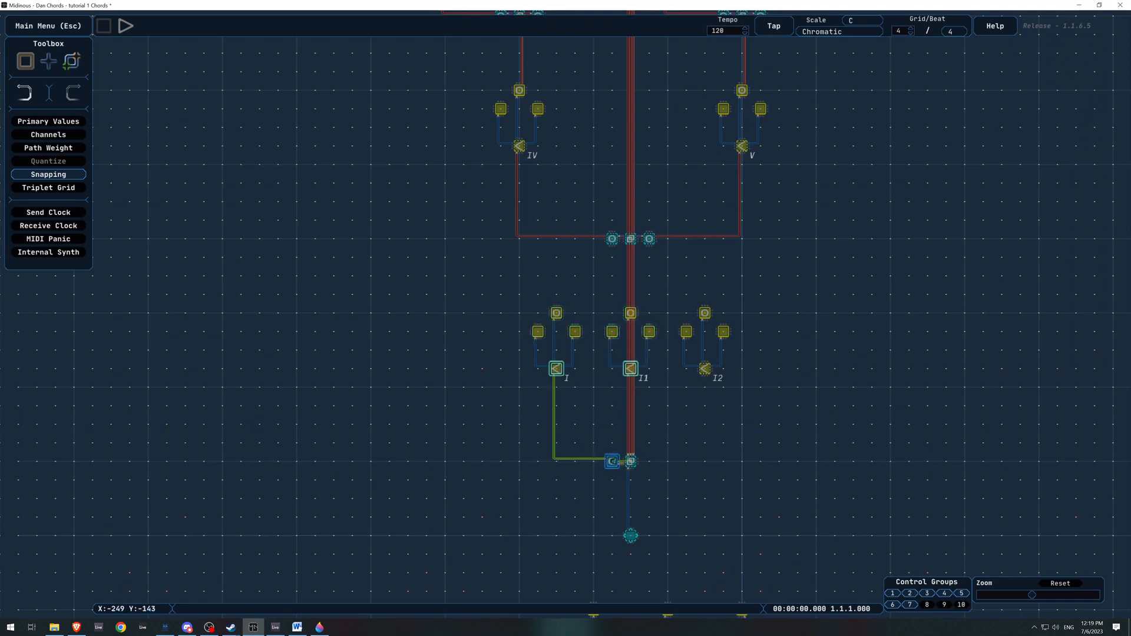
{"action": "left_click_drag", "start_coordinate": [611, 461], "coordinate": [704, 368]}
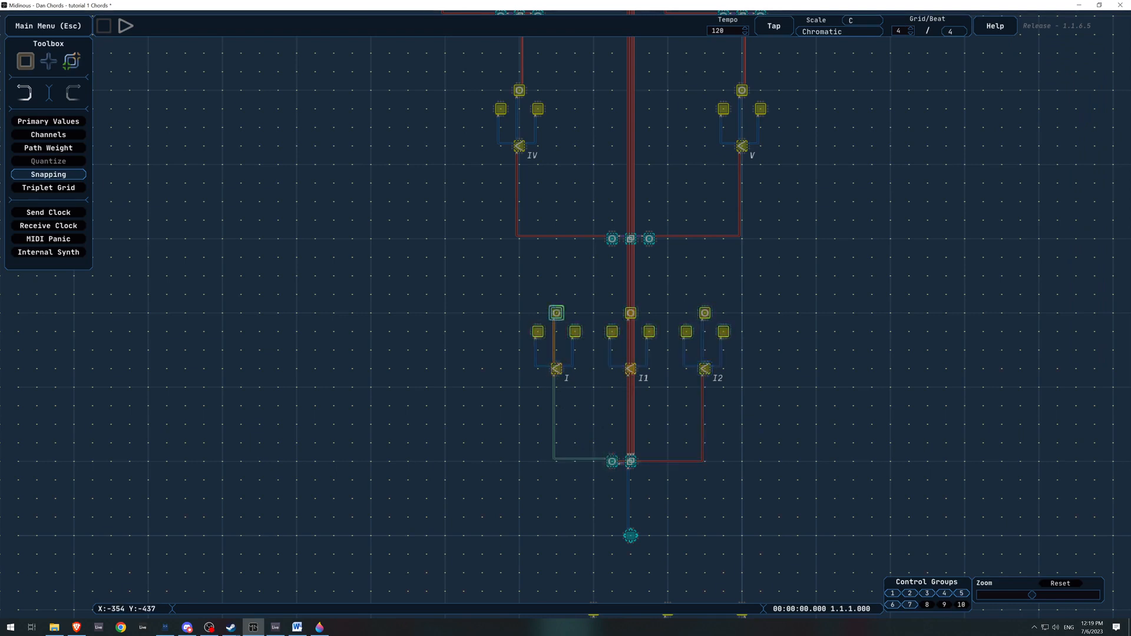
Draw paths from the upper notes of the I, I1 and I2 chords to the IV/V junction.
{"action": "left_click_drag", "start_coordinate": [556, 312], "coordinate": [630, 239]}
{"action": "left_click_drag", "start_coordinate": [630, 313], "coordinate": [630, 239]}
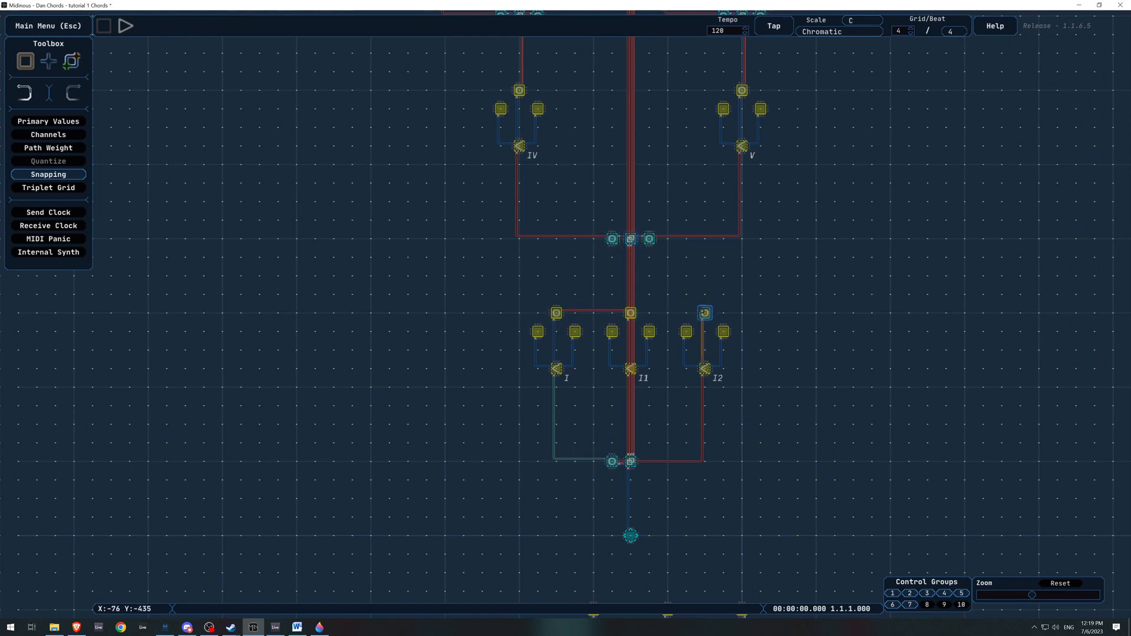
{"action": "left_click_drag", "start_coordinate": [704, 313], "coordinate": [630, 239]}
Examine the outgoing paths of the junction above the start point, its adjacent node and the I chord's root node.
{"action": "left_click_drag", "start_coordinate": [589, 476], "coordinate": [592, 405]}
{"action": "scroll", "coordinate": [592, 405], "scroll_direction": "up", "scroll_amount": 2}
{"action": "key", "text": "q"}
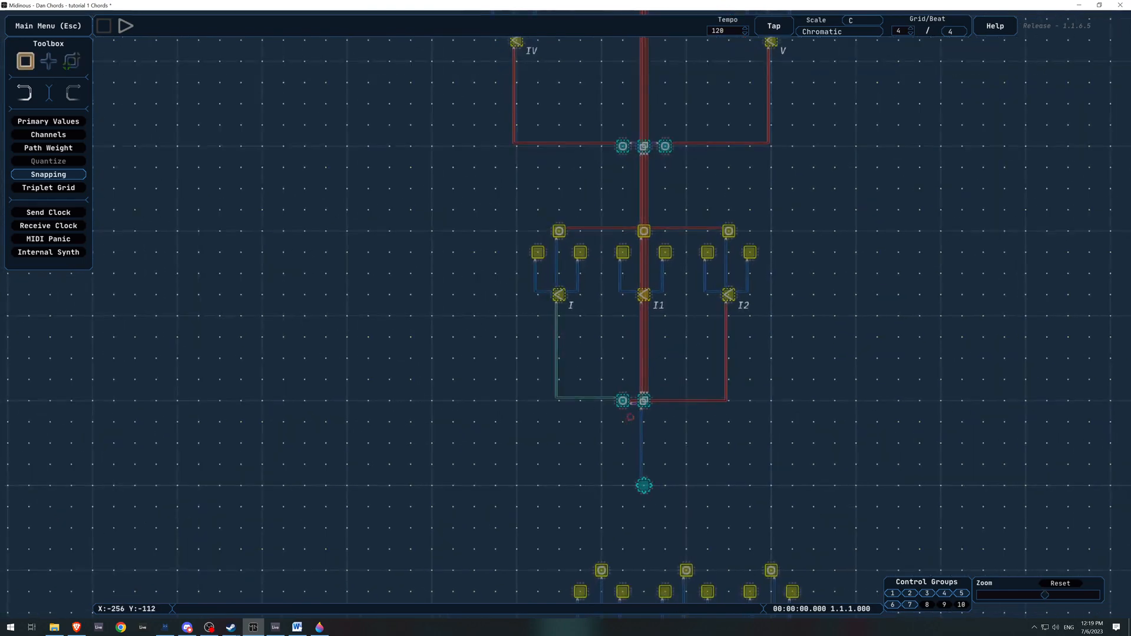
{"action": "left_click", "coordinate": [644, 400]}
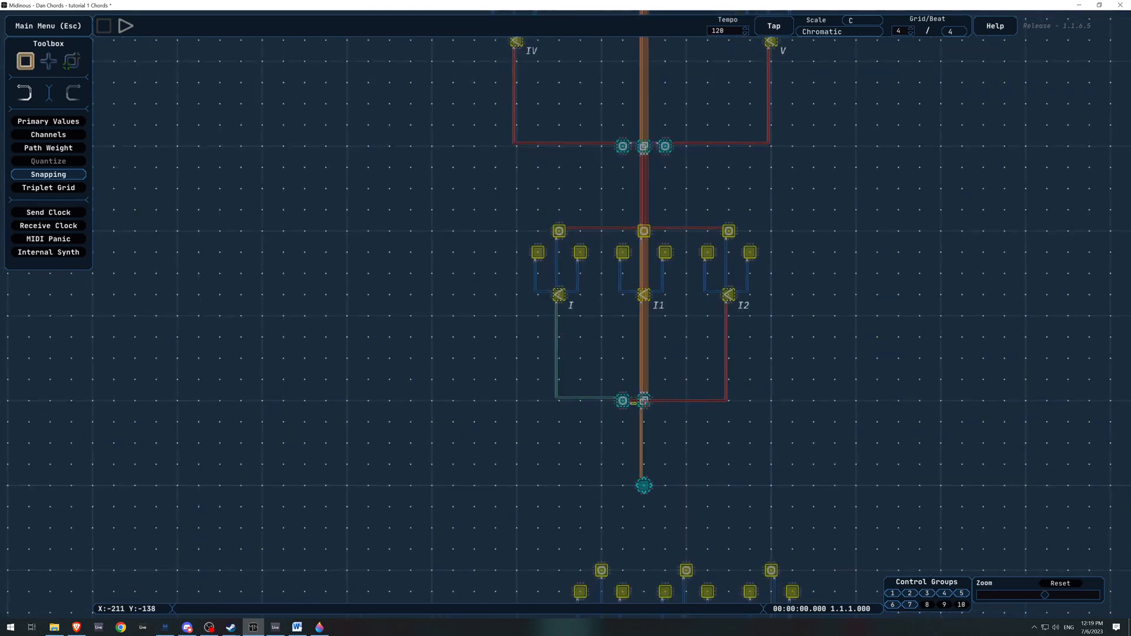
{"action": "left_click", "coordinate": [622, 400]}
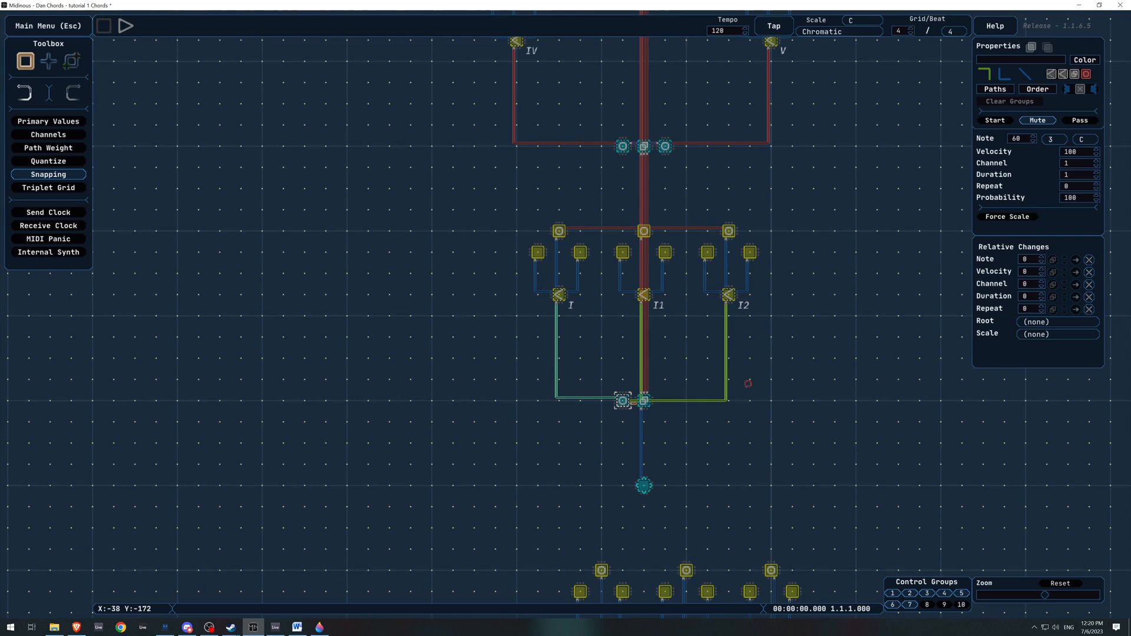
{"action": "scroll", "coordinate": [747, 383], "scroll_direction": "down", "scroll_amount": 5}
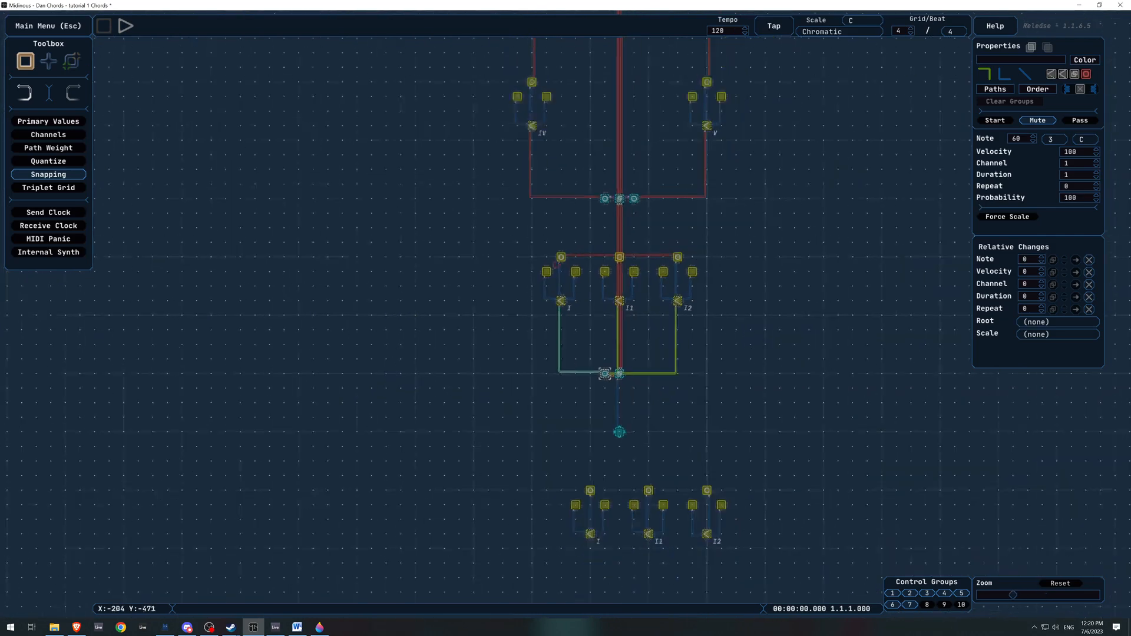
{"action": "left_click_drag", "start_coordinate": [295, 381], "coordinate": [306, 249]}
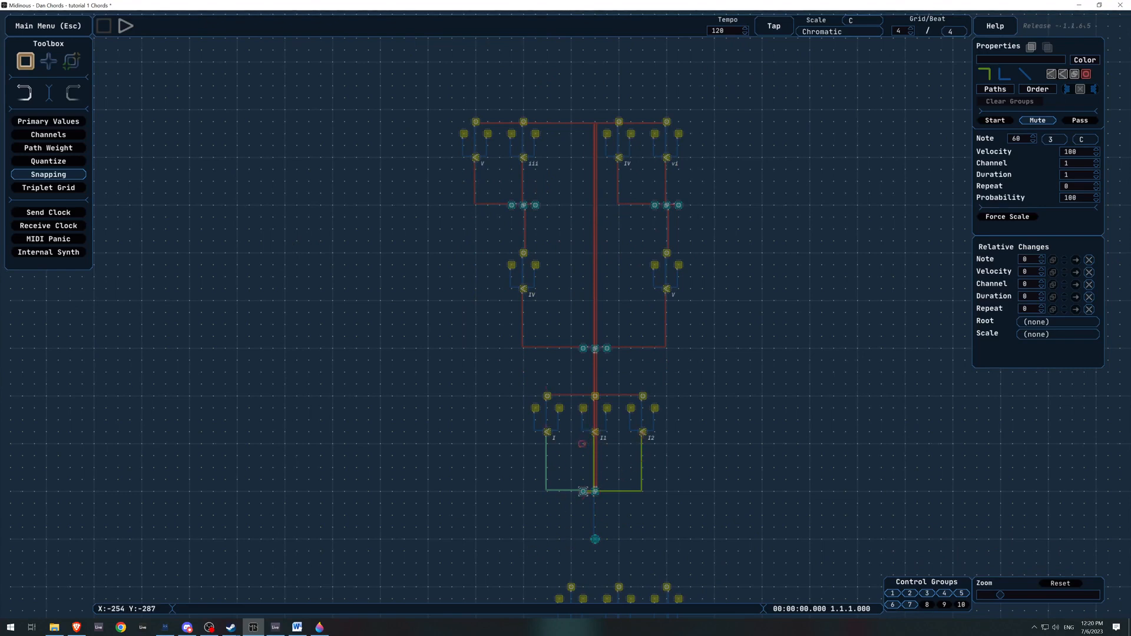
{"action": "left_click", "coordinate": [546, 432]}
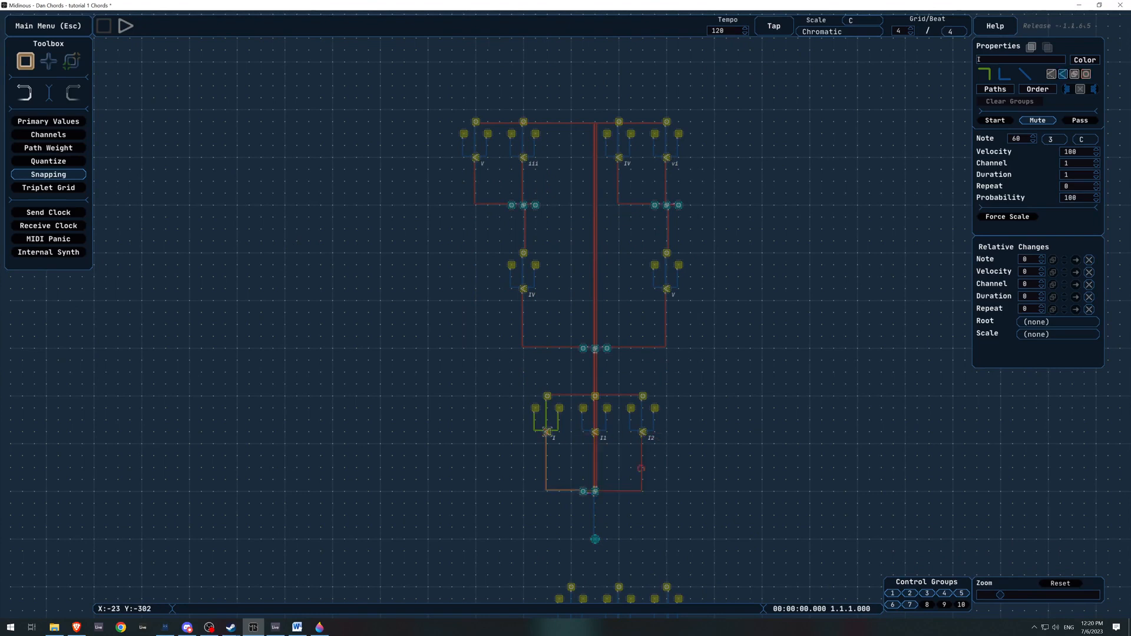
Play the sequence to hear the I, I1 and I2 chords within the progression, and stop playback.
{"action": "left_click", "coordinate": [691, 499]}
{"action": "left_click", "coordinate": [125, 26]}
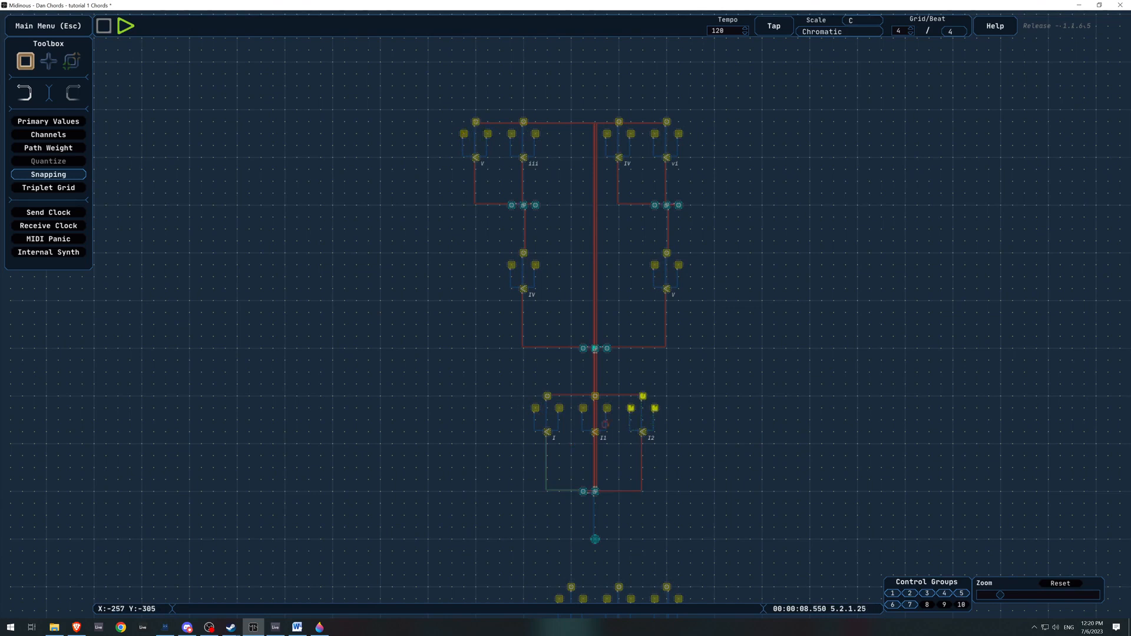
{"action": "left_click", "coordinate": [103, 26]}
Paste a copy of the stored set of three IV chords in a row beside the network's single IV chord.
{"action": "left_click_drag", "start_coordinate": [471, 420], "coordinate": [428, 342]}
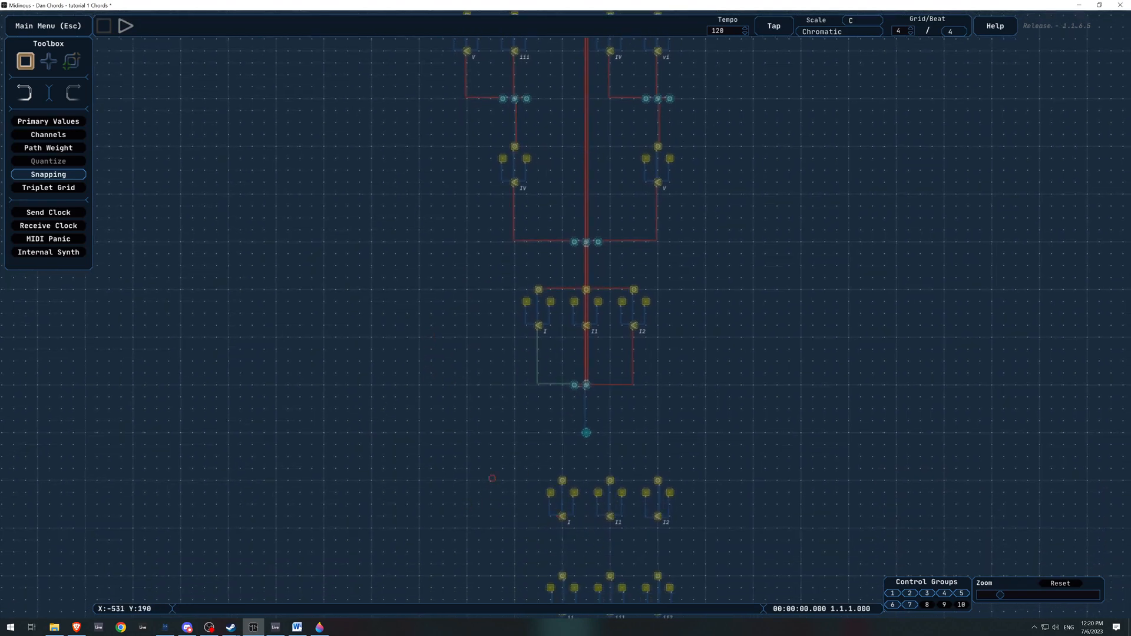
{"action": "key", "text": "1"}
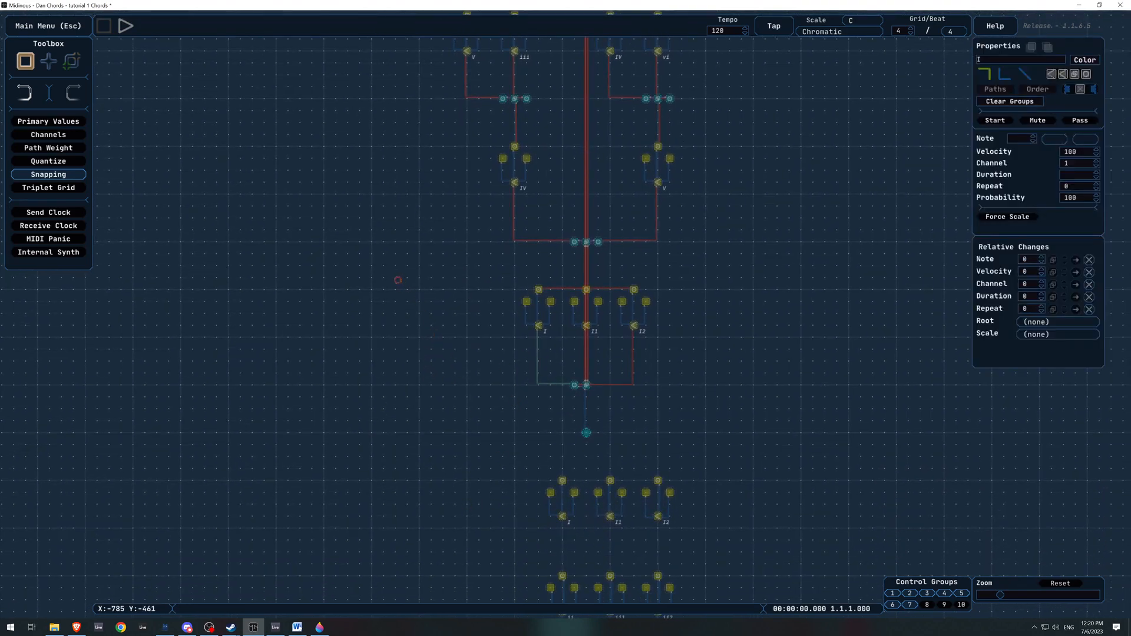
{"action": "key", "text": "ctrl+v"}
{"action": "left_click_drag", "start_coordinate": [376, 170], "coordinate": [373, 253]}
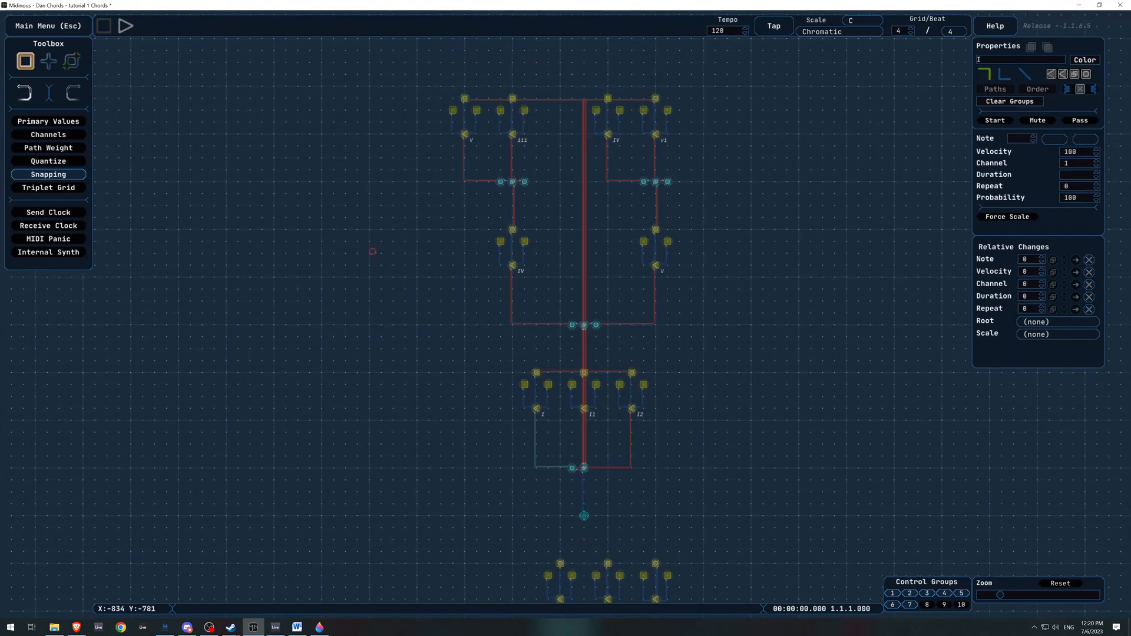
{"action": "key", "text": "ctrl+v"}
{"action": "left_click", "coordinate": [355, 238]}
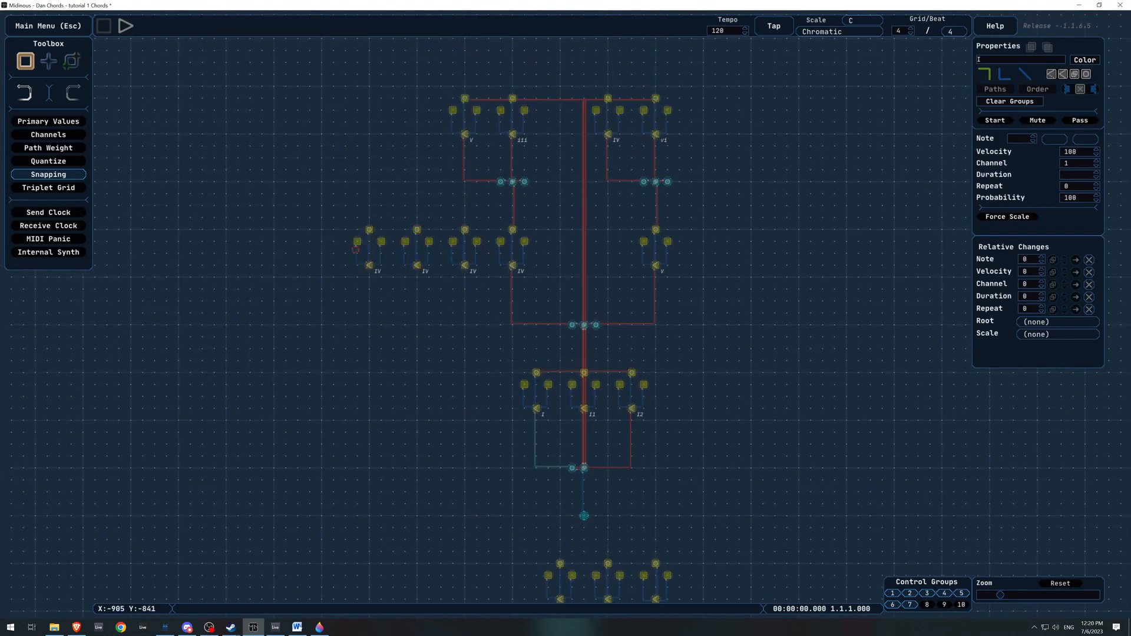
Delete the single IV chord from the network, below the V/iii junction.
{"action": "scroll", "coordinate": [476, 286], "scroll_direction": "up", "scroll_amount": 2}
{"action": "left_click_drag", "start_coordinate": [530, 200], "coordinate": [474, 266]}
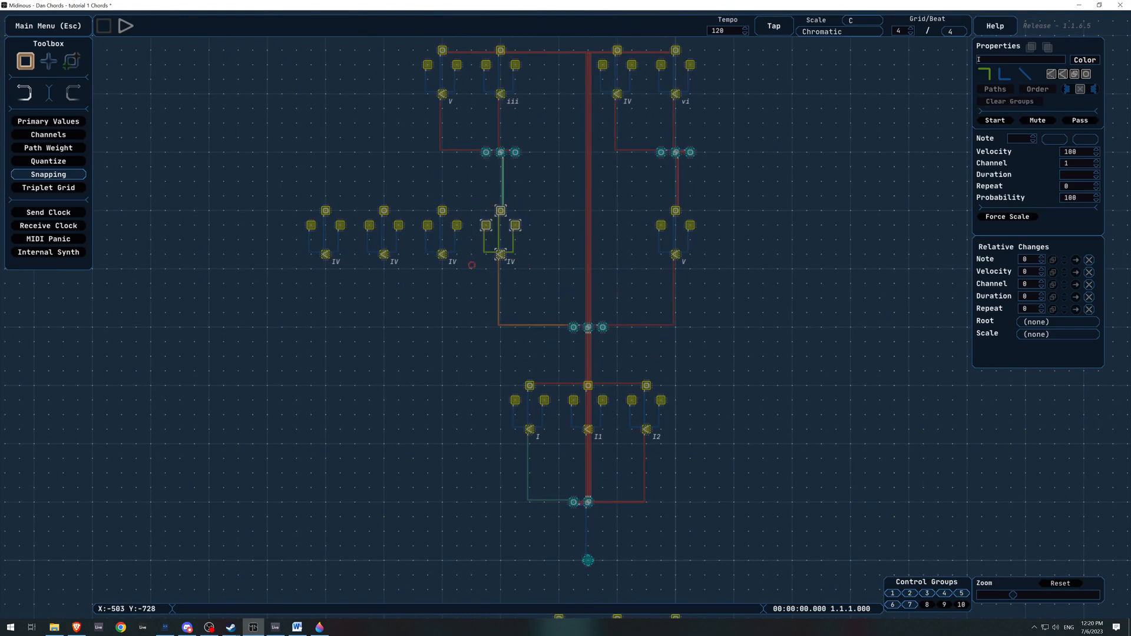
{"action": "key", "text": "Delete"}
Shift the three pasted IV chords one place over so the nearest one stands directly below the V/iii junction.
{"action": "left_click_drag", "start_coordinate": [477, 187], "coordinate": [311, 260]}
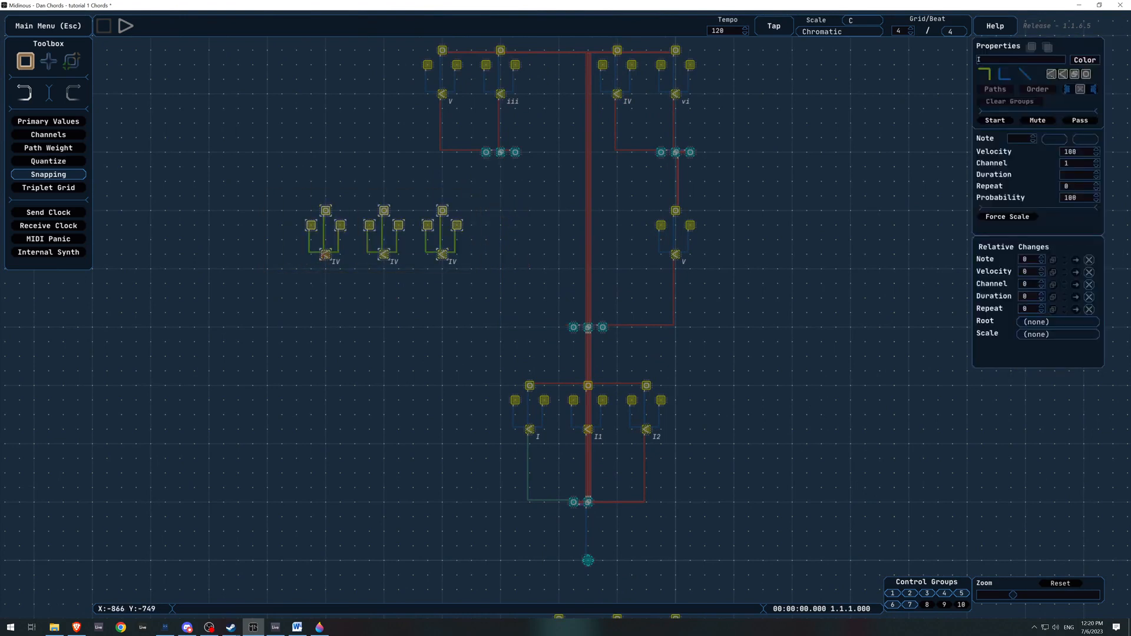
{"action": "key", "text": "ctrl+c"}
{"action": "key", "text": "ctrl+v"}
{"action": "left_click_drag", "start_coordinate": [414, 254], "coordinate": [384, 252]}
{"action": "left_click", "coordinate": [486, 367]}
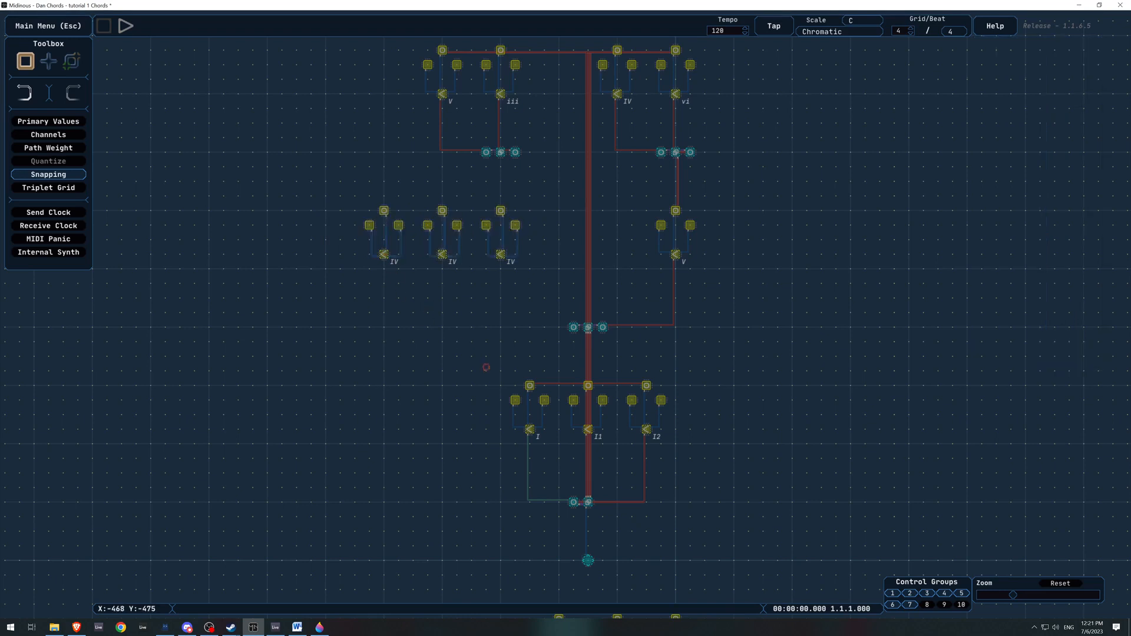
Draw paths from the node on the IV side of the IV/V junction to the root nodes of the three IV chords.
{"action": "key", "text": "e"}
{"action": "left_click", "coordinate": [573, 327]}
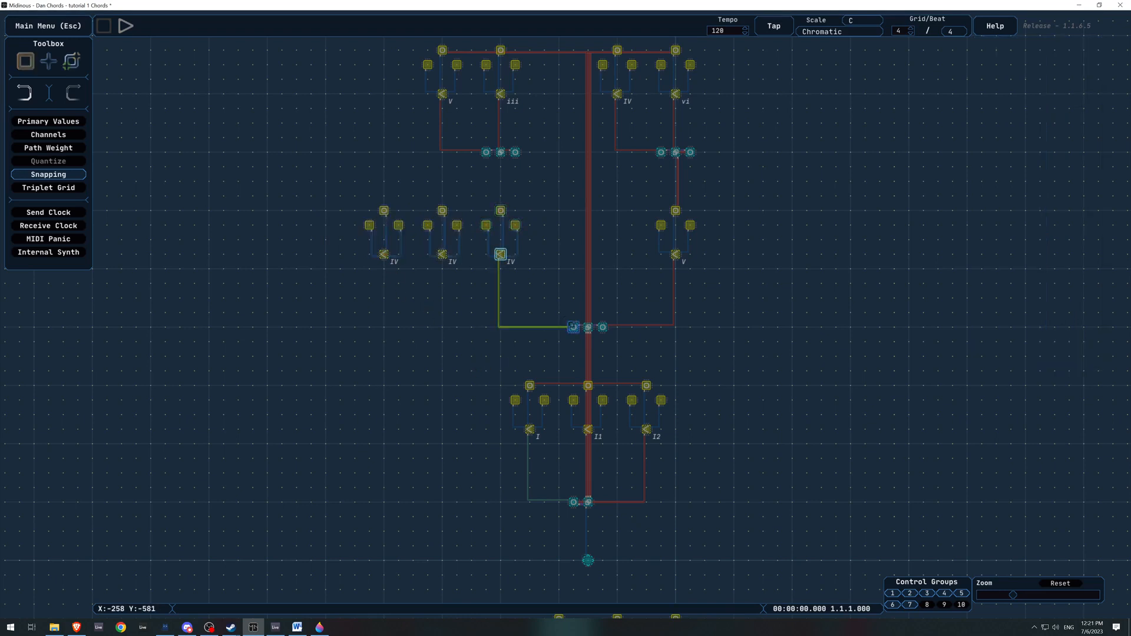
{"action": "left_click", "coordinate": [500, 254]}
{"action": "left_click", "coordinate": [442, 255]}
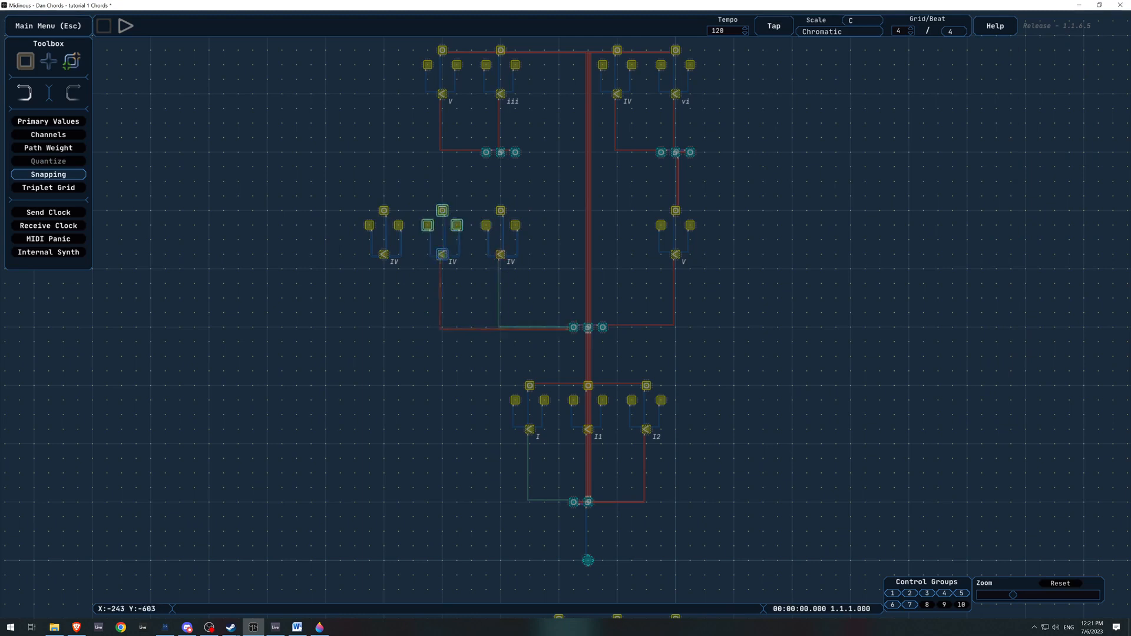
{"action": "left_click", "coordinate": [383, 254]}
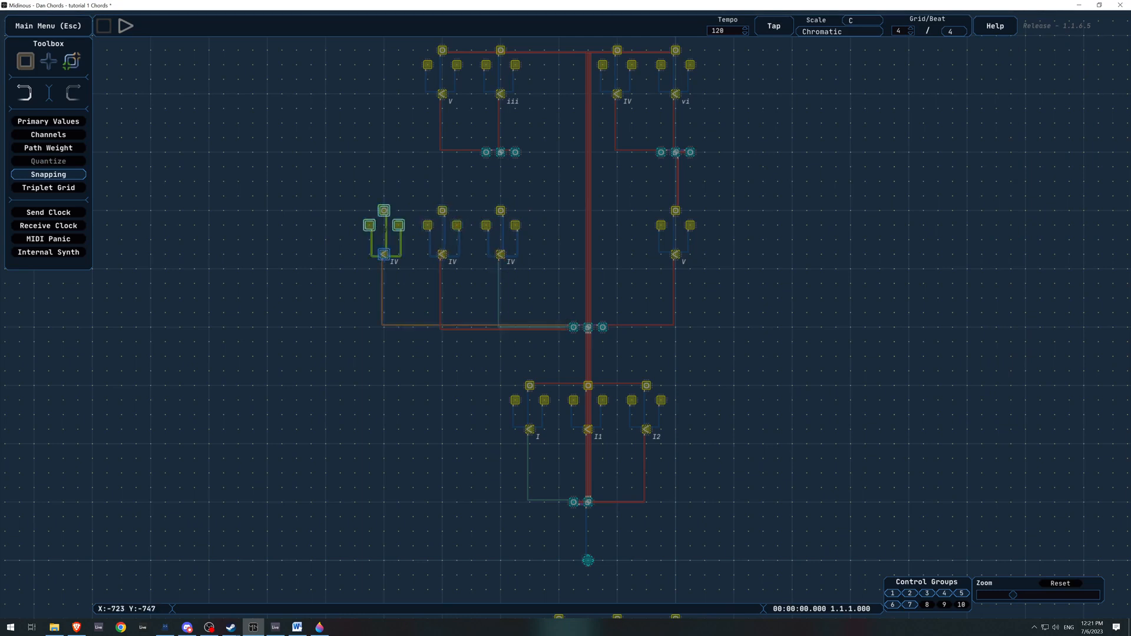
Draw paths from the upper notes of the three IV chords to the V/iii junction above them.
{"action": "left_click", "coordinate": [384, 211]}
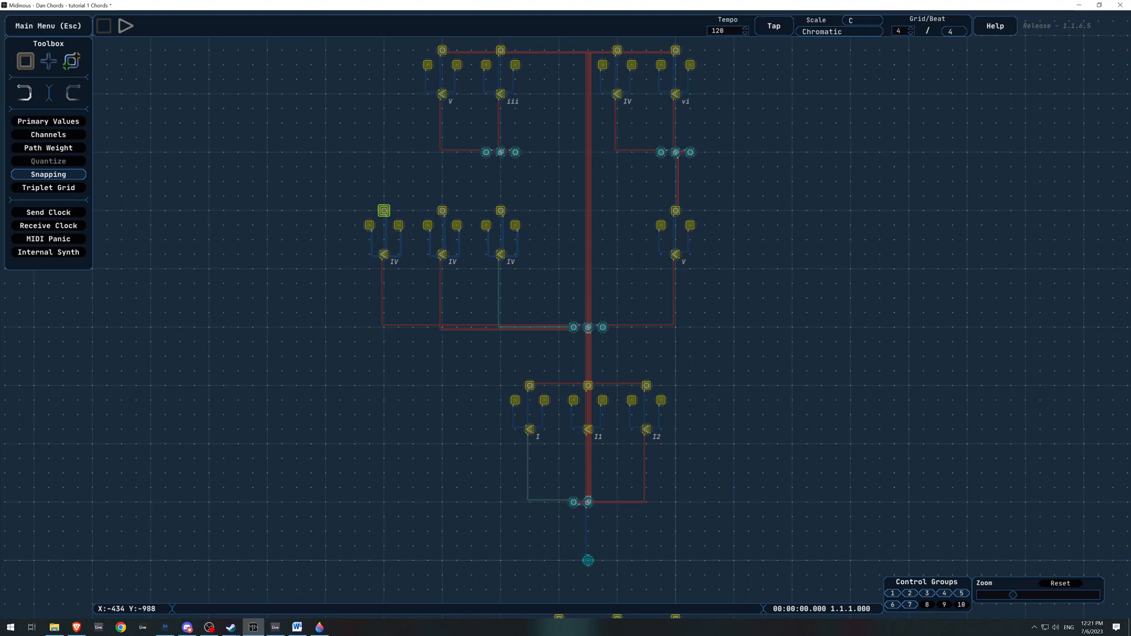
{"action": "left_click", "coordinate": [500, 152]}
{"action": "left_click", "coordinate": [442, 210]}
{"action": "left_click", "coordinate": [500, 152]}
{"action": "left_click", "coordinate": [500, 210]}
{"action": "left_click", "coordinate": [500, 152]}
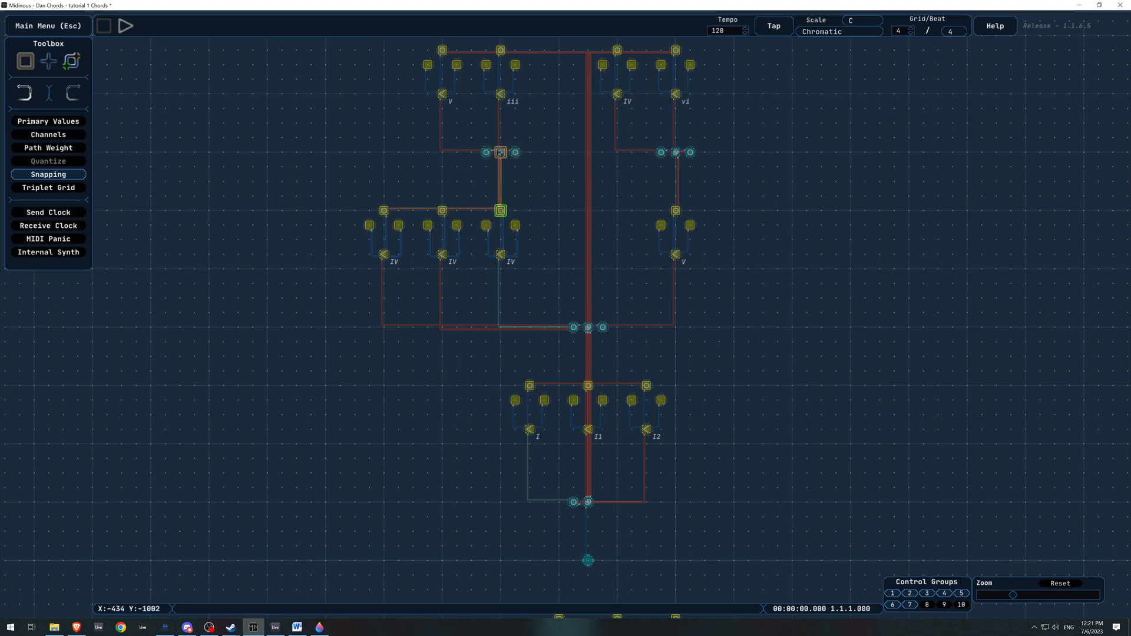
Play the sequence to check the progression with the connected IV chord set, and stop playback.
{"action": "left_click", "coordinate": [126, 26]}
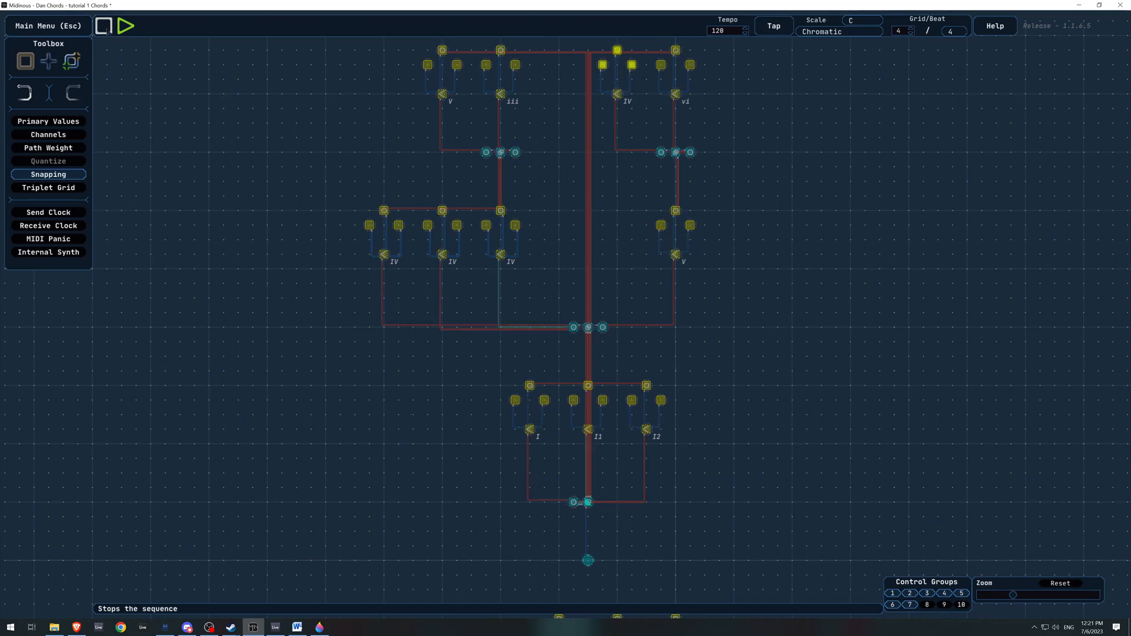
{"action": "left_click", "coordinate": [104, 26]}
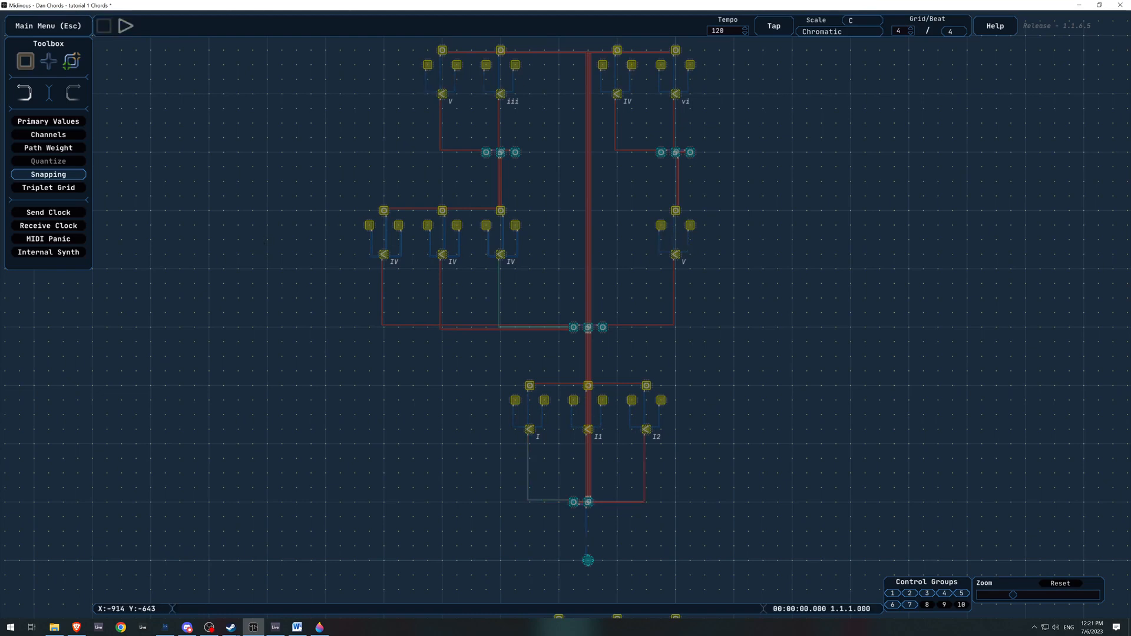
Place five note points in the empty area beside the I and ii chord rows: three in a column, one beside the middle point and one diagonally between.
{"action": "scroll", "coordinate": [563, 315], "scroll_direction": "down", "scroll_amount": 1}
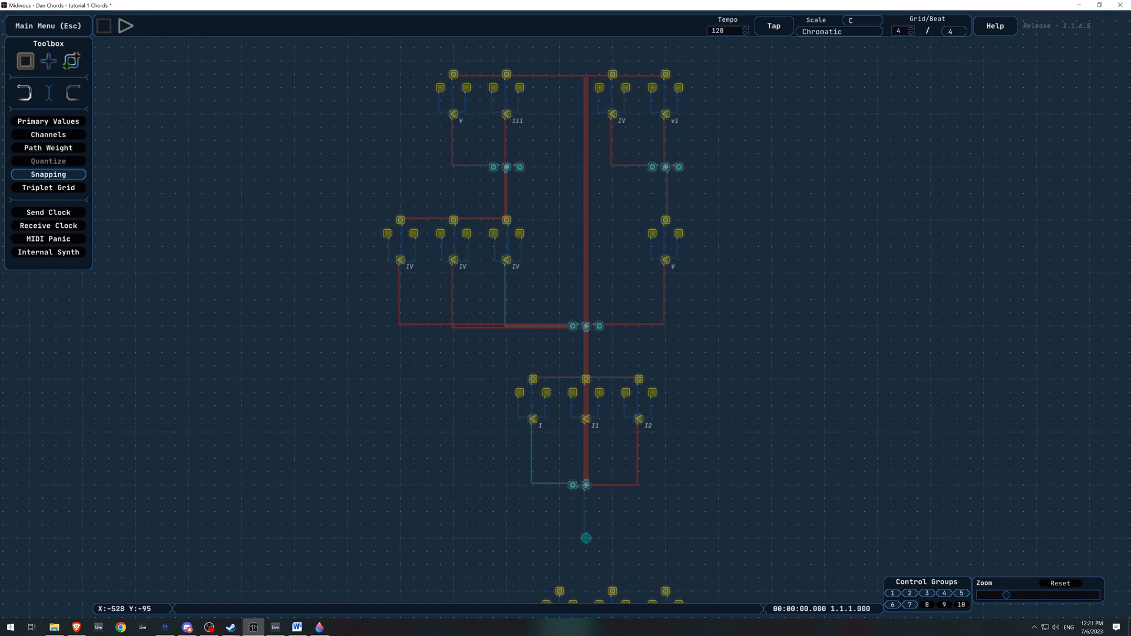
{"action": "left_click_drag", "start_coordinate": [454, 497], "coordinate": [446, 304]}
{"action": "left_click_drag", "start_coordinate": [387, 473], "coordinate": [388, 281]}
{"action": "left_click_drag", "start_coordinate": [613, 307], "coordinate": [388, 352]}
{"action": "scroll", "coordinate": [542, 236], "scroll_direction": "up", "scroll_amount": 3}
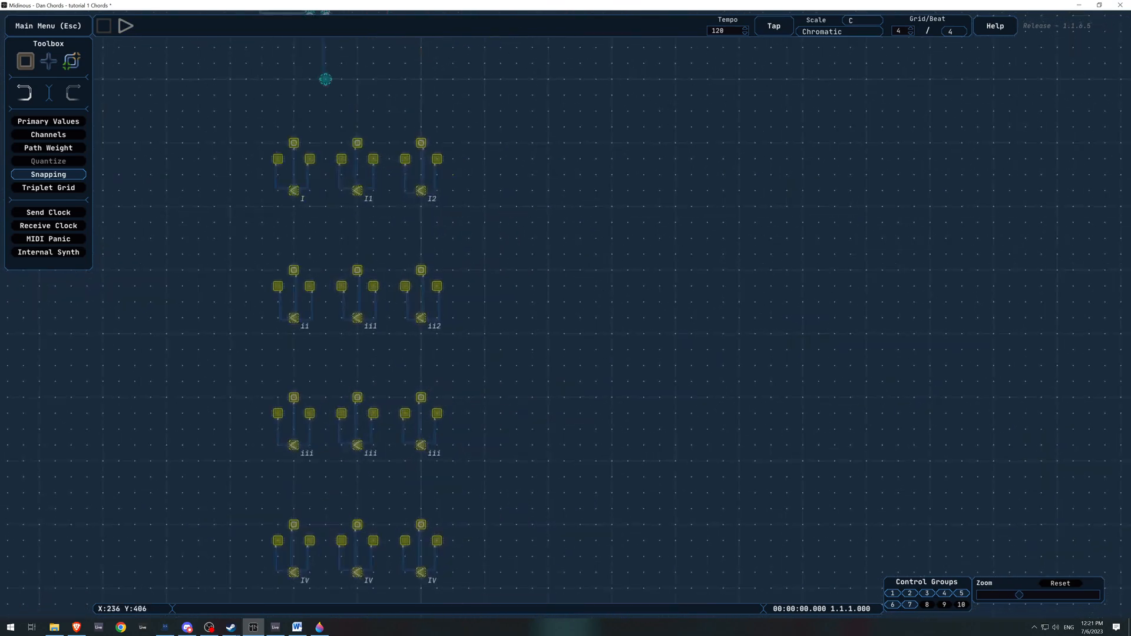
{"action": "left_click_drag", "start_coordinate": [494, 205], "coordinate": [565, 300]}
{"action": "scroll", "coordinate": [573, 308], "scroll_direction": "up", "scroll_amount": 1}
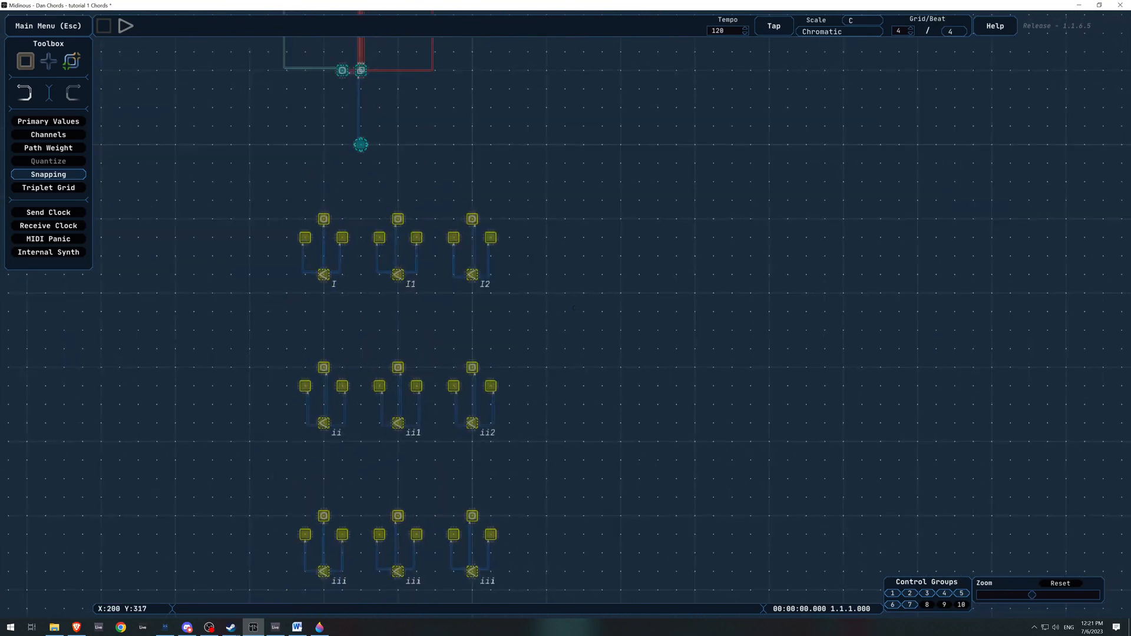
{"action": "key", "text": "q"}
{"action": "key", "text": "w"}
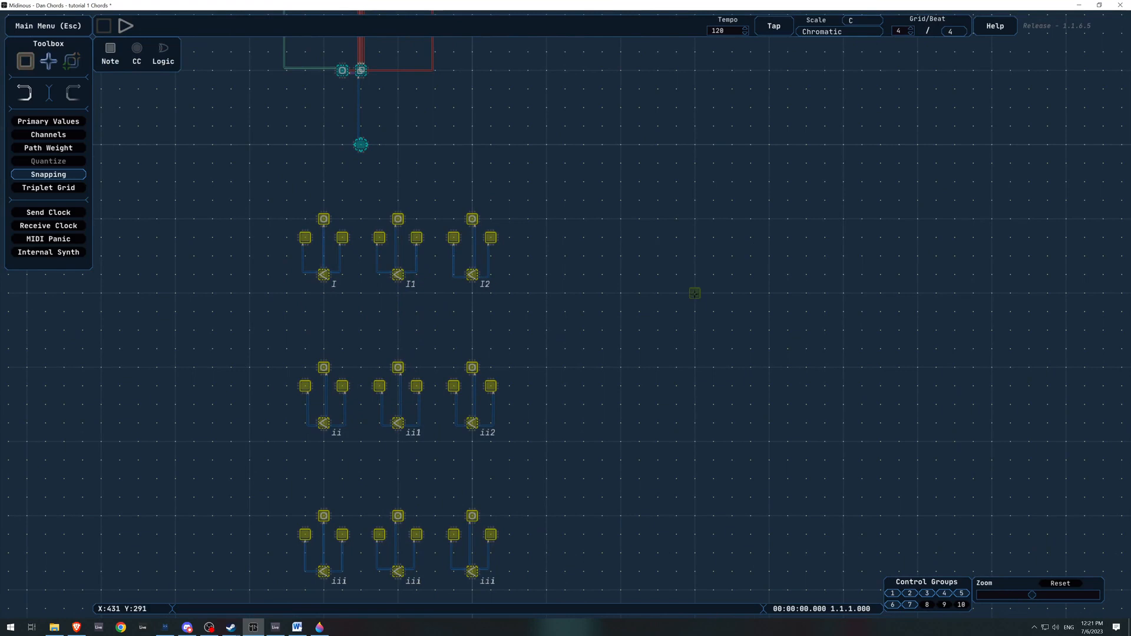
{"action": "left_click", "coordinate": [694, 292]}
{"action": "left_click", "coordinate": [694, 256]}
{"action": "left_click", "coordinate": [695, 329]}
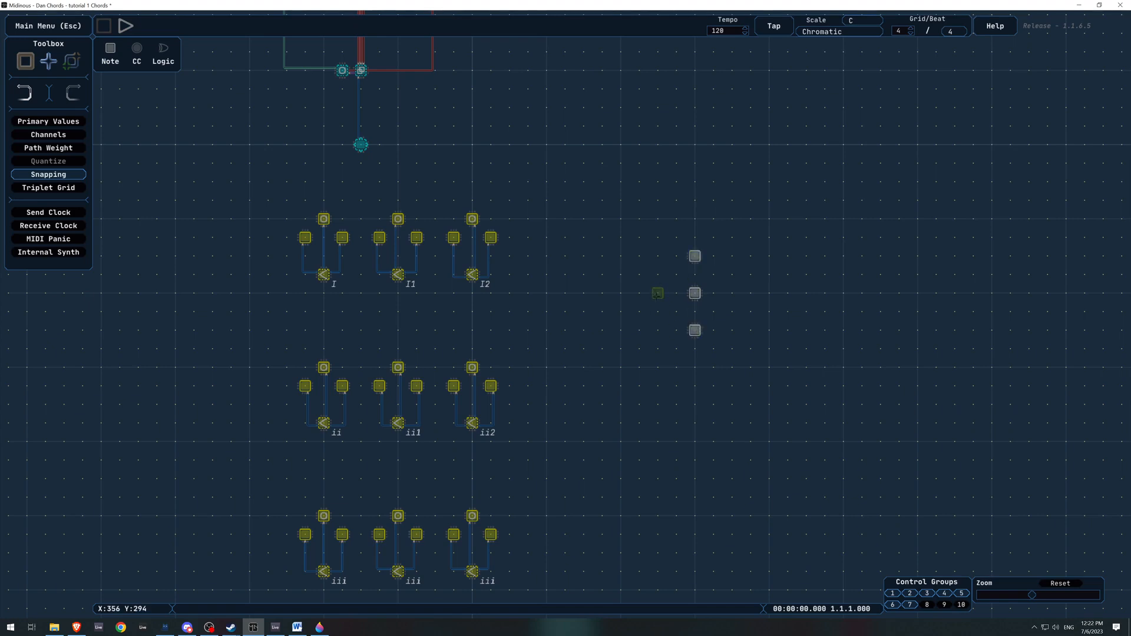
{"action": "left_click", "coordinate": [658, 292]}
{"action": "left_click", "coordinate": [676, 274]}
Mute the middle point of the new column, set it to the third (purple) path mode and label it I.
{"action": "left_click", "coordinate": [25, 61]}
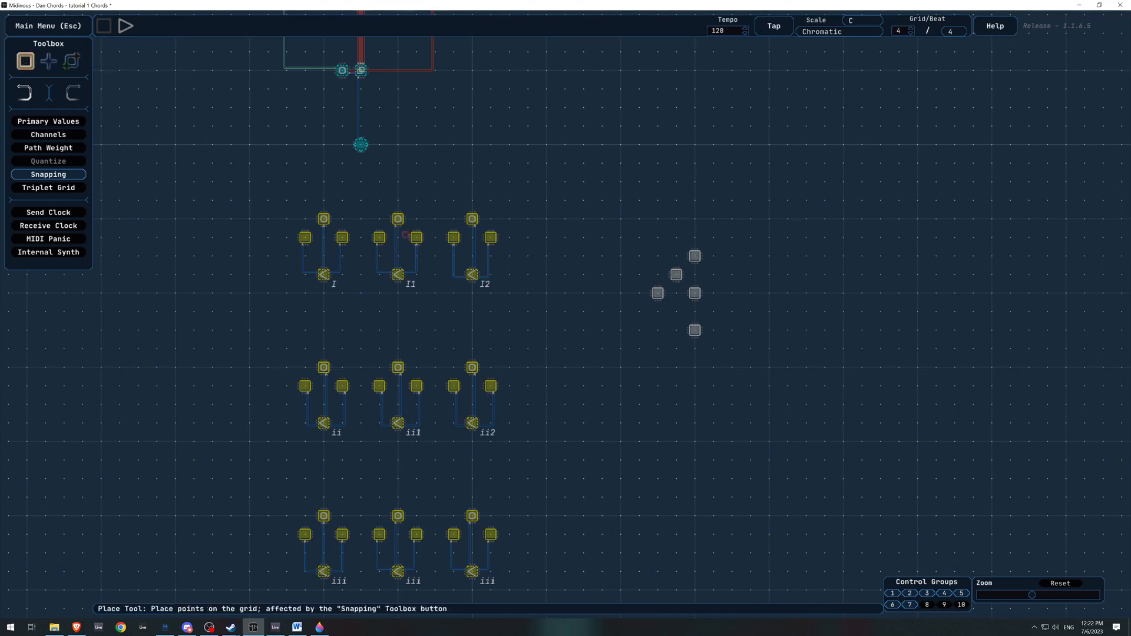
{"action": "left_click", "coordinate": [695, 293]}
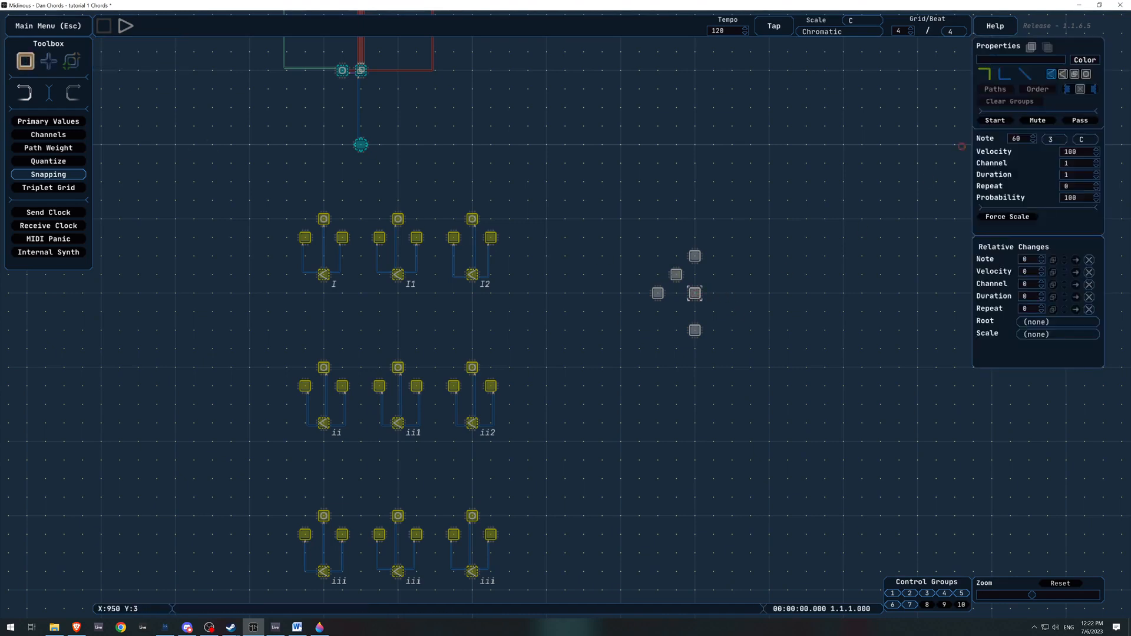
{"action": "left_click", "coordinate": [1032, 123]}
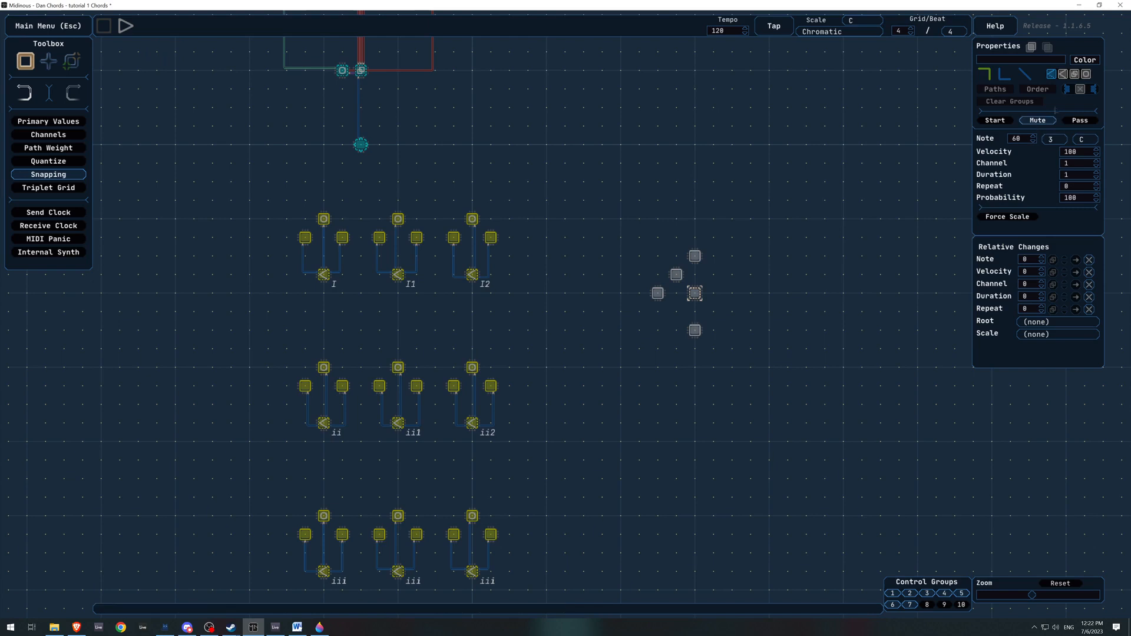
{"action": "left_click", "coordinate": [1074, 74]}
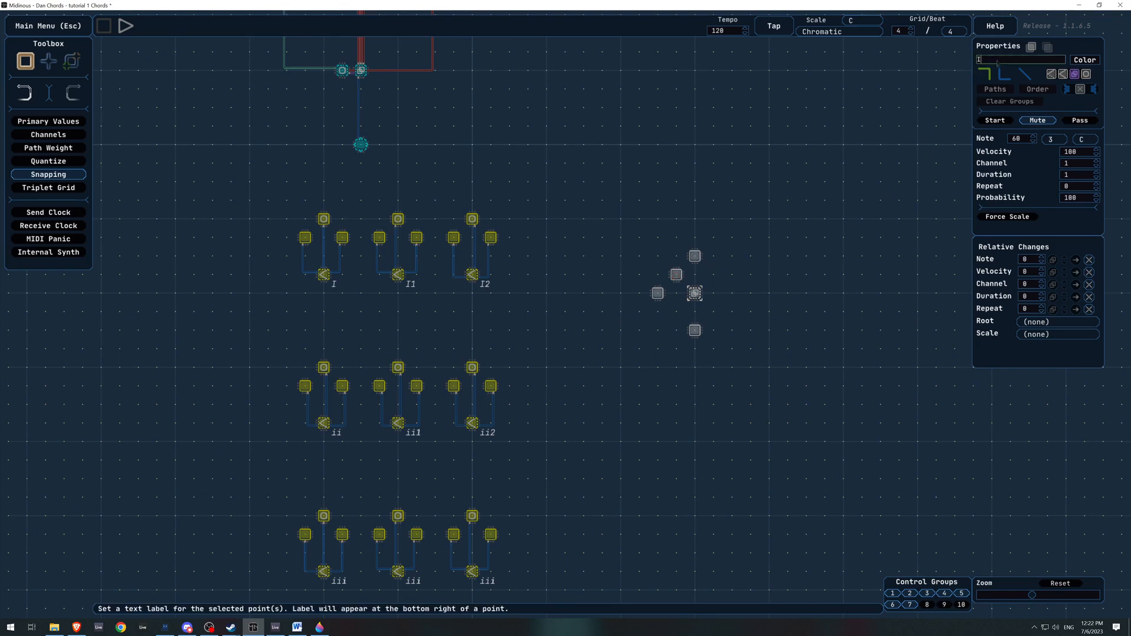
{"action": "left_click", "coordinate": [773, 360]}
Label the point diagonally above the I point x and mute it.
{"action": "left_click", "coordinate": [677, 275]}
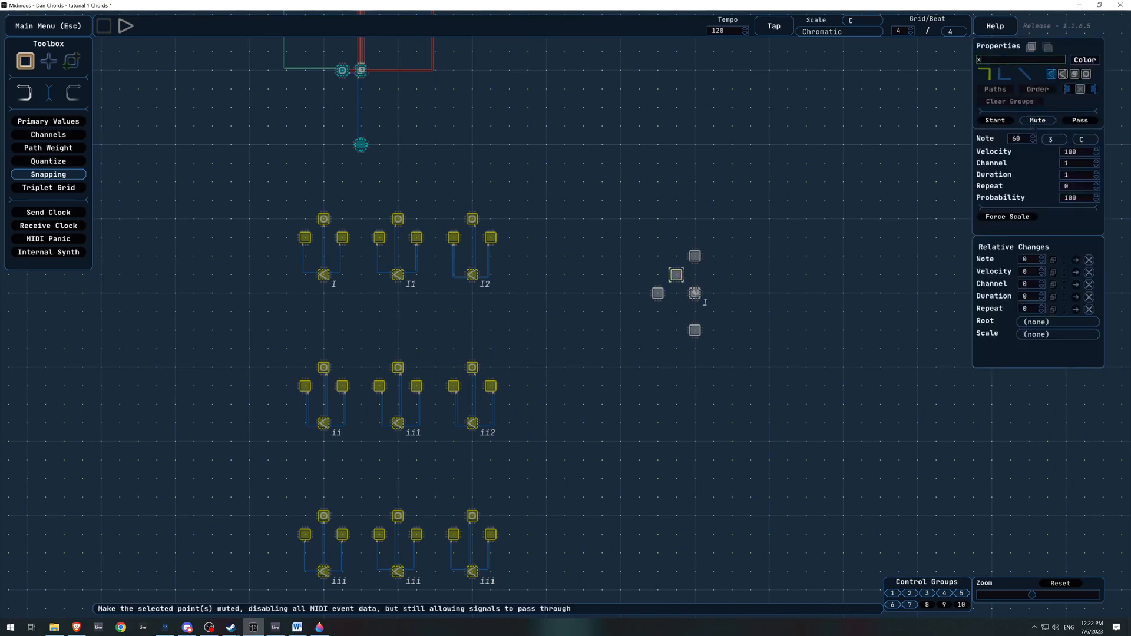
{"action": "left_click", "coordinate": [1033, 120]}
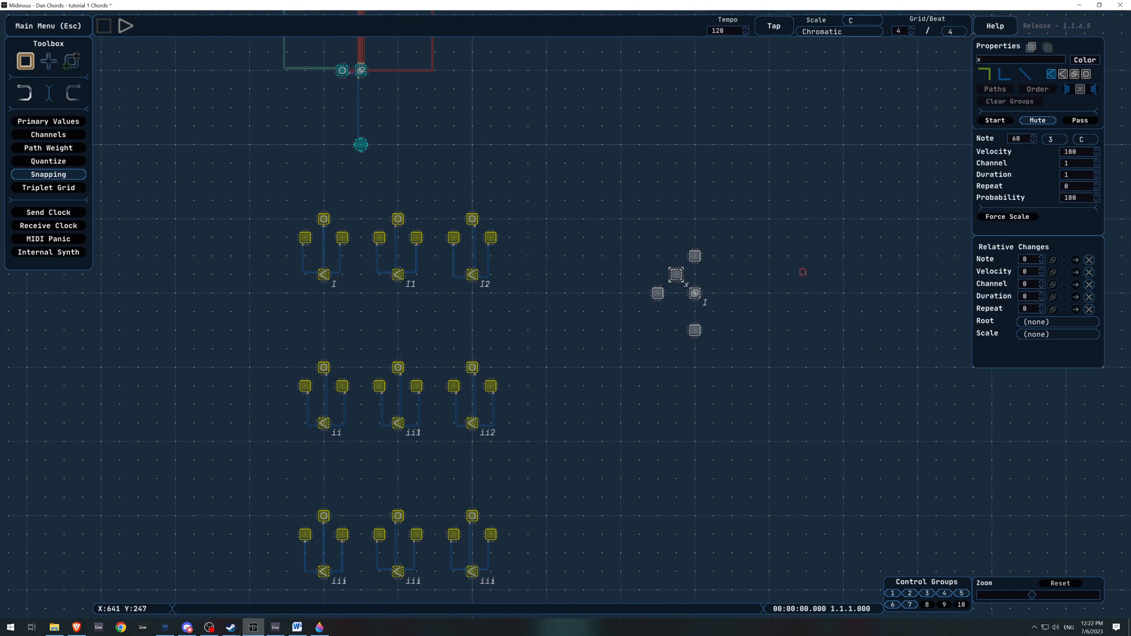
{"action": "left_click", "coordinate": [803, 272]}
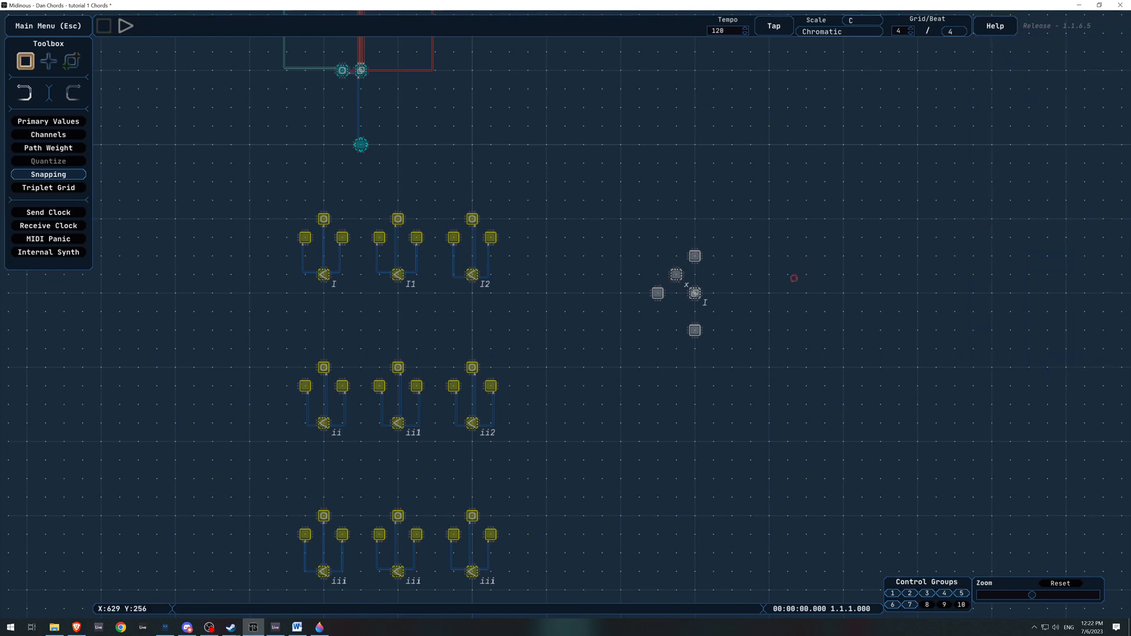
Draw paths from the I point to the x point and the three other note points around it.
{"action": "key", "text": "e"}
{"action": "left_click_drag", "start_coordinate": [694, 293], "coordinate": [658, 292]}
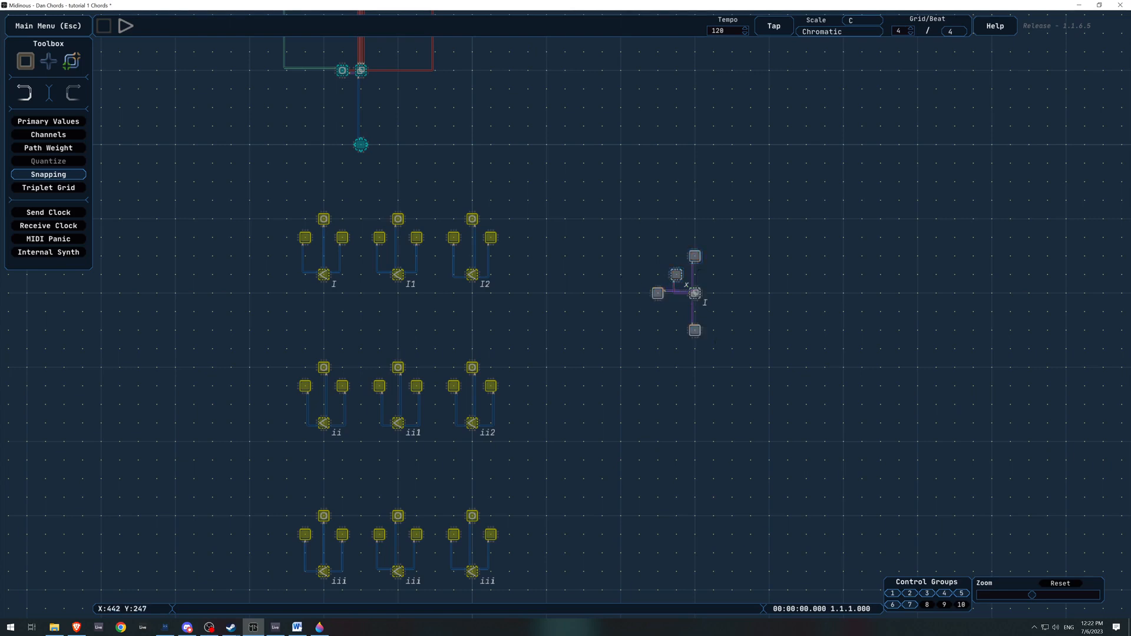
Label the point below the I point add7 and the point beside it, past x, add9.
{"action": "key", "text": "q"}
{"action": "left_click", "coordinate": [694, 255]}
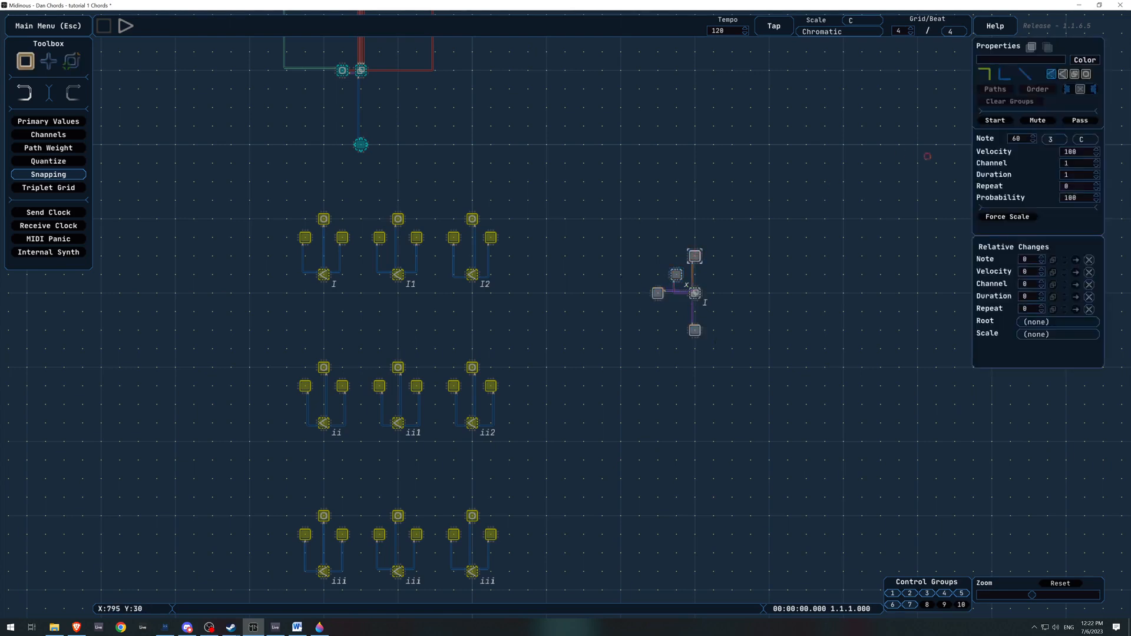
{"action": "left_click", "coordinate": [694, 329]}
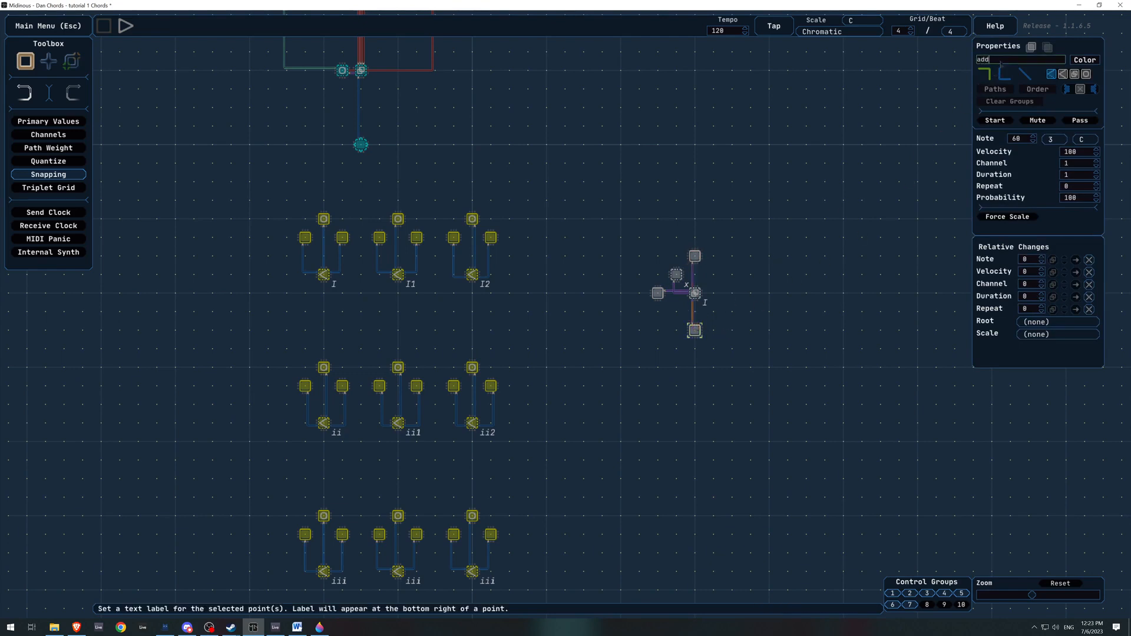
{"action": "left_click", "coordinate": [657, 292]}
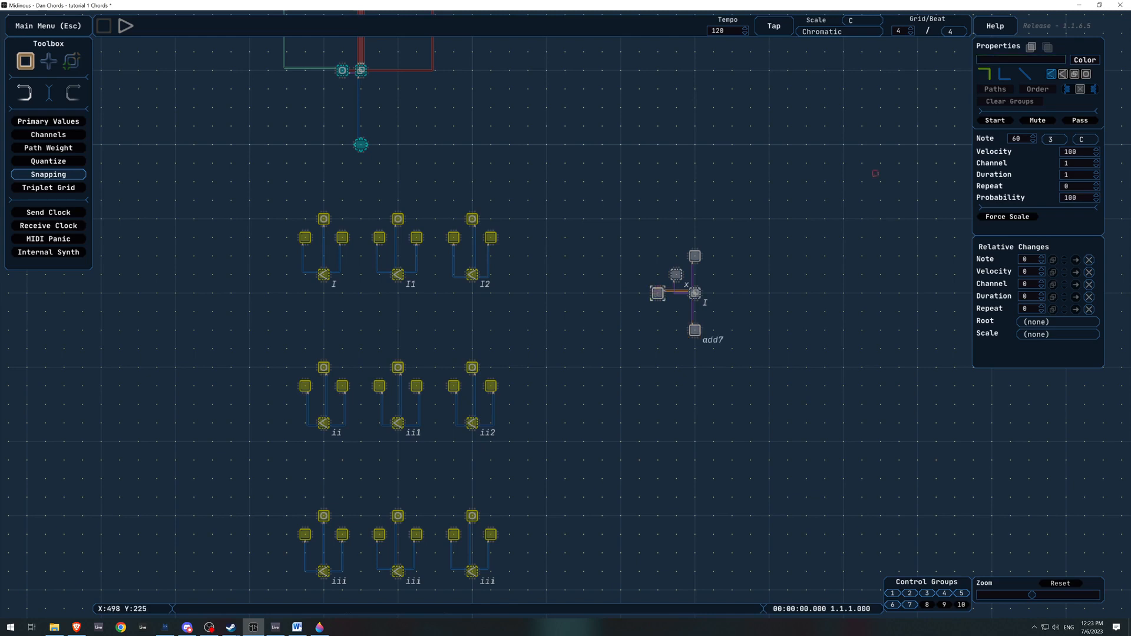
{"action": "left_click", "coordinate": [1014, 63]}
{"action": "type", "text": "add"}
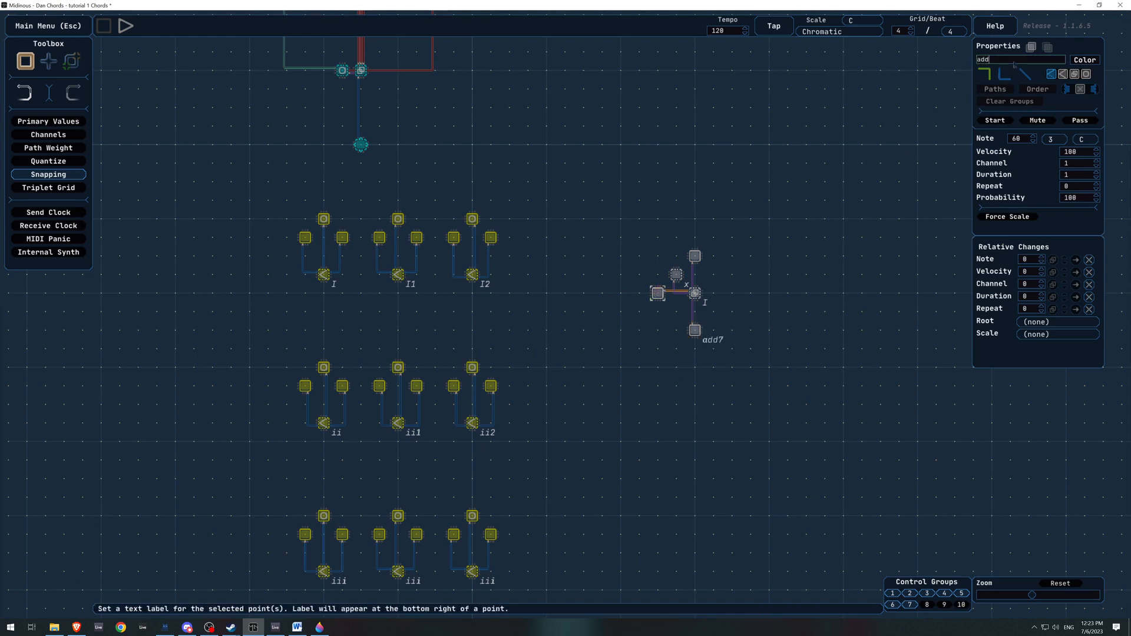
{"action": "type", "text": "9"}
{"action": "left_click", "coordinate": [828, 240]}
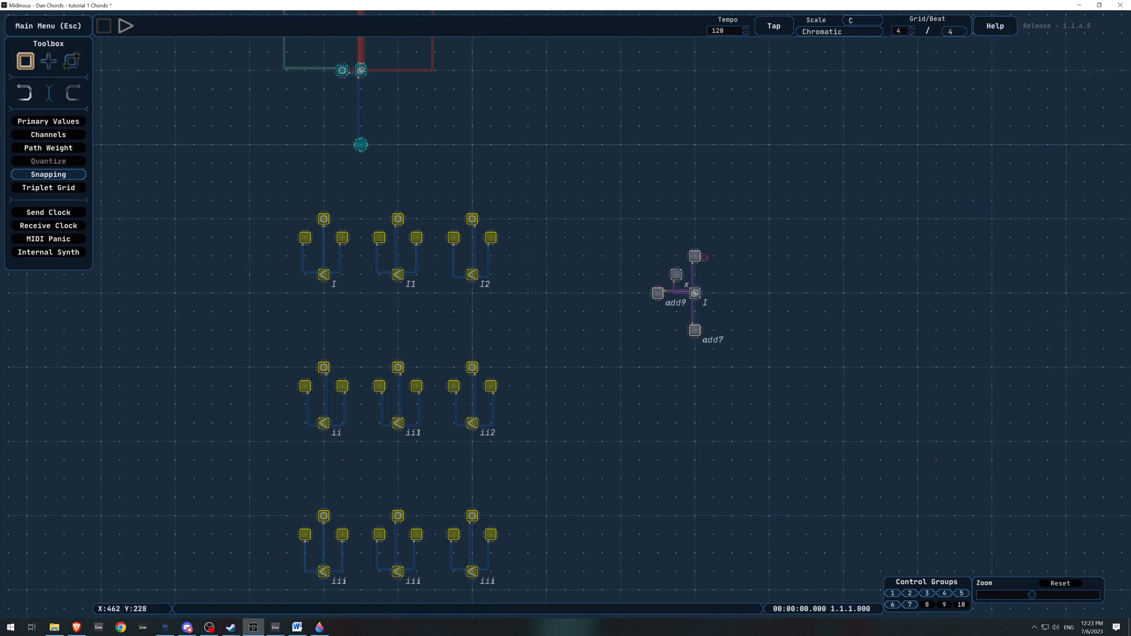
Label the note point directly above the I point add11.
{"action": "left_click", "coordinate": [701, 257]}
{"action": "left_click", "coordinate": [1001, 61]}
{"action": "type", "text": "add"}
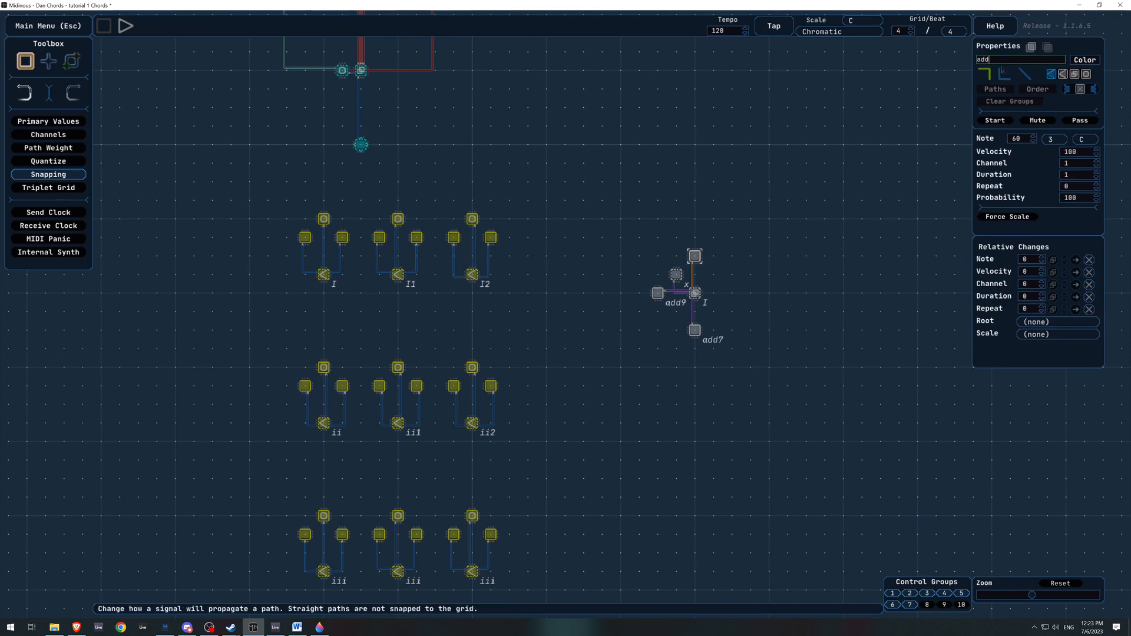
{"action": "type", "text": "11"}
{"action": "left_click", "coordinate": [848, 296]}
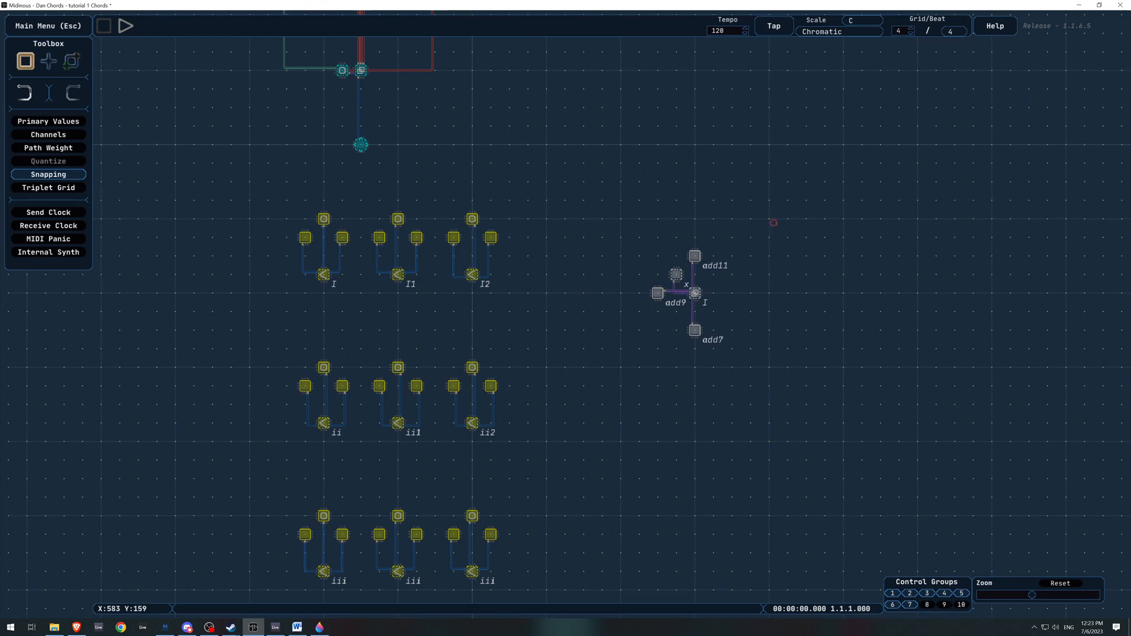
Colour all five points of the new I cluster red by reducing their green and blue components to 0.
{"action": "left_click_drag", "start_coordinate": [773, 225], "coordinate": [614, 377]}
{"action": "left_click", "coordinate": [1084, 59]}
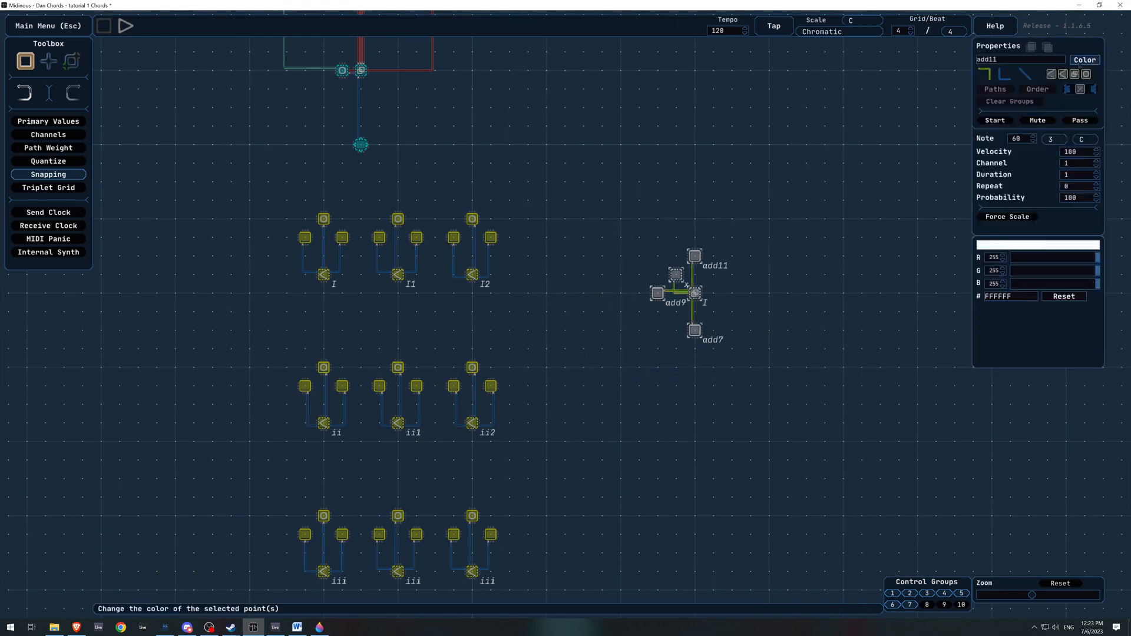
{"action": "left_click_drag", "start_coordinate": [1097, 270], "coordinate": [1009, 271]}
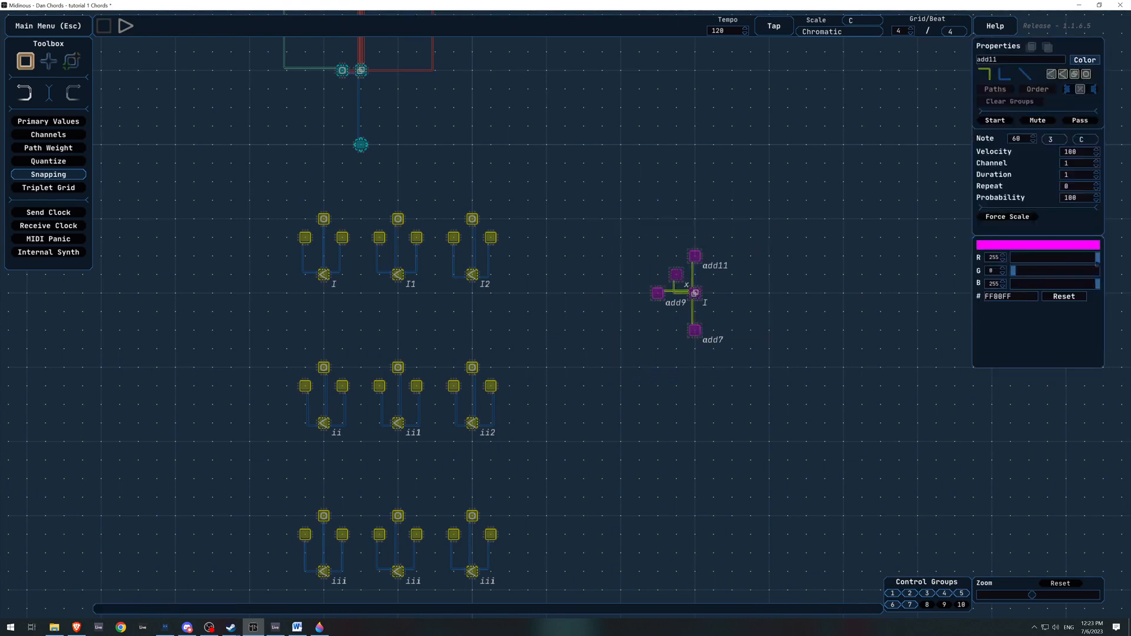
{"action": "left_click_drag", "start_coordinate": [1096, 258], "coordinate": [1010, 284]}
{"action": "left_click", "coordinate": [781, 333]}
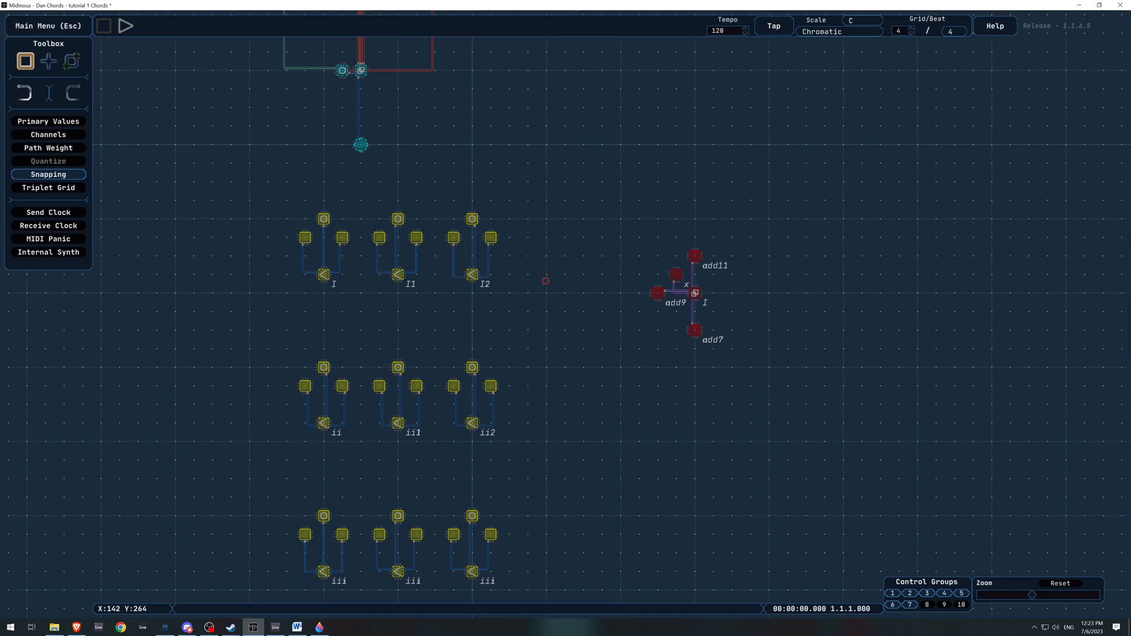
Place a note point just above the I2 chord's base point, set it to the fourth (red circle) path mode and mute it.
{"action": "key", "text": "w"}
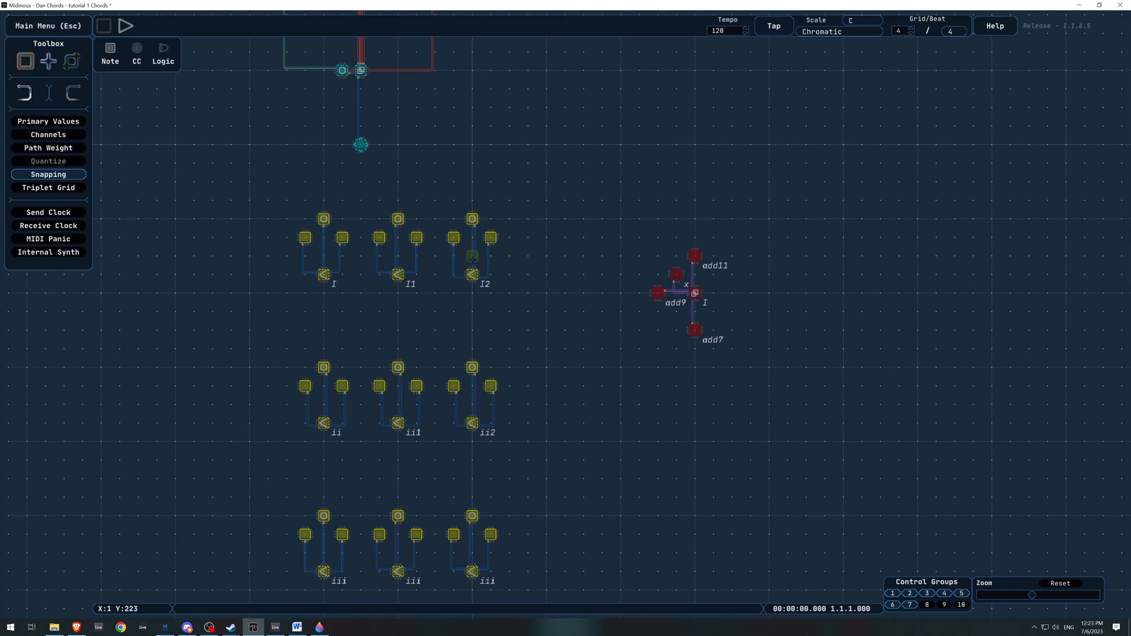
{"action": "left_click", "coordinate": [472, 258]}
{"action": "key", "text": "q"}
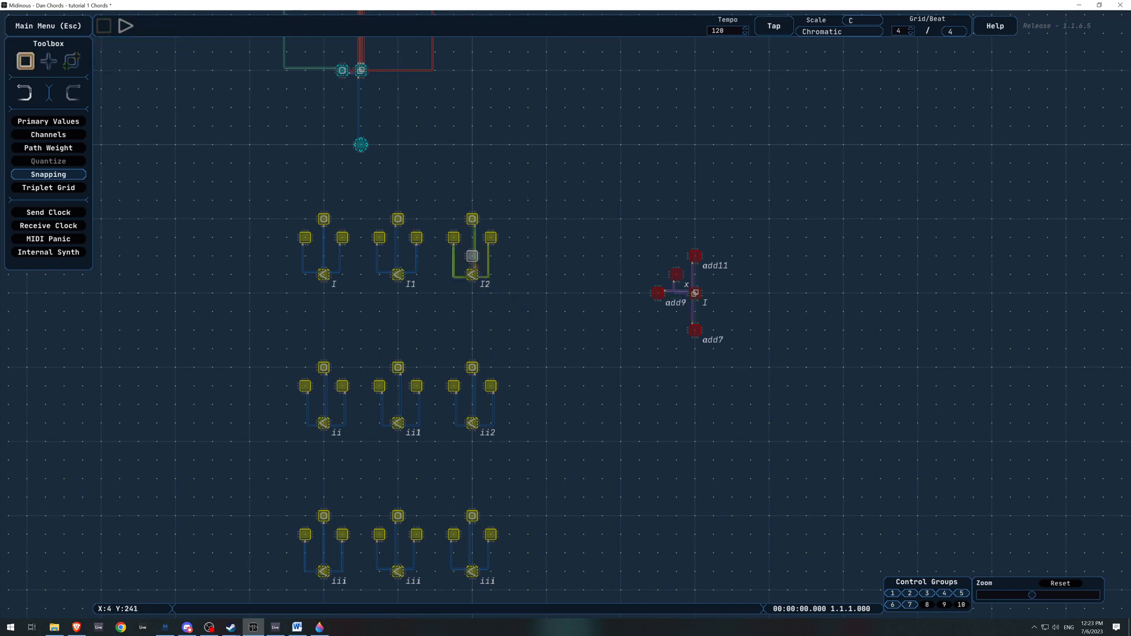
{"action": "left_click", "coordinate": [472, 256]}
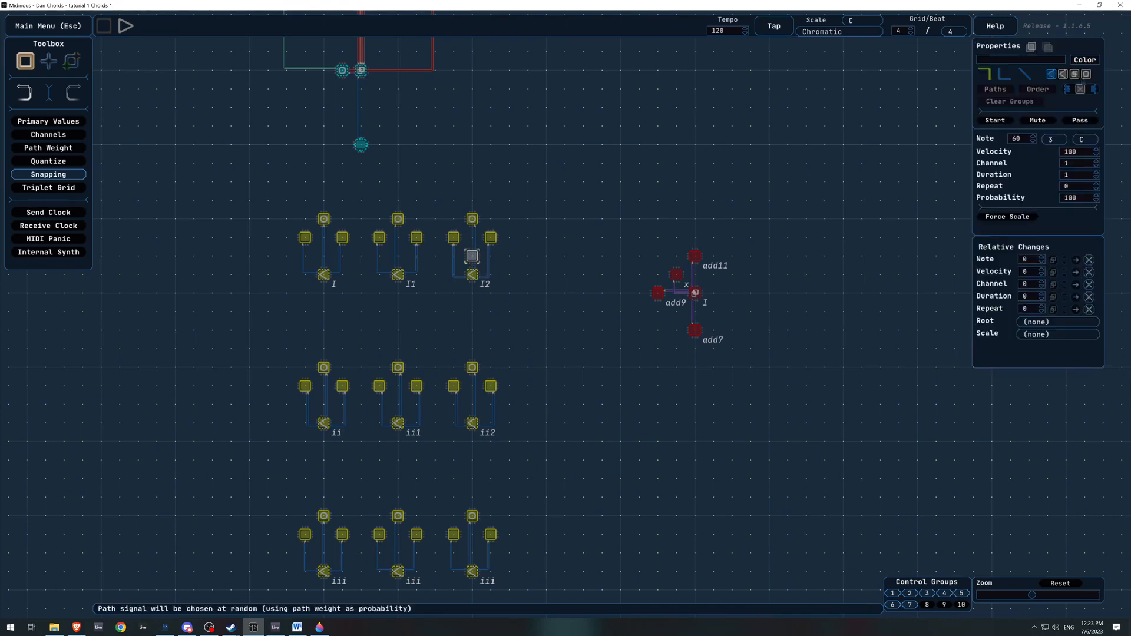
{"action": "left_click", "coordinate": [1086, 74]}
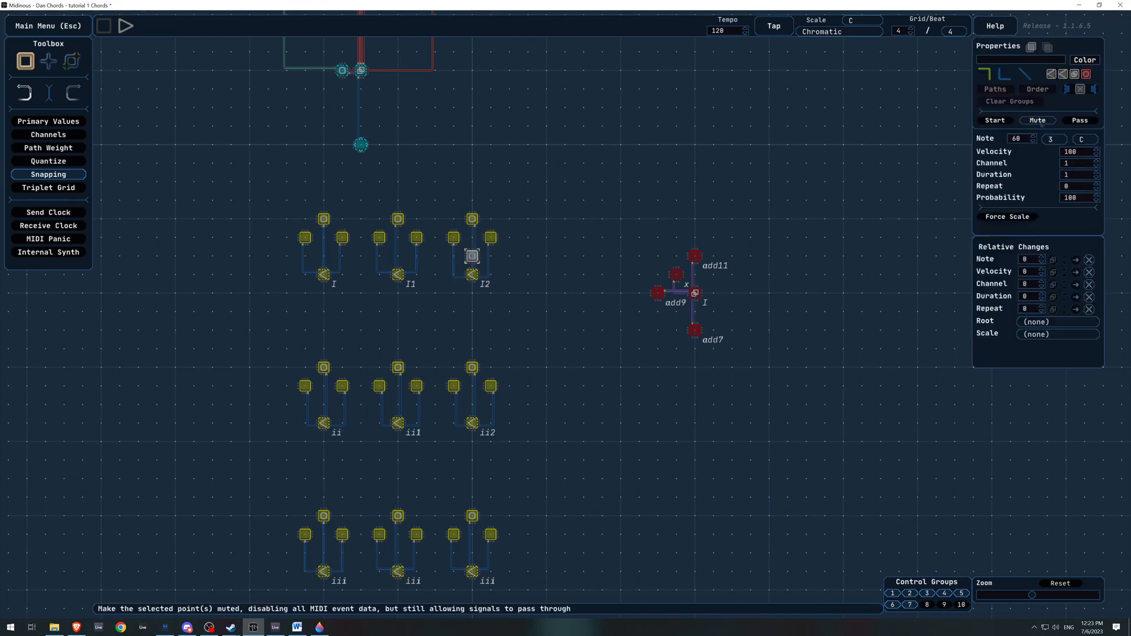
{"action": "left_click", "coordinate": [1037, 120]}
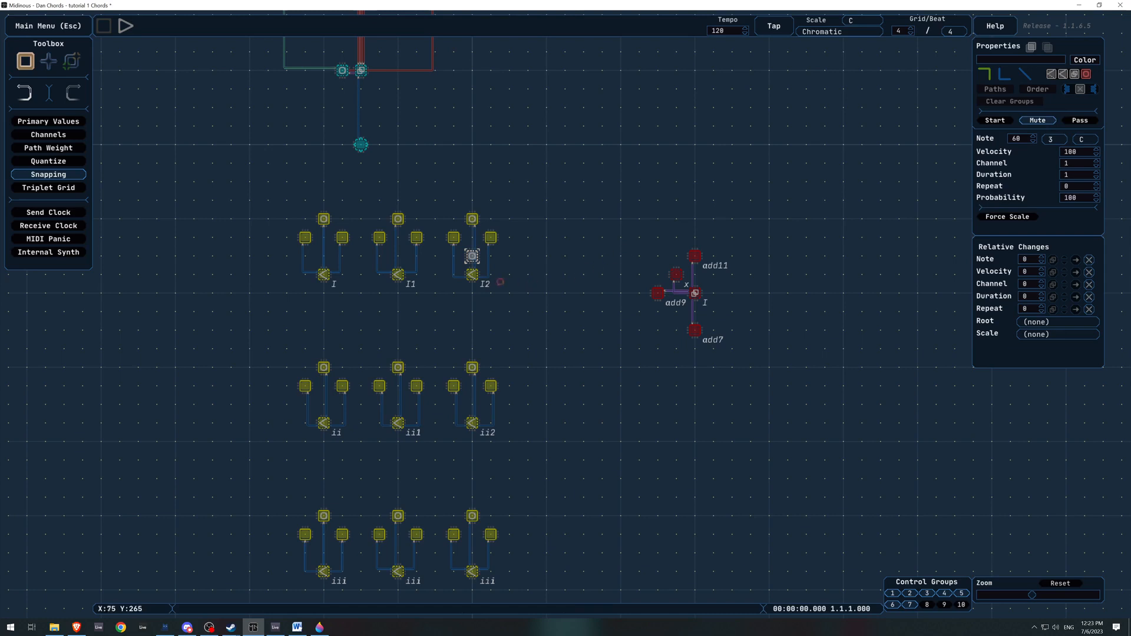
Connect the I2 base point to the new muted point above it and colour that point red.
{"action": "key", "text": "e"}
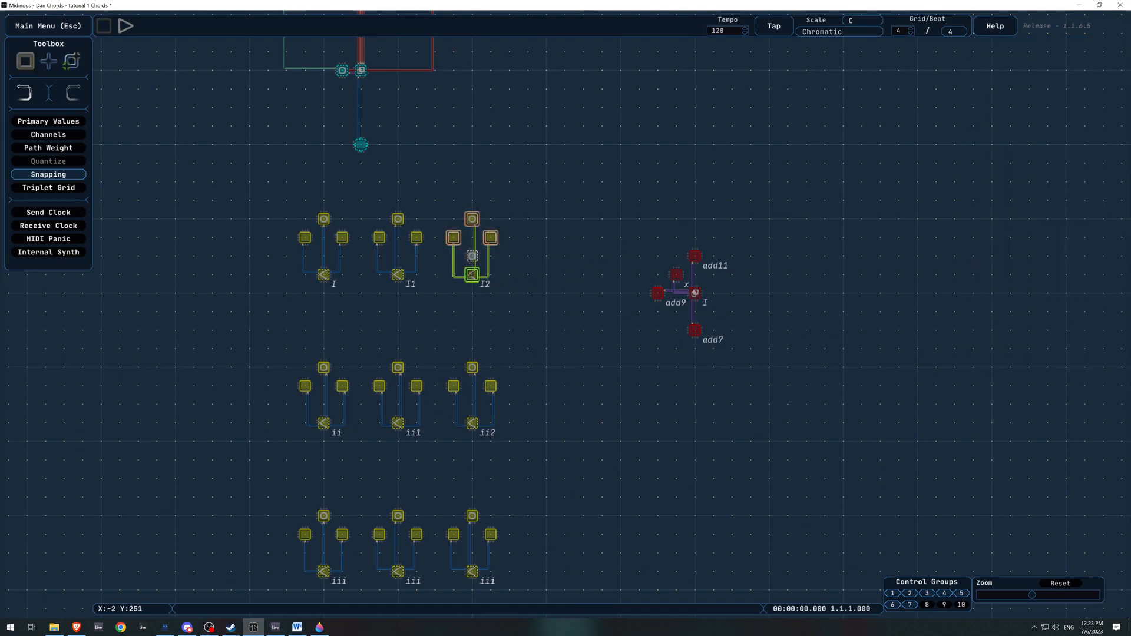
{"action": "left_click", "coordinate": [471, 255]}
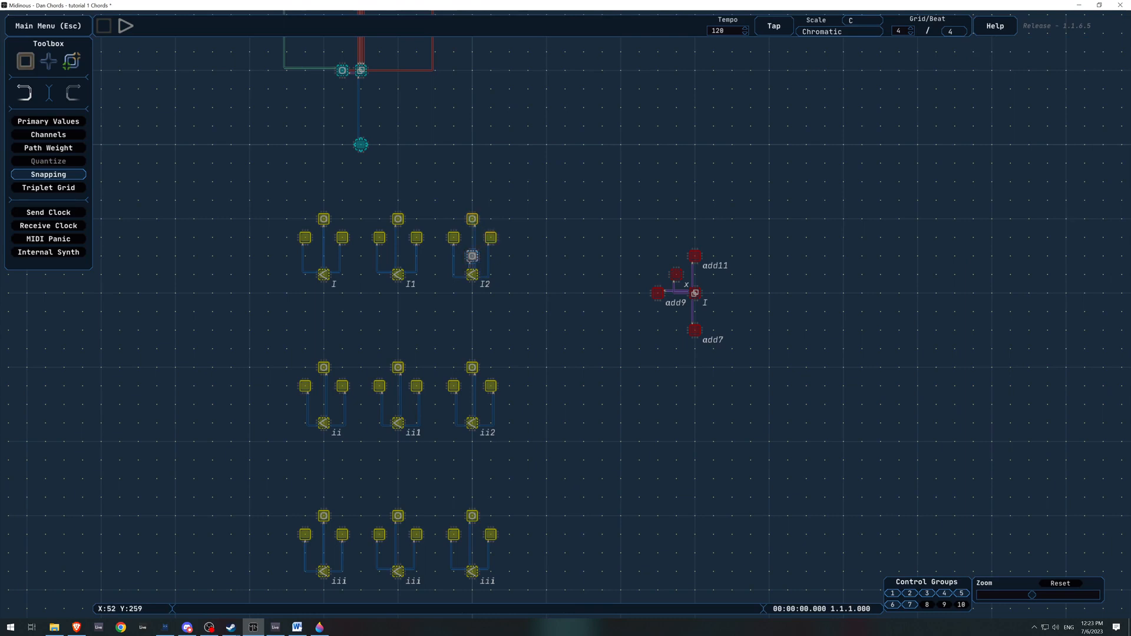
{"action": "key", "text": "q"}
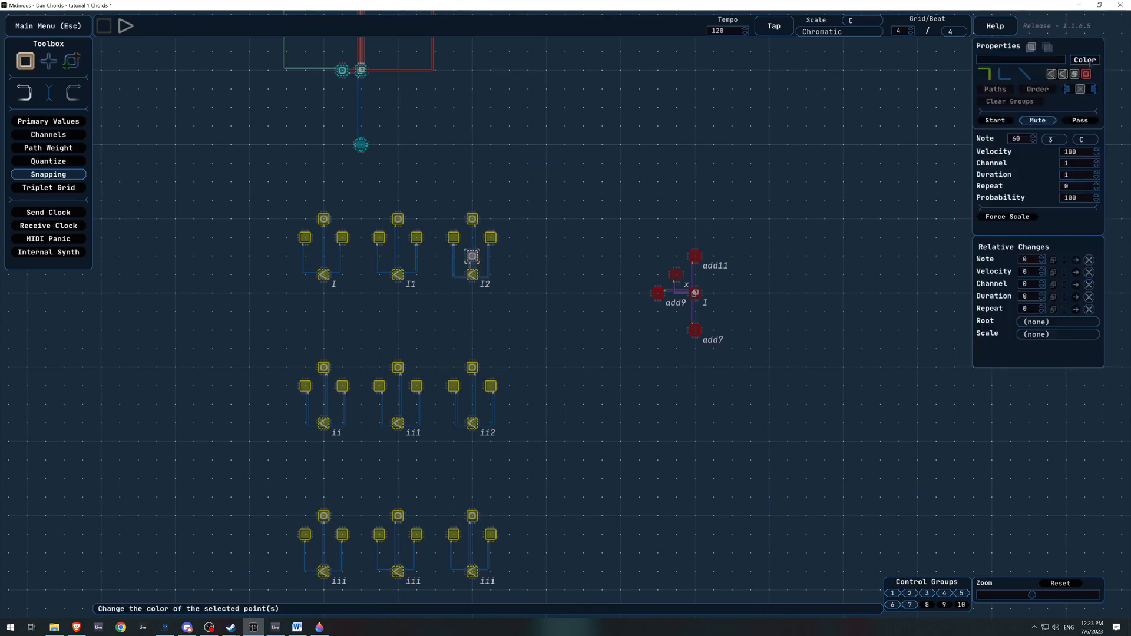
{"action": "left_click", "coordinate": [1085, 59]}
{"action": "left_click_drag", "start_coordinate": [1097, 284], "coordinate": [1010, 285]}
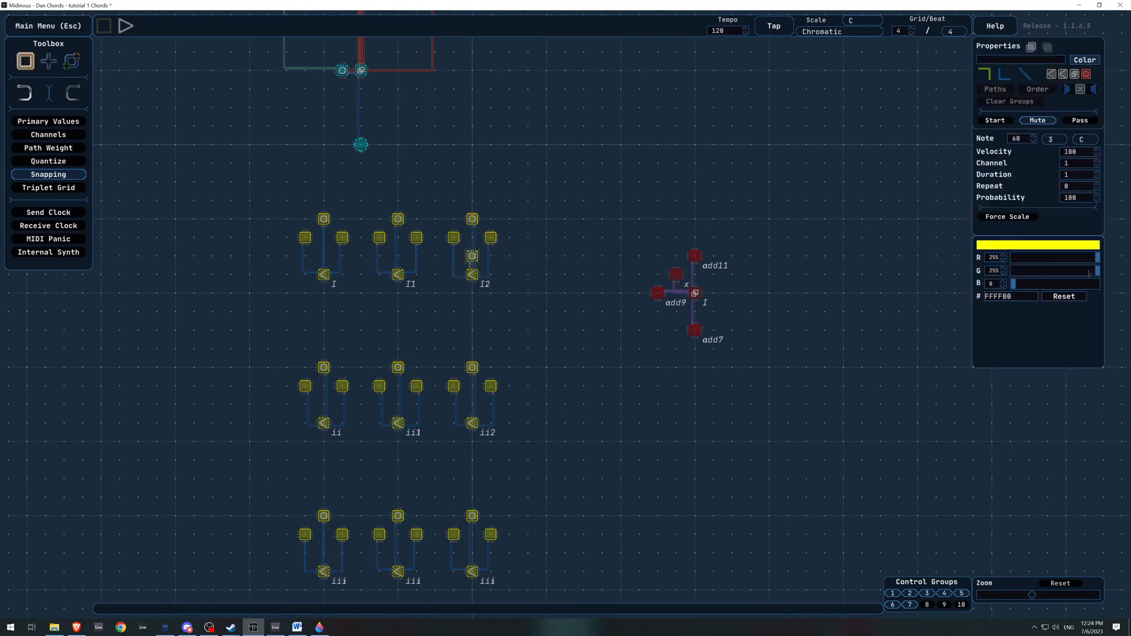
{"action": "left_click_drag", "start_coordinate": [1097, 271], "coordinate": [1001, 276]}
{"action": "left_click", "coordinate": [944, 286]}
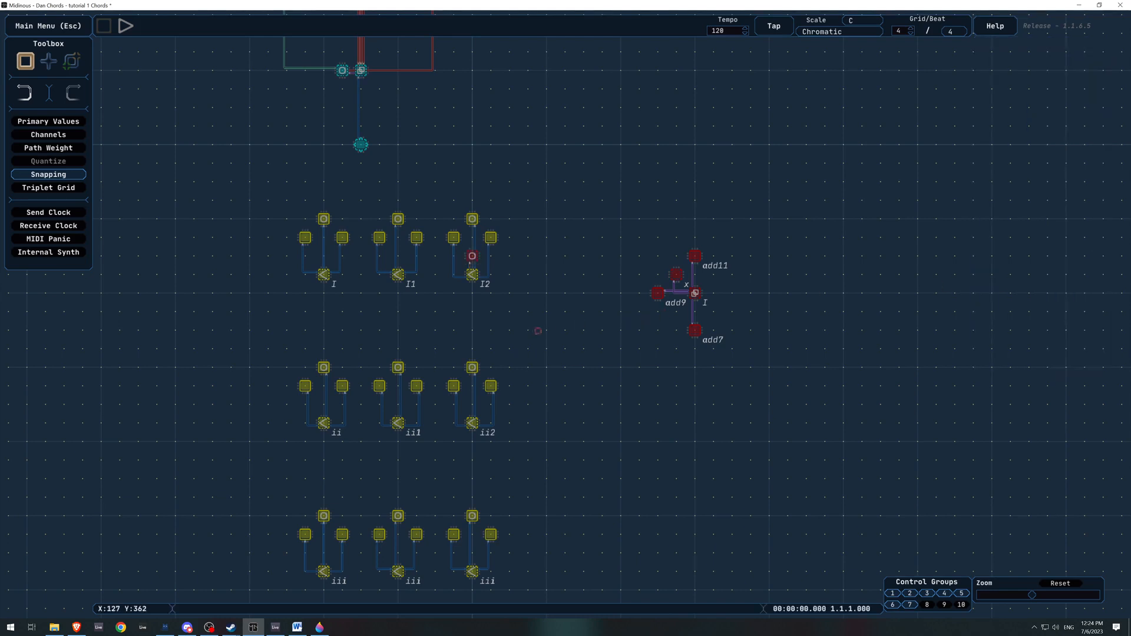
Try a path from the red point in the I2 chord to the I point of the new cluster, and delete it.
{"action": "left_click", "coordinate": [471, 256]}
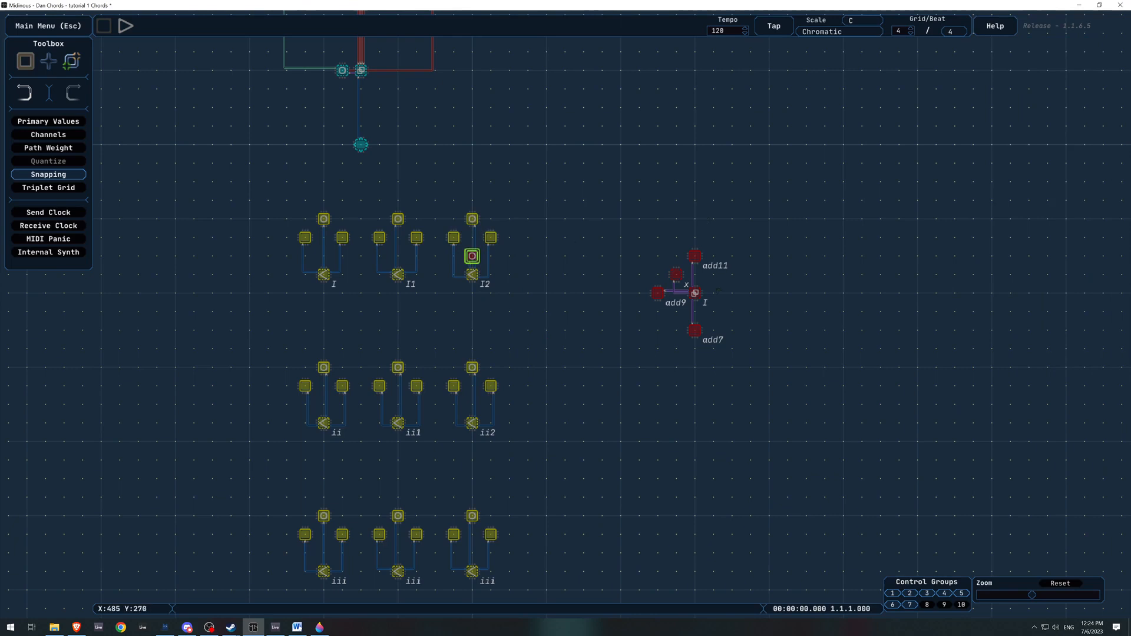
{"action": "left_click", "coordinate": [695, 292]}
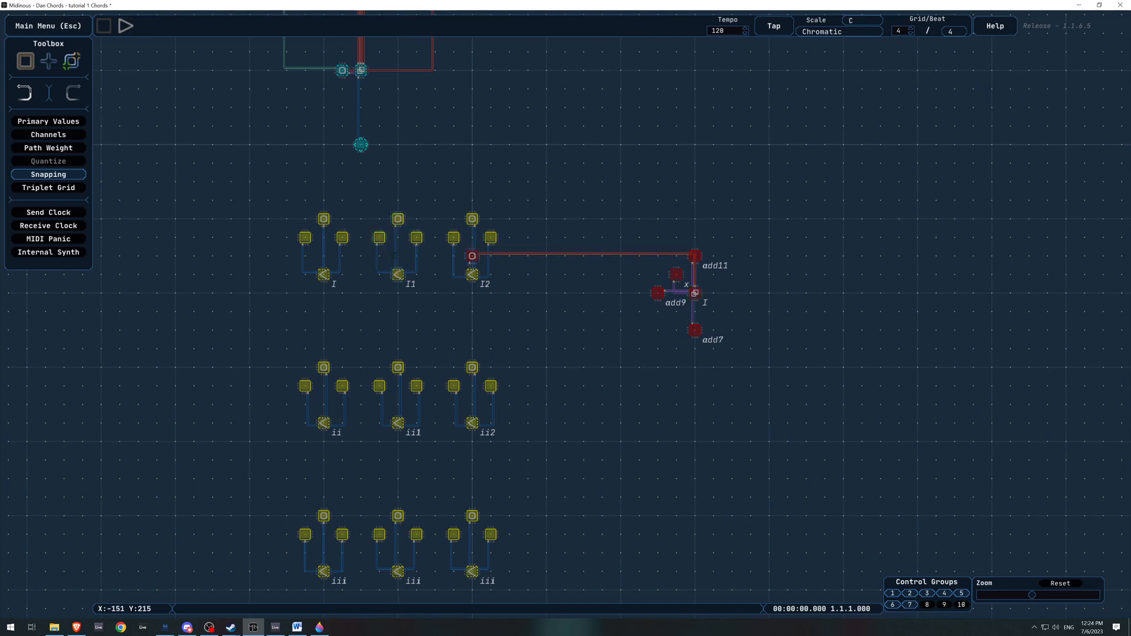
{"action": "key", "text": "q"}
{"action": "left_click", "coordinate": [585, 253]}
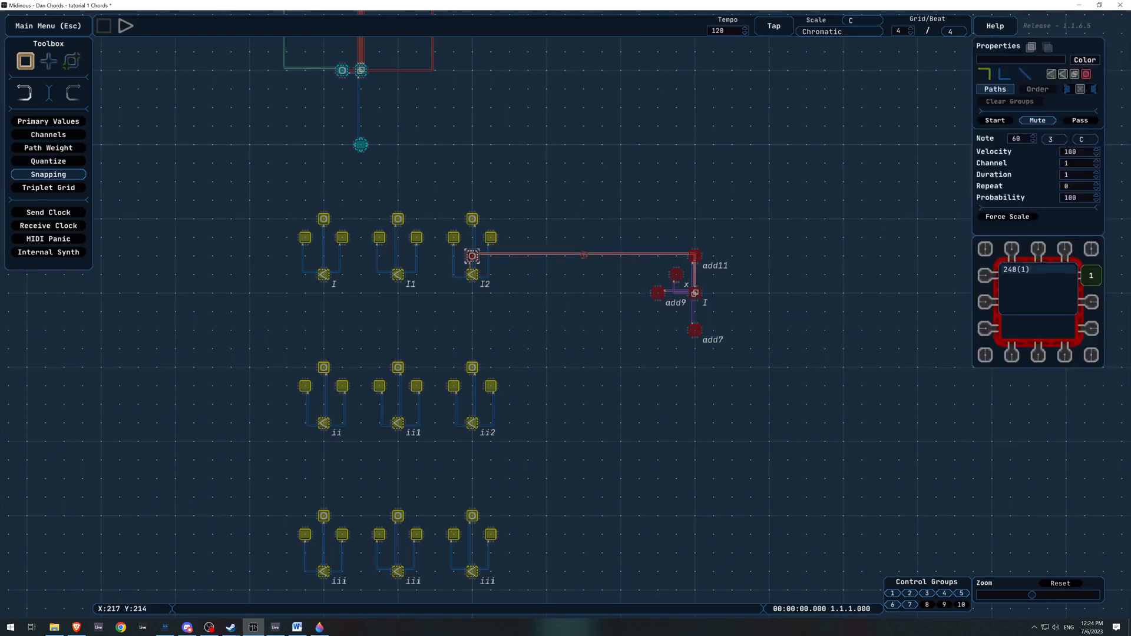
{"action": "key", "text": "Delete"}
Switch to Paint 3D and mark C4, E4 and G4 on the note chart as chord tones 1, 3 and 5.
{"action": "scroll", "coordinate": [775, 351], "scroll_direction": "up", "scroll_amount": 2}
{"action": "left_click_drag", "start_coordinate": [809, 329], "coordinate": [682, 323]}
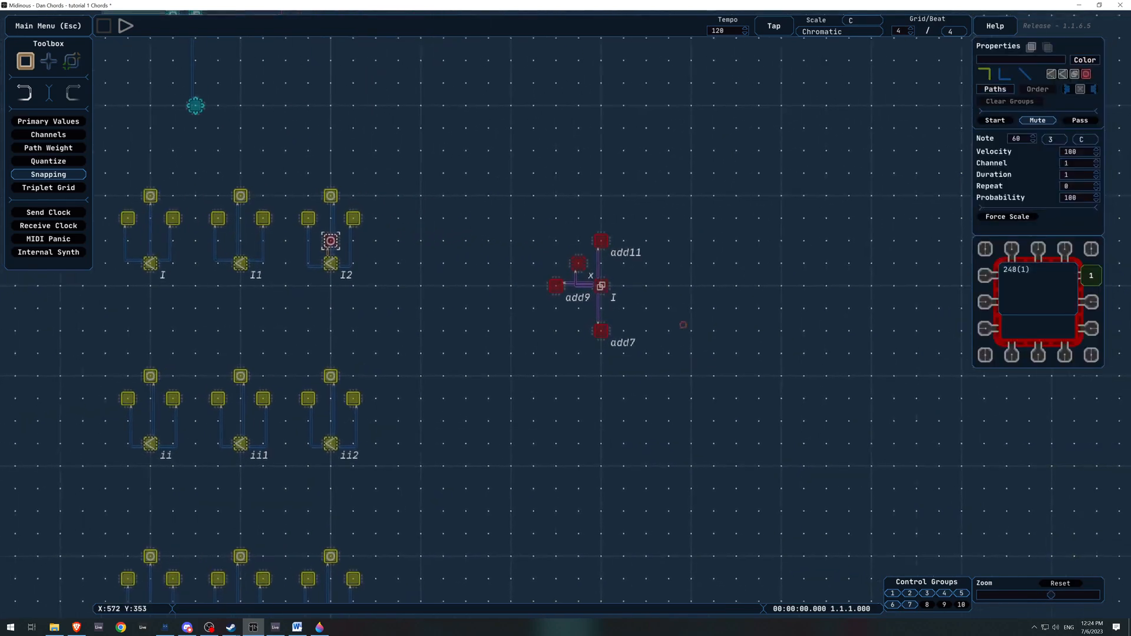
{"action": "scroll", "coordinate": [692, 322], "scroll_direction": "up", "scroll_amount": 1}
{"action": "left_click", "coordinate": [671, 329]}
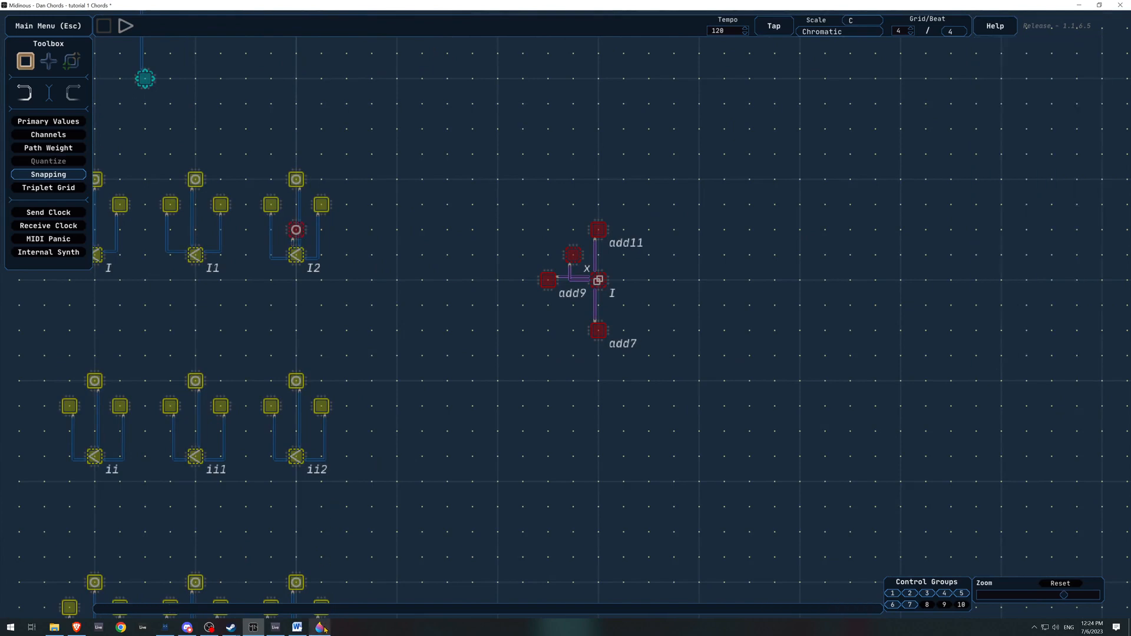
{"action": "mouse_move", "coordinate": [325, 624]}
{"action": "left_click", "coordinate": [330, 585]}
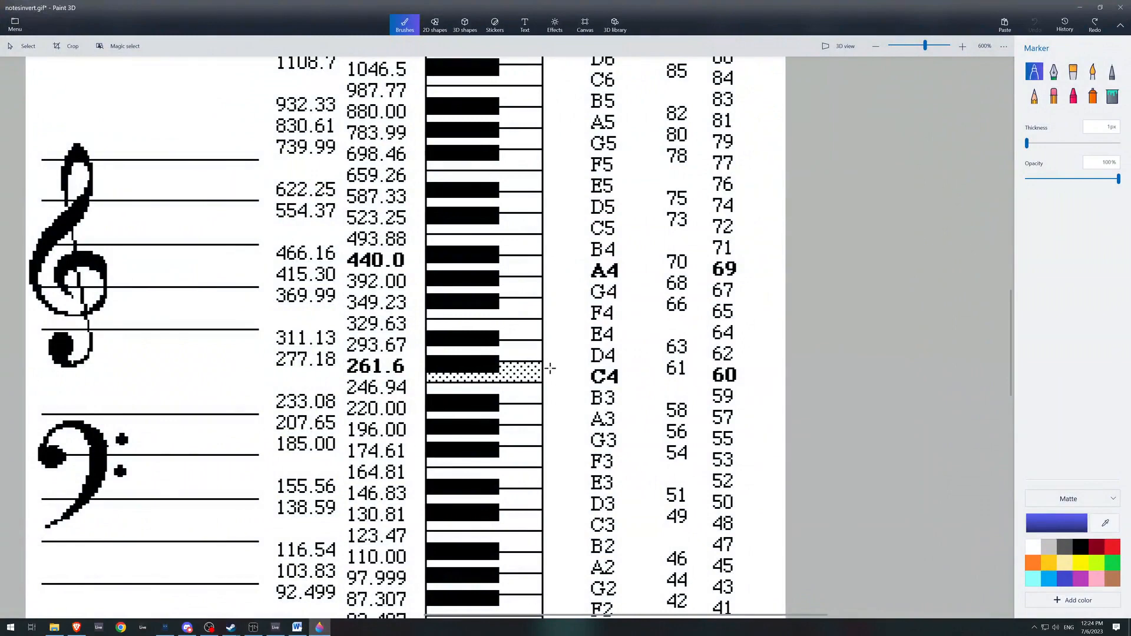
{"action": "left_click_drag", "start_coordinate": [542, 372], "coordinate": [582, 374]}
{"action": "left_click_drag", "start_coordinate": [545, 334], "coordinate": [583, 333]}
{"action": "left_click_drag", "start_coordinate": [544, 289], "coordinate": [576, 291]}
{"action": "left_click_drag", "start_coordinate": [561, 364], "coordinate": [560, 378]}
{"action": "mouse_move", "coordinate": [558, 323]}
{"action": "left_mouse_down"}
{"action": "mouse_move", "coordinate": [569, 330]}
{"action": "mouse_move", "coordinate": [548, 337]}
{"action": "mouse_move", "coordinate": [573, 354]}
{"action": "mouse_move", "coordinate": [553, 344]}
{"action": "left_mouse_up"}
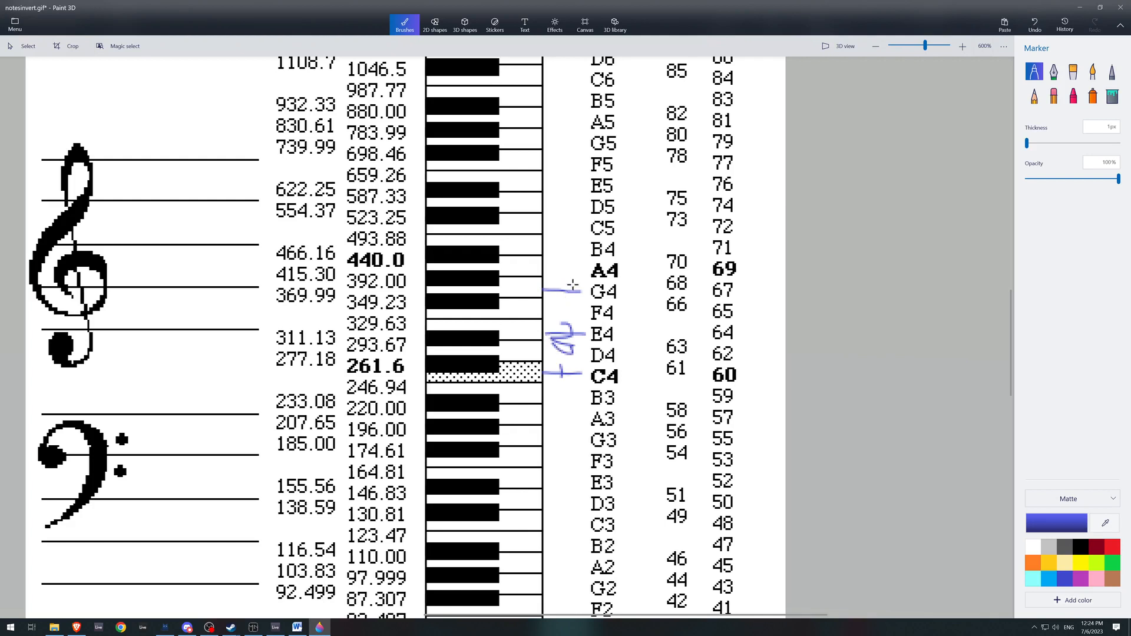
{"action": "mouse_move", "coordinate": [570, 281]}
{"action": "left_mouse_down"}
{"action": "mouse_move", "coordinate": [558, 291]}
{"action": "mouse_move", "coordinate": [576, 300]}
{"action": "mouse_move", "coordinate": [557, 302]}
{"action": "left_mouse_up"}
Mark B4, D5 and F5 on the chart as 7, 9 and 11, linking them to circled MIDI notes 71, 74 and 77.
{"action": "mouse_move", "coordinate": [554, 237]}
{"action": "left_mouse_down"}
{"action": "mouse_move", "coordinate": [566, 245]}
{"action": "mouse_move", "coordinate": [557, 252]}
{"action": "mouse_move", "coordinate": [737, 254]}
{"action": "mouse_move", "coordinate": [712, 241]}
{"action": "left_mouse_up"}
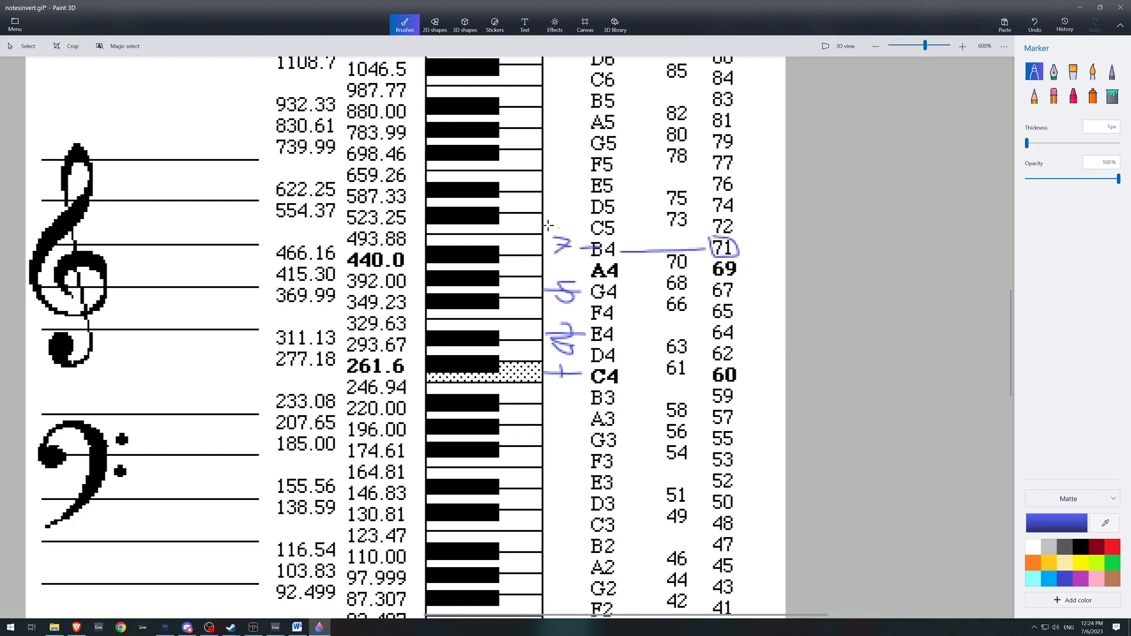
{"action": "left_click_drag", "start_coordinate": [547, 202], "coordinate": [705, 206]}
{"action": "mouse_move", "coordinate": [713, 195]}
{"action": "left_mouse_down"}
{"action": "mouse_move", "coordinate": [709, 207]}
{"action": "mouse_move", "coordinate": [728, 219]}
{"action": "mouse_move", "coordinate": [735, 195]}
{"action": "mouse_move", "coordinate": [714, 195]}
{"action": "left_mouse_up"}
{"action": "left_click_drag", "start_coordinate": [591, 193], "coordinate": [591, 205]}
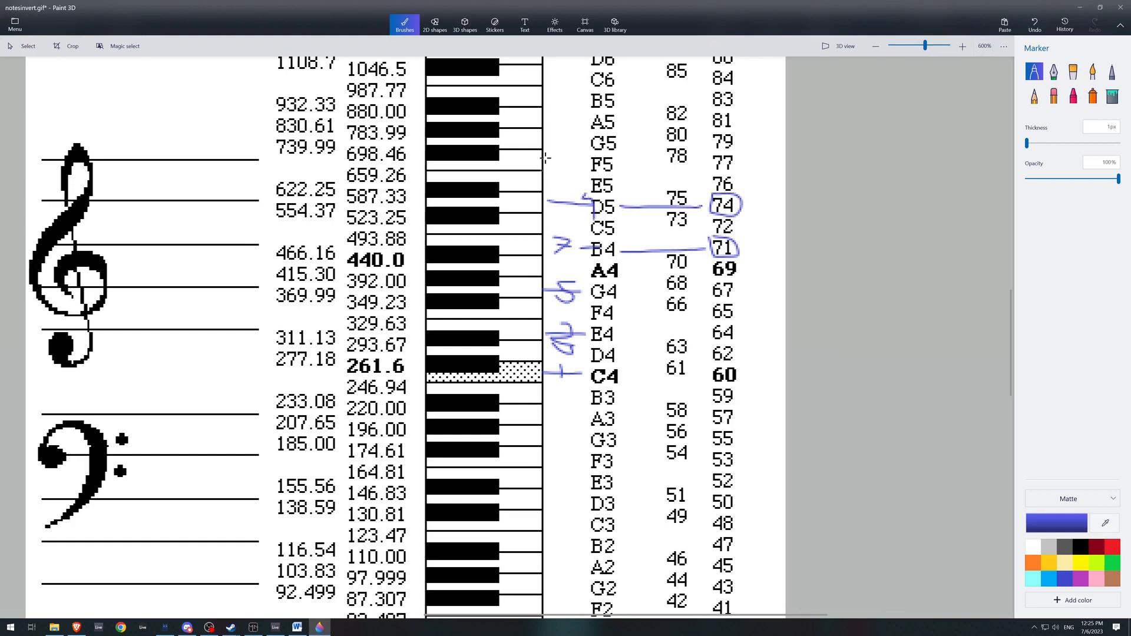
{"action": "mouse_move", "coordinate": [547, 163]}
{"action": "left_mouse_down"}
{"action": "mouse_move", "coordinate": [701, 163]}
{"action": "mouse_move", "coordinate": [713, 175]}
{"action": "mouse_move", "coordinate": [736, 152]}
{"action": "left_mouse_up"}
{"action": "left_click_drag", "start_coordinate": [713, 147], "coordinate": [709, 153]}
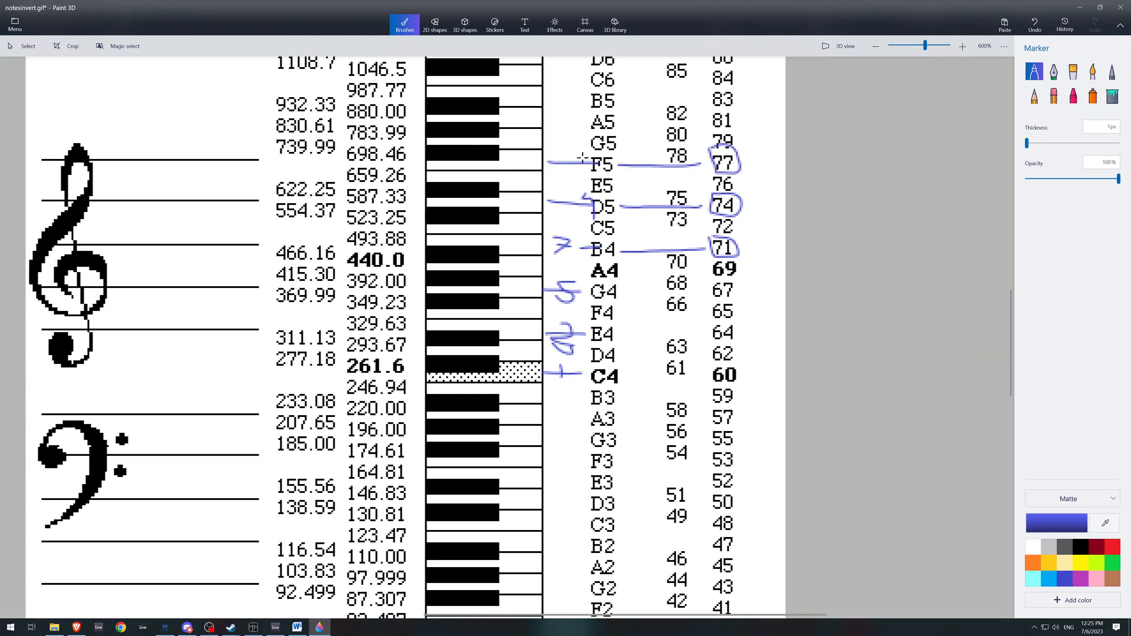
{"action": "mouse_move", "coordinate": [569, 165]}
{"action": "left_mouse_down"}
{"action": "mouse_move", "coordinate": [591, 164]}
{"action": "mouse_move", "coordinate": [580, 175]}
{"action": "left_mouse_up"}
Switch back to Midinous and set the add7 point's note to 71.
{"action": "left_click", "coordinate": [253, 628]}
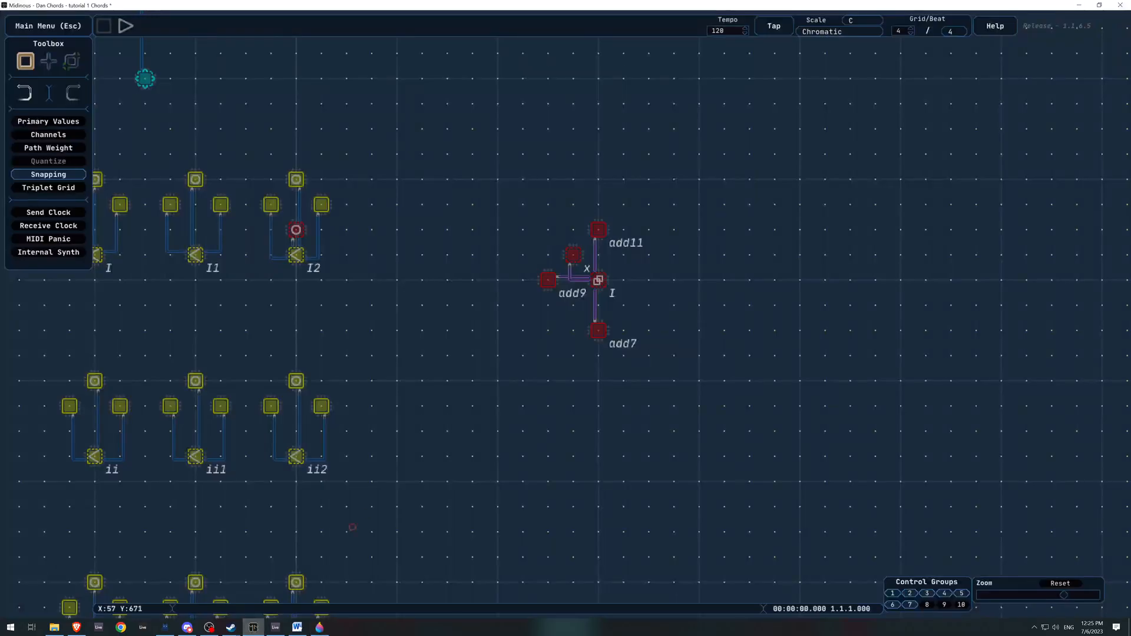
{"action": "left_click", "coordinate": [319, 628]}
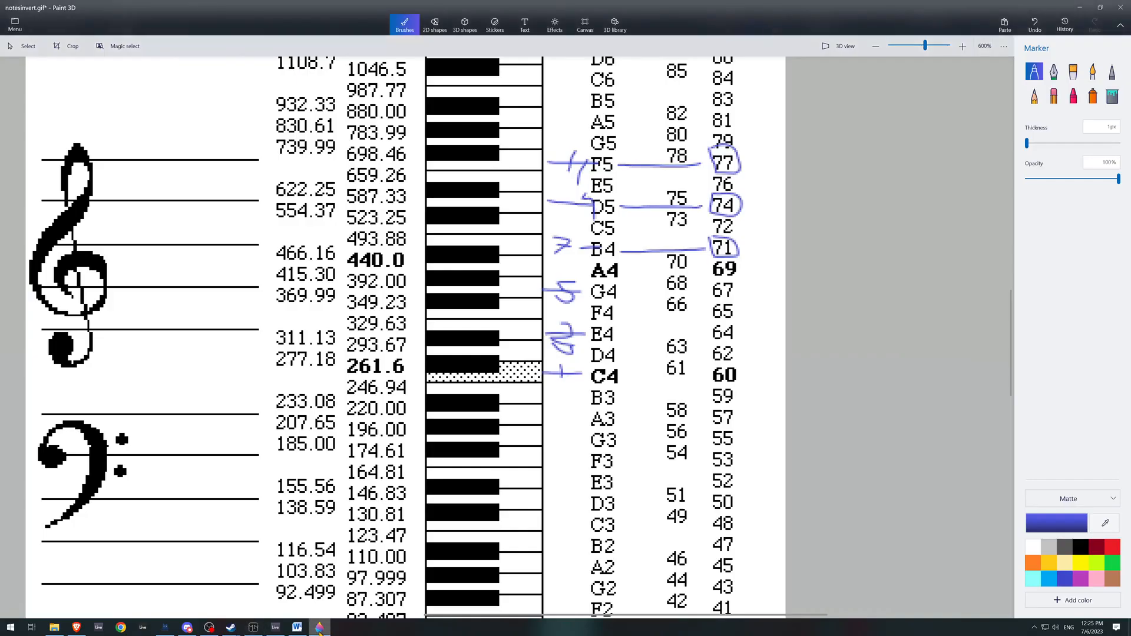
{"action": "left_click", "coordinate": [319, 627]}
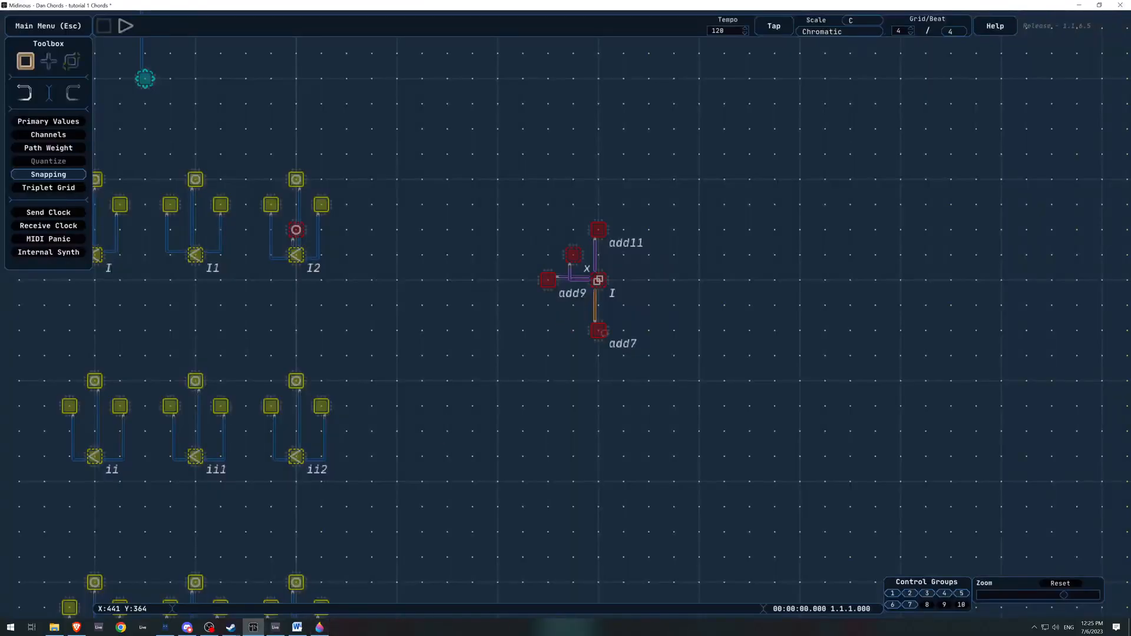
{"action": "left_click", "coordinate": [598, 330]}
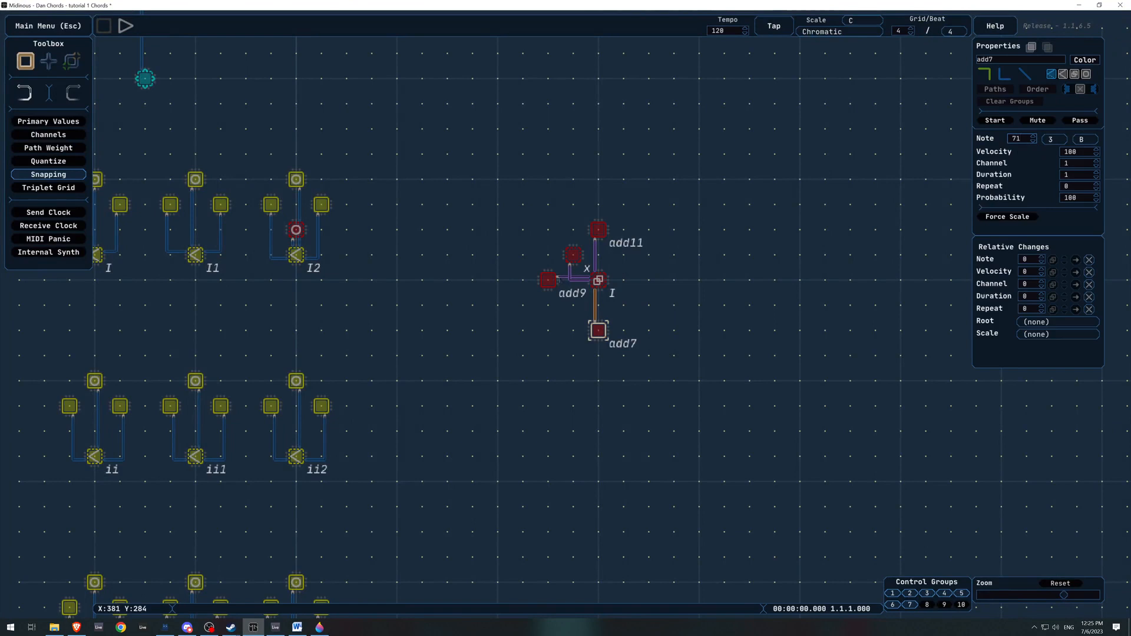
Set the note of the add9 point to 74 and the add11 point to 77.
{"action": "left_click", "coordinate": [547, 281]}
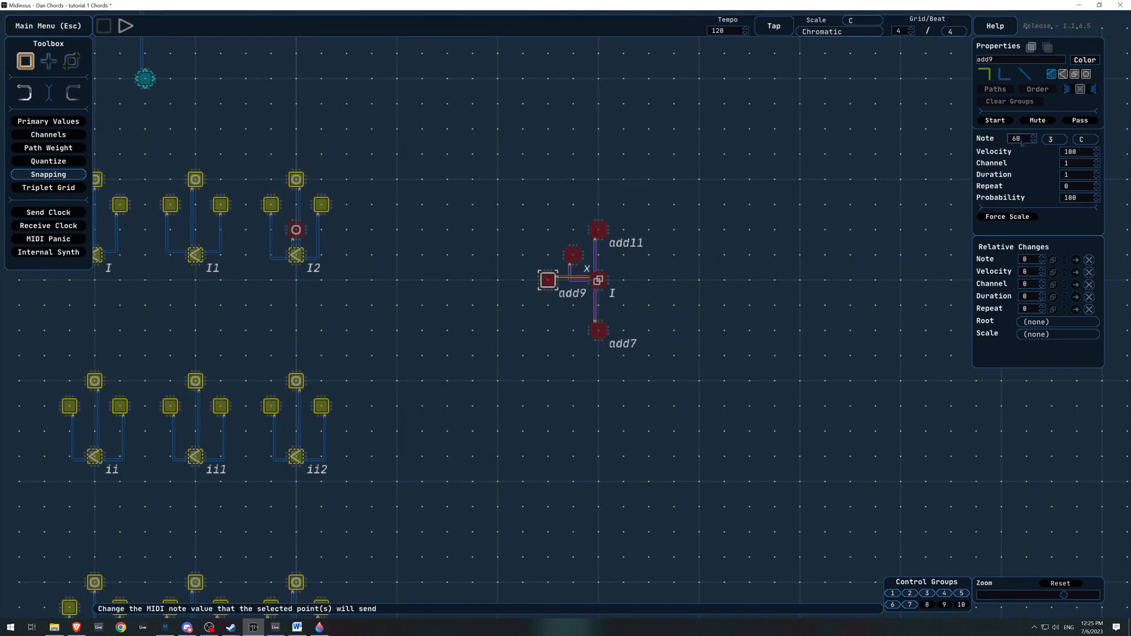
{"action": "type", "text": "74"}
{"action": "key", "text": "Return"}
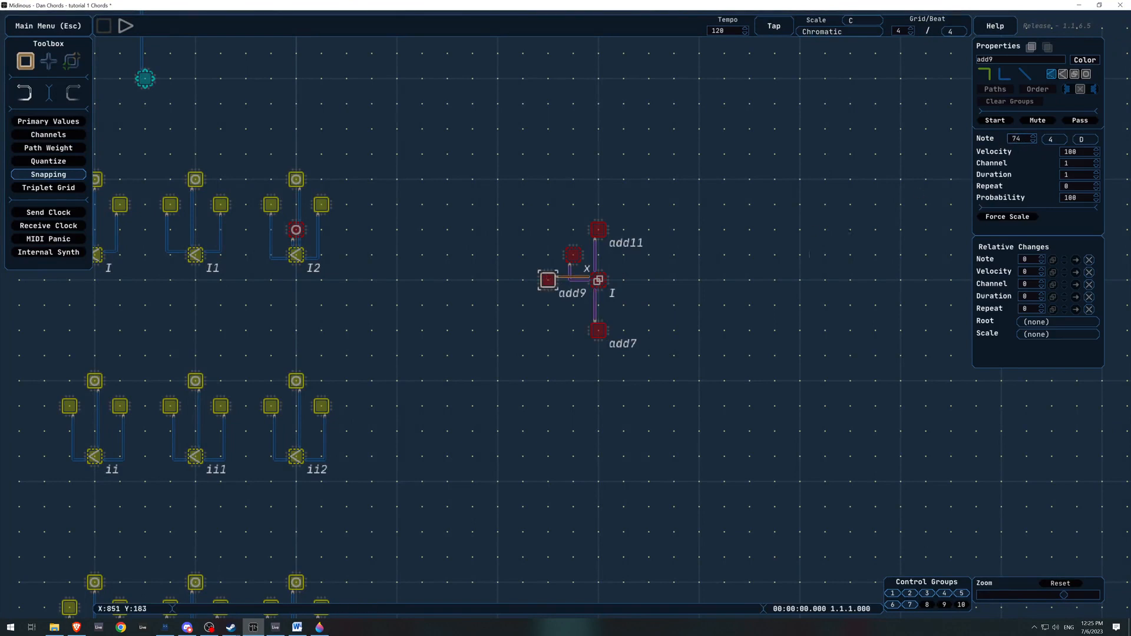
{"action": "left_click", "coordinate": [657, 254]}
{"action": "left_click", "coordinate": [598, 229]}
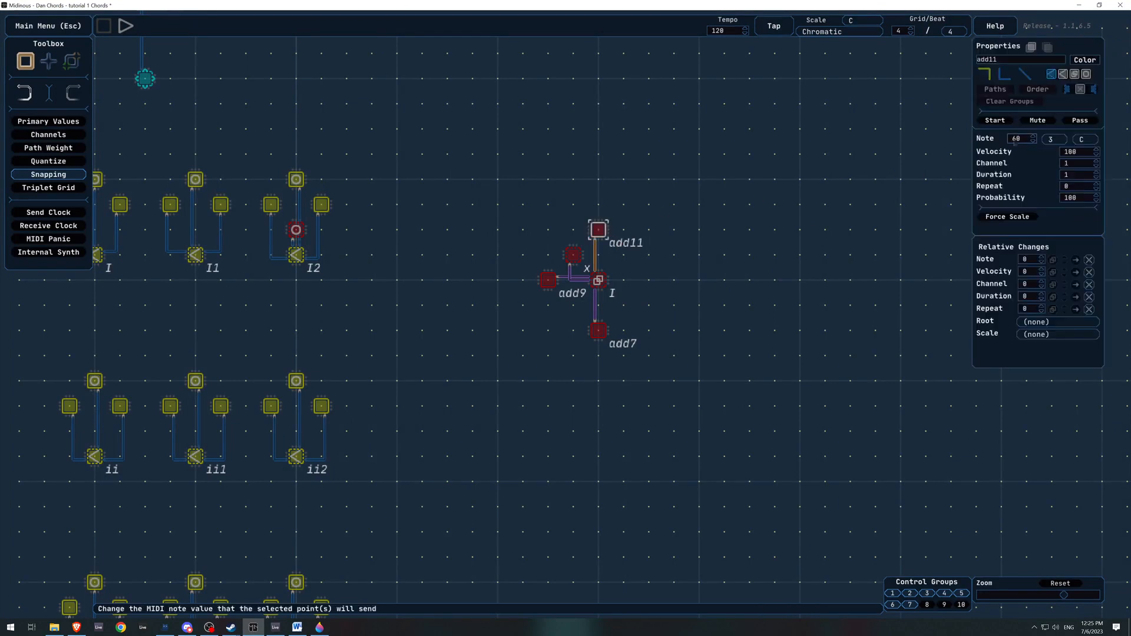
{"action": "type", "text": "77"}
{"action": "key", "text": "Return"}
{"action": "left_click", "coordinate": [757, 284]}
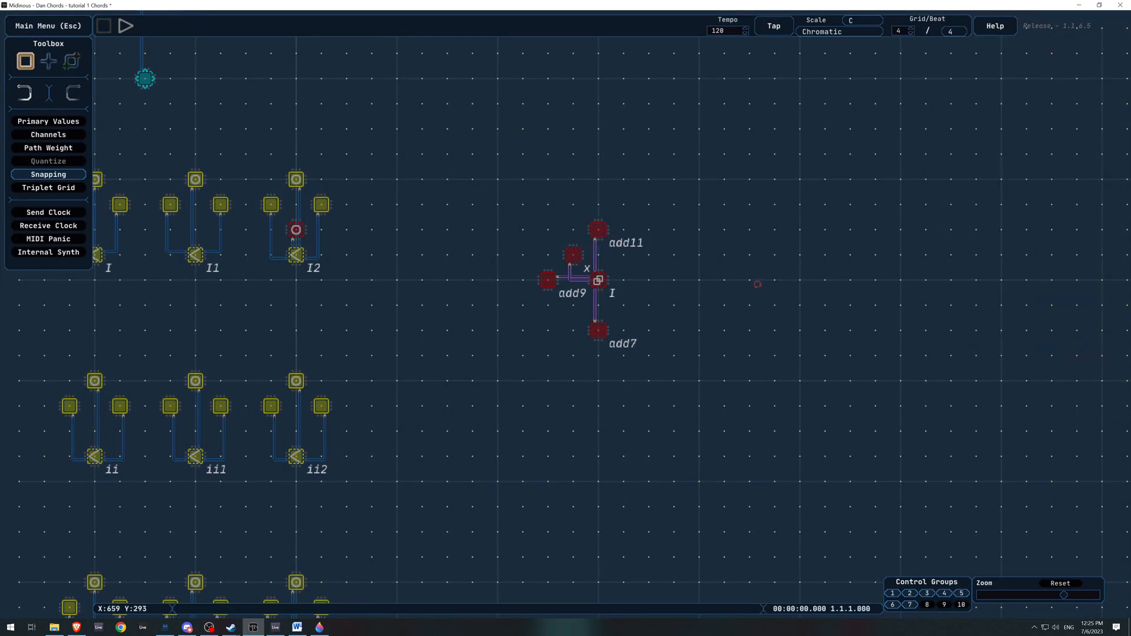
Copy the I2 chord's red muted point into the I1 and I chords and path each chord's starting point to its copy.
{"action": "left_click_drag", "start_coordinate": [464, 294], "coordinate": [686, 288]}
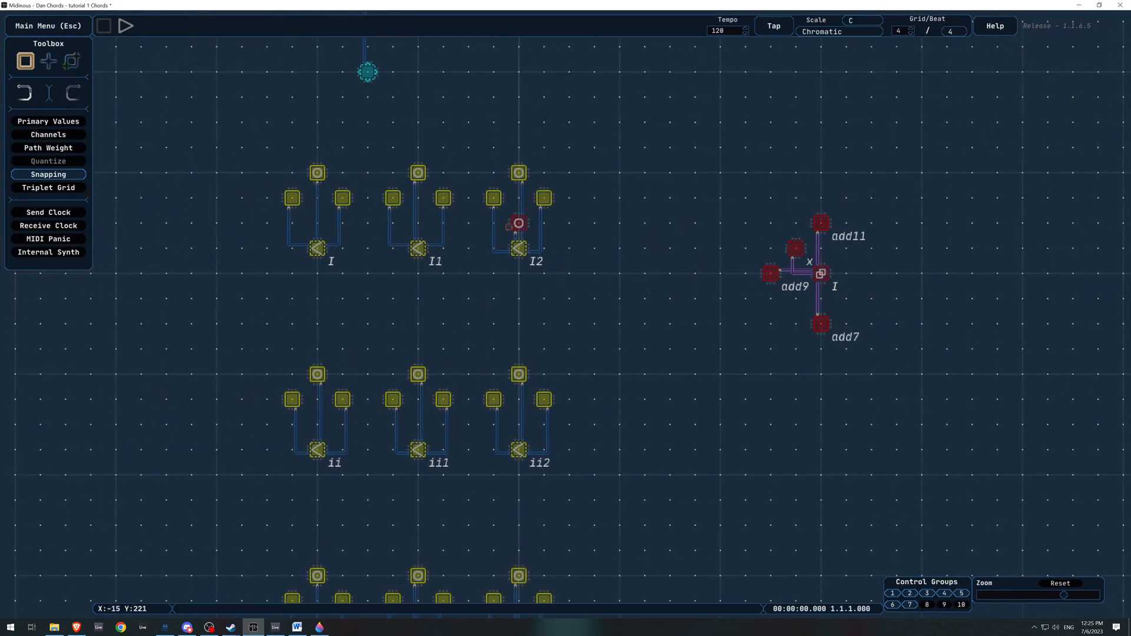
{"action": "left_click", "coordinate": [511, 225]}
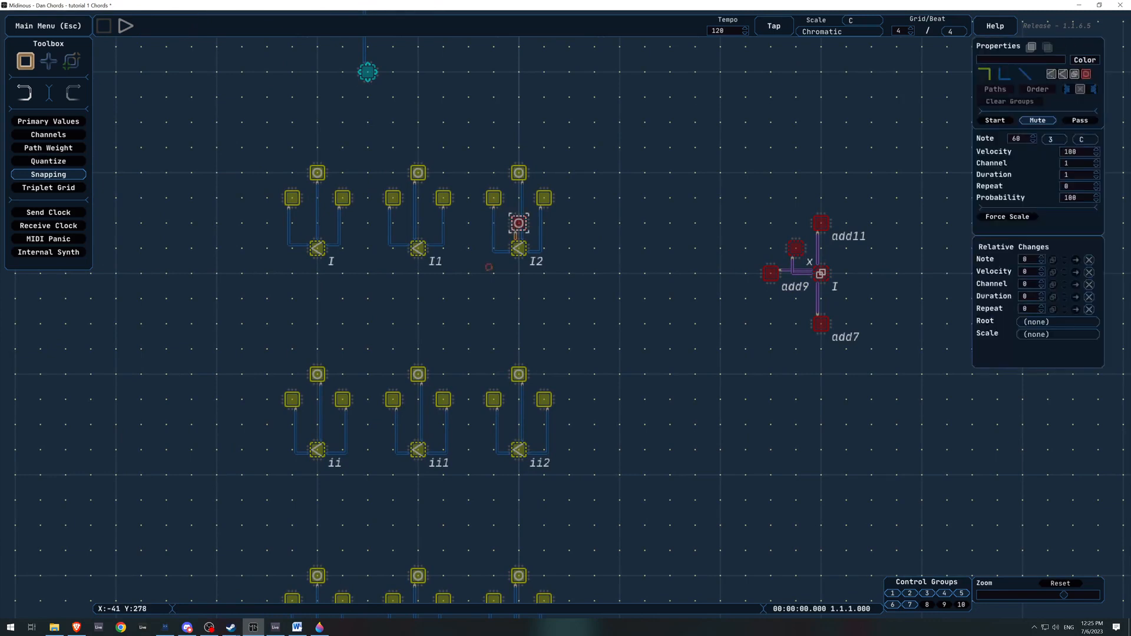
{"action": "left_click", "coordinate": [417, 223]}
{"action": "left_click", "coordinate": [318, 225]}
{"action": "key", "text": "e"}
{"action": "left_click", "coordinate": [416, 248]}
{"action": "left_click", "coordinate": [415, 229]}
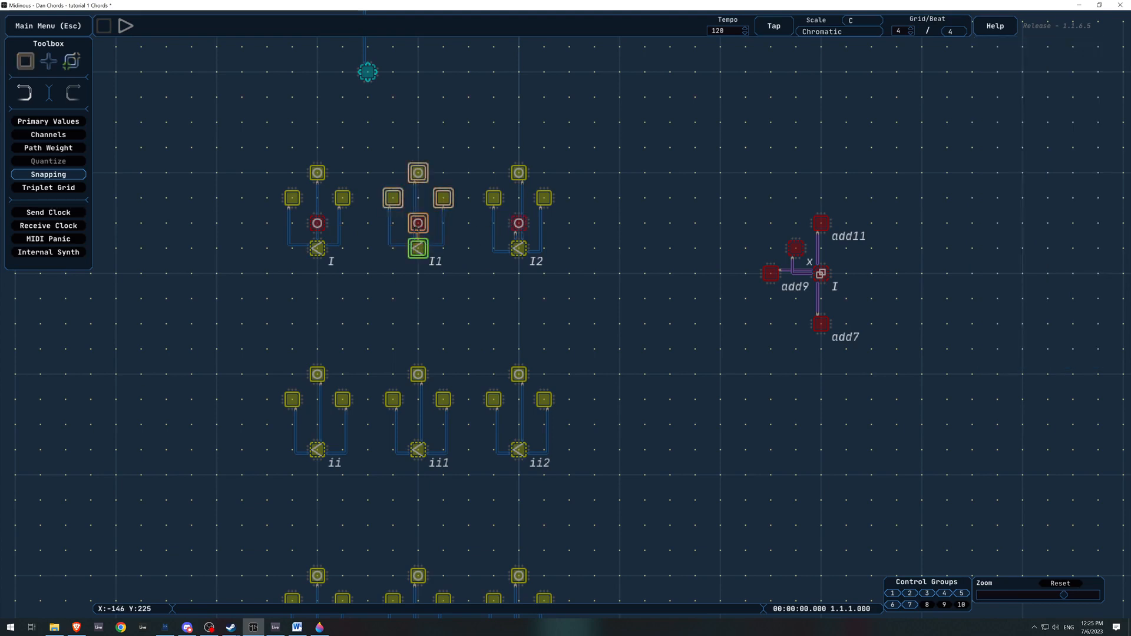
{"action": "left_click", "coordinate": [317, 248]}
{"action": "left_click", "coordinate": [317, 224]}
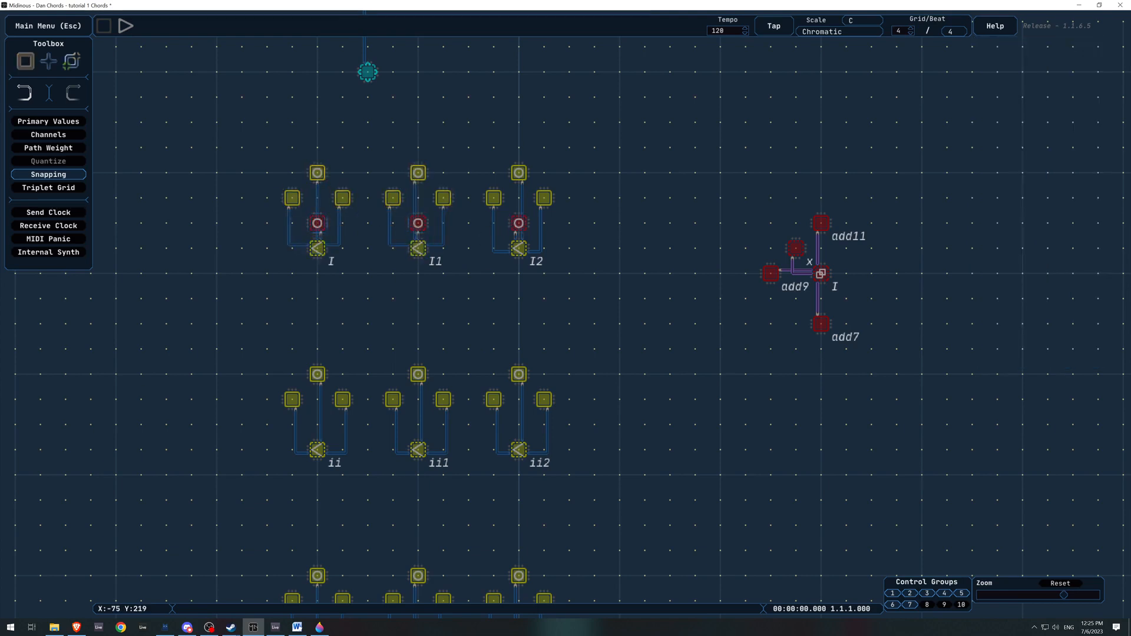
Replace the I, I1 and I2 chords in the progression network with copies of the updated chords that include the red points.
{"action": "scroll", "coordinate": [636, 550], "scroll_direction": "down", "scroll_amount": 2}
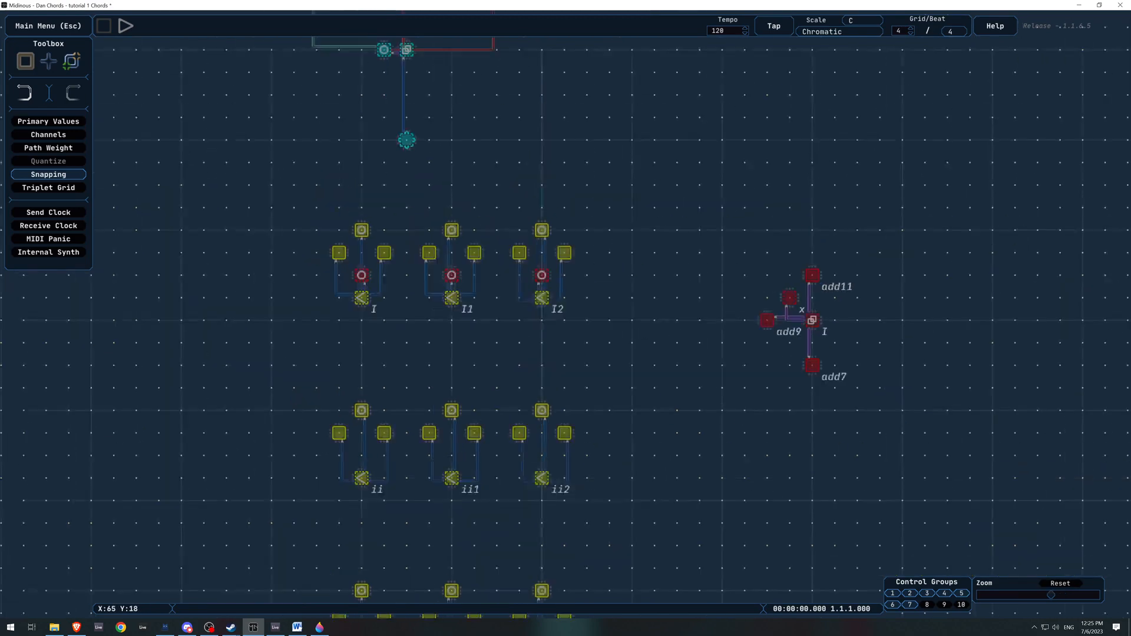
{"action": "scroll", "coordinate": [574, 149], "scroll_direction": "down", "scroll_amount": 2}
{"action": "left_click_drag", "start_coordinate": [574, 149], "coordinate": [657, 282]}
{"action": "left_click_drag", "start_coordinate": [659, 71], "coordinate": [381, 283]}
{"action": "scroll", "coordinate": [662, 201], "scroll_direction": "down", "scroll_amount": 1}
{"action": "key", "text": "q"}
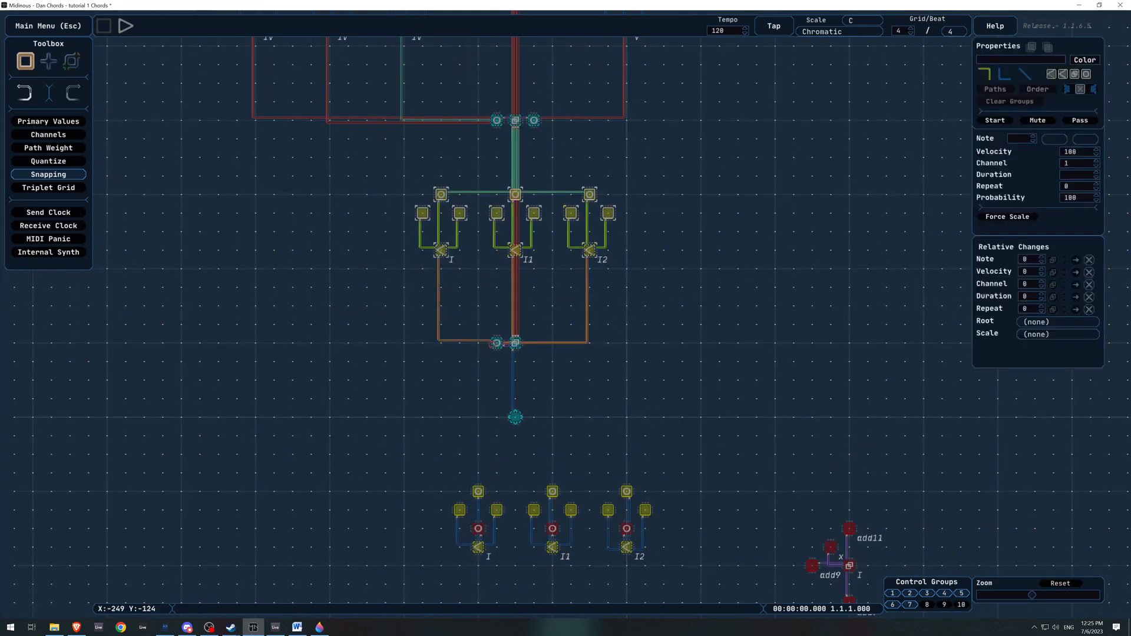
{"action": "key", "text": "Delete"}
{"action": "left_click_drag", "start_coordinate": [685, 466], "coordinate": [424, 574]}
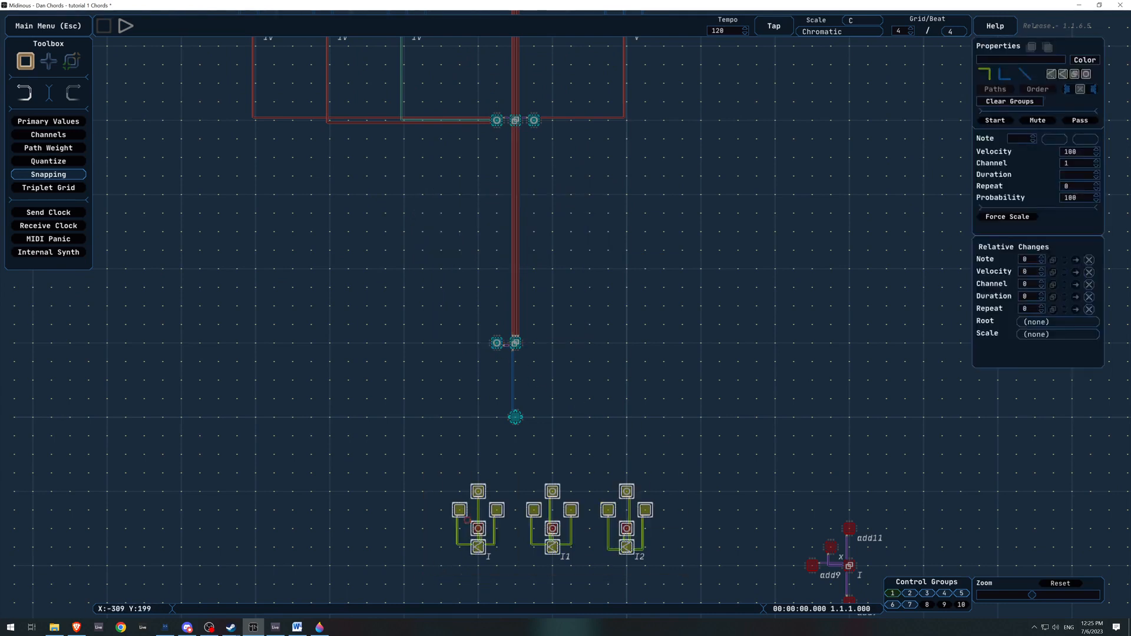
{"action": "key", "text": "ctrl+v"}
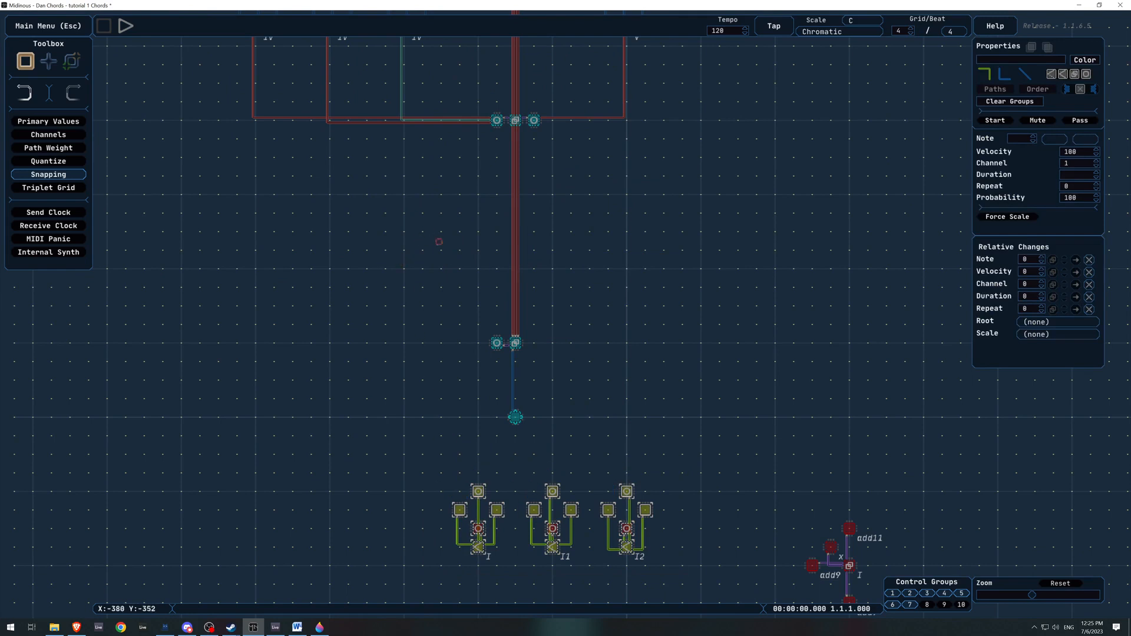
{"action": "left_click", "coordinate": [422, 213]}
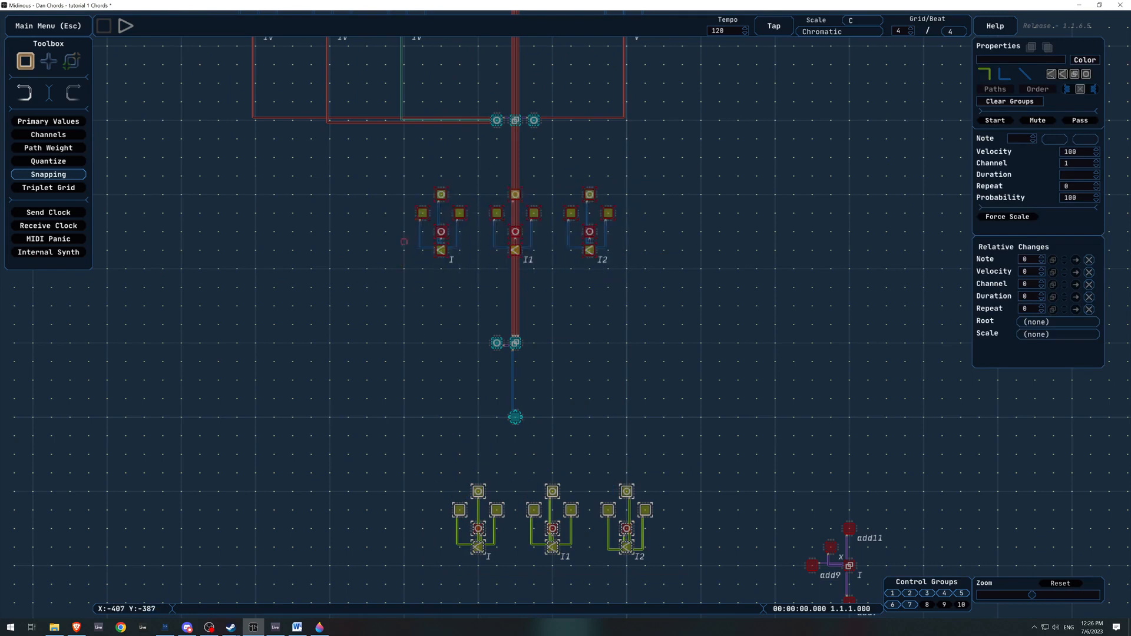
Path the cyan junction below the replaced chords to the starting points of I, I1 and I2.
{"action": "key", "text": "e"}
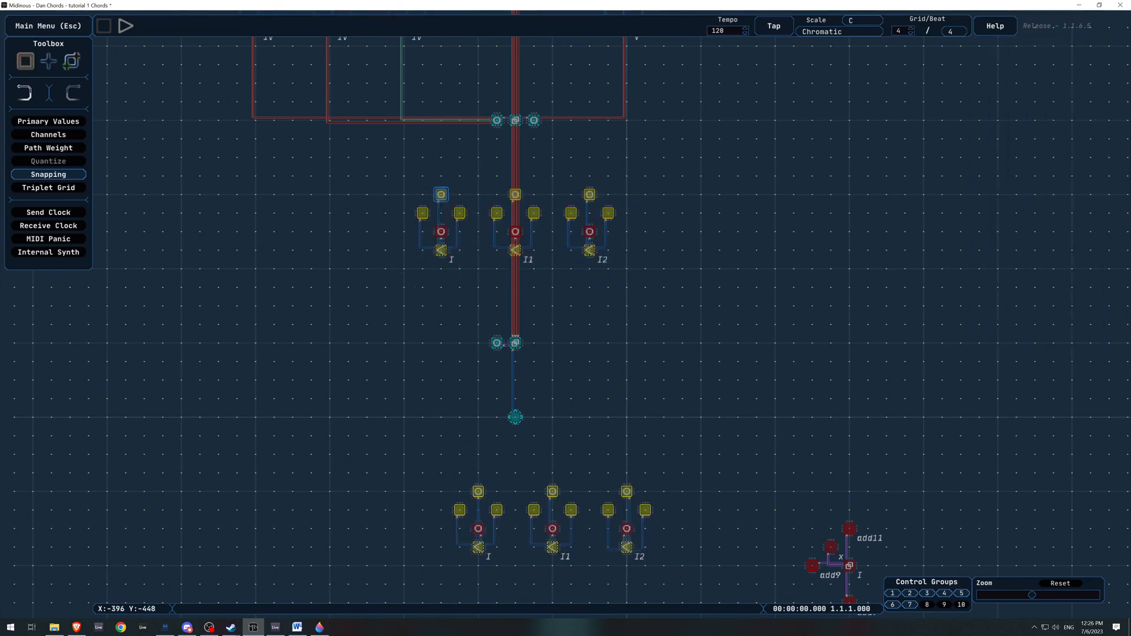
{"action": "left_click", "coordinate": [498, 342]}
{"action": "left_click", "coordinate": [441, 250]}
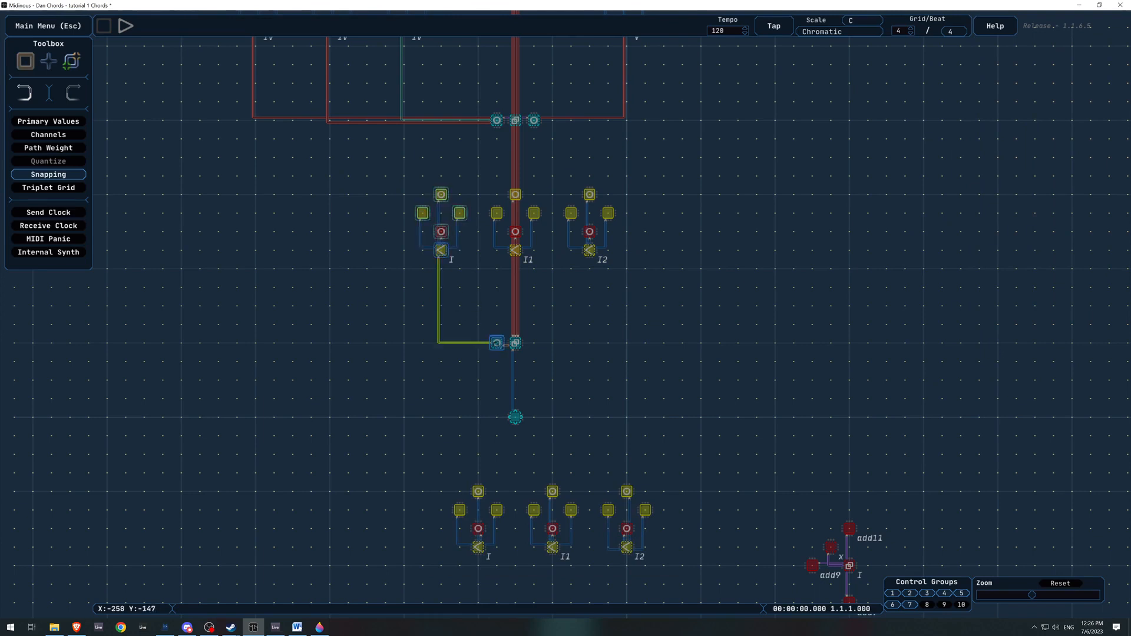
{"action": "left_click", "coordinate": [514, 251]}
{"action": "left_click", "coordinate": [589, 250]}
Path the uppermost yellow points of the replaced I, I1 and I2 chords to the cyan junction above them.
{"action": "left_click", "coordinate": [441, 194]}
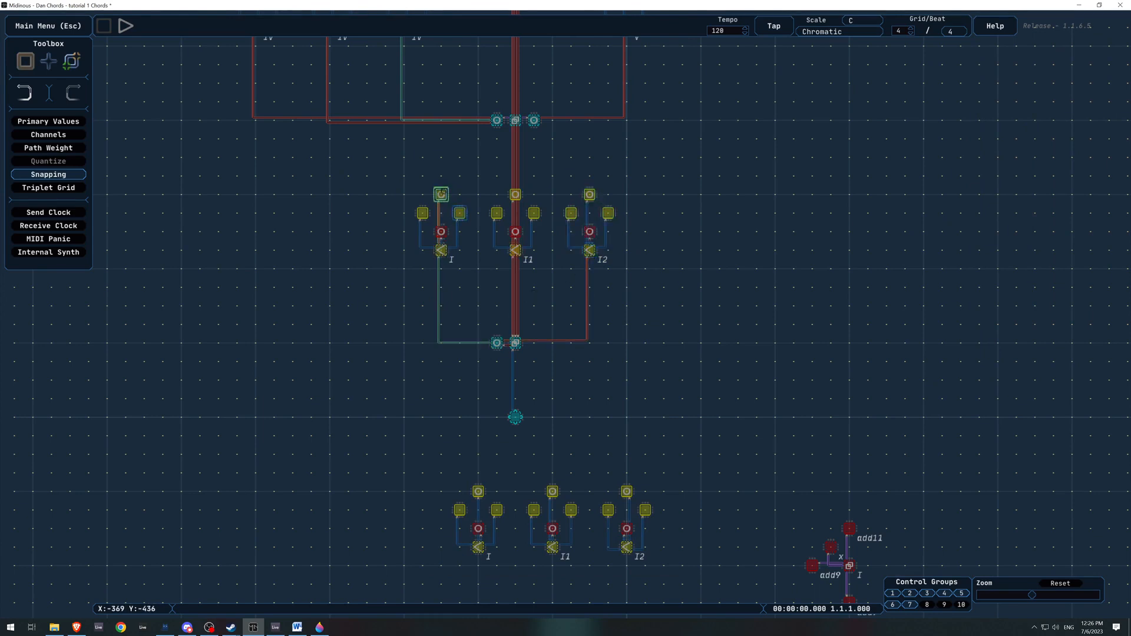
{"action": "left_click", "coordinate": [515, 194]}
{"action": "left_click", "coordinate": [589, 194]}
{"action": "left_click", "coordinate": [514, 120]}
Move the whole red extension cluster to the empty area left of the network, level with its I, I1 and I2 chords.
{"action": "scroll", "coordinate": [446, 53], "scroll_direction": "down", "scroll_amount": 3}
{"action": "left_click_drag", "start_coordinate": [446, 53], "coordinate": [460, 179]}
{"action": "left_click_drag", "start_coordinate": [506, 330], "coordinate": [529, 208]}
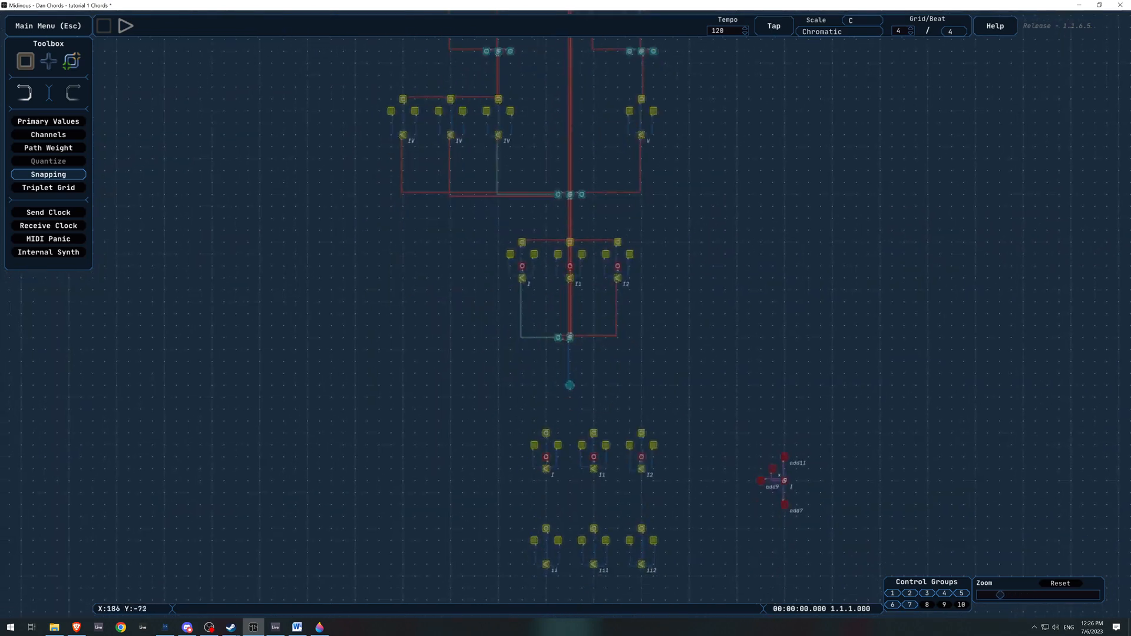
{"action": "key", "text": "q"}
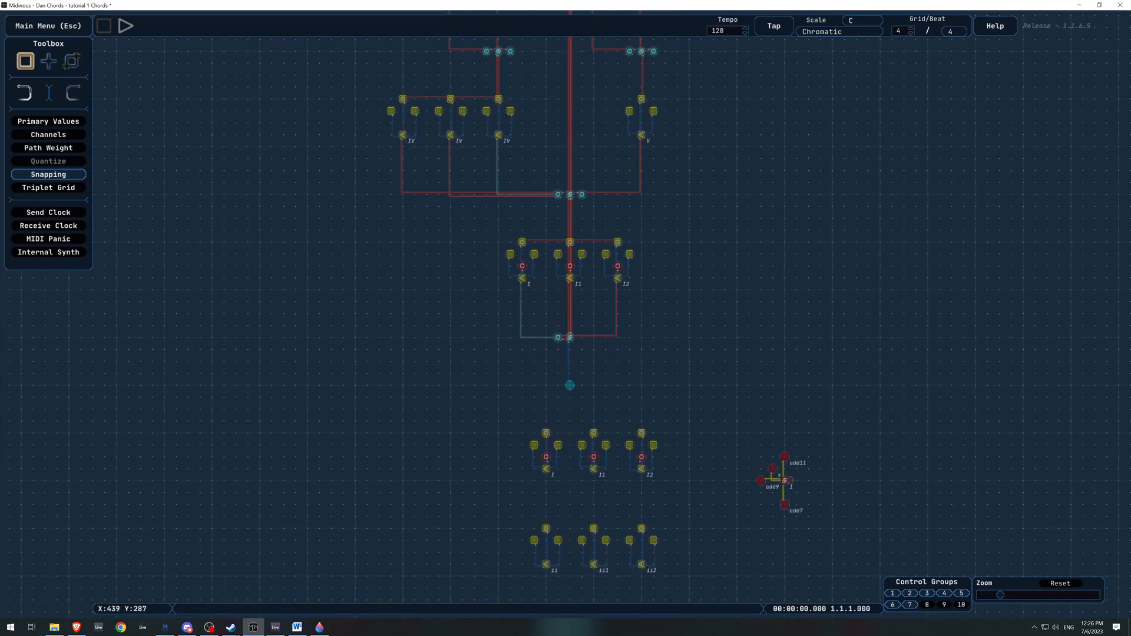
{"action": "left_click_drag", "start_coordinate": [834, 436], "coordinate": [736, 527]}
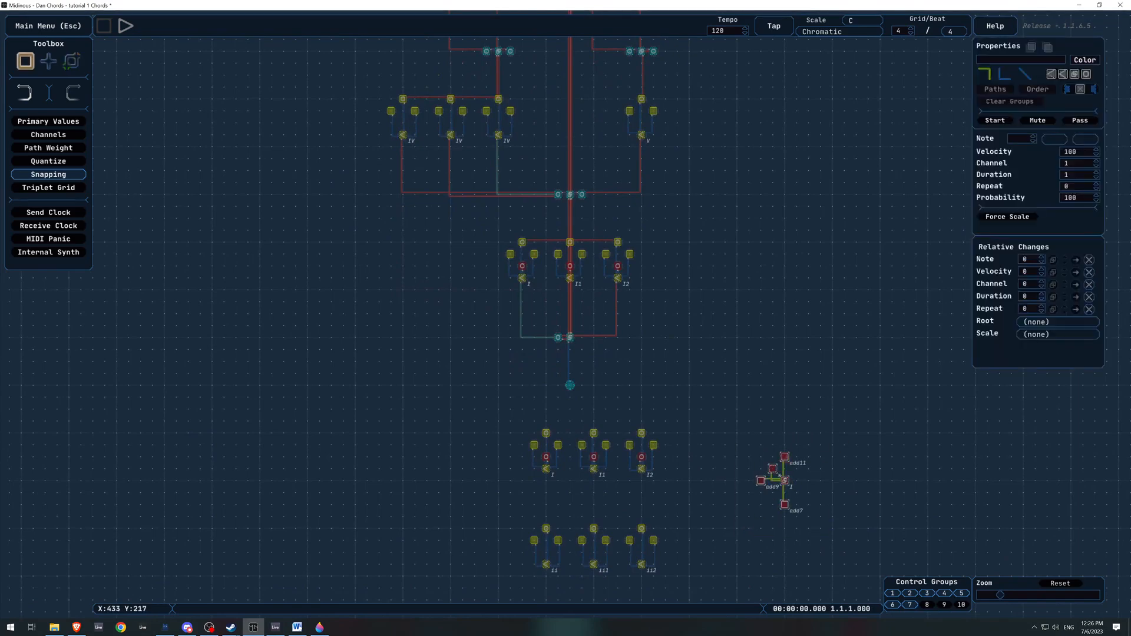
{"action": "left_click_drag", "start_coordinate": [785, 457], "coordinate": [271, 135]}
{"action": "left_click_drag", "start_coordinate": [330, 176], "coordinate": [443, 314]}
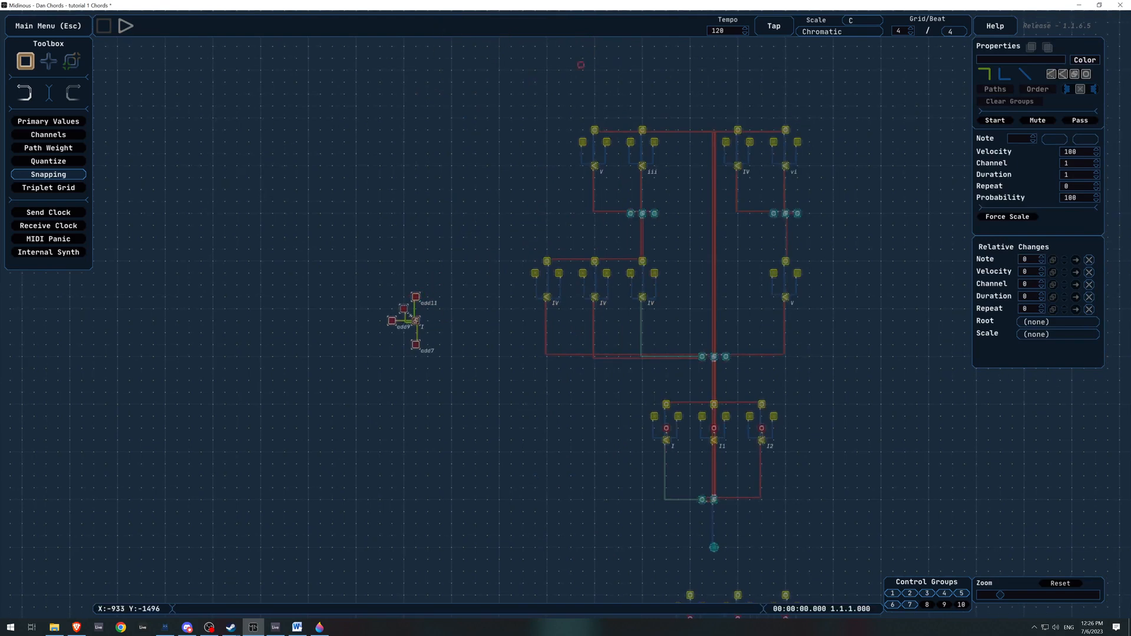
{"action": "left_click_drag", "start_coordinate": [451, 410], "coordinate": [439, 301]}
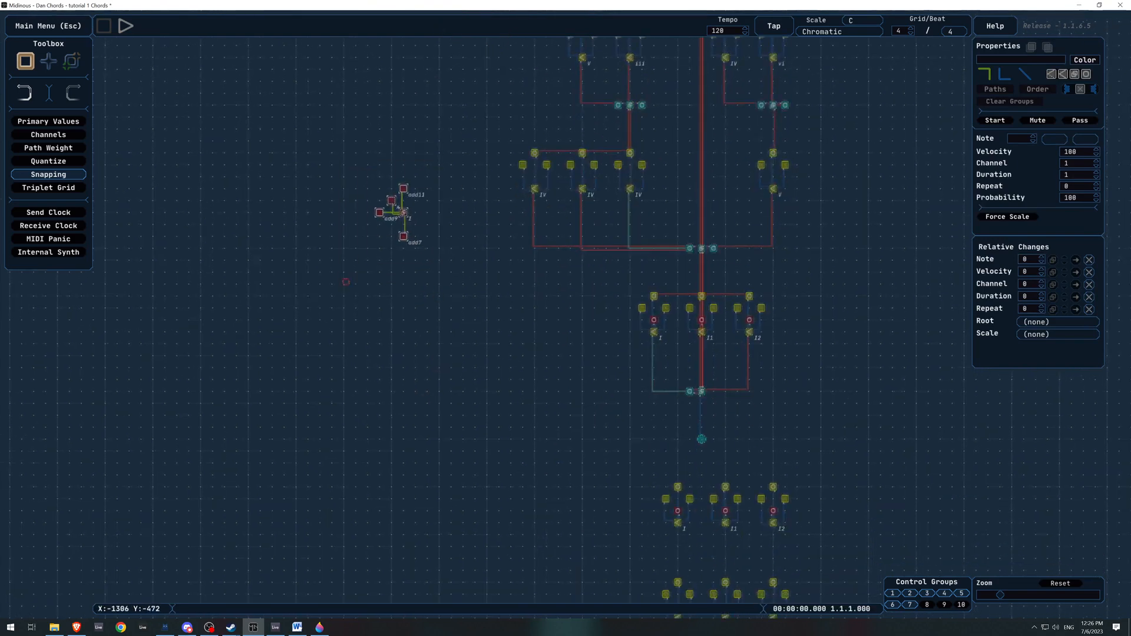
{"action": "left_click_drag", "start_coordinate": [397, 207], "coordinate": [365, 451]}
{"action": "left_click_drag", "start_coordinate": [540, 536], "coordinate": [570, 308]}
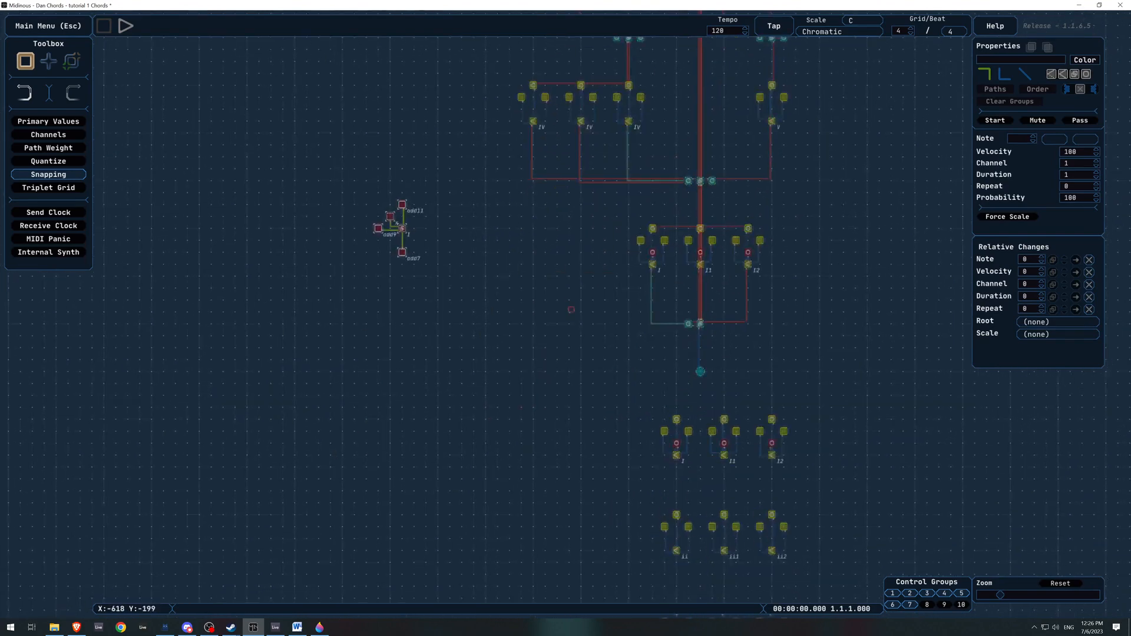
Path the red points of the network's I, I1 and I2 chords to the I point of the extension cluster.
{"action": "scroll", "coordinate": [570, 308], "scroll_direction": "up", "scroll_amount": 1}
{"action": "key", "text": "e"}
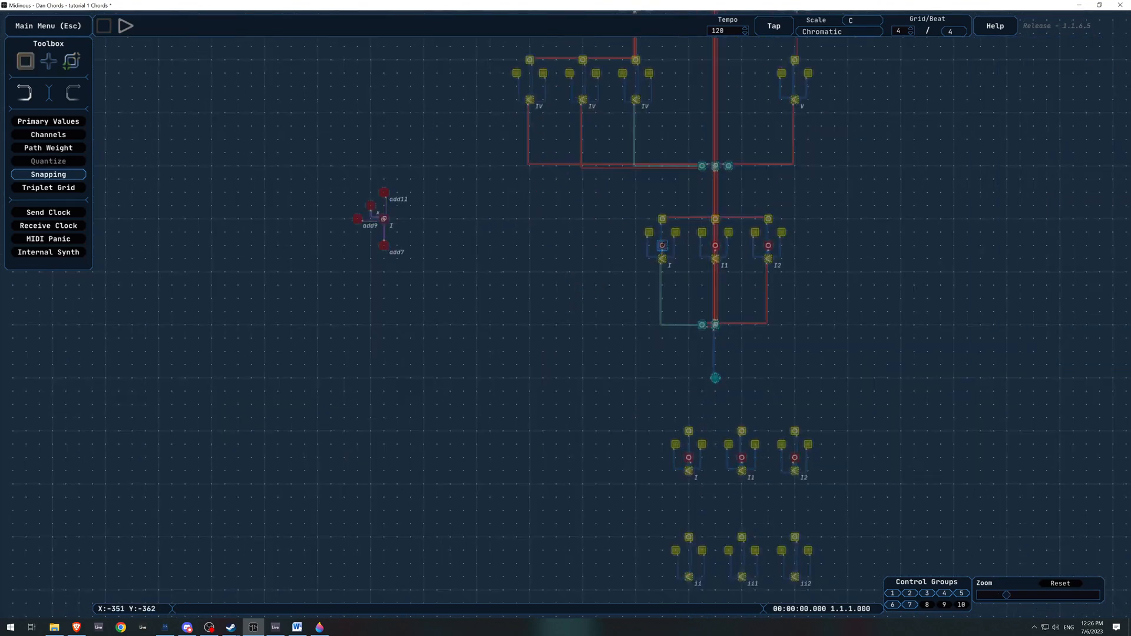
{"action": "left_click_drag", "start_coordinate": [383, 245], "coordinate": [662, 245]}
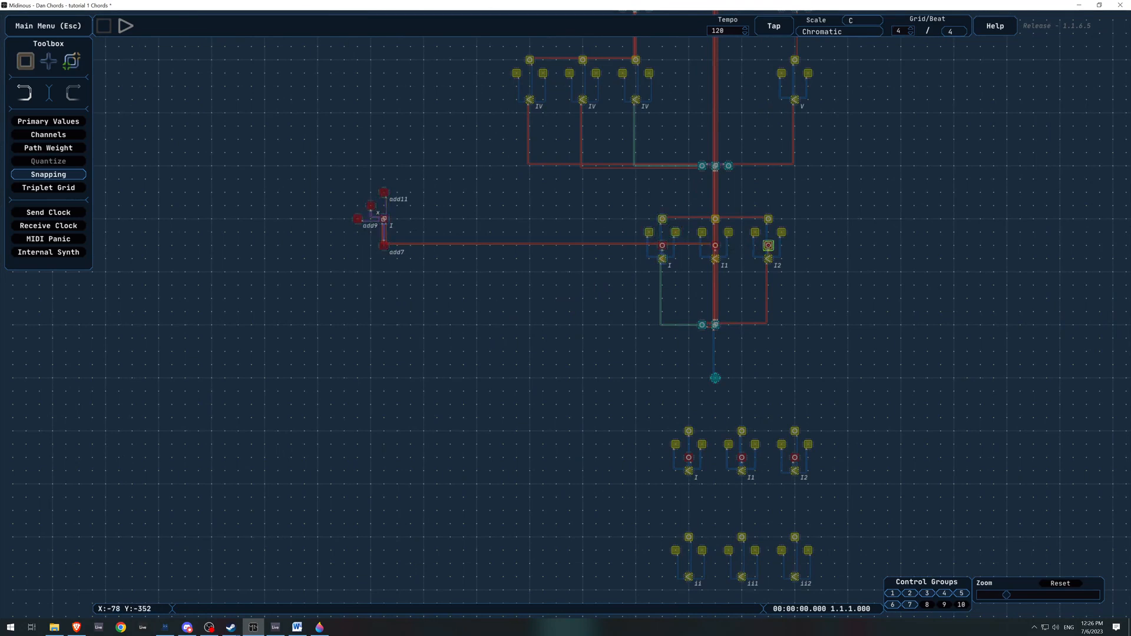
{"action": "left_click_drag", "start_coordinate": [767, 245], "coordinate": [715, 245]}
{"action": "key", "text": "ctrl+z"}
{"action": "left_click_drag", "start_coordinate": [423, 224], "coordinate": [384, 219]}
{"action": "left_click_drag", "start_coordinate": [661, 204], "coordinate": [668, 304]}
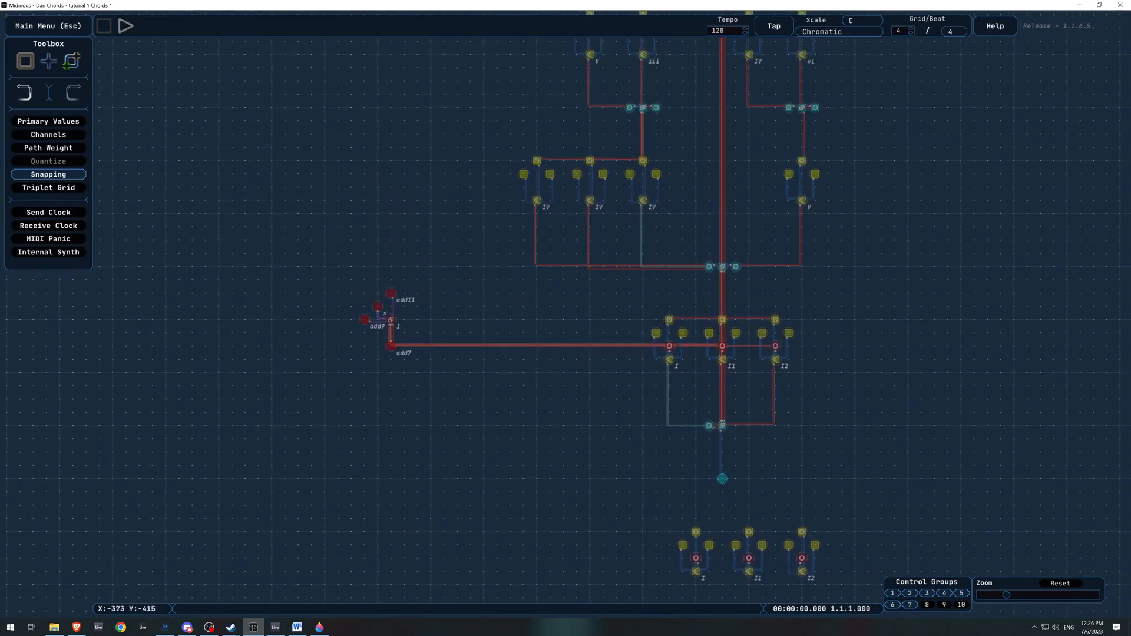
Try a copy of the I, I1 and I2 chords above the network's uppermost chord row, and delete it.
{"action": "key", "text": "q"}
{"action": "left_click_drag", "start_coordinate": [649, 312], "coordinate": [807, 385]}
{"action": "left_click_drag", "start_coordinate": [758, 38], "coordinate": [430, 181]}
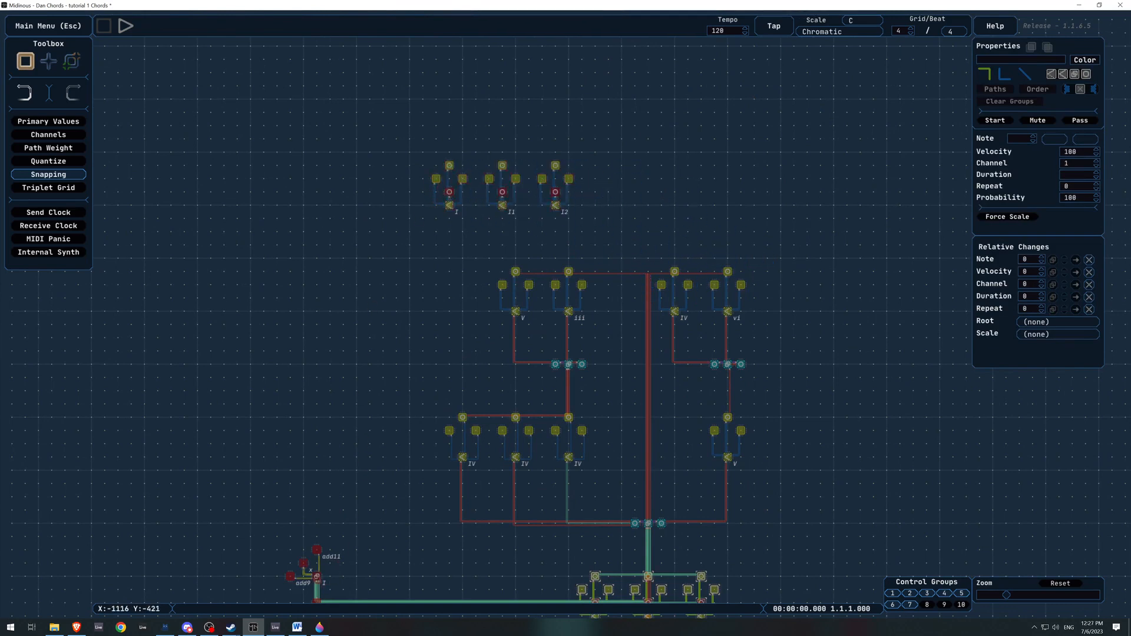
{"action": "left_click_drag", "start_coordinate": [654, 121], "coordinate": [357, 219]}
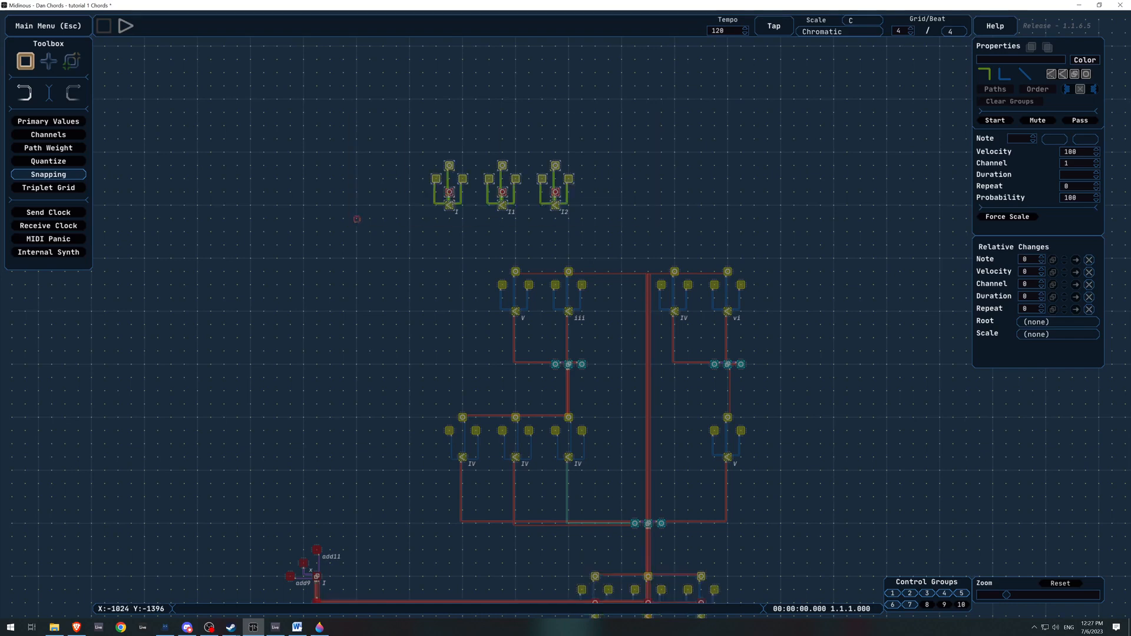
{"action": "key", "text": "Delete"}
Play the network to check how the I chords trigger the extension cluster, and stop playback.
{"action": "left_click_drag", "start_coordinate": [336, 355], "coordinate": [380, 81]}
{"action": "left_click_drag", "start_coordinate": [441, 242], "coordinate": [361, 229]}
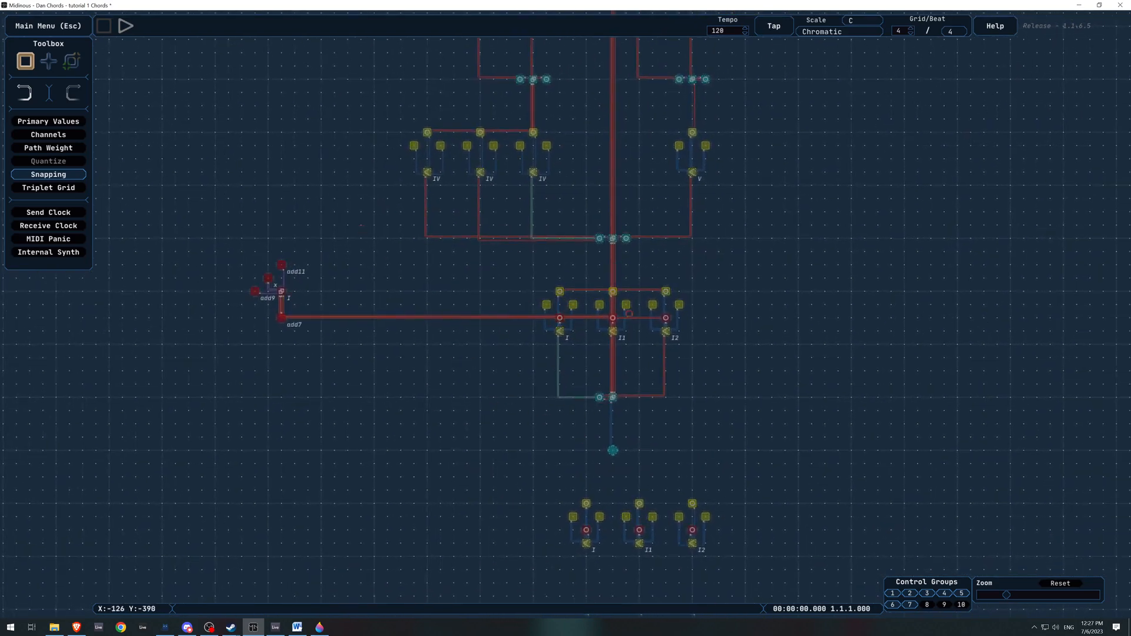
{"action": "scroll", "coordinate": [565, 315], "scroll_direction": "up", "scroll_amount": 1}
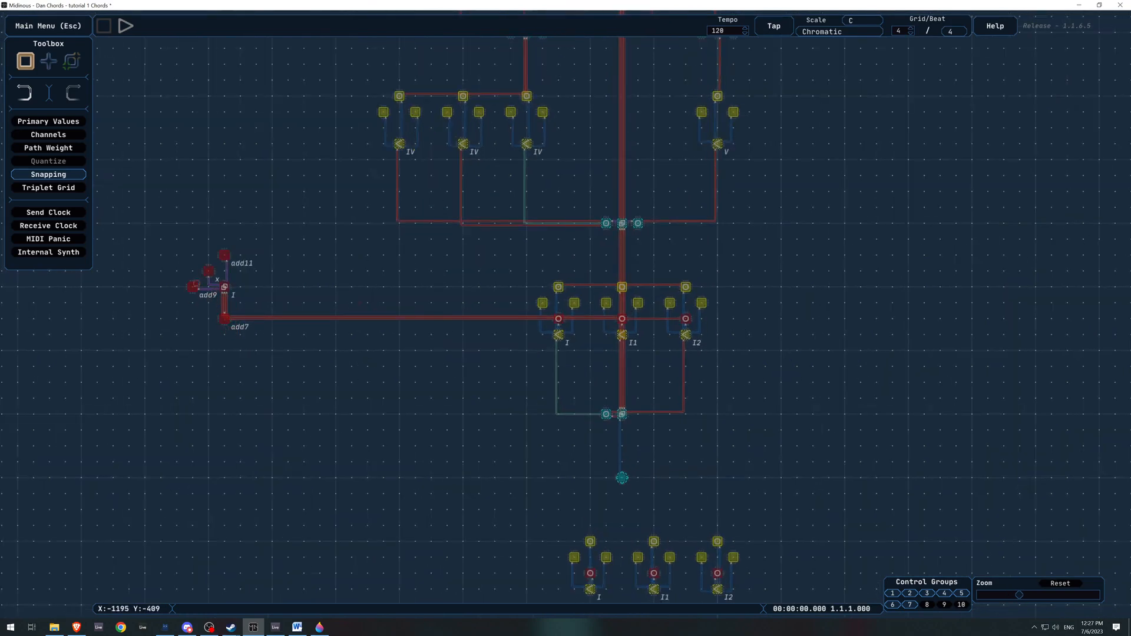
{"action": "key", "text": "space"}
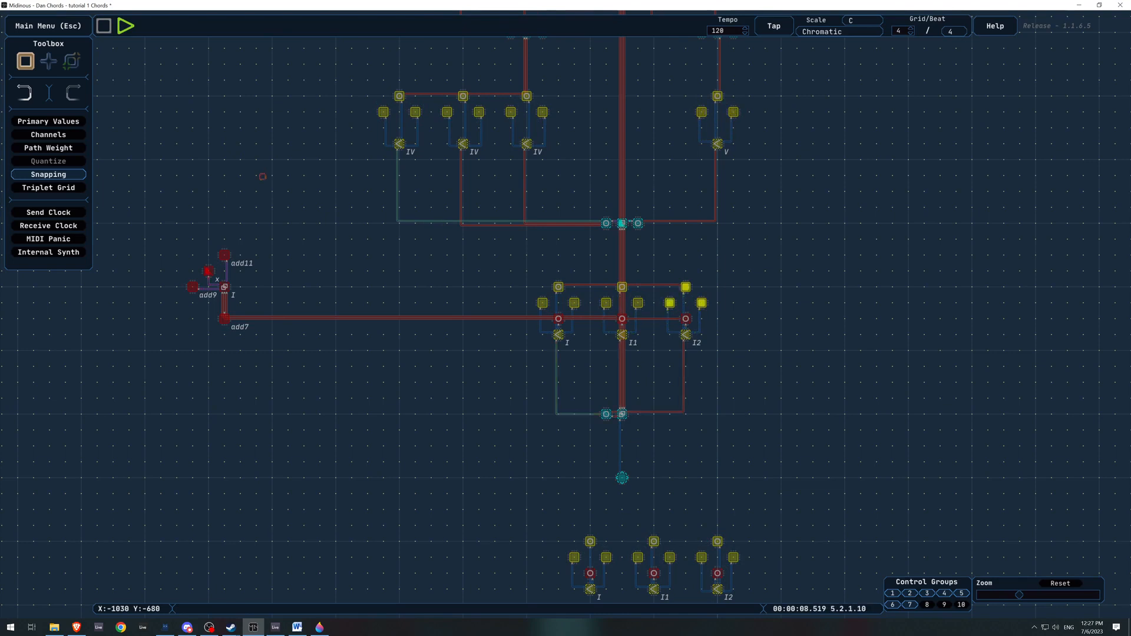
{"action": "key", "text": "space"}
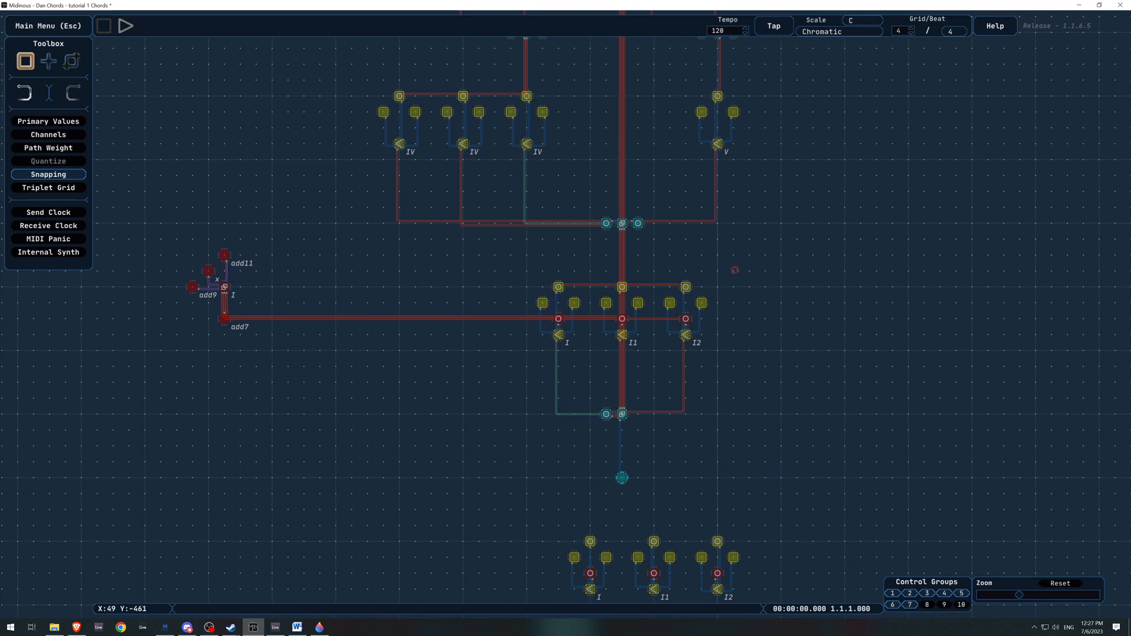
Set the duration of all points in the red extension cluster to 4 and start playback.
{"action": "left_click_drag", "start_coordinate": [734, 270], "coordinate": [506, 312]}
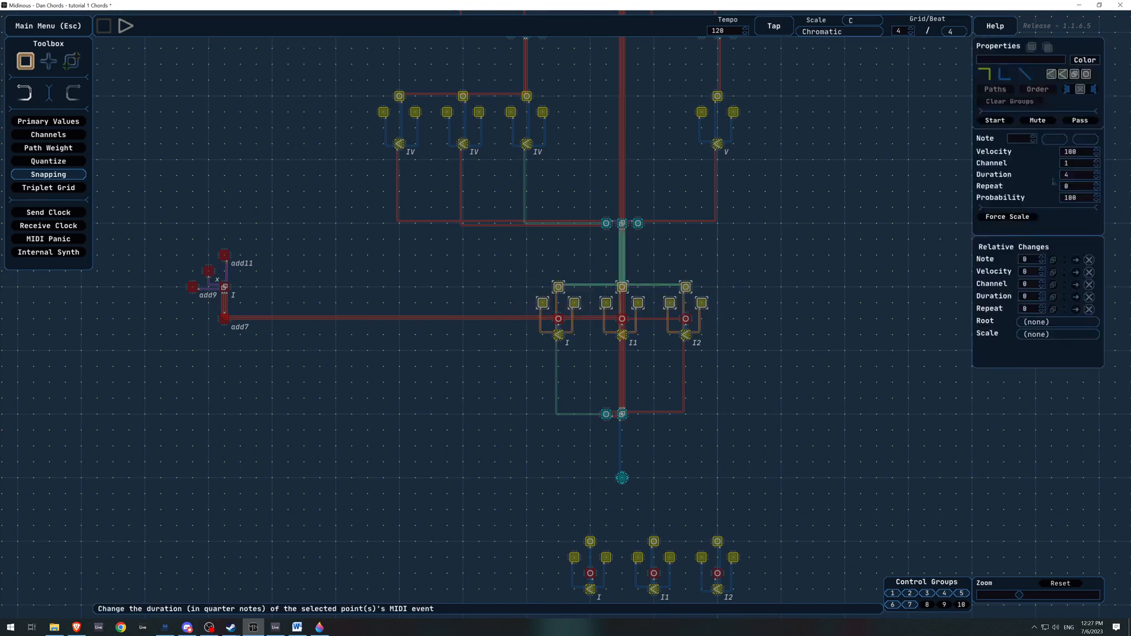
{"action": "left_click_drag", "start_coordinate": [270, 227], "coordinate": [160, 355]}
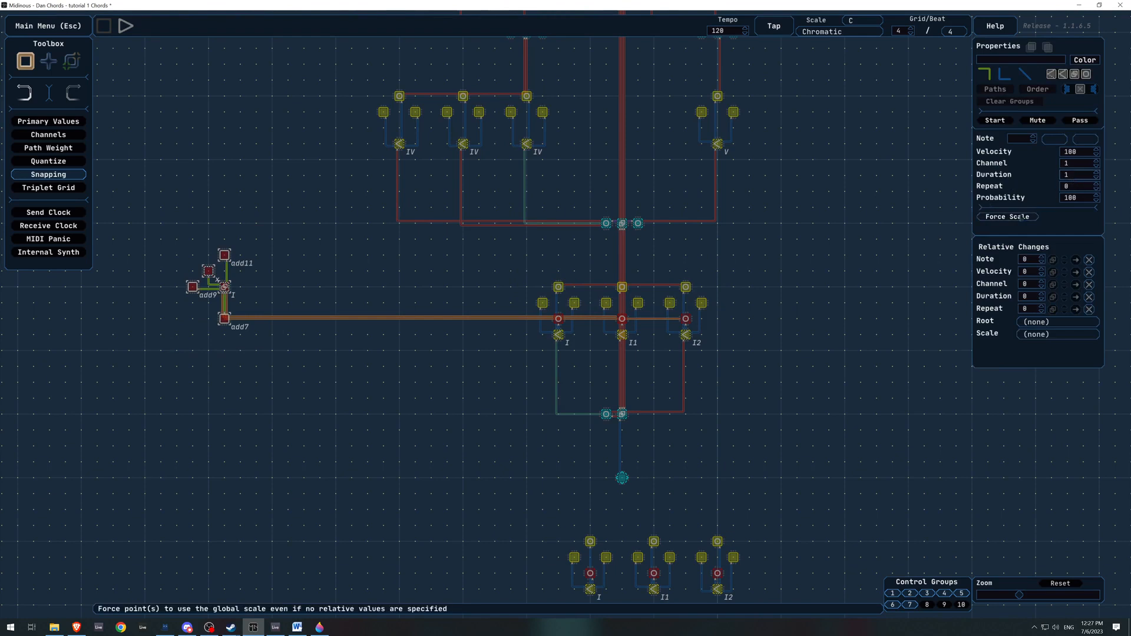
{"action": "type", "text": "4"}
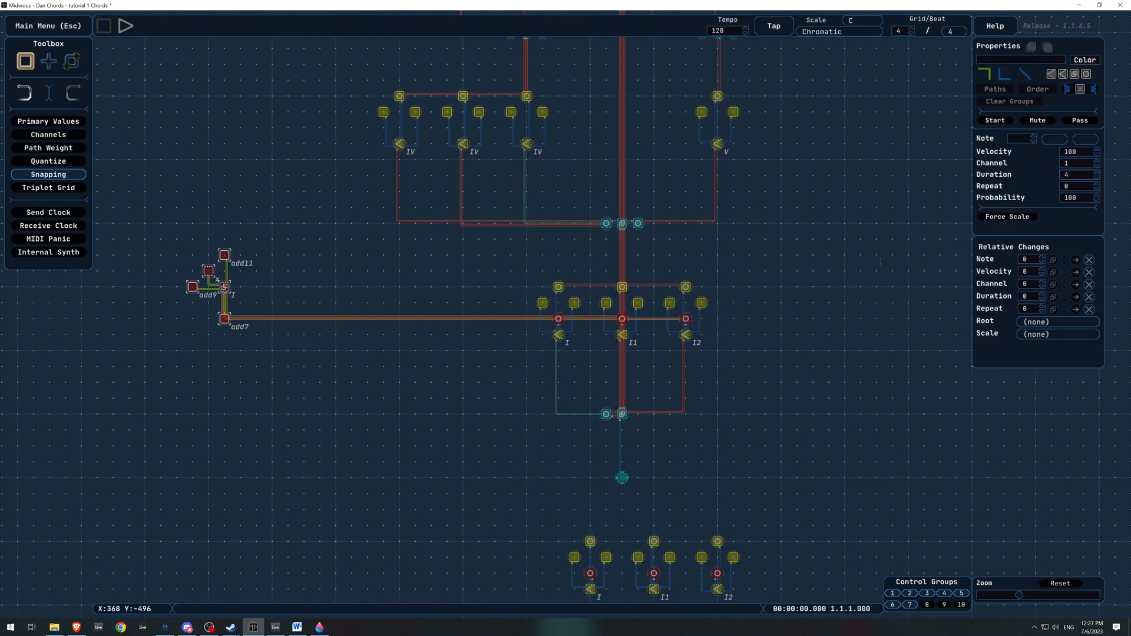
{"action": "left_click", "coordinate": [880, 262]}
{"action": "left_click", "coordinate": [125, 25]}
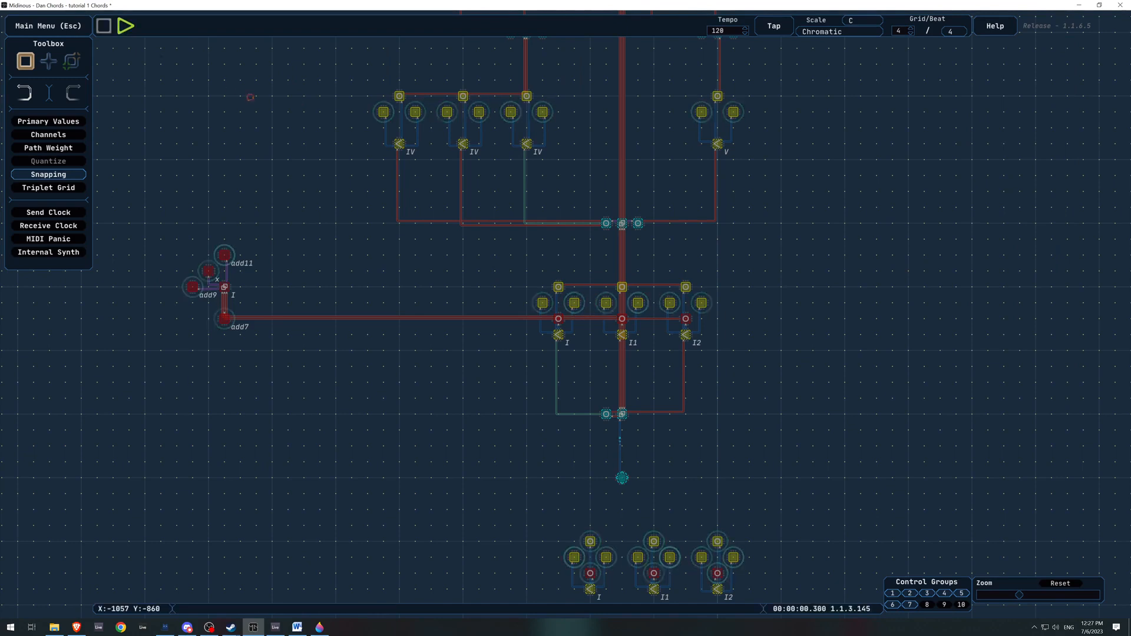
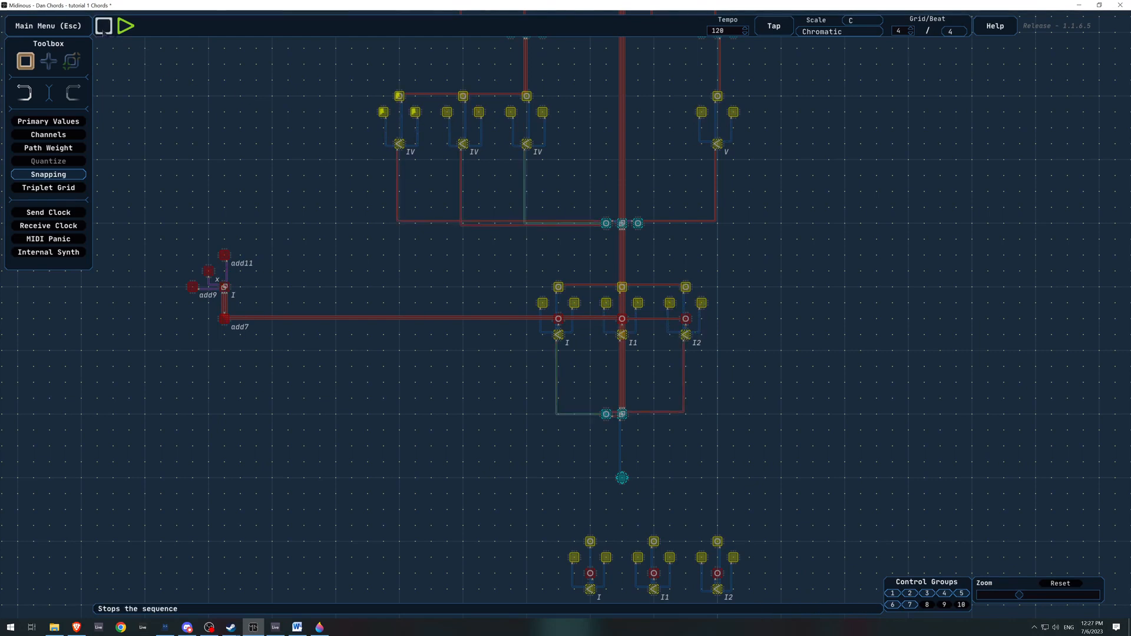
Stop playback and look over the chord network, the red extension cluster and the spare chord rows below them.
{"action": "left_click", "coordinate": [104, 25]}
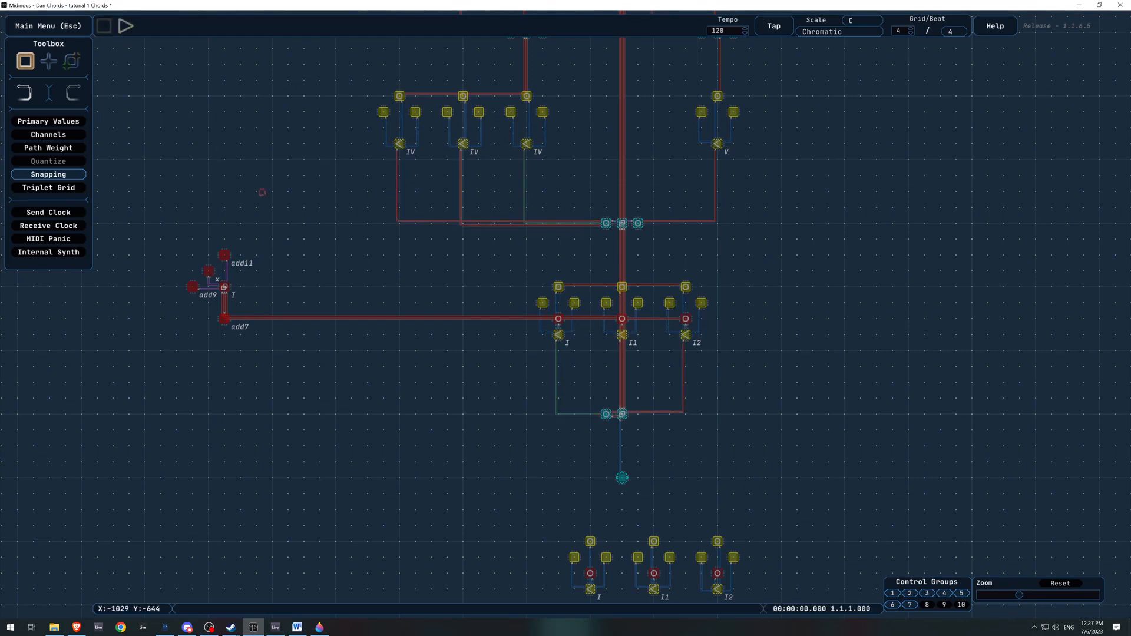
{"action": "left_click_drag", "start_coordinate": [242, 160], "coordinate": [302, 230]}
{"action": "left_click_drag", "start_coordinate": [452, 525], "coordinate": [386, 162]}
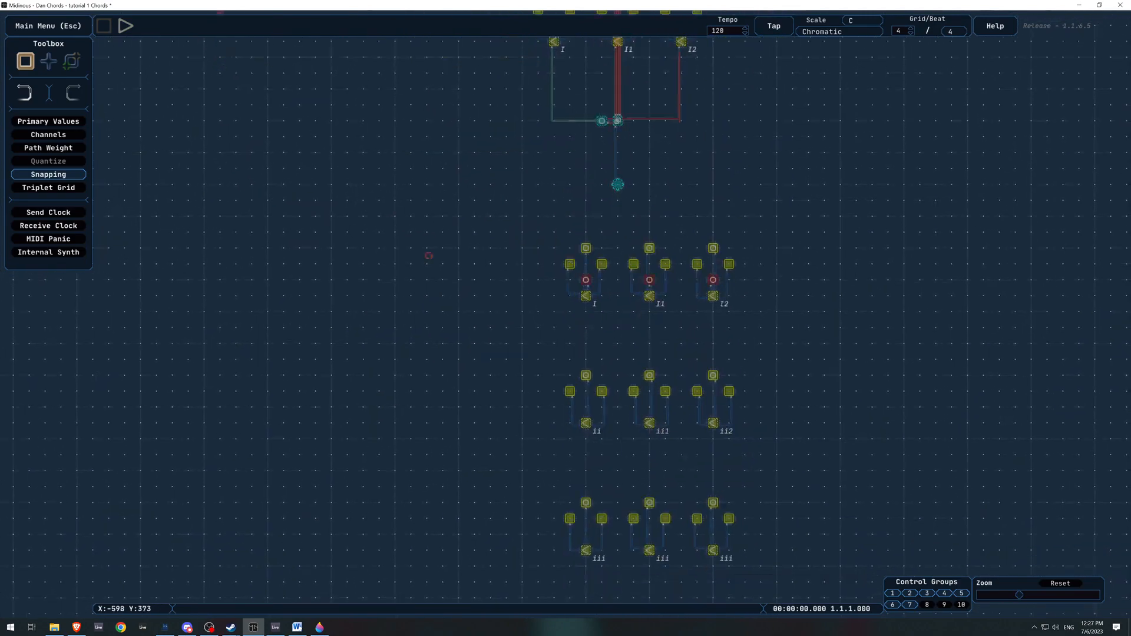
{"action": "left_click_drag", "start_coordinate": [429, 255], "coordinate": [409, 161]}
{"action": "left_click_drag", "start_coordinate": [427, 381], "coordinate": [440, 119]}
{"action": "mouse_move", "coordinate": [451, 458]}
{"action": "left_mouse_down"}
{"action": "mouse_move", "coordinate": [405, 334]}
{"action": "mouse_move", "coordinate": [403, 153]}
{"action": "mouse_move", "coordinate": [422, 493]}
{"action": "left_mouse_up"}
{"action": "left_click_drag", "start_coordinate": [377, 130], "coordinate": [420, 503]}
{"action": "left_click_drag", "start_coordinate": [342, 188], "coordinate": [402, 424]}
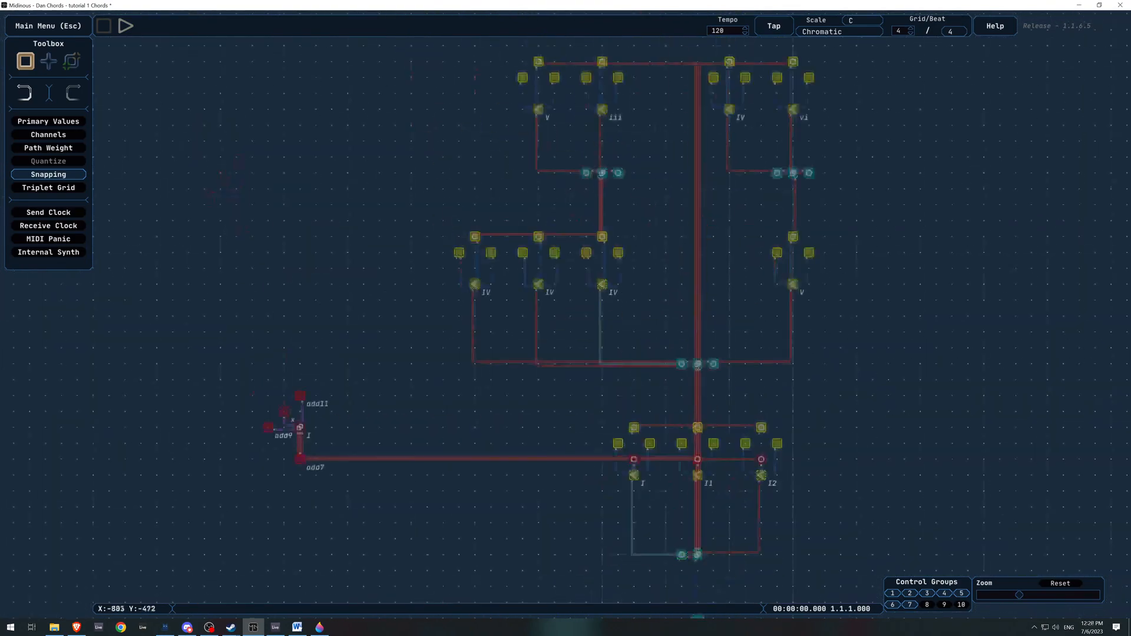
{"action": "left_click_drag", "start_coordinate": [424, 331], "coordinate": [394, 240]}
{"action": "scroll", "coordinate": [396, 245], "scroll_direction": "down", "scroll_amount": 3}
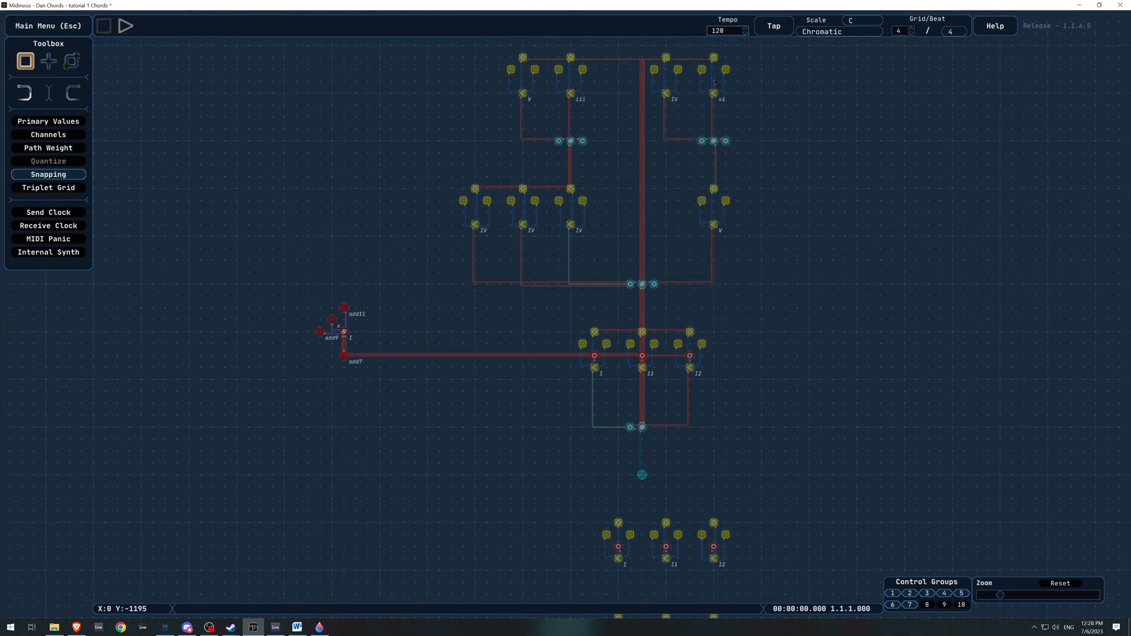
Switch to Ableton Live and add a new track with the Serum_x64 instrument next to the Kontakt track.
{"action": "key", "text": "BackSpace"}
{"action": "left_click", "coordinate": [275, 626]}
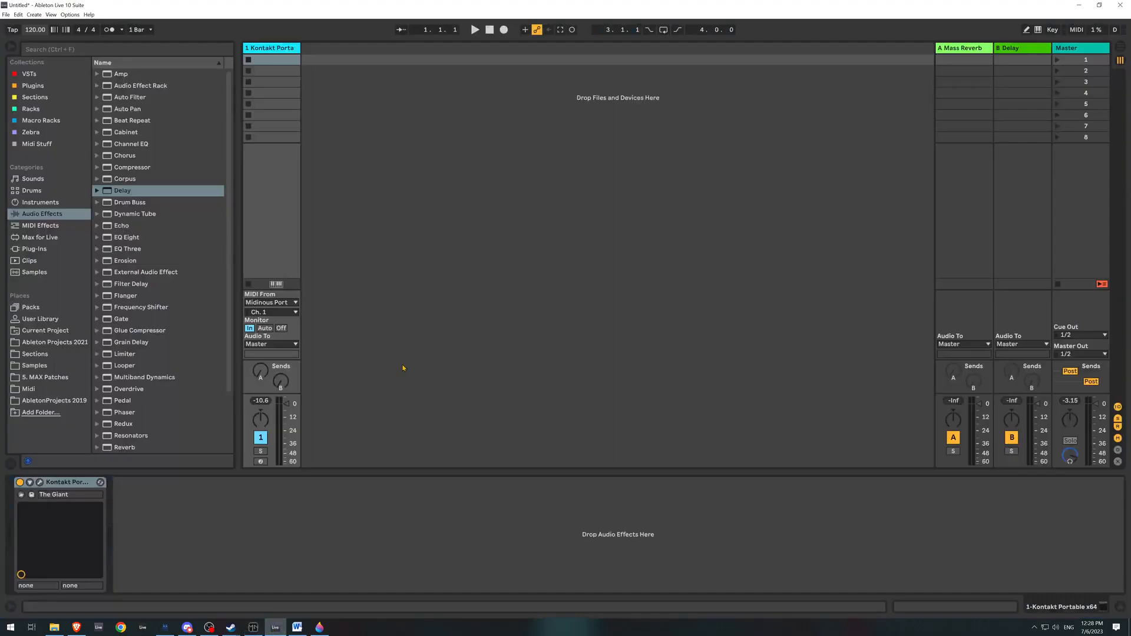
{"action": "left_click", "coordinate": [403, 368]}
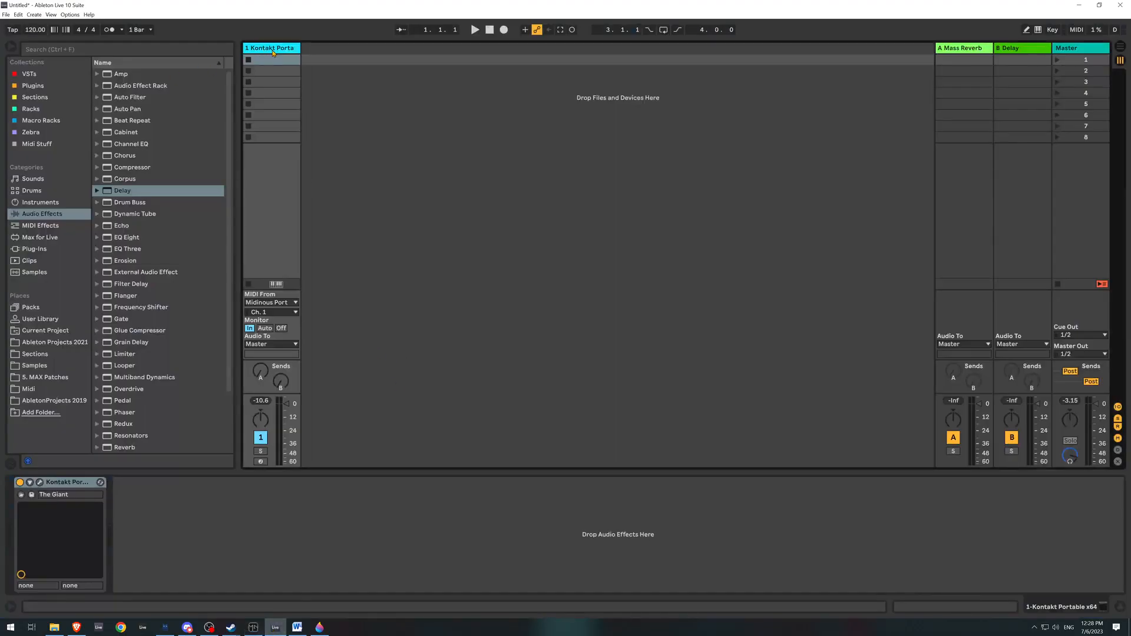
{"action": "left_click", "coordinate": [51, 75]}
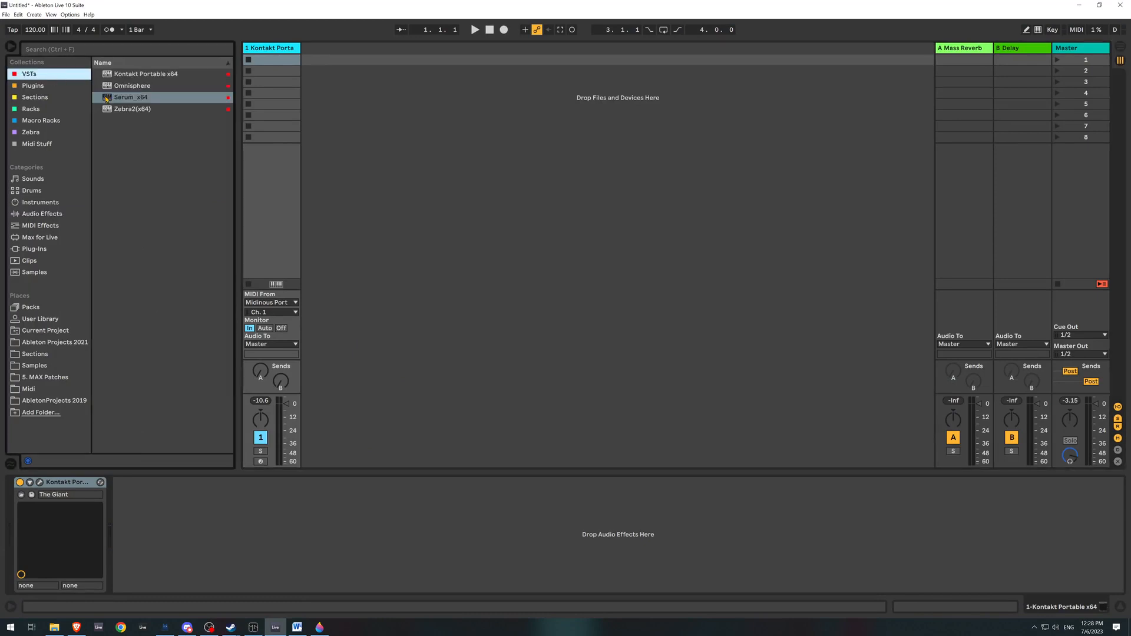
{"action": "left_click_drag", "start_coordinate": [106, 99], "coordinate": [347, 55]}
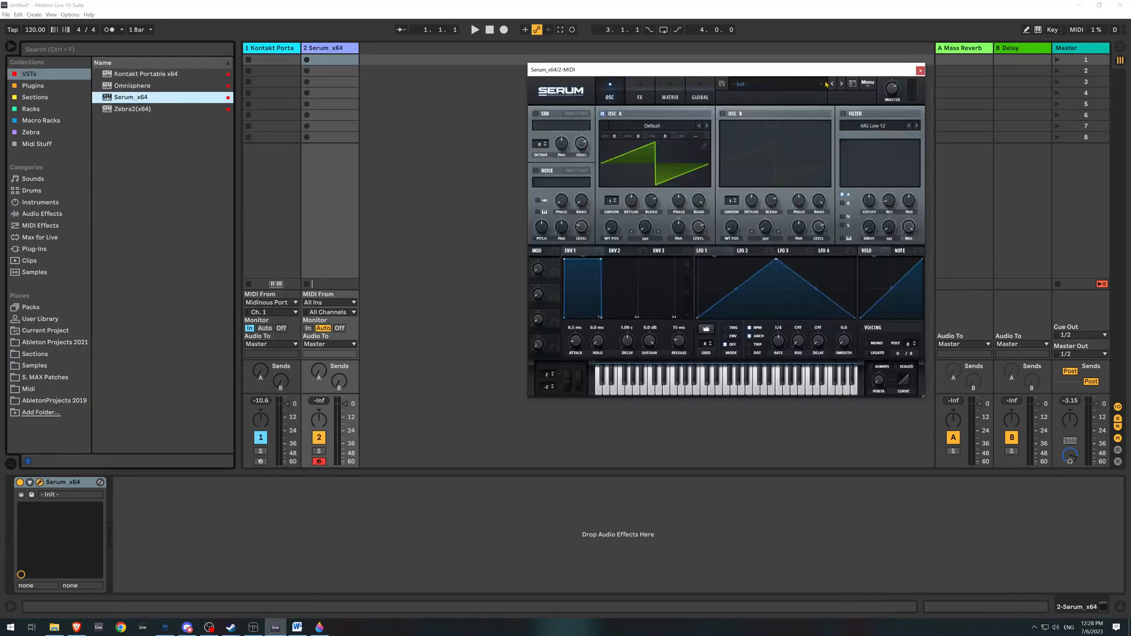
Load the PD Soft Wind and Ocean preset from the user pads in Serum and close the plug-in window.
{"action": "left_click", "coordinate": [776, 84]}
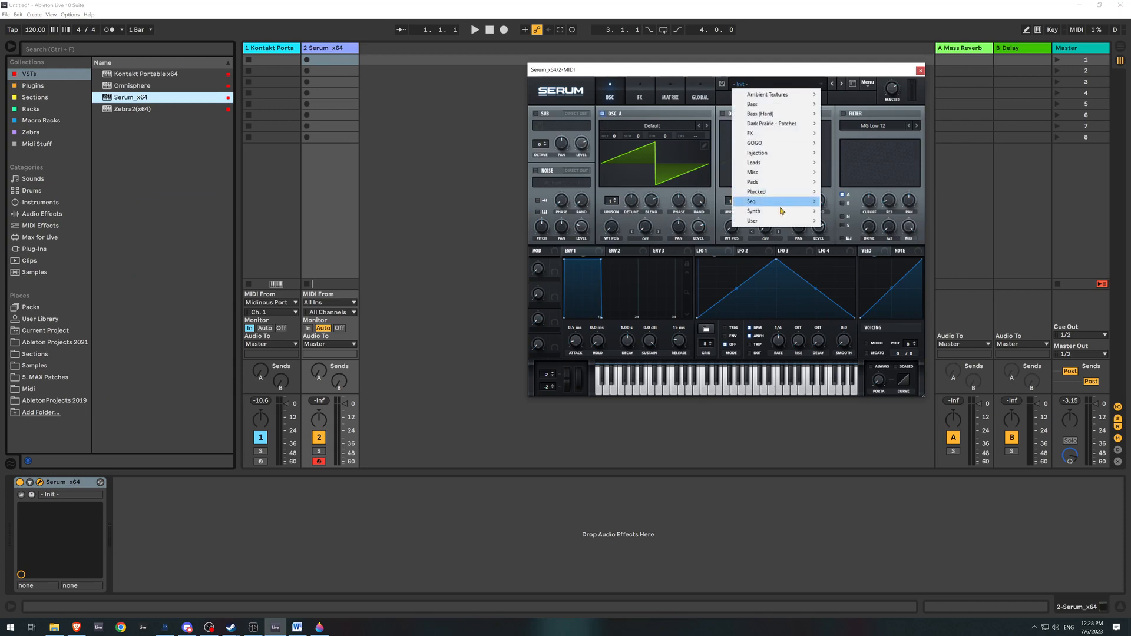
{"action": "mouse_move", "coordinate": [780, 221]}
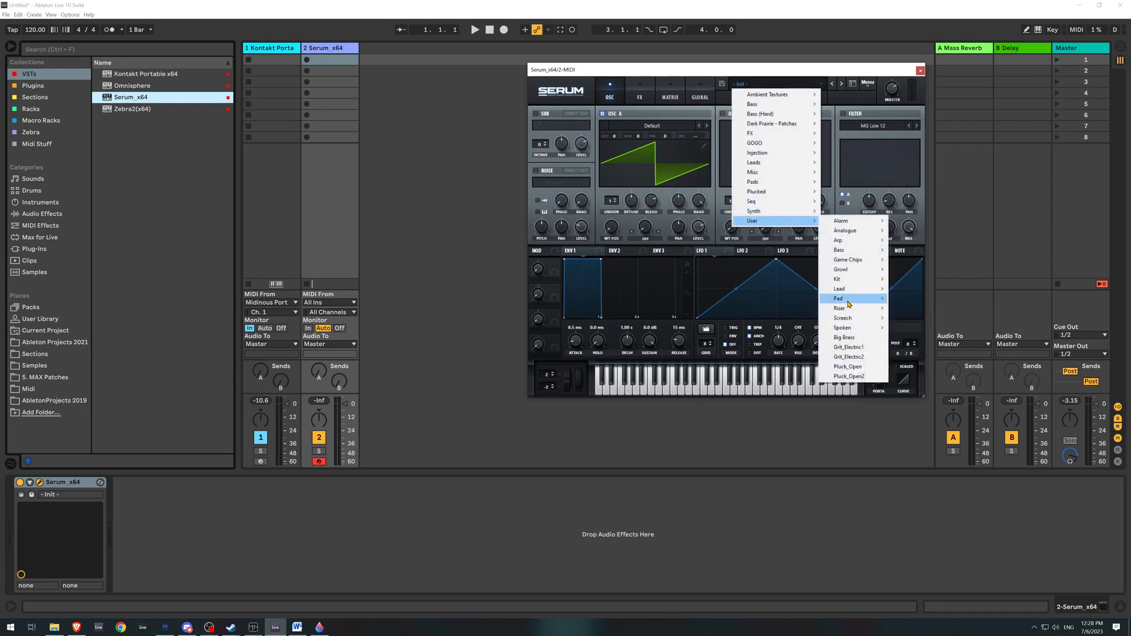
{"action": "mouse_move", "coordinate": [848, 299]}
{"action": "left_click", "coordinate": [933, 329]}
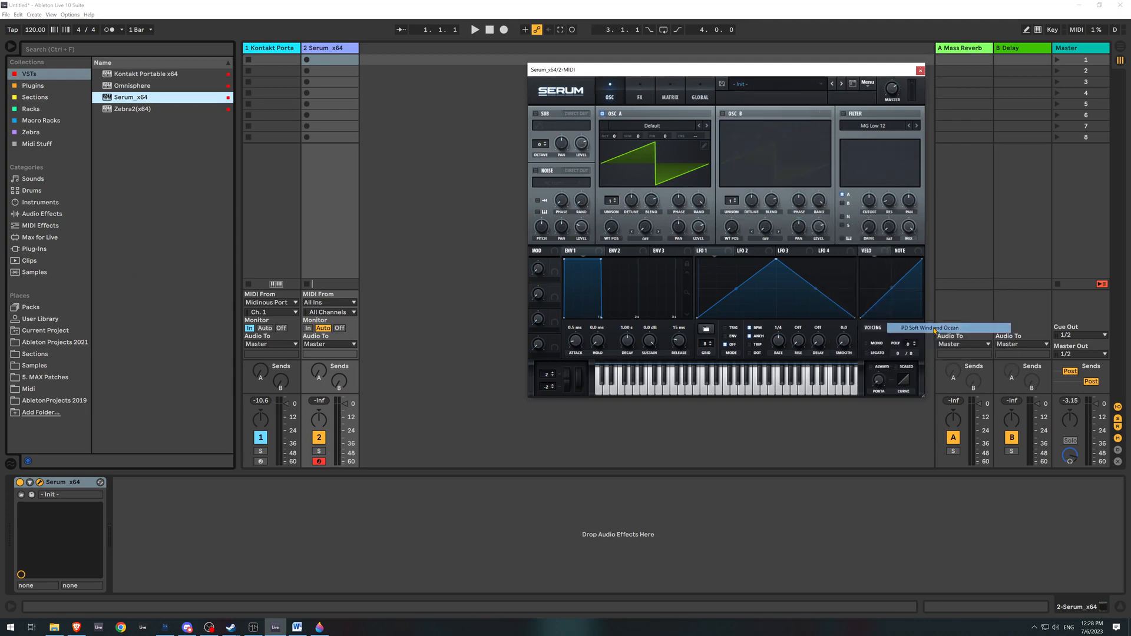
{"action": "left_click", "coordinate": [921, 71]}
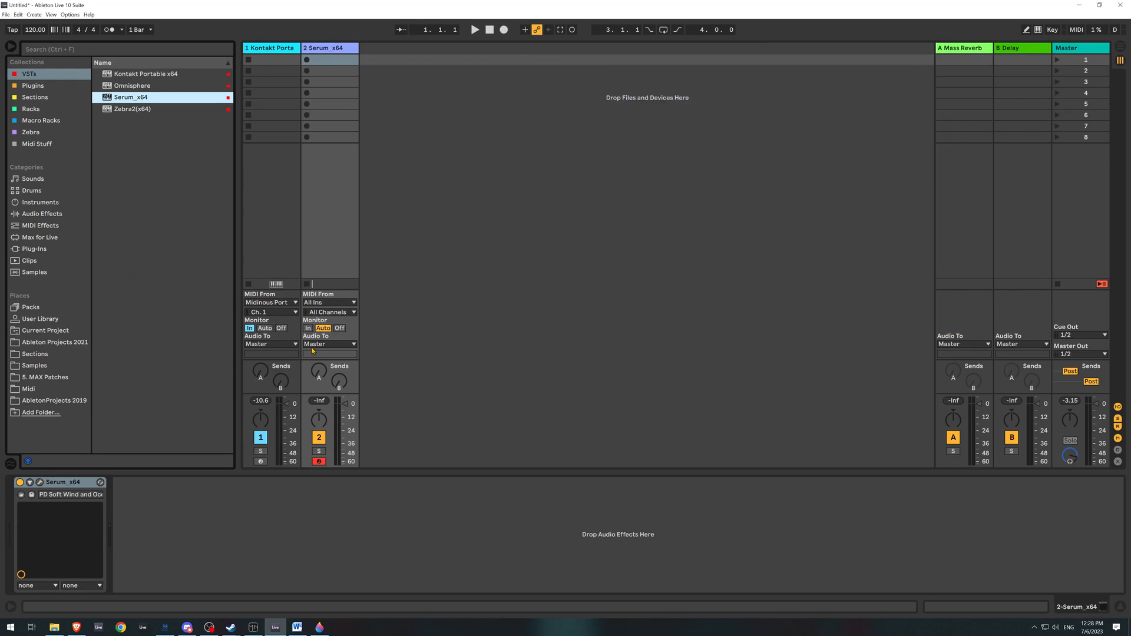
Set the Serum track's MIDI input to Midinous Port on channel 1.
{"action": "left_click", "coordinate": [352, 302]}
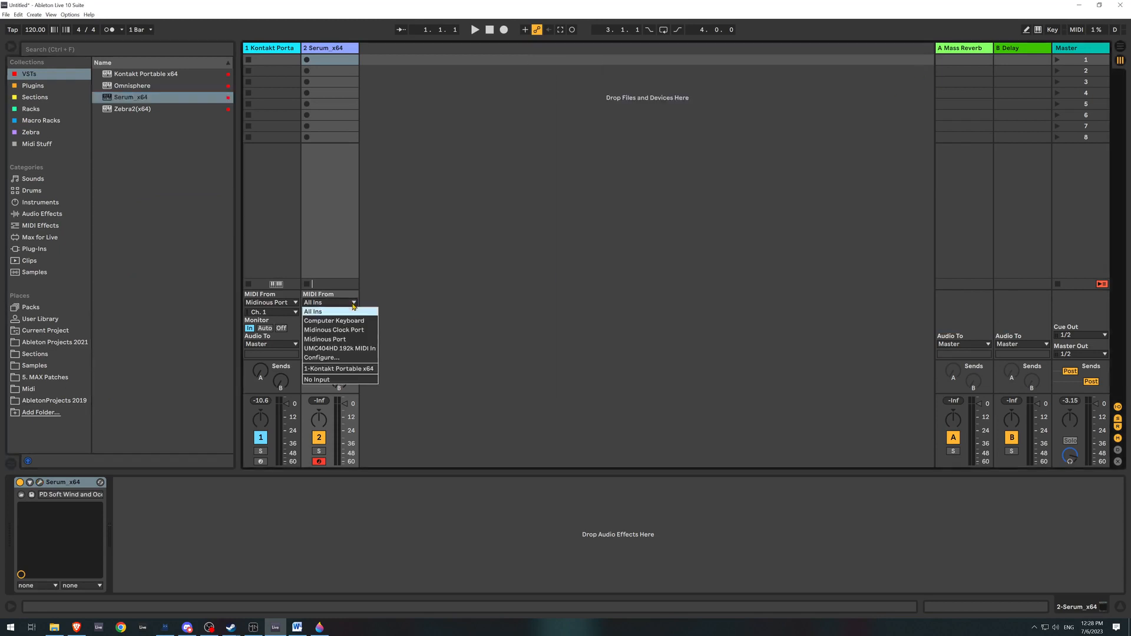
{"action": "left_click", "coordinate": [346, 339]}
{"action": "left_click", "coordinate": [341, 312]}
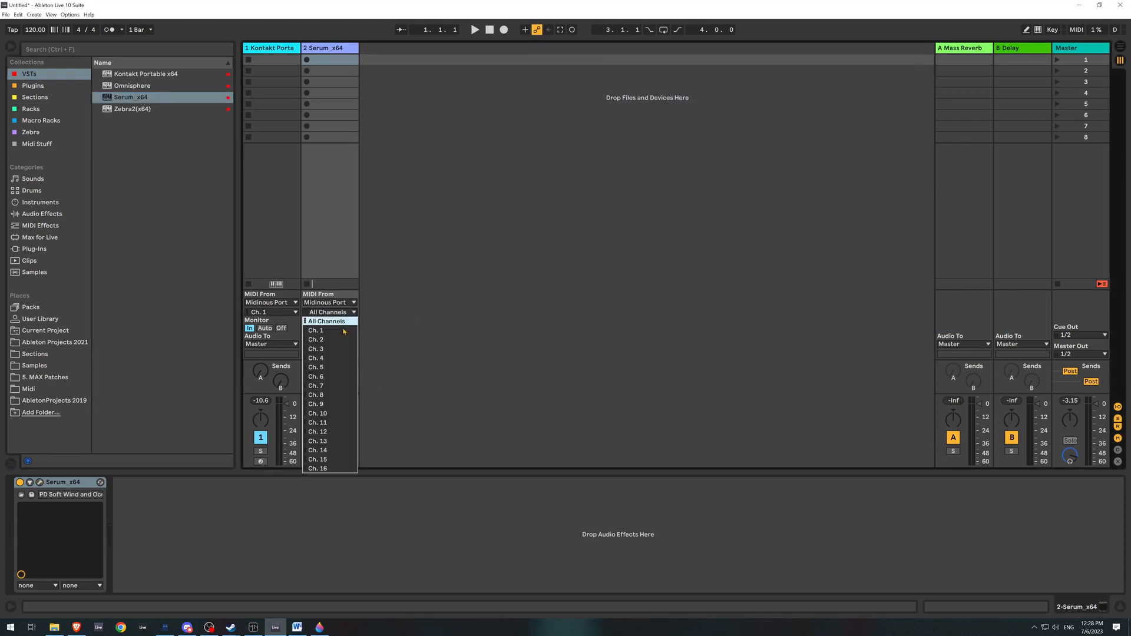
{"action": "left_click", "coordinate": [338, 321]}
Mute the Kontakt track and start playback at a tempo of 30.
{"action": "left_click", "coordinate": [261, 437]}
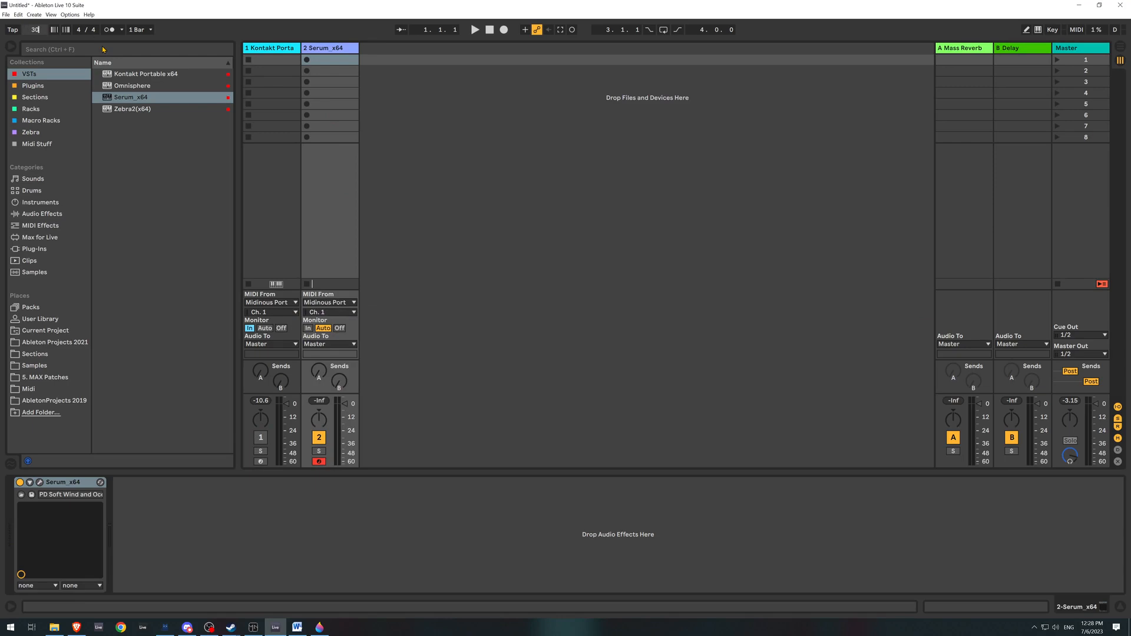
{"action": "left_click", "coordinate": [508, 61]}
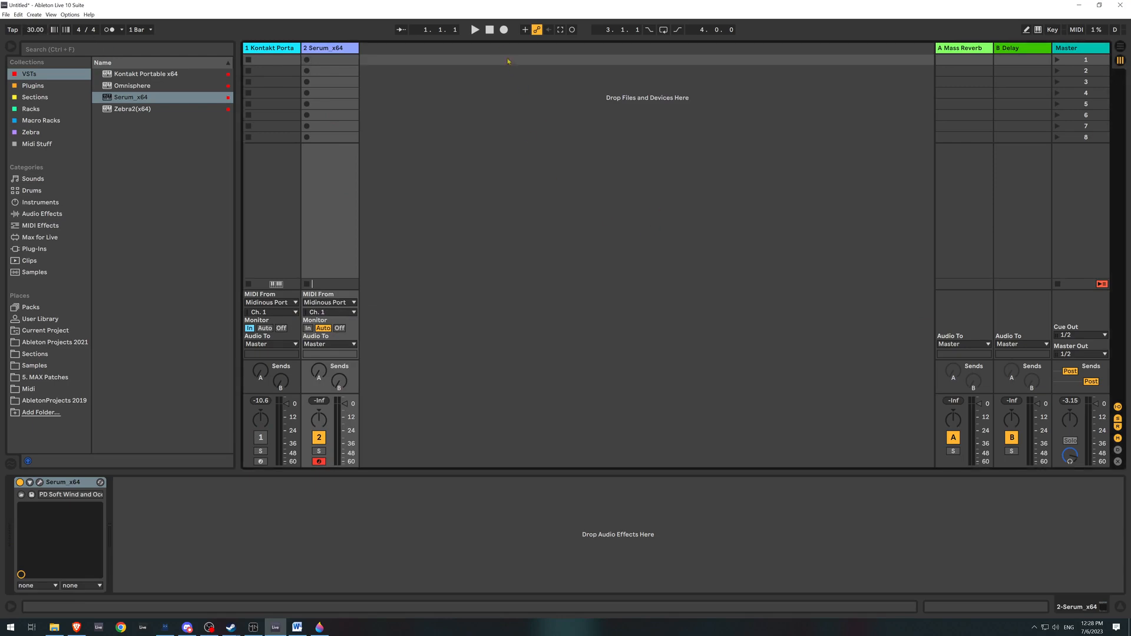
{"action": "left_click", "coordinate": [475, 30]}
Lower the Serum track's volume in Ableton Live and restart the chord network's playback in Midinous.
{"action": "left_click", "coordinate": [253, 626]}
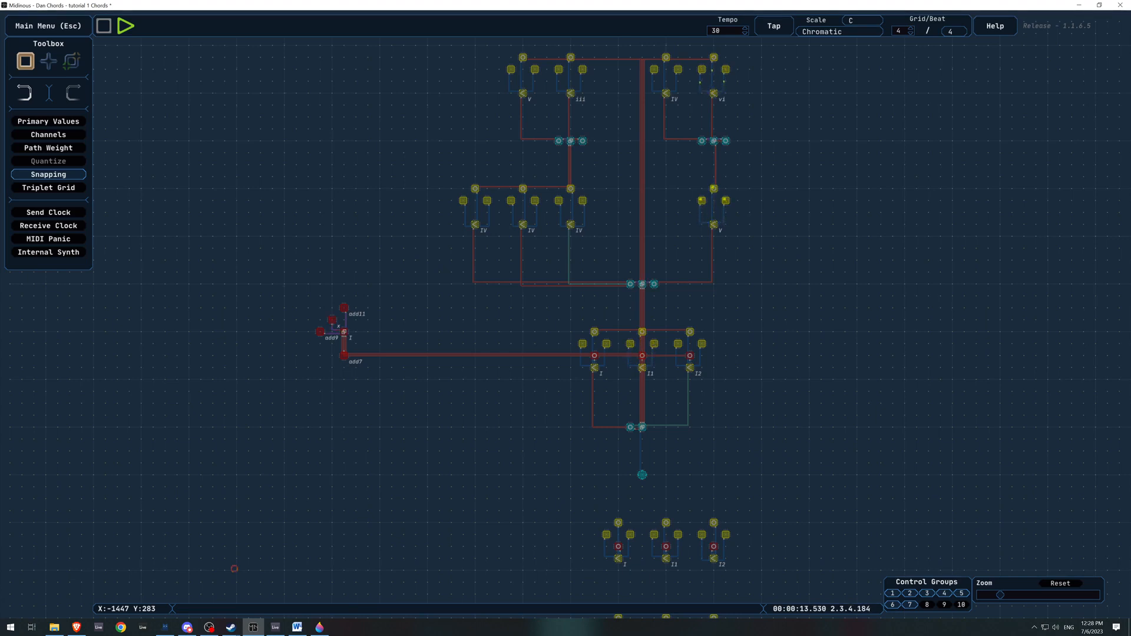
{"action": "left_click", "coordinate": [275, 627]}
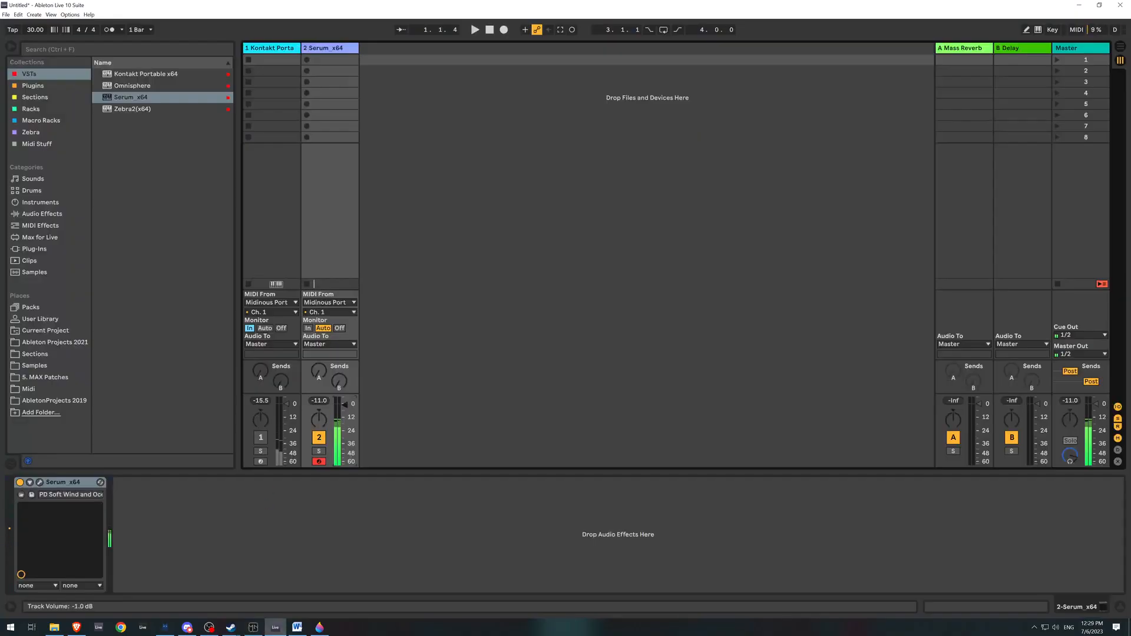
{"action": "left_click_drag", "start_coordinate": [345, 404], "coordinate": [345, 410]}
{"action": "left_click", "coordinate": [252, 626]}
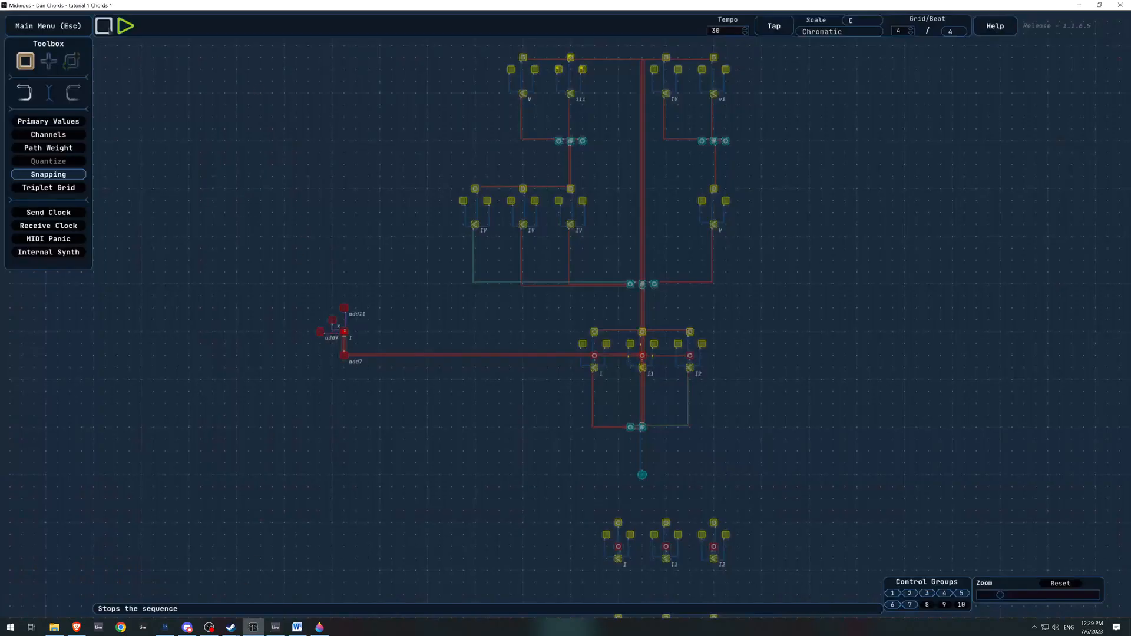
{"action": "left_click", "coordinate": [109, 29]}
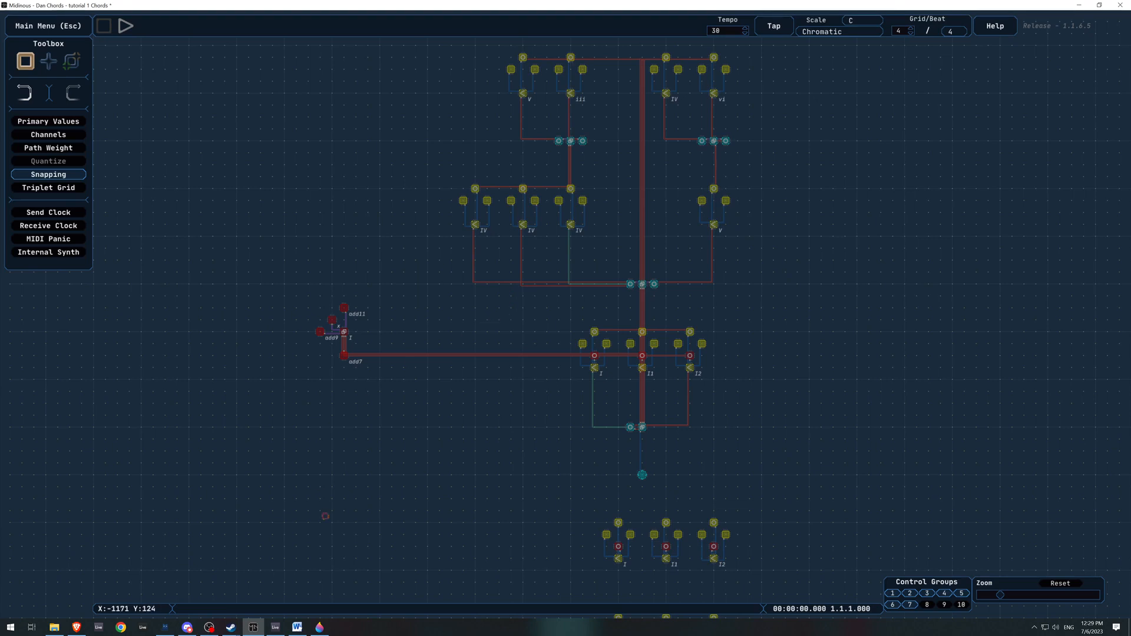
{"action": "left_click", "coordinate": [121, 27]}
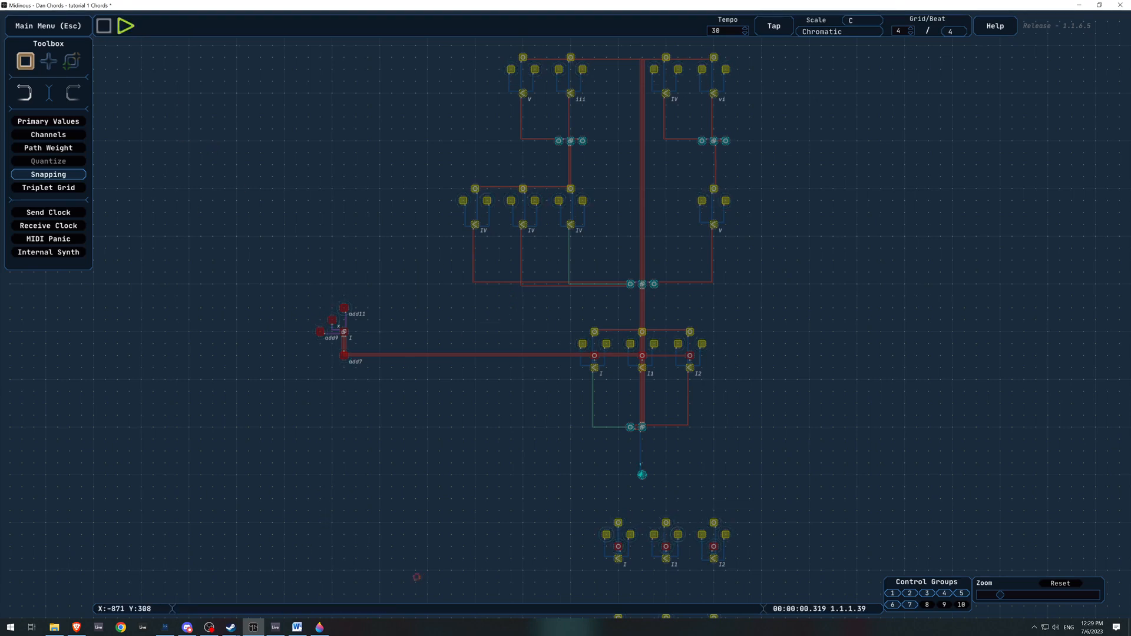
{"action": "left_click", "coordinate": [276, 631]}
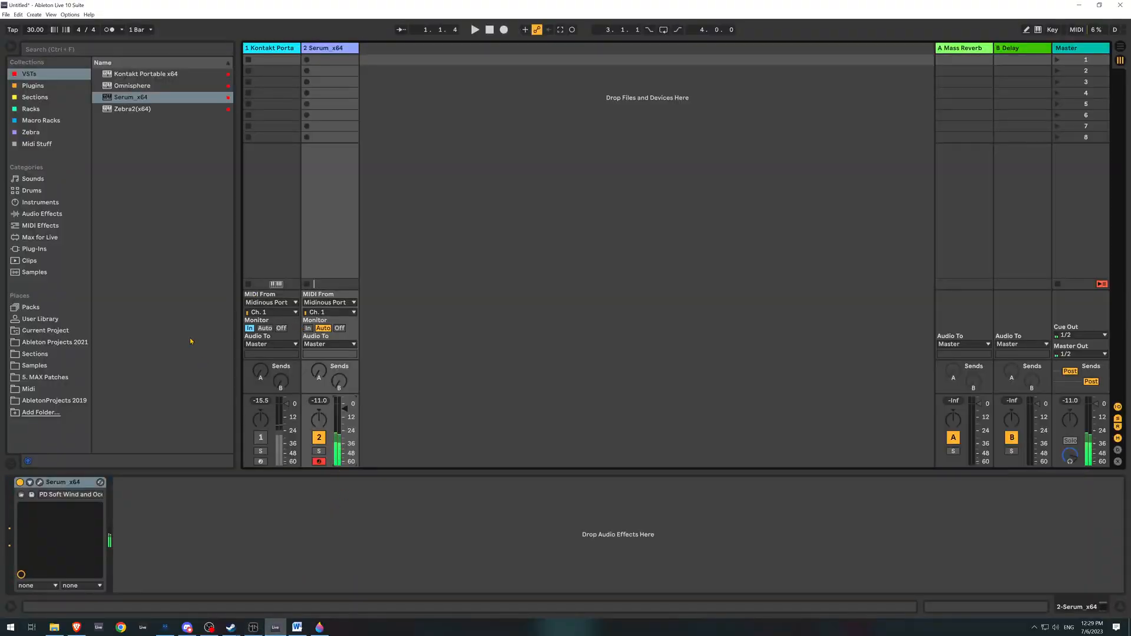
{"action": "left_click", "coordinate": [32, 484]}
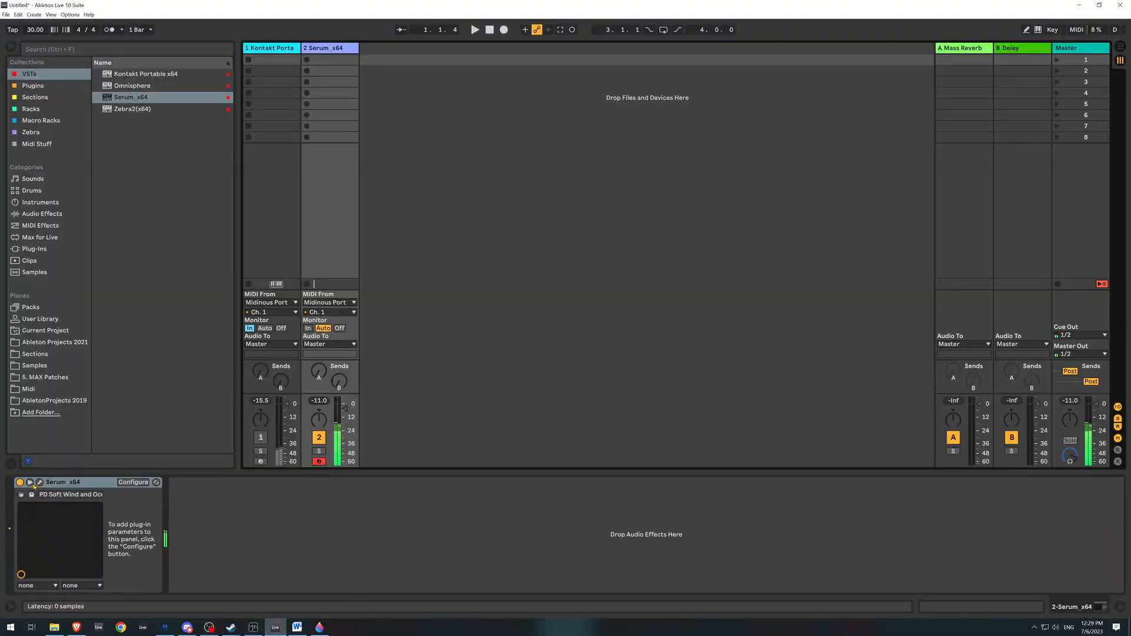
{"action": "left_click", "coordinate": [120, 484]}
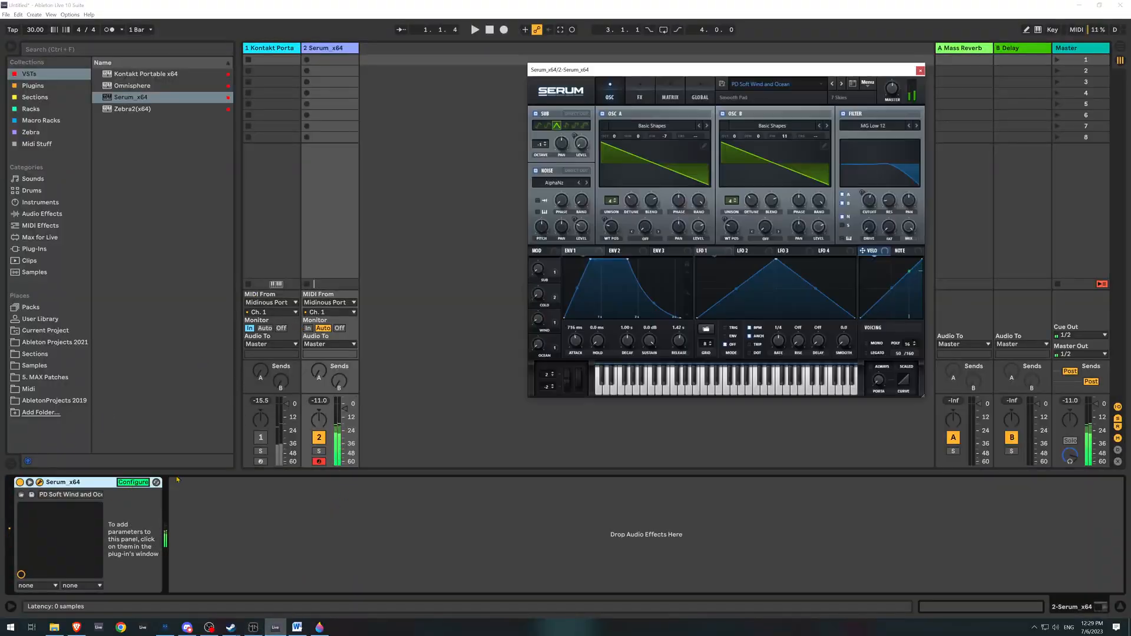
{"action": "left_click", "coordinate": [538, 321]}
{"action": "left_click", "coordinate": [539, 345]}
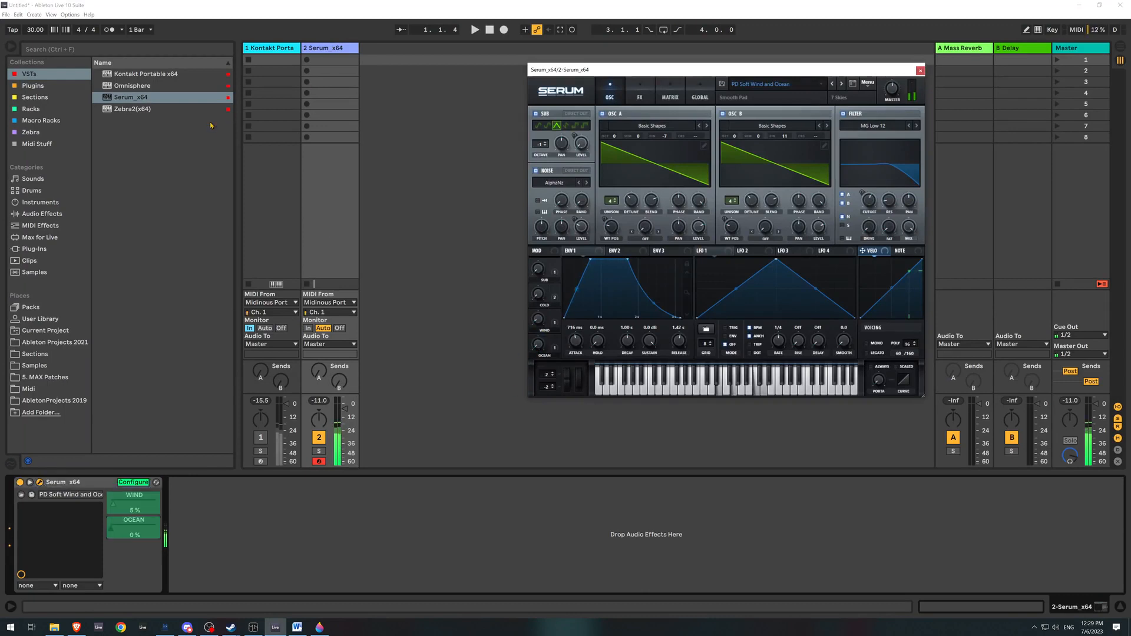
{"action": "left_click", "coordinate": [133, 481]}
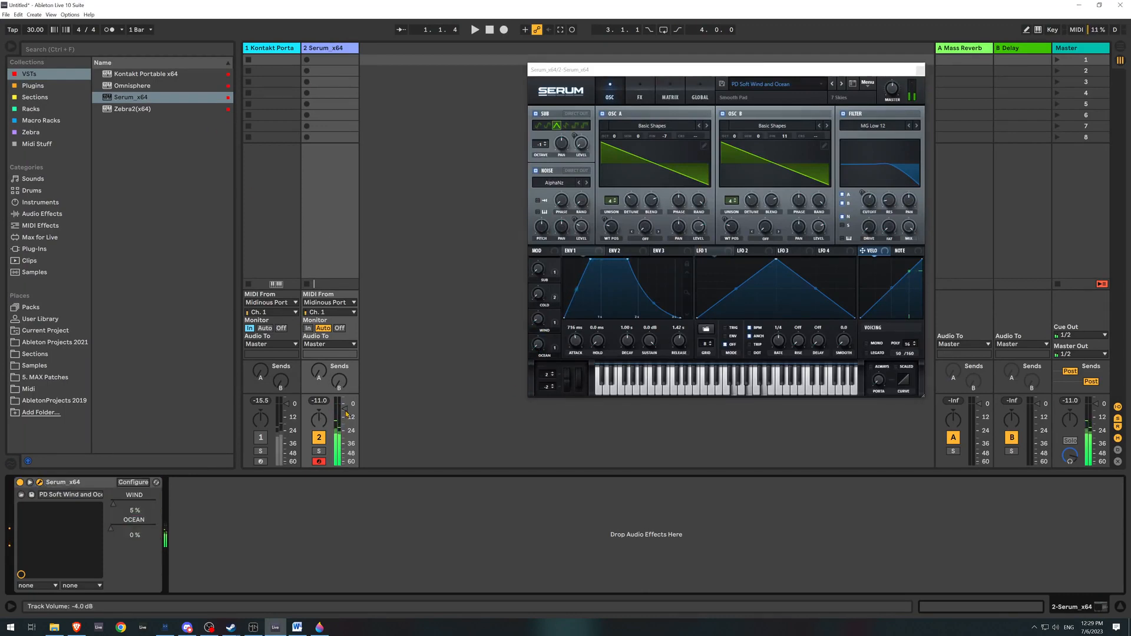
Lower the Serum track's volume further, audition OCEAN at 100%, and set the WIND and OCEAN macros to 0%.
{"action": "left_click_drag", "start_coordinate": [344, 408], "coordinate": [344, 418]}
{"action": "left_click_drag", "start_coordinate": [537, 325], "coordinate": [537, 241]}
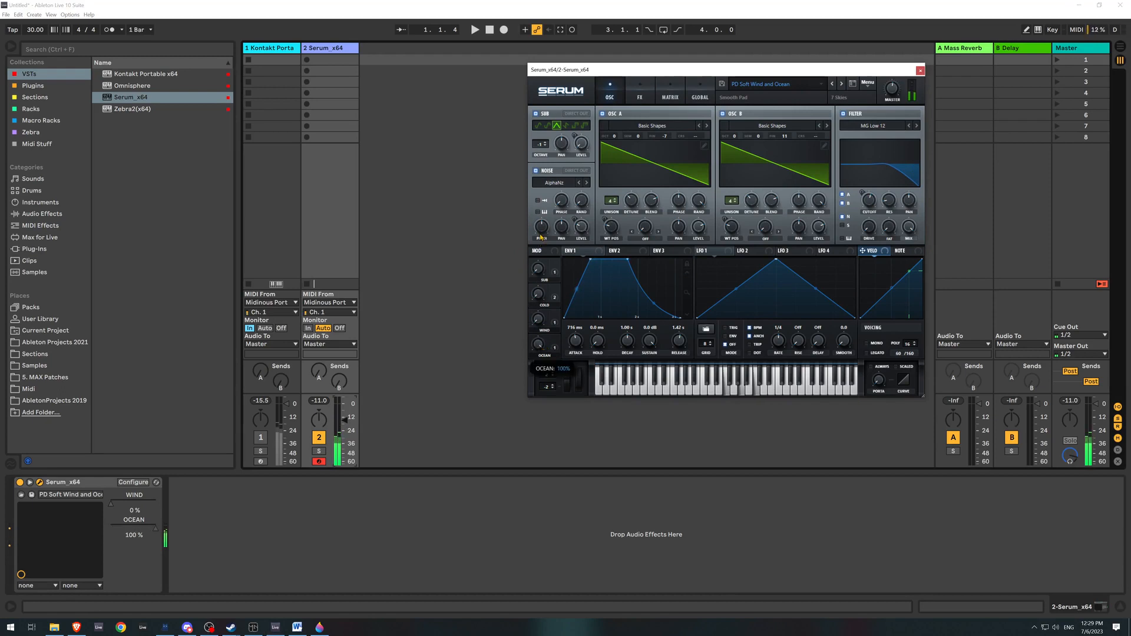
{"action": "left_click_drag", "start_coordinate": [539, 239], "coordinate": [533, 298]}
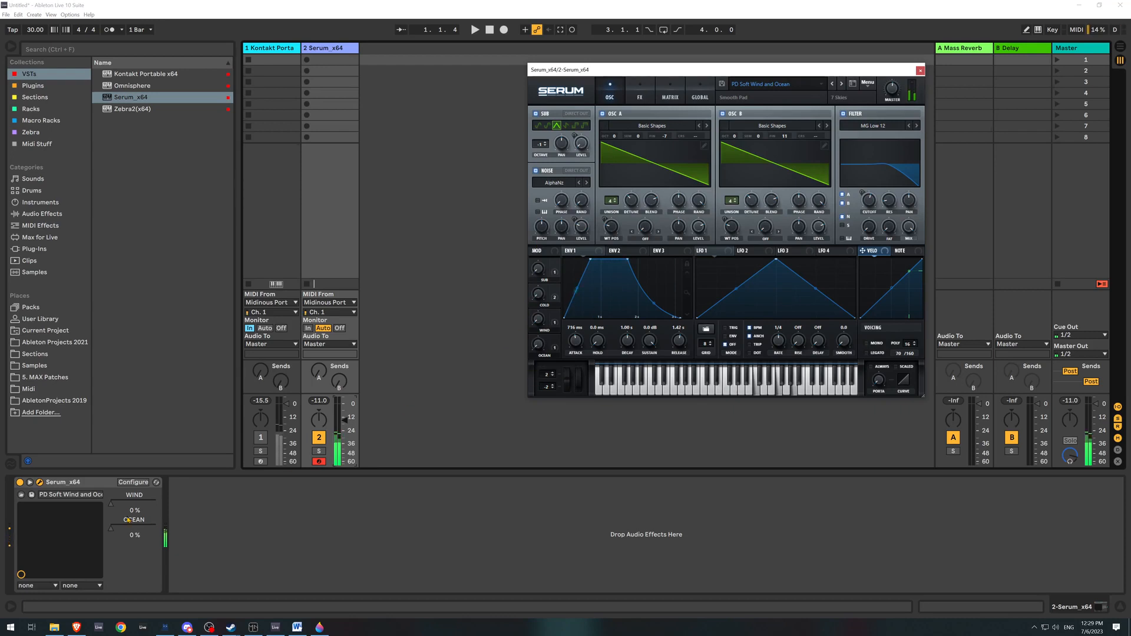
{"action": "left_click", "coordinate": [921, 71]}
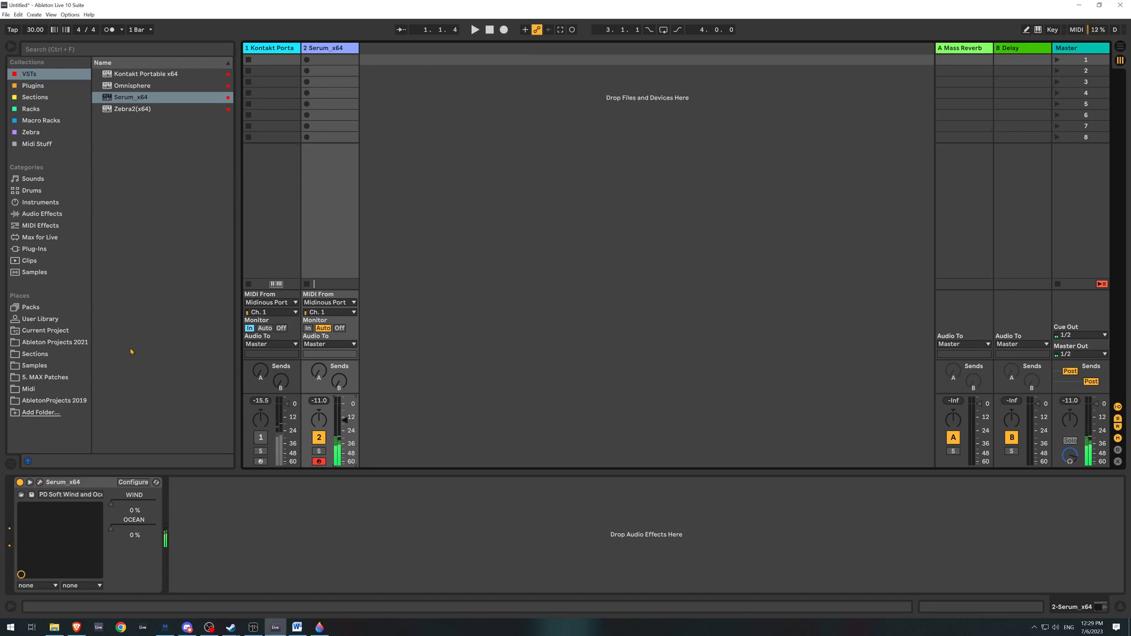
Add the Max for Live LFO after Serum and map it to the WIND parameter.
{"action": "left_click", "coordinate": [50, 239]}
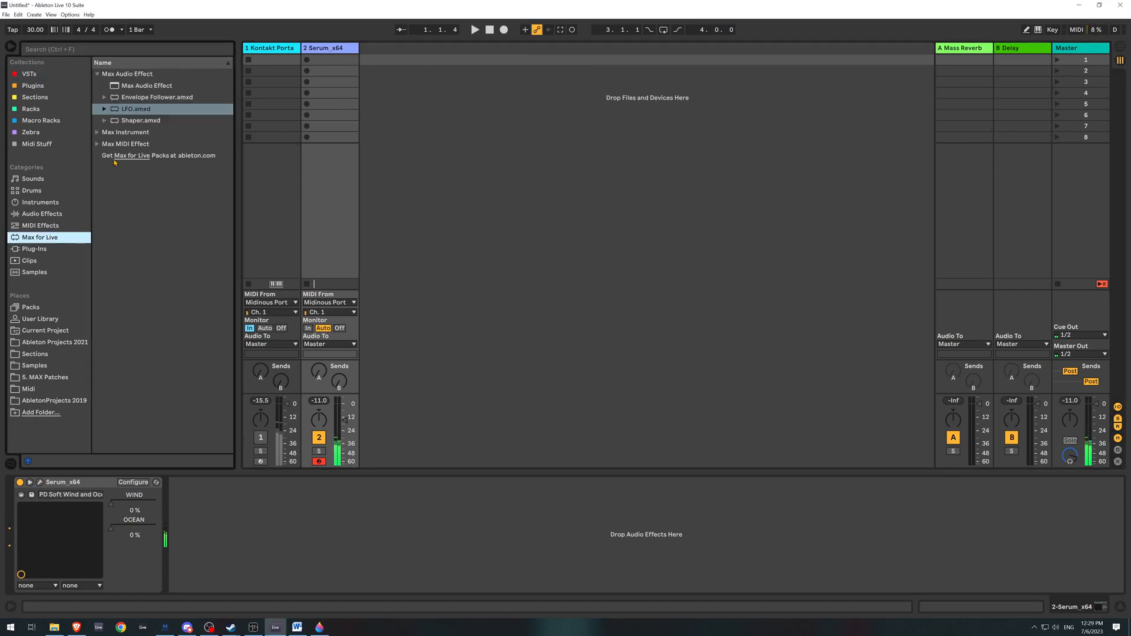
{"action": "left_click_drag", "start_coordinate": [129, 113], "coordinate": [181, 525]}
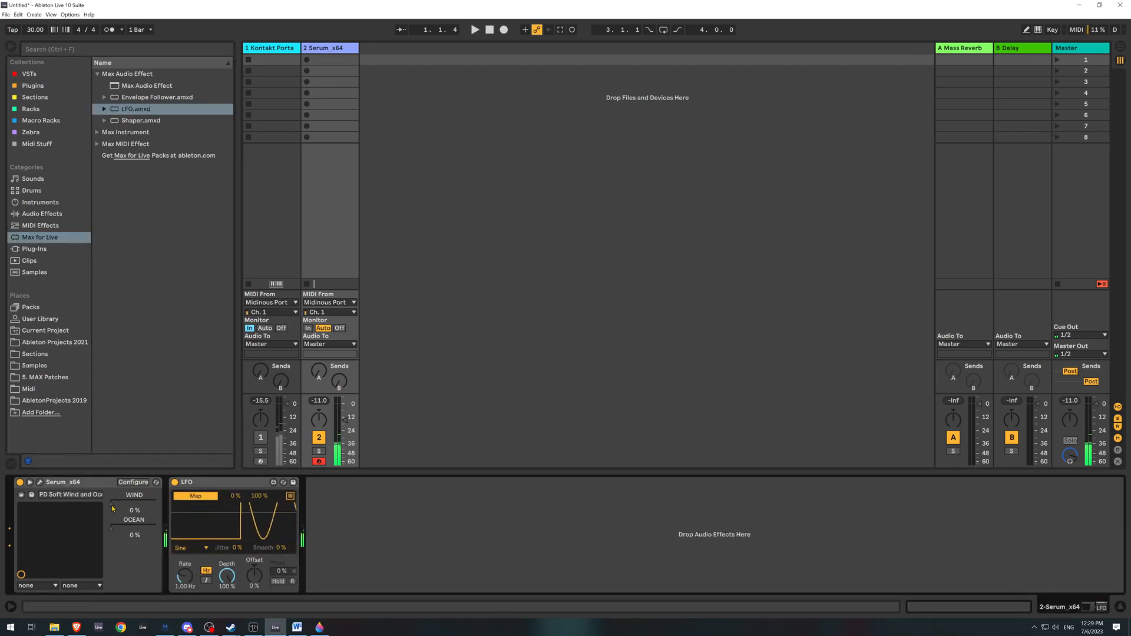
{"action": "left_click", "coordinate": [112, 506]}
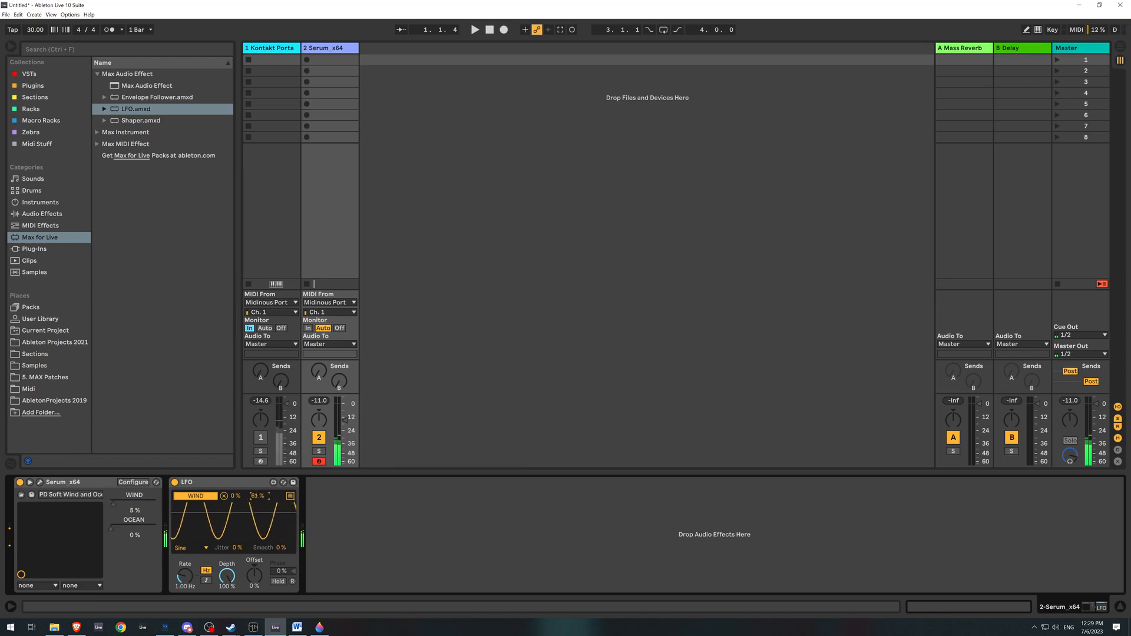
Limit the LFO's WIND mapping to 15–43% and set its rate to a tempo-synced value of 2.
{"action": "mouse_move", "coordinate": [257, 496]}
{"action": "left_mouse_down"}
{"action": "mouse_move", "coordinate": [257, 509]}
{"action": "mouse_move", "coordinate": [236, 487]}
{"action": "mouse_move", "coordinate": [258, 492]}
{"action": "left_mouse_up"}
{"action": "left_click", "coordinate": [206, 580]}
{"action": "left_click_drag", "start_coordinate": [185, 575], "coordinate": [185, 572]}
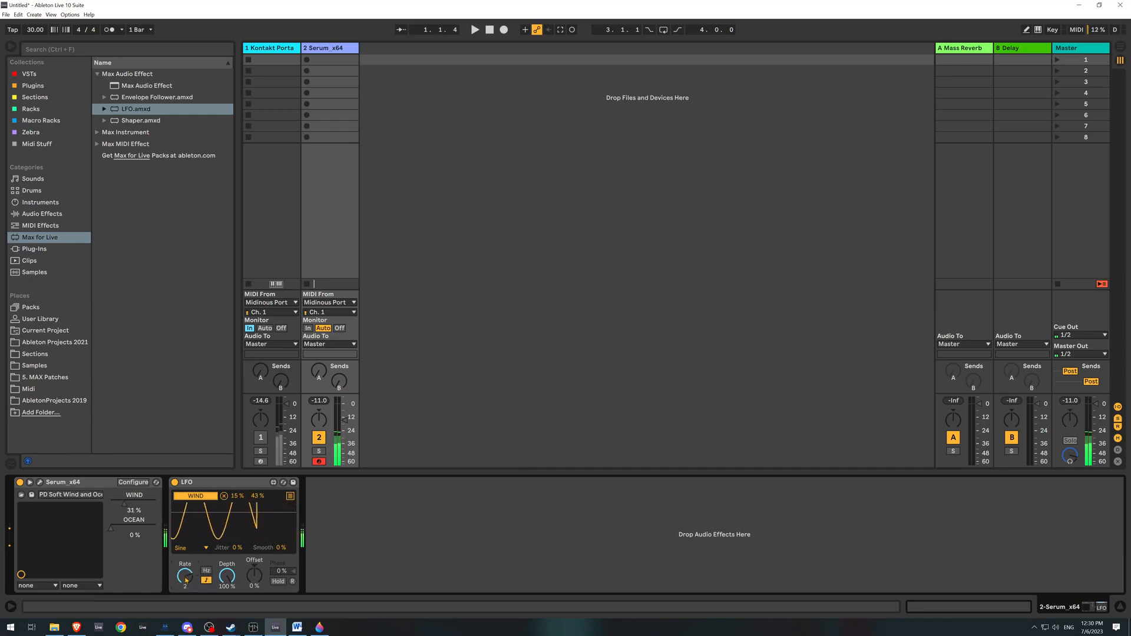
{"action": "left_click", "coordinate": [223, 486]}
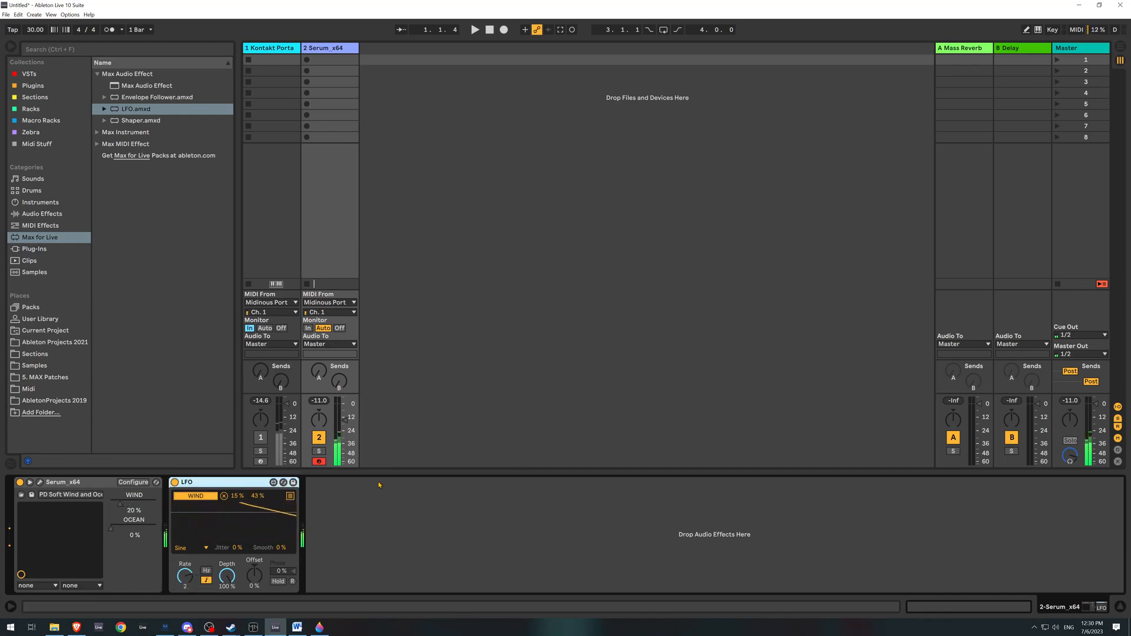
Duplicate the LFO device on the Serum track and map the copy to the OCEAN parameter.
{"action": "key", "text": "ctrl+d"}
{"action": "left_click", "coordinate": [328, 497]}
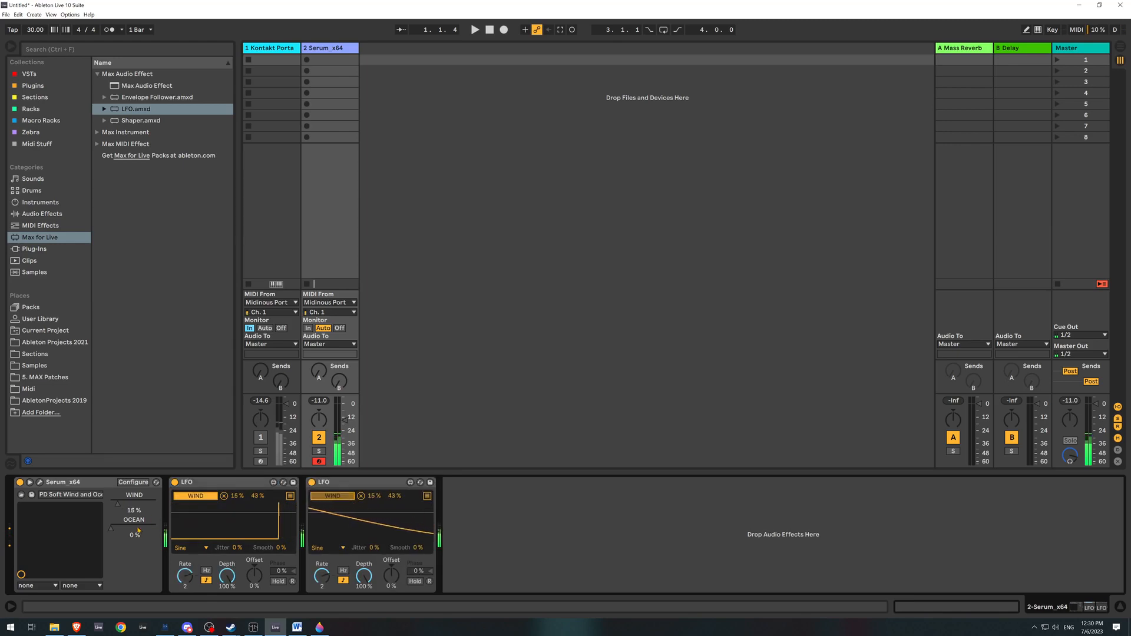
{"action": "left_click", "coordinate": [135, 531]}
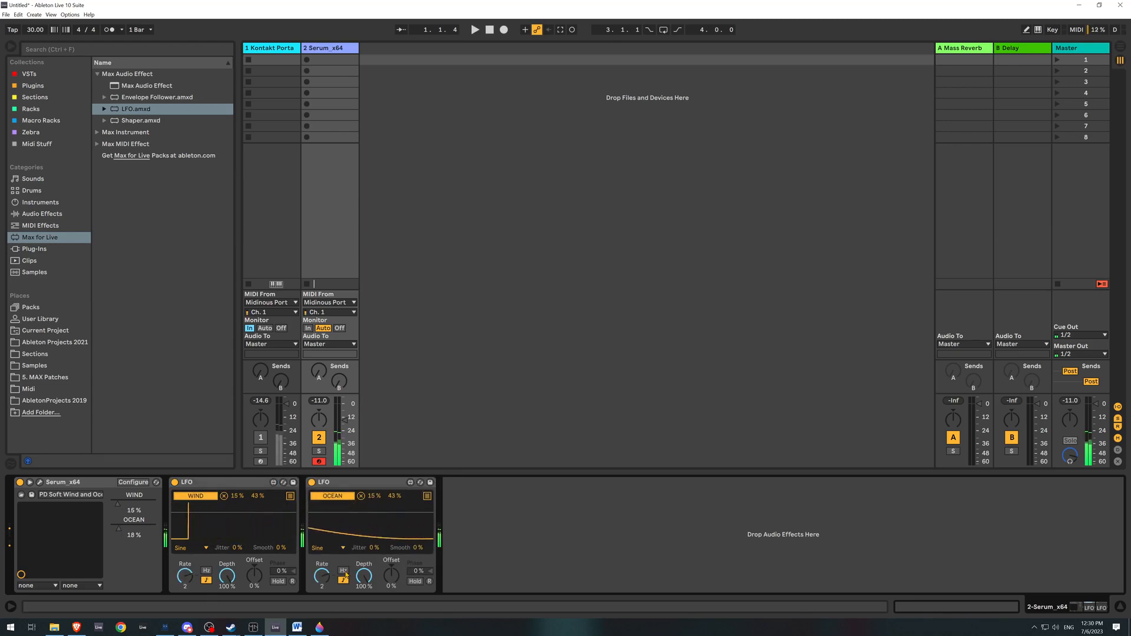
Set the OCEAN LFO's rate to 4 and its mapping range to 12–29%, and limit the WIND mapping to 6–28%.
{"action": "left_click_drag", "start_coordinate": [322, 576], "coordinate": [321, 568]}
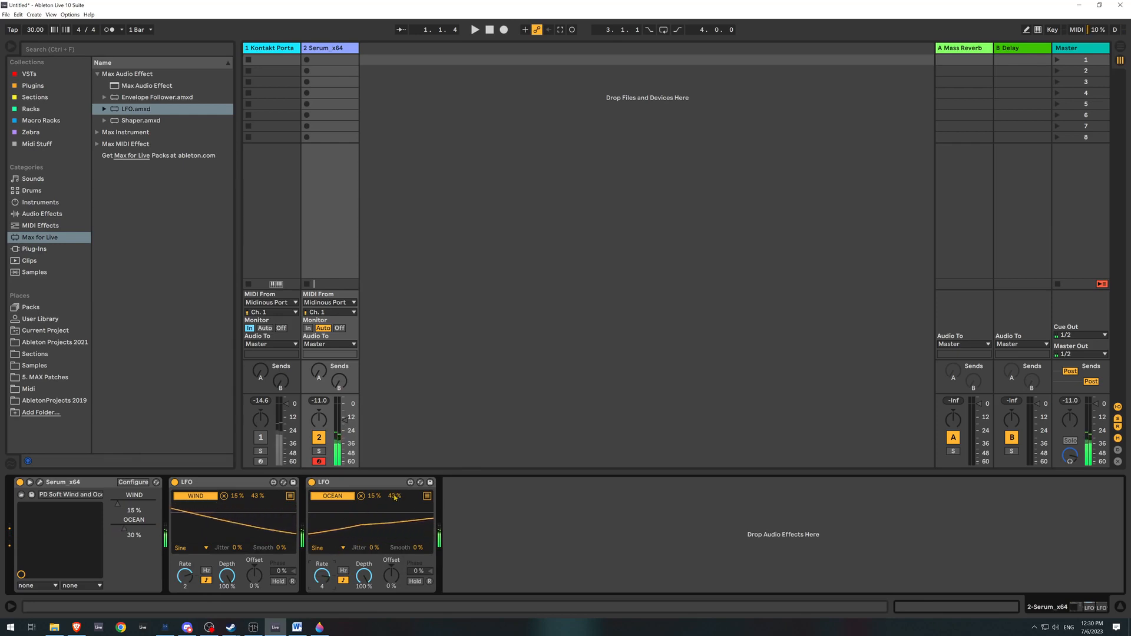
{"action": "left_click_drag", "start_coordinate": [395, 496], "coordinate": [395, 504]}
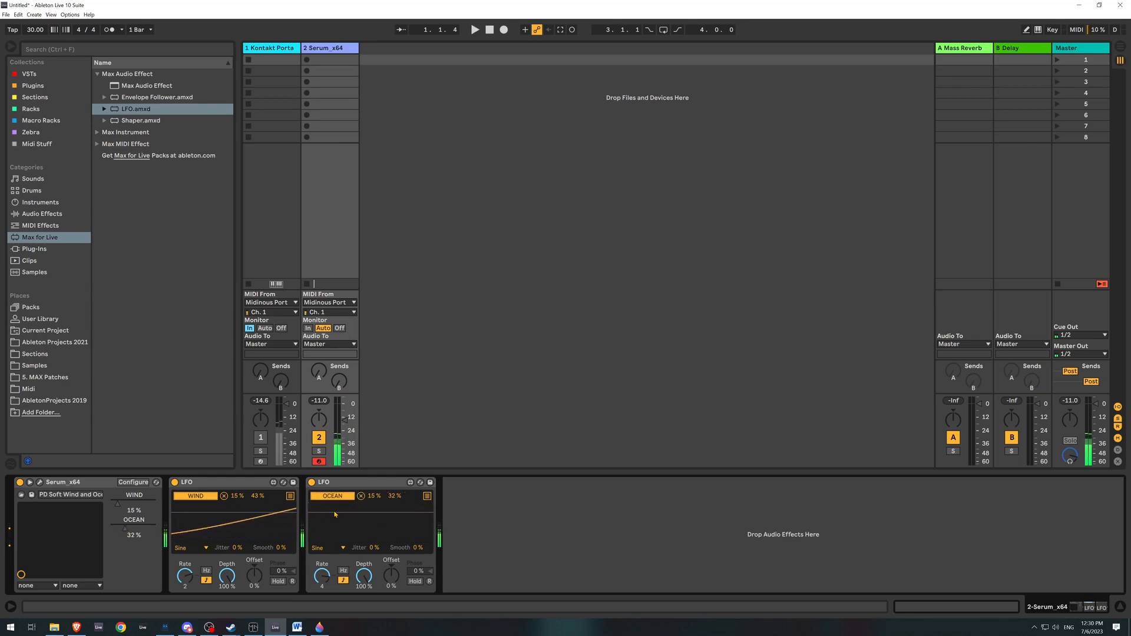
{"action": "left_click_drag", "start_coordinate": [394, 495], "coordinate": [393, 498]}
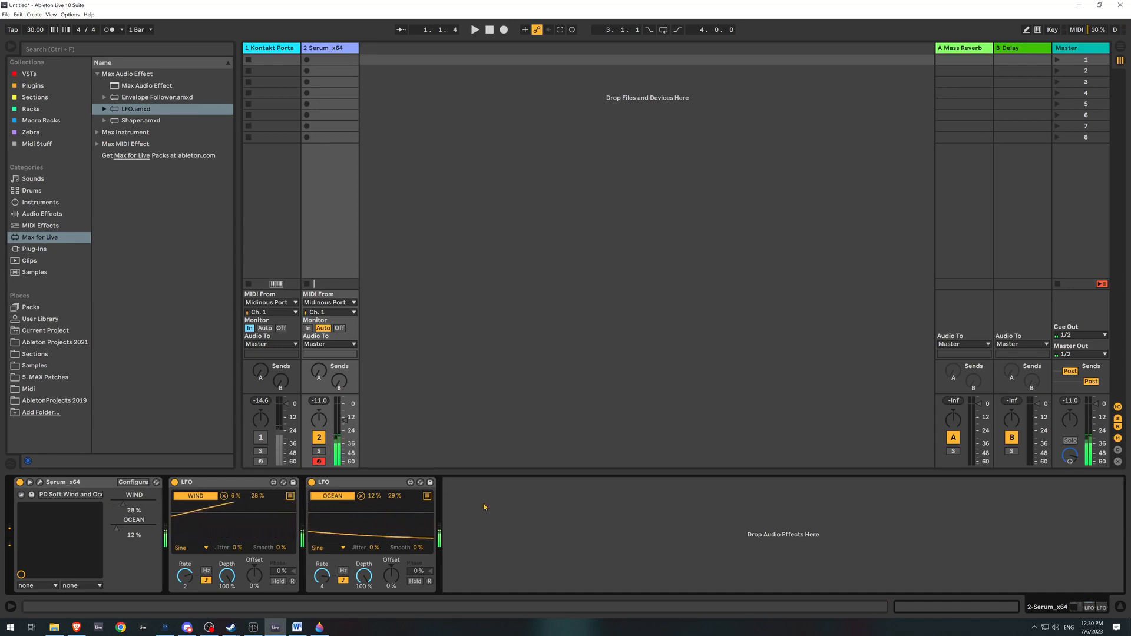
Unmute the Kontakt track, lower its volume to about -15.6 dB, and add the DragonflyHallReverb plugin after Kontakt.
{"action": "left_click", "coordinate": [260, 438]}
{"action": "left_click_drag", "start_coordinate": [289, 402], "coordinate": [287, 418]}
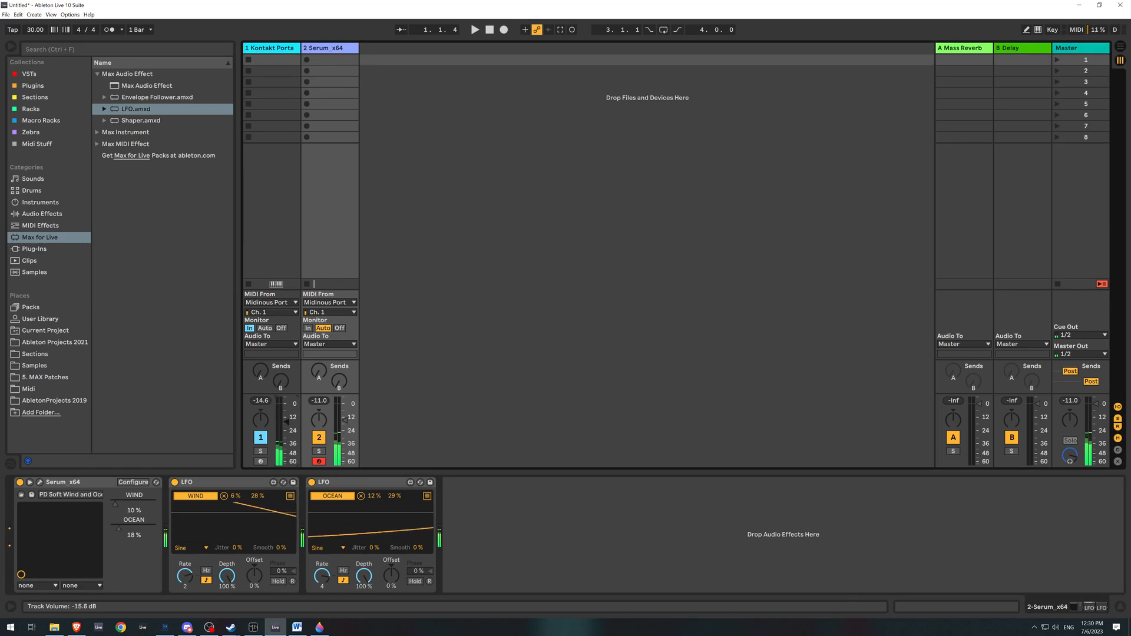
{"action": "left_click", "coordinate": [266, 48]}
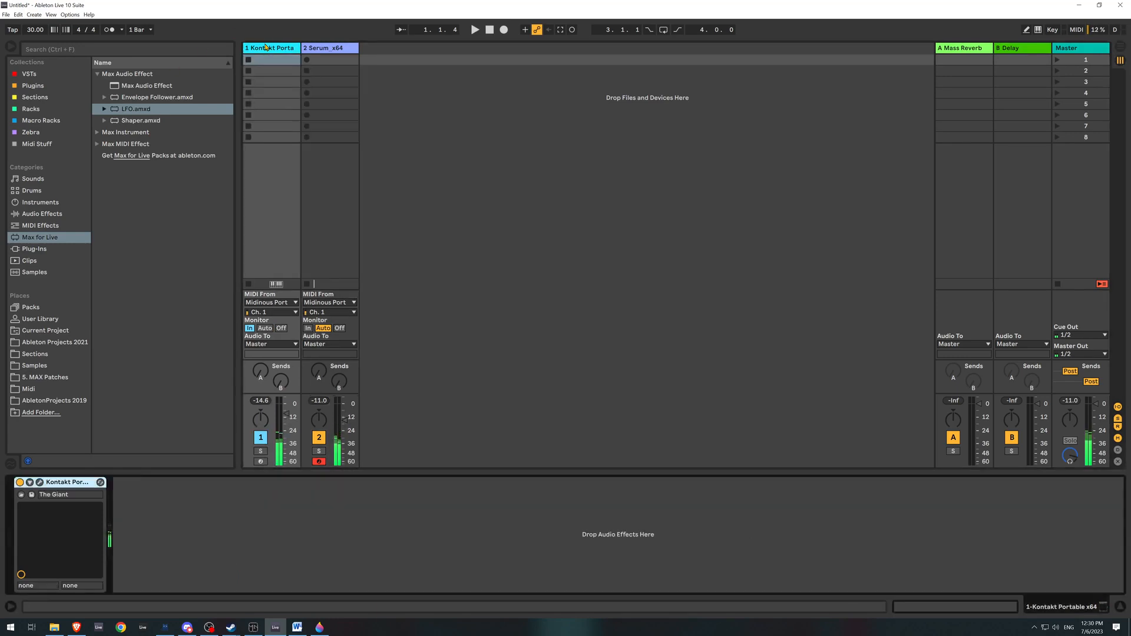
{"action": "left_click", "coordinate": [48, 201]}
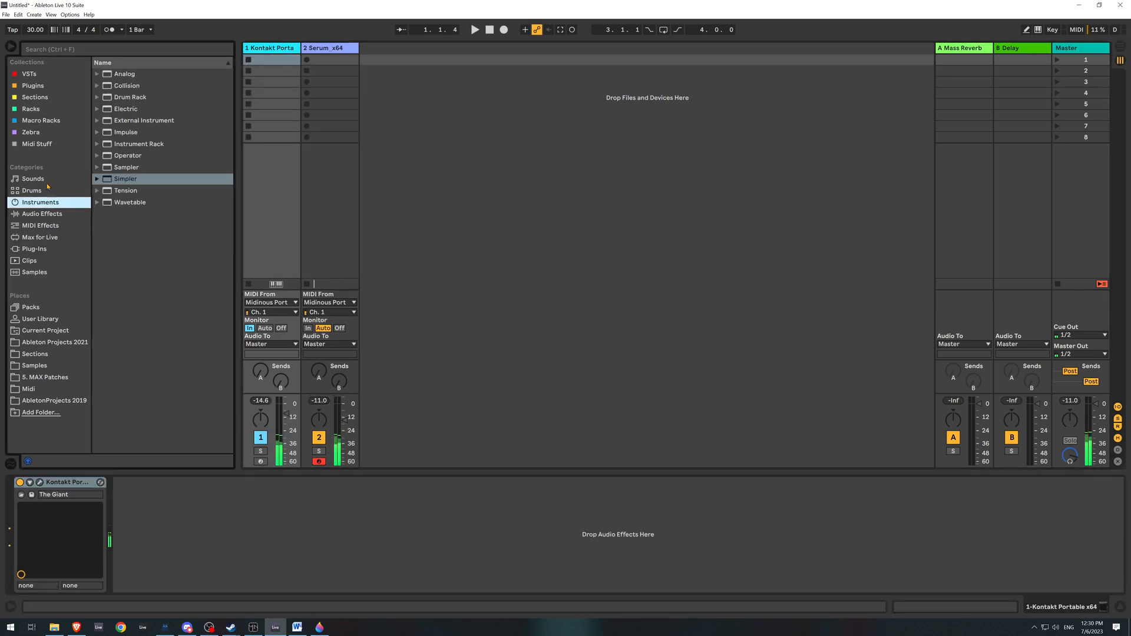
{"action": "left_click", "coordinate": [34, 85]}
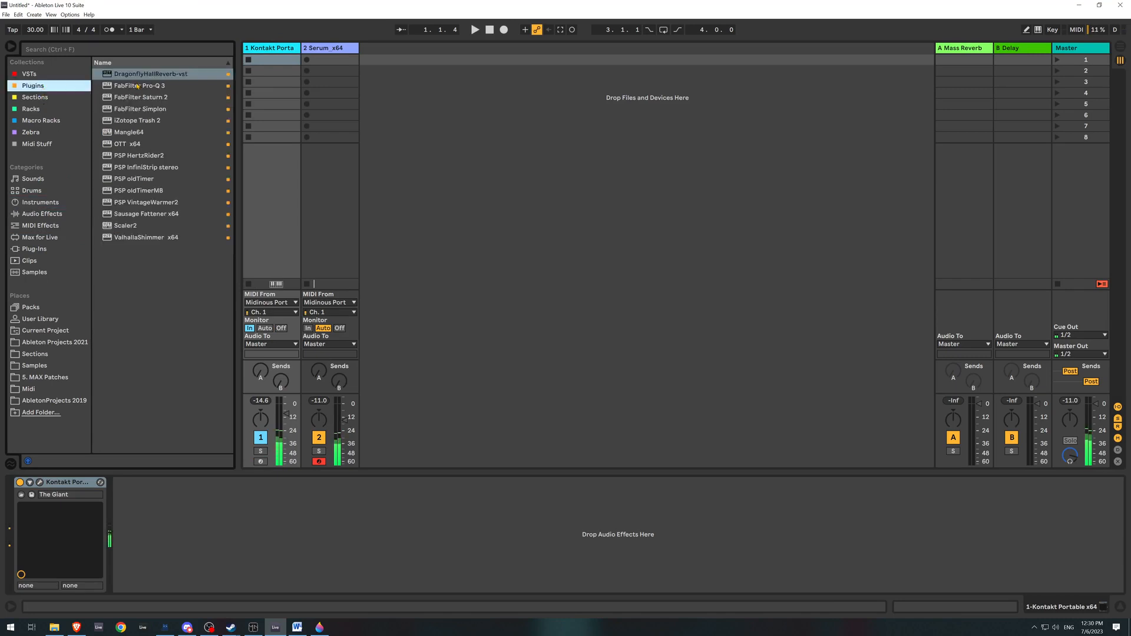
{"action": "left_click_drag", "start_coordinate": [136, 74], "coordinate": [194, 528]}
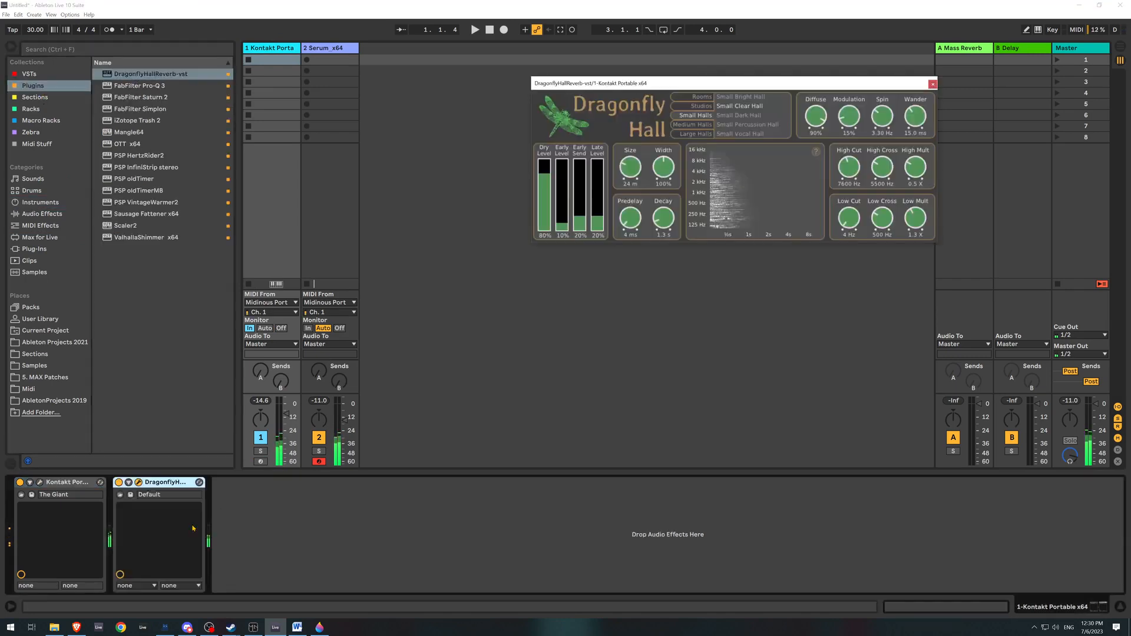
{"action": "left_click_drag", "start_coordinate": [677, 86], "coordinate": [590, 108]}
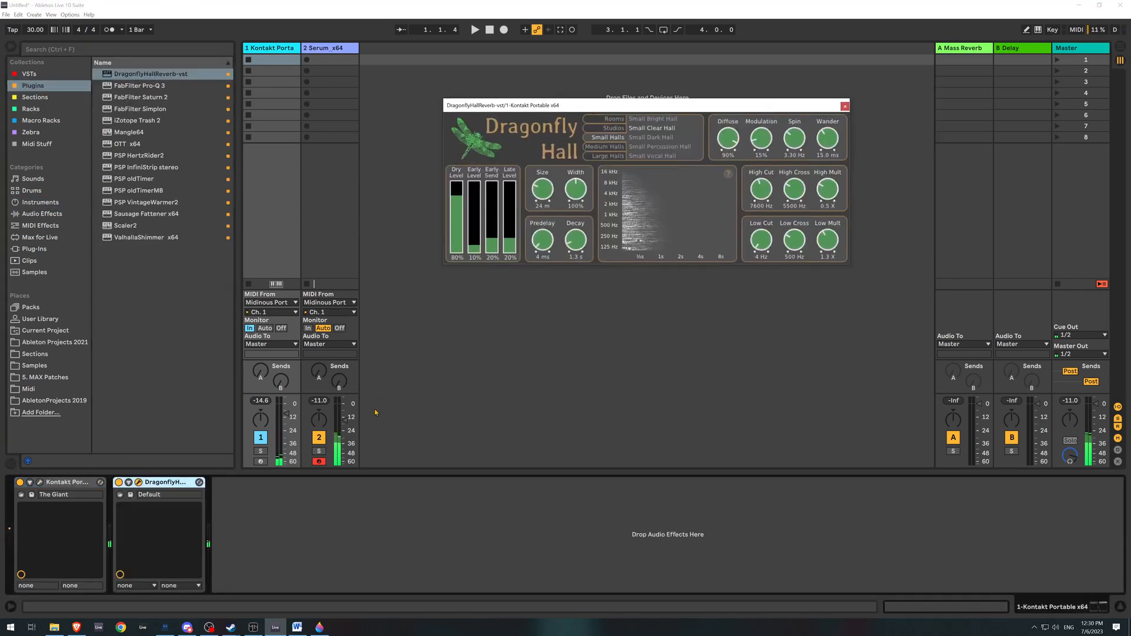
Solo the Kontakt track and set the Dragonfly reverb's decay to 5.5 s, dry level to 49%, and low cut to 200 Hz.
{"action": "left_click", "coordinate": [260, 452]}
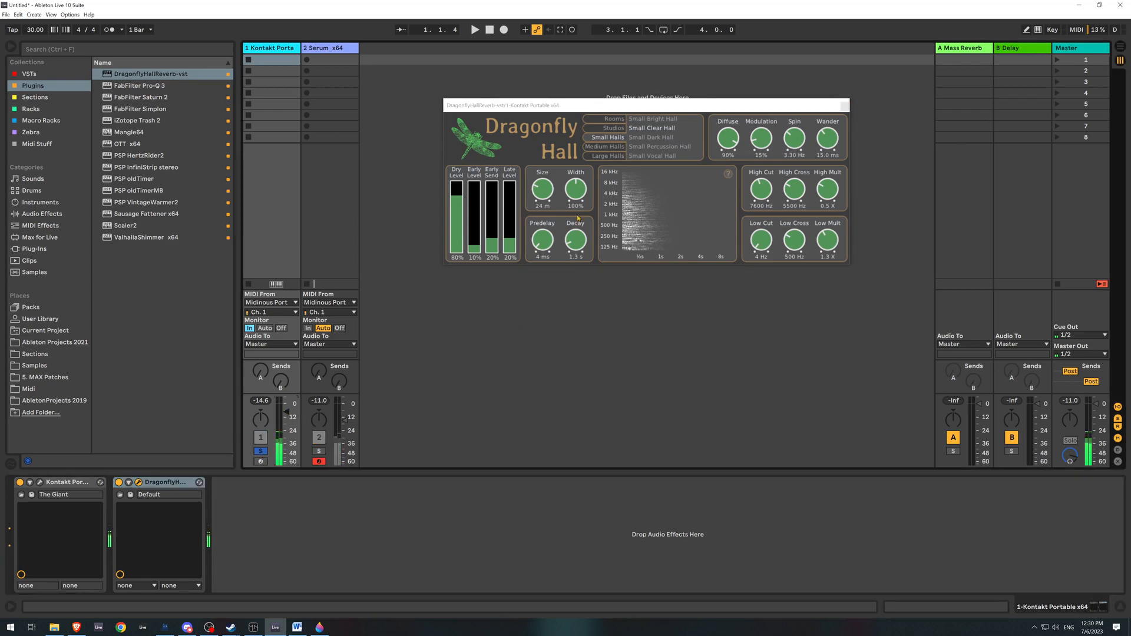
{"action": "left_click_drag", "start_coordinate": [581, 239], "coordinate": [576, 205]}
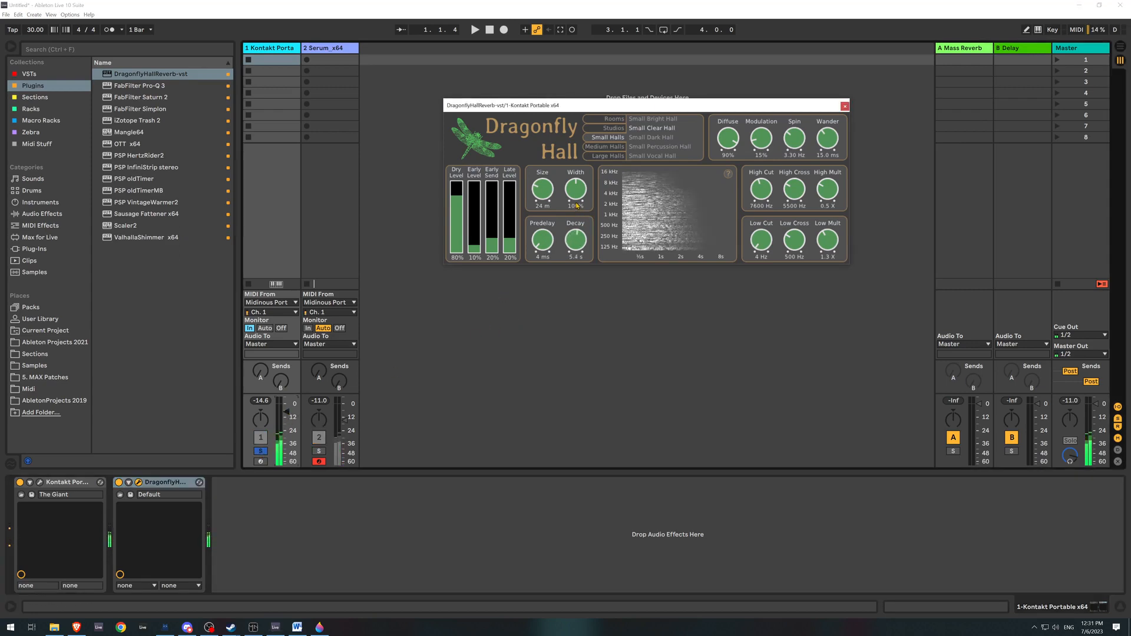
{"action": "left_click_drag", "start_coordinate": [457, 198], "coordinate": [458, 221]}
{"action": "left_click_drag", "start_coordinate": [756, 244], "coordinate": [757, 158]}
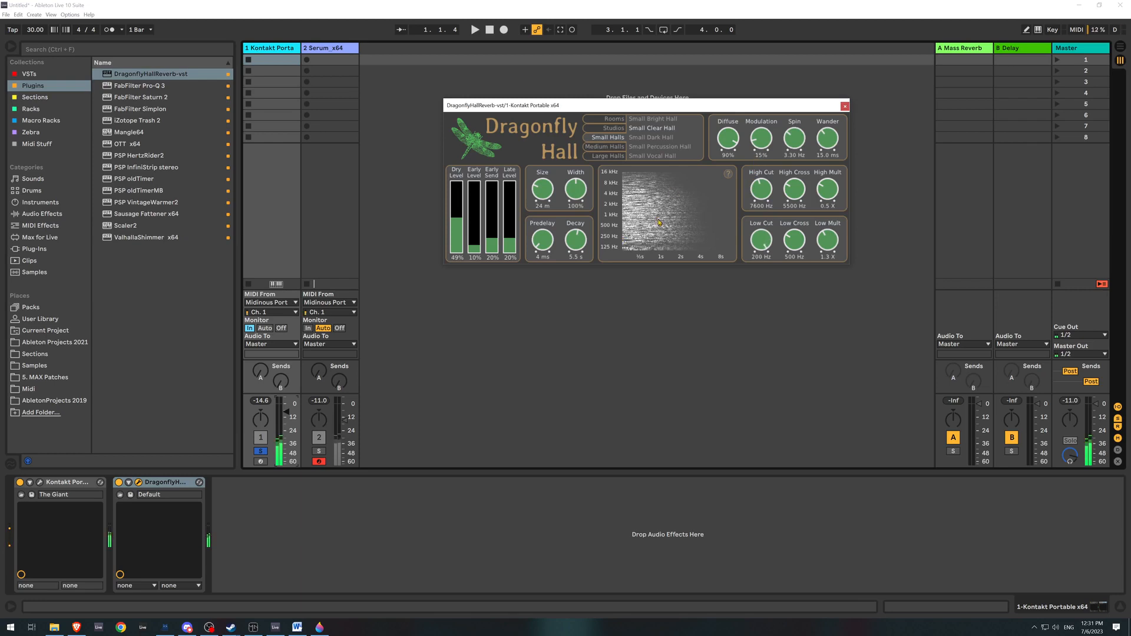
{"action": "left_click", "coordinate": [844, 106]}
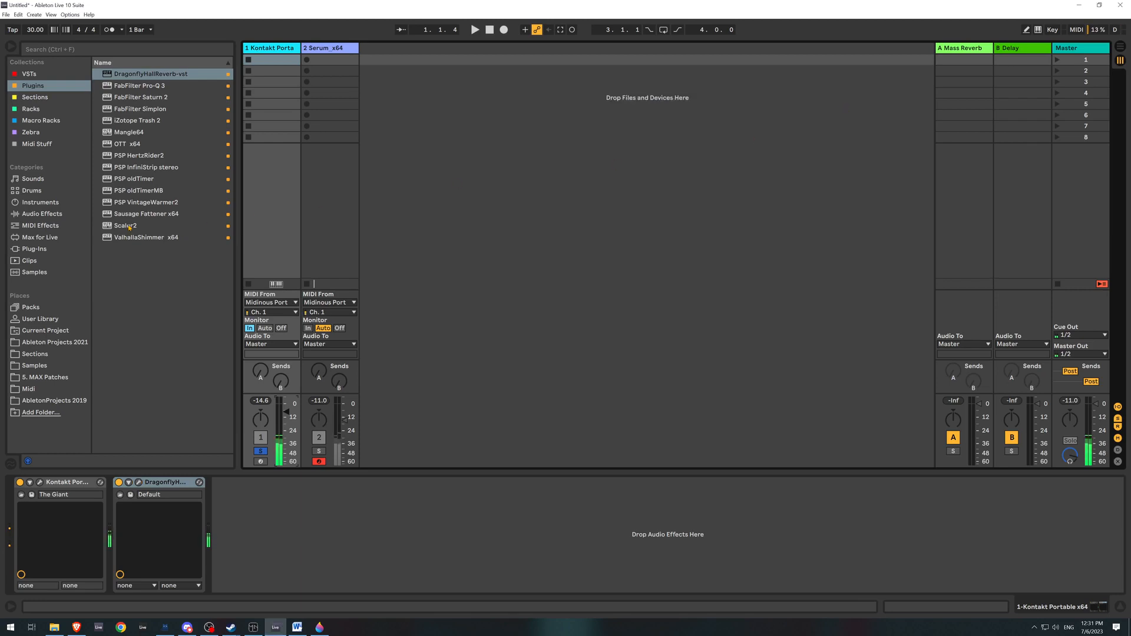
Add Live's Compressor after the Dragonfly reverb on the Kontakt track.
{"action": "left_click", "coordinate": [52, 205]}
{"action": "left_click", "coordinate": [52, 215]}
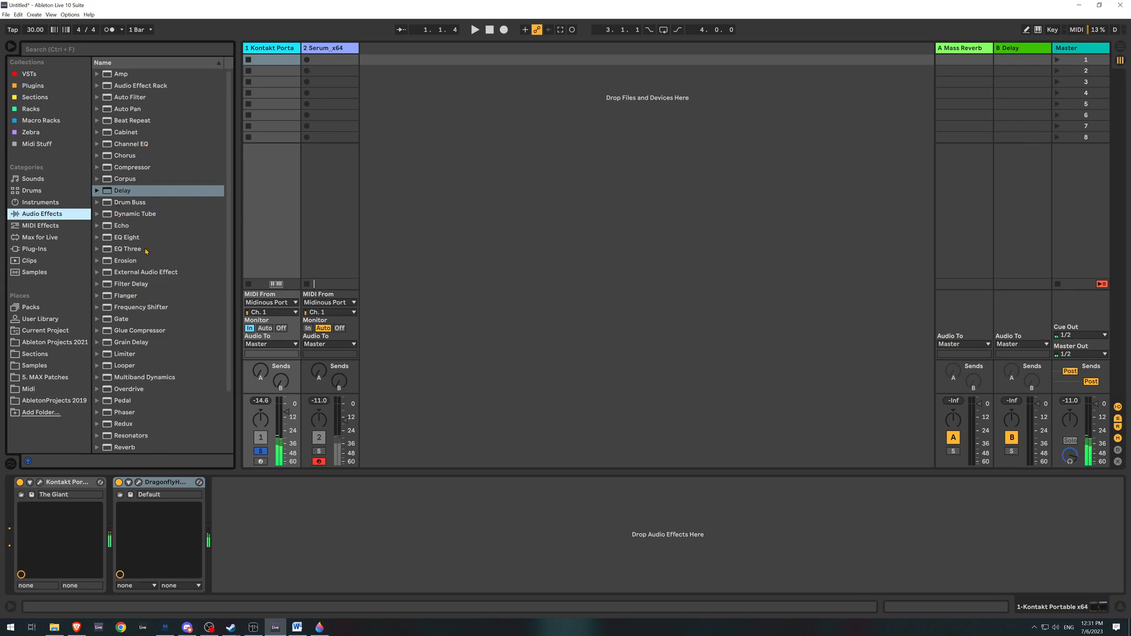
{"action": "mouse_move", "coordinate": [122, 169]}
{"action": "left_mouse_down"}
{"action": "mouse_move", "coordinate": [270, 222]}
{"action": "mouse_move", "coordinate": [325, 537]}
{"action": "mouse_move", "coordinate": [306, 526]}
{"action": "mouse_move", "coordinate": [276, 537]}
{"action": "left_mouse_up"}
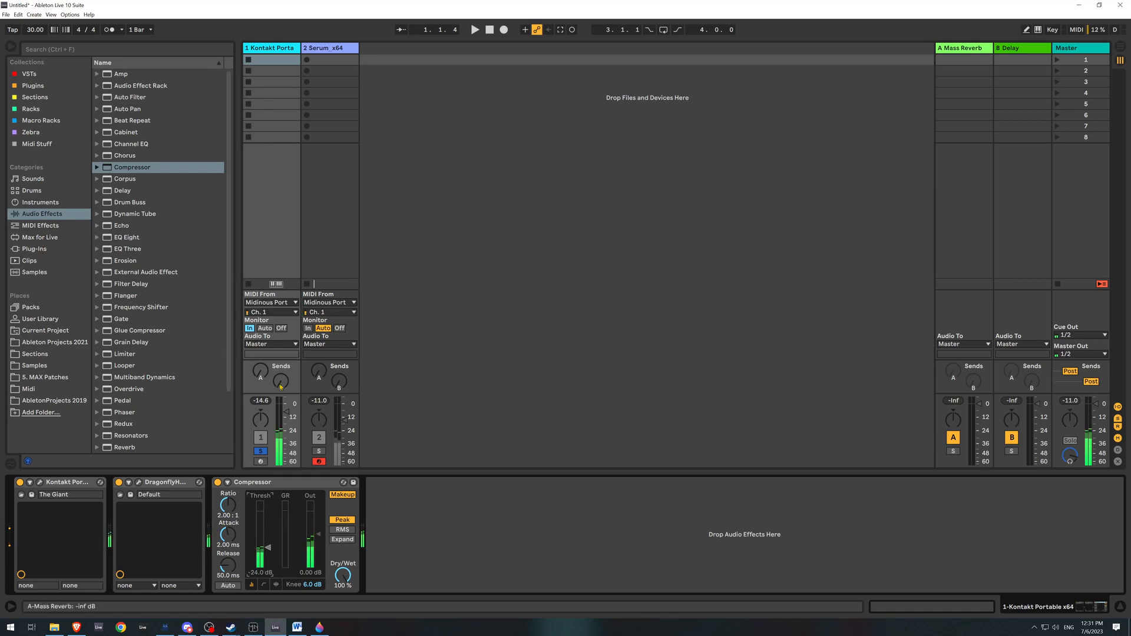
Insert the Pitch MIDI effect before Kontakt and set it to +12 st.
{"action": "left_click", "coordinate": [40, 225]}
{"action": "left_click_drag", "start_coordinate": [111, 120], "coordinate": [54, 499]}
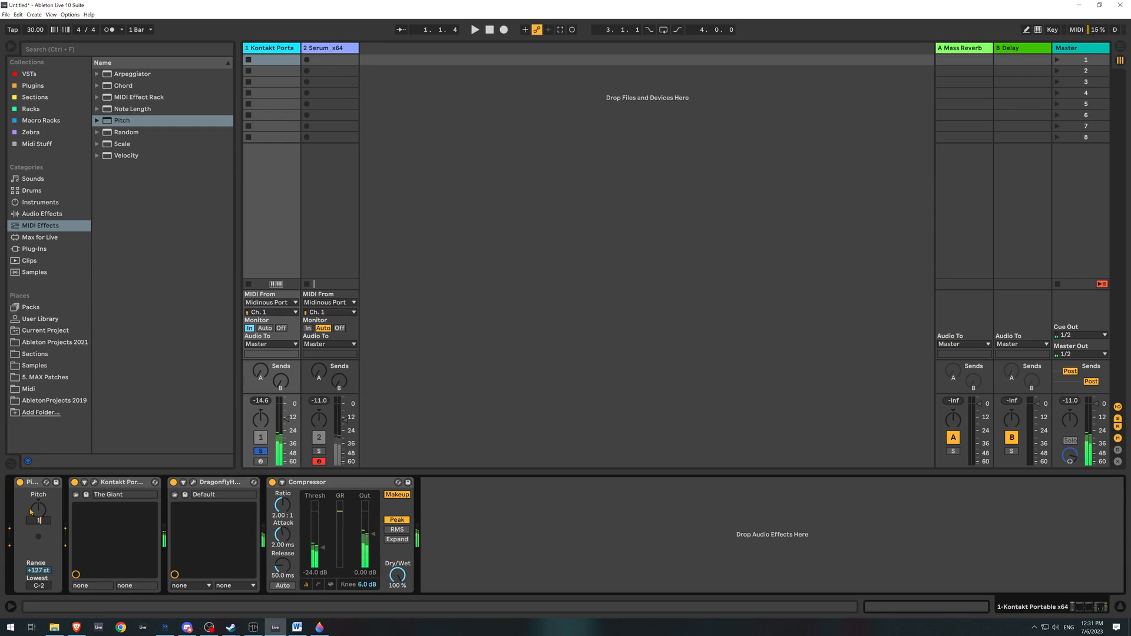
{"action": "type", "text": "22"}
{"action": "key", "text": "BackSpace"}
{"action": "key", "text": "Return"}
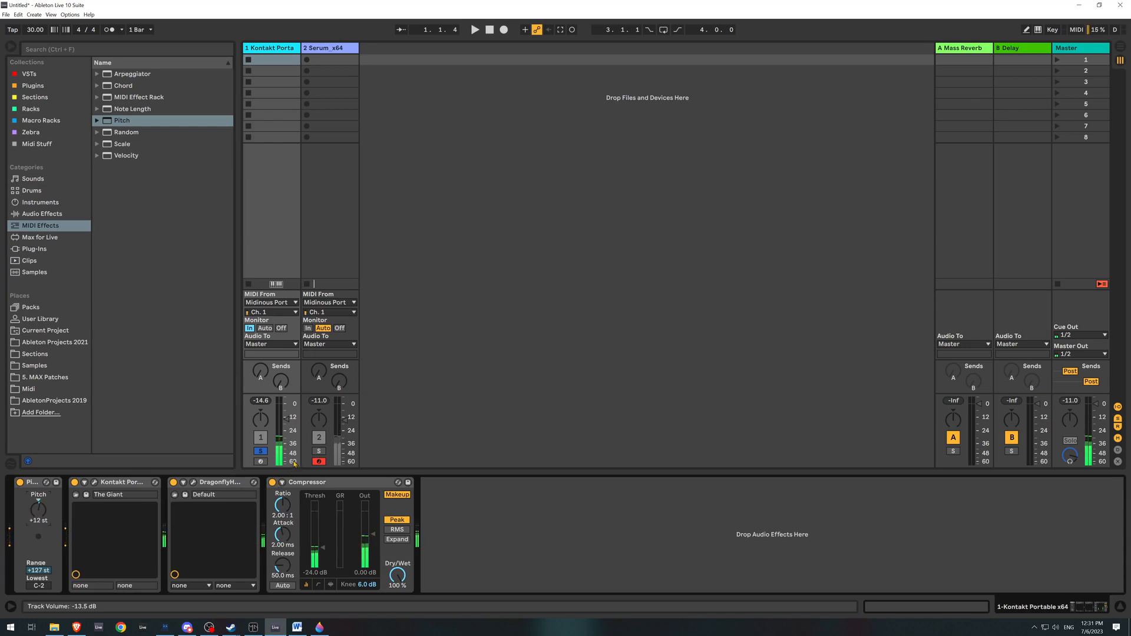
Unsolo the Kontakt track, lower its volume to about -16.7 dB, and fine-tune the Serum track's volume.
{"action": "left_click", "coordinate": [260, 451]}
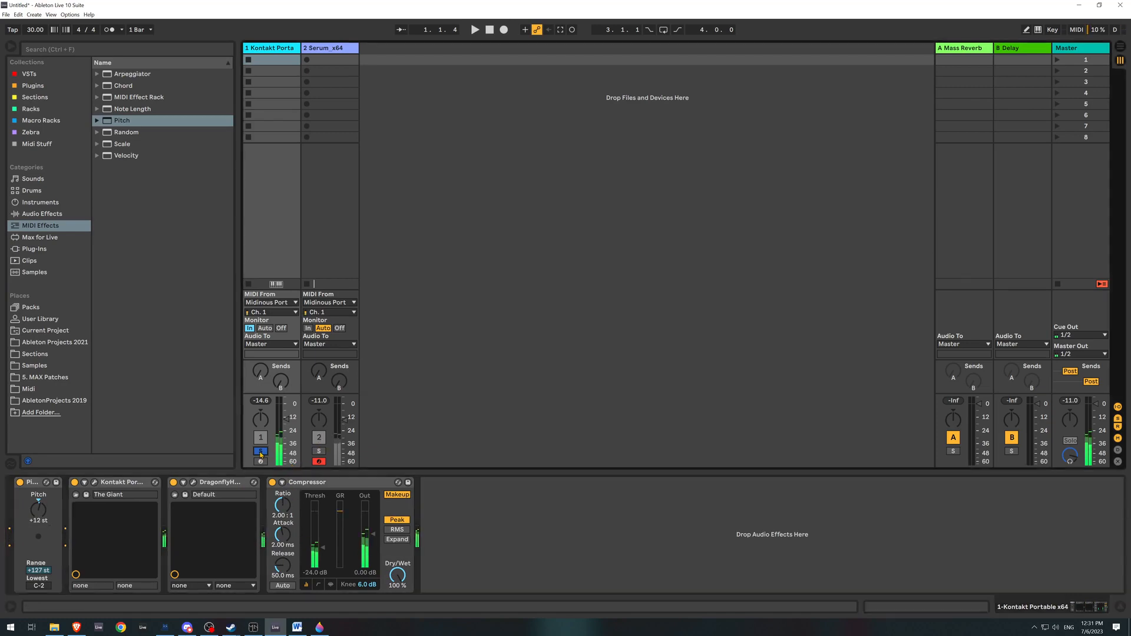
{"action": "left_click_drag", "start_coordinate": [286, 419], "coordinate": [286, 426]}
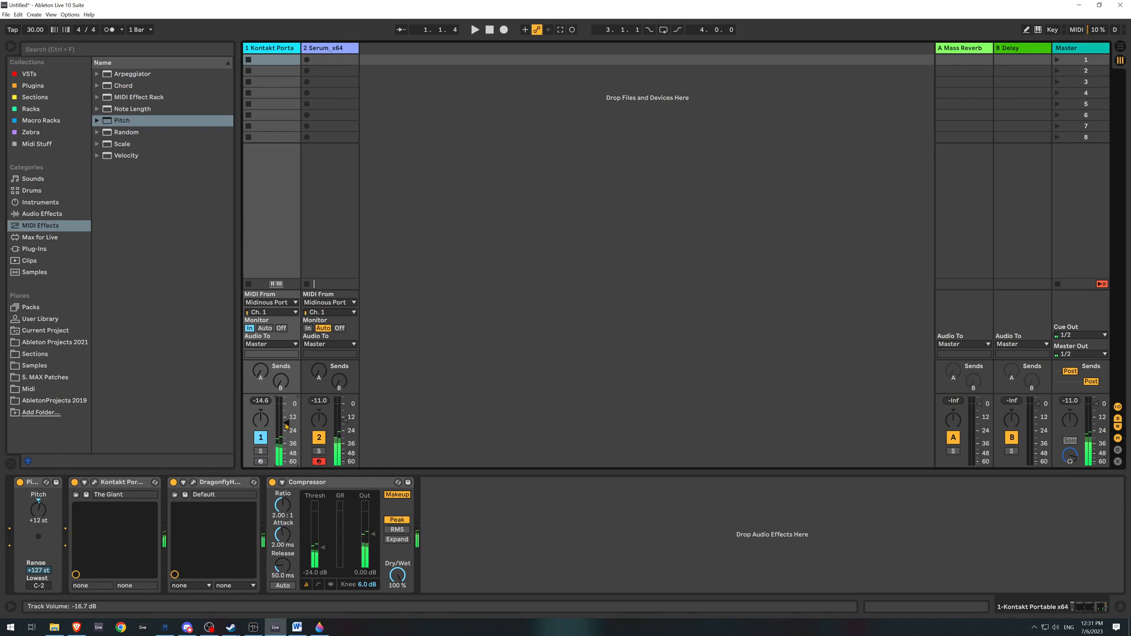
{"action": "left_click", "coordinate": [175, 324]}
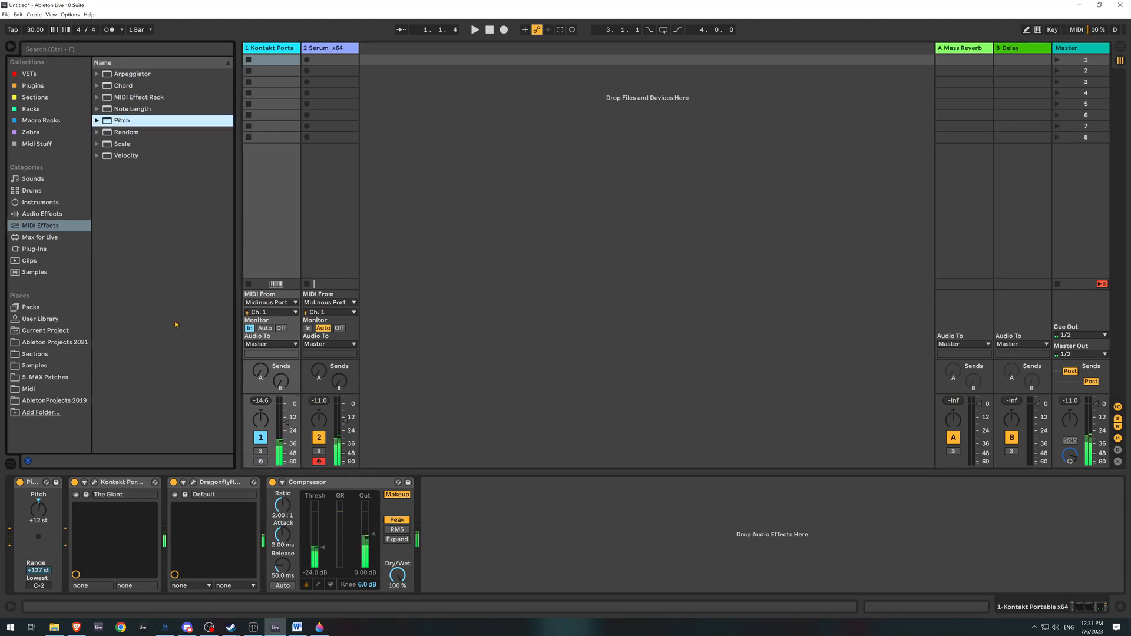
{"action": "left_click_drag", "start_coordinate": [345, 419], "coordinate": [345, 417]}
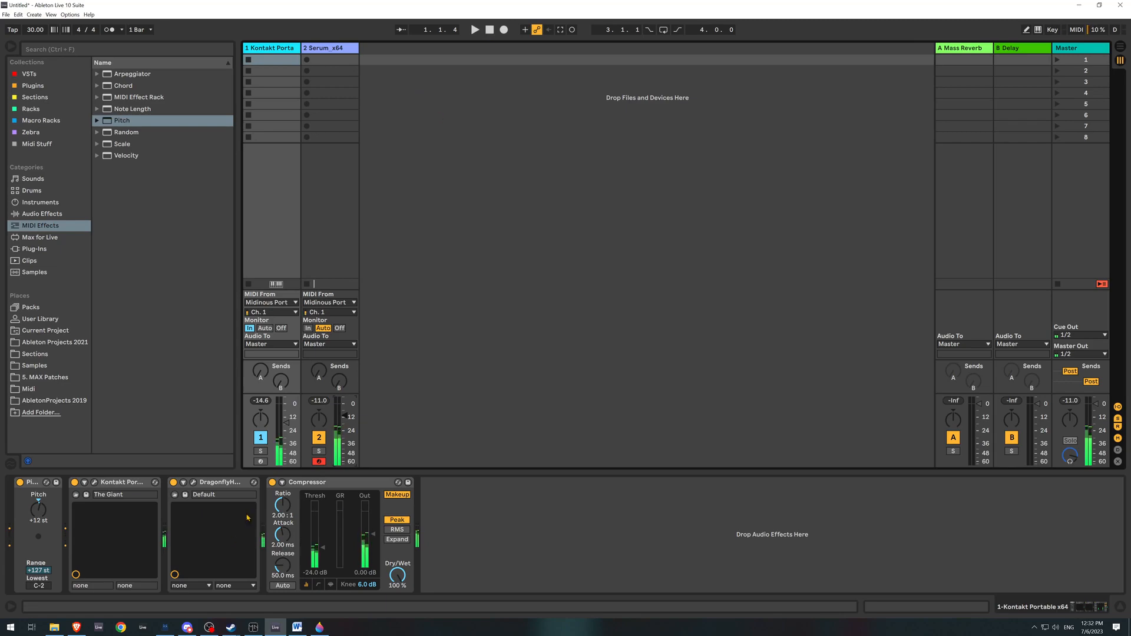
Switch to Midinous, stop the sequence, and look over the chord network and its extension notes.
{"action": "left_click", "coordinate": [253, 627]}
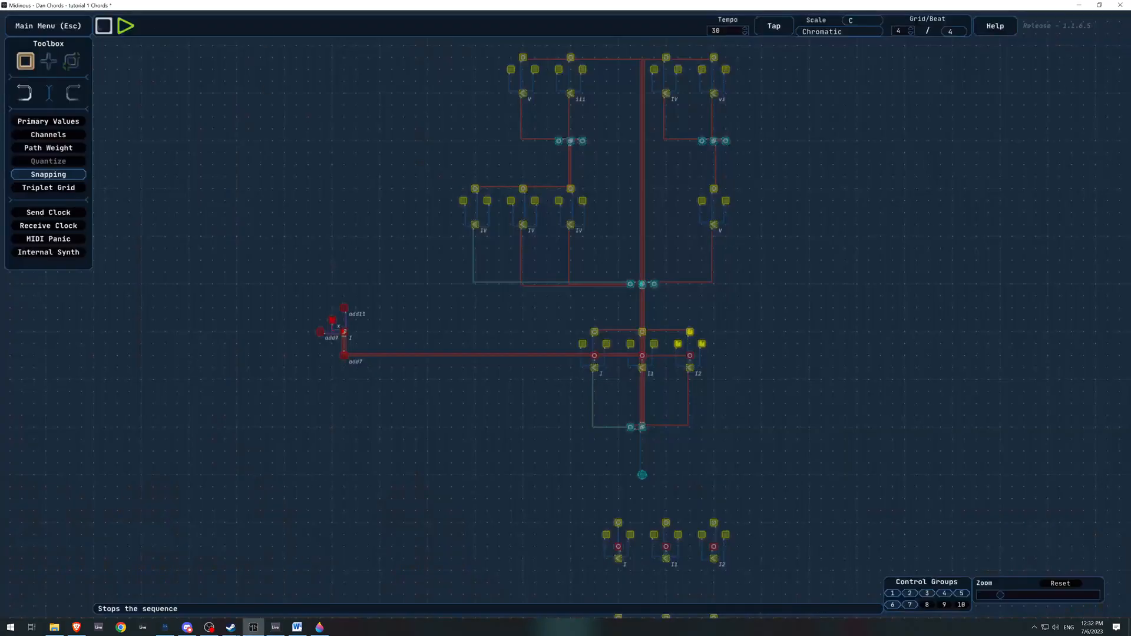
{"action": "scroll", "coordinate": [400, 212], "scroll_direction": "down", "scroll_amount": 2}
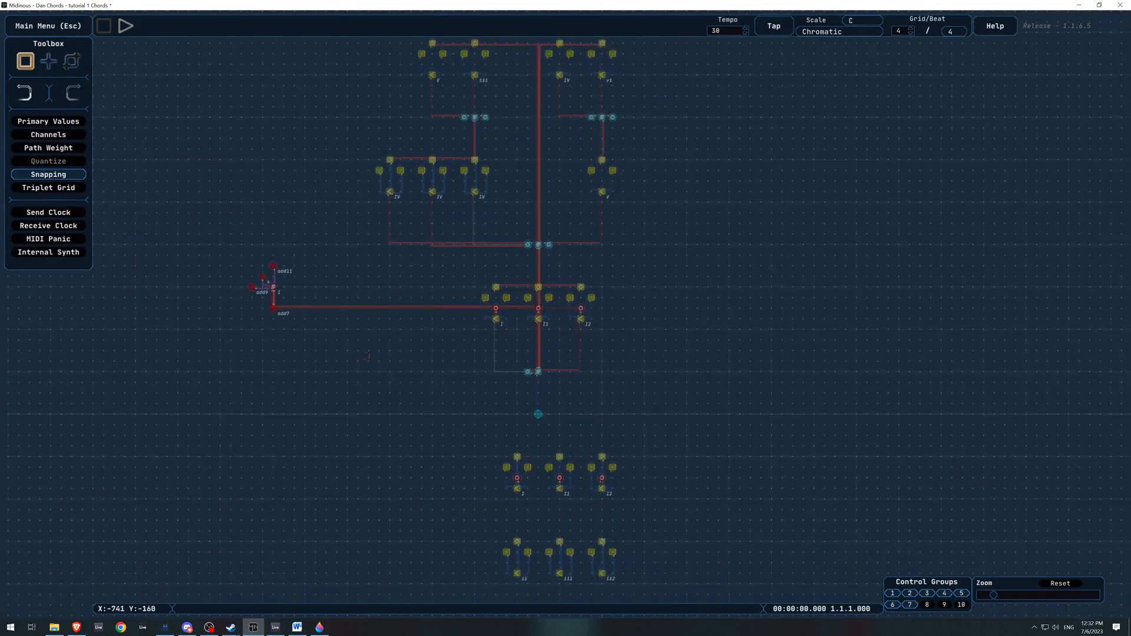
{"action": "left_click_drag", "start_coordinate": [309, 247], "coordinate": [207, 325]}
{"action": "left_click_drag", "start_coordinate": [450, 419], "coordinate": [424, 283]}
{"action": "left_click_drag", "start_coordinate": [432, 543], "coordinate": [409, 411]}
{"action": "left_click_drag", "start_coordinate": [396, 348], "coordinate": [384, 577]}
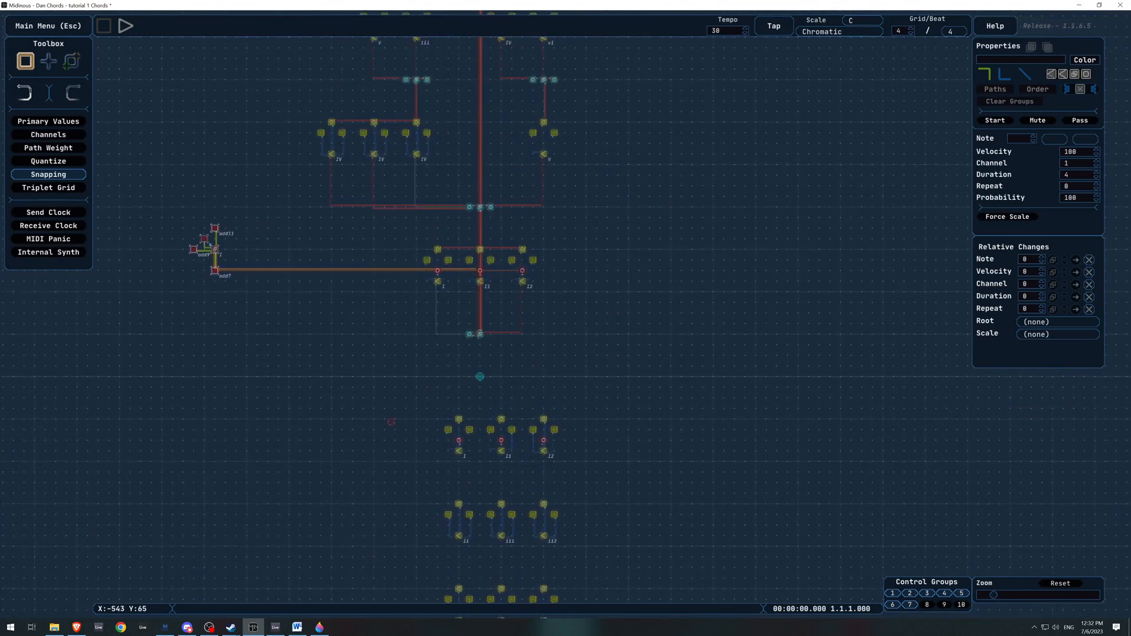
{"action": "left_click_drag", "start_coordinate": [383, 396], "coordinate": [436, 499]}
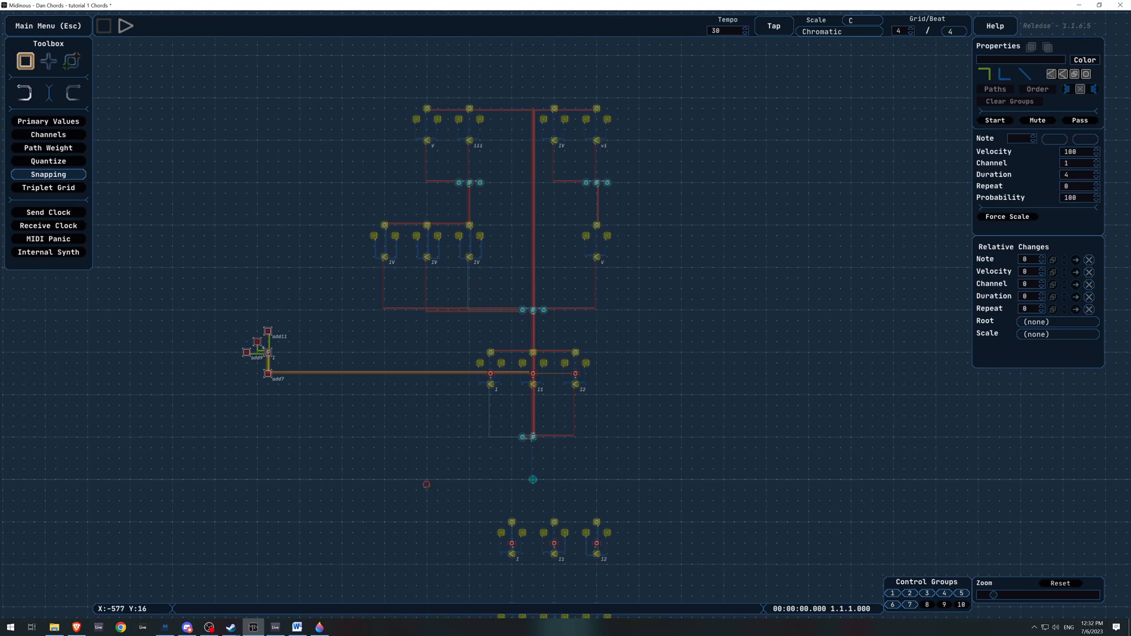
{"action": "left_click", "coordinate": [210, 628]}
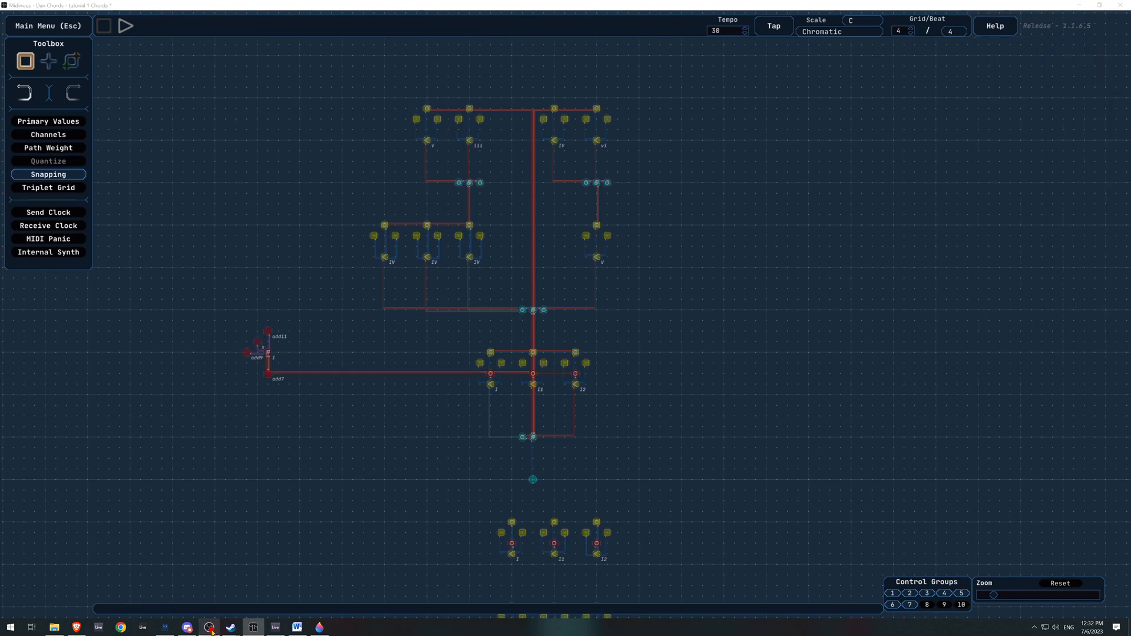